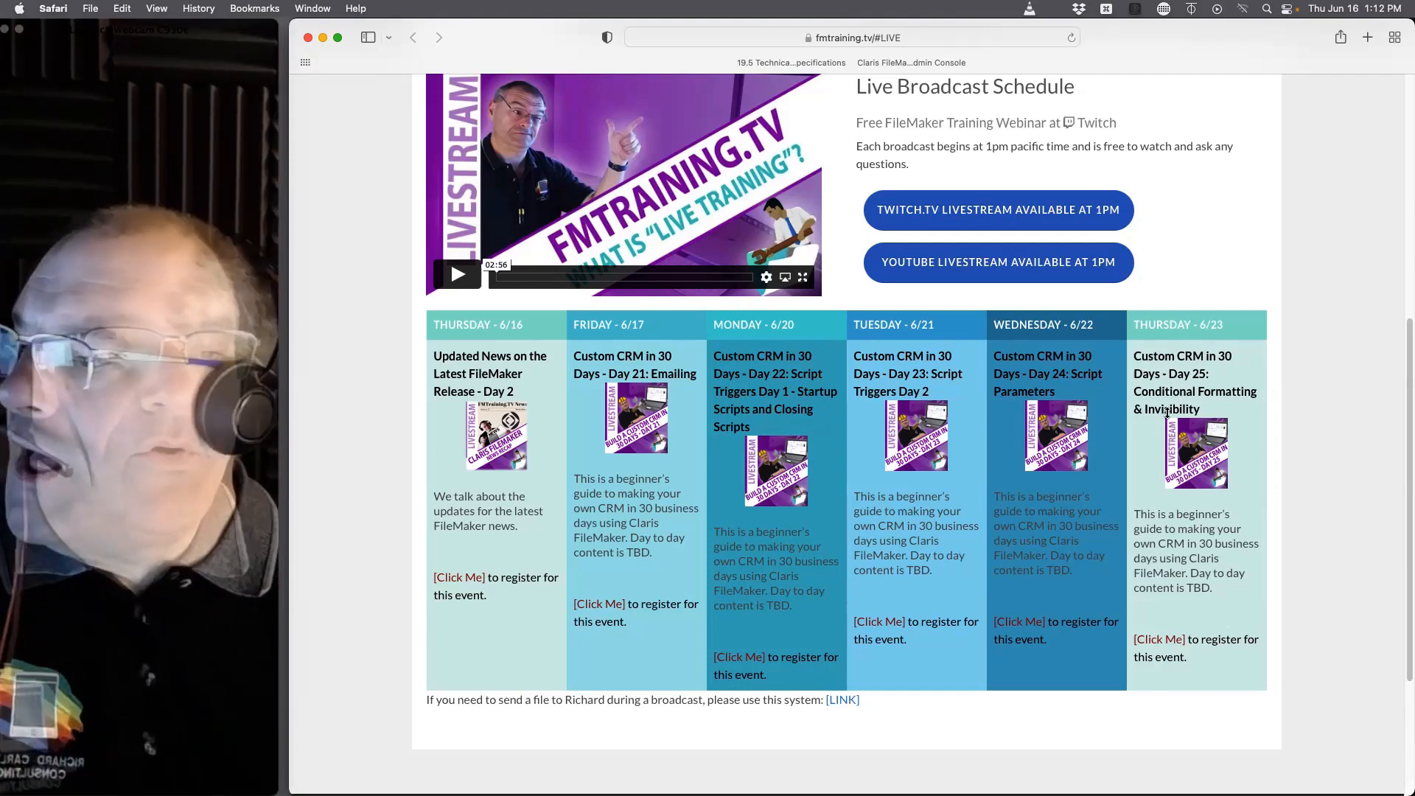
Step: Open the CRM in 30 Days course page, bring up its past videos, and enlarge the new browser window
scroll(1028, 365, "up", 7)
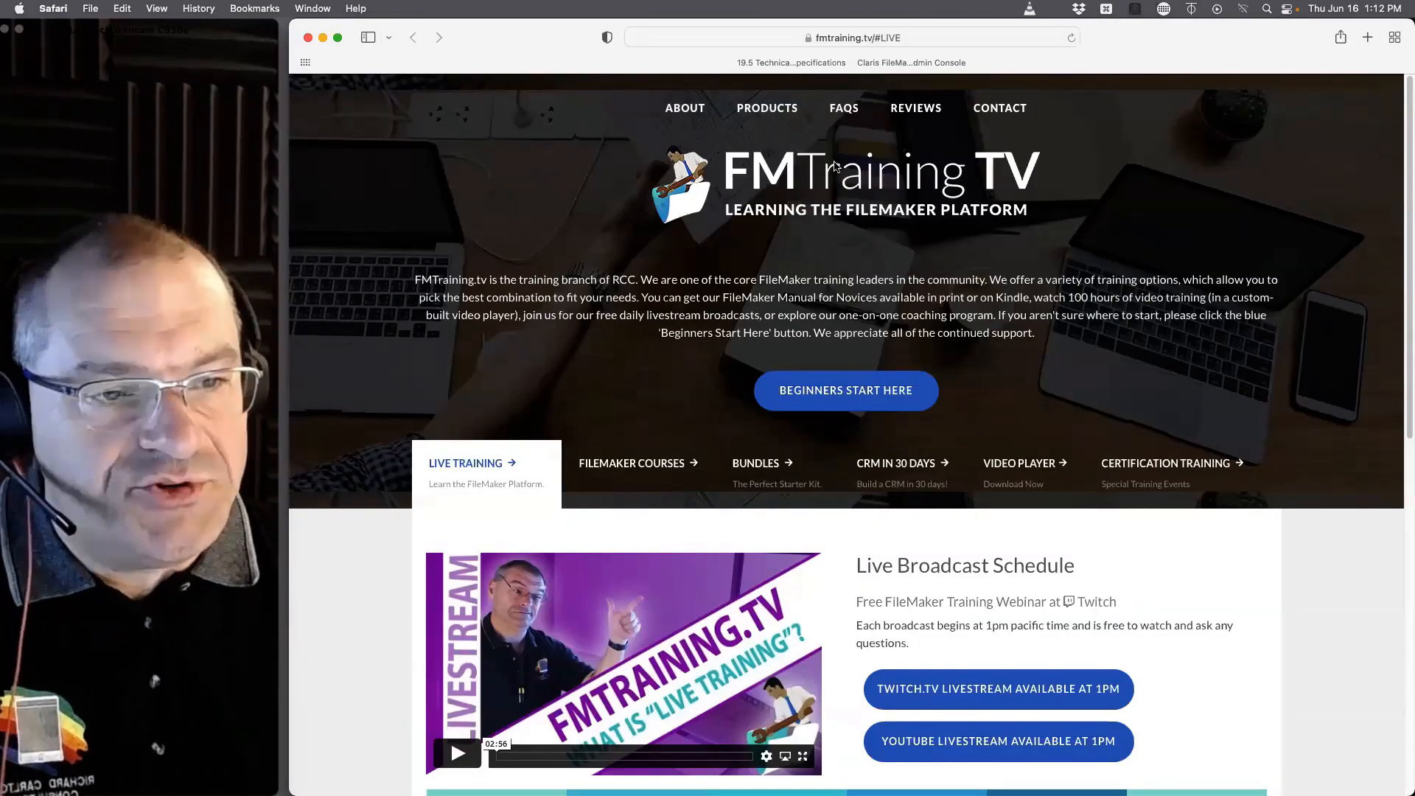
left_click(919, 468)
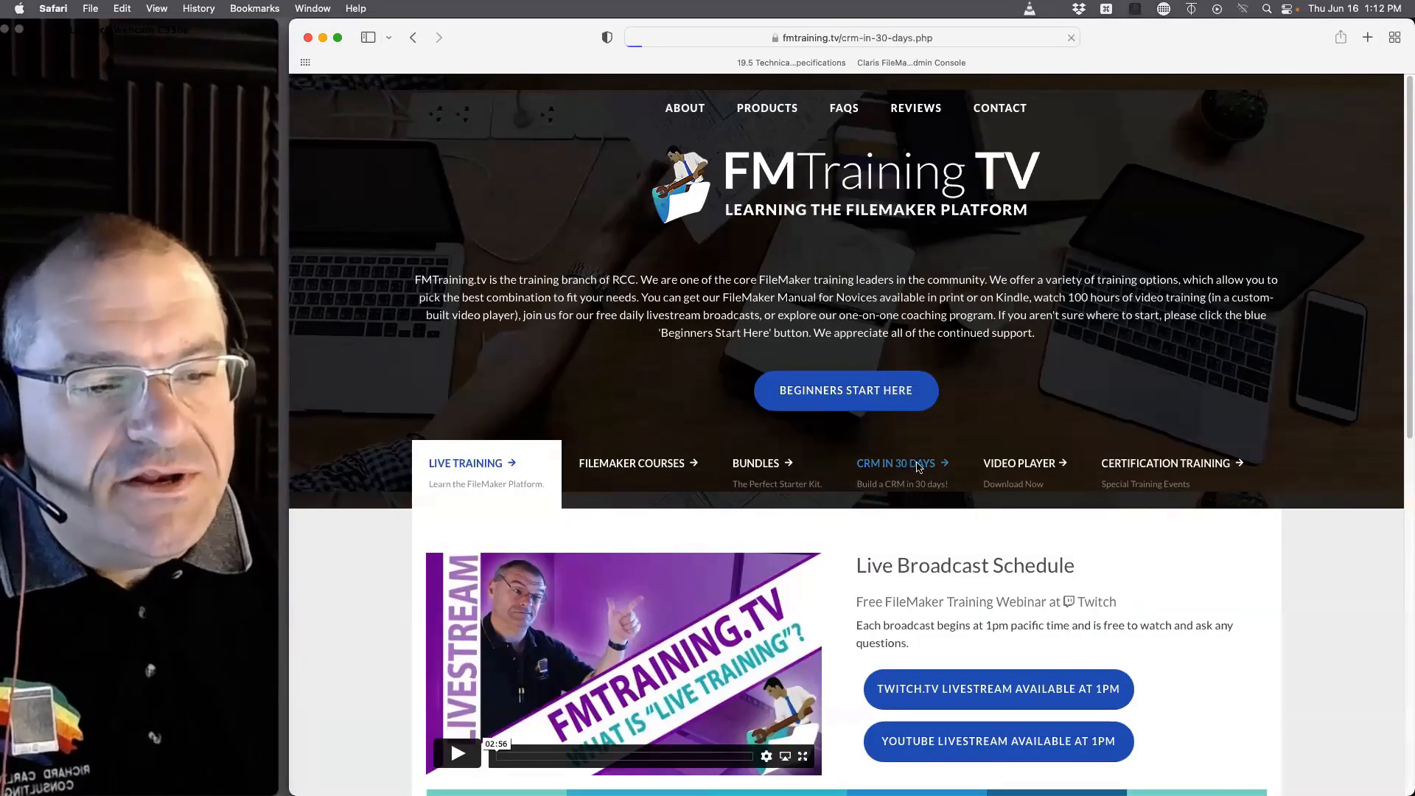
scroll(894, 498, "down", 2)
scroll(924, 488, "up", 2)
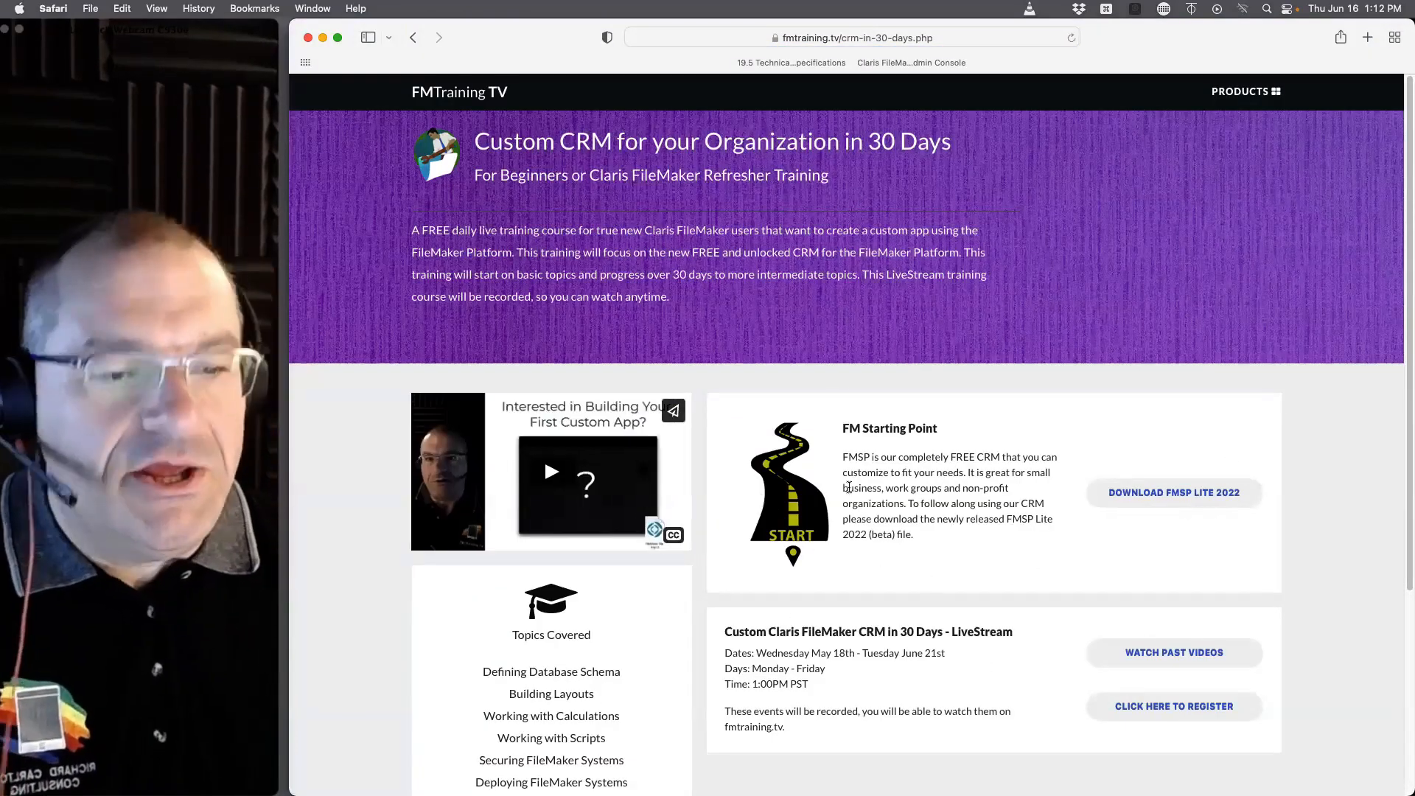
left_click(1155, 652)
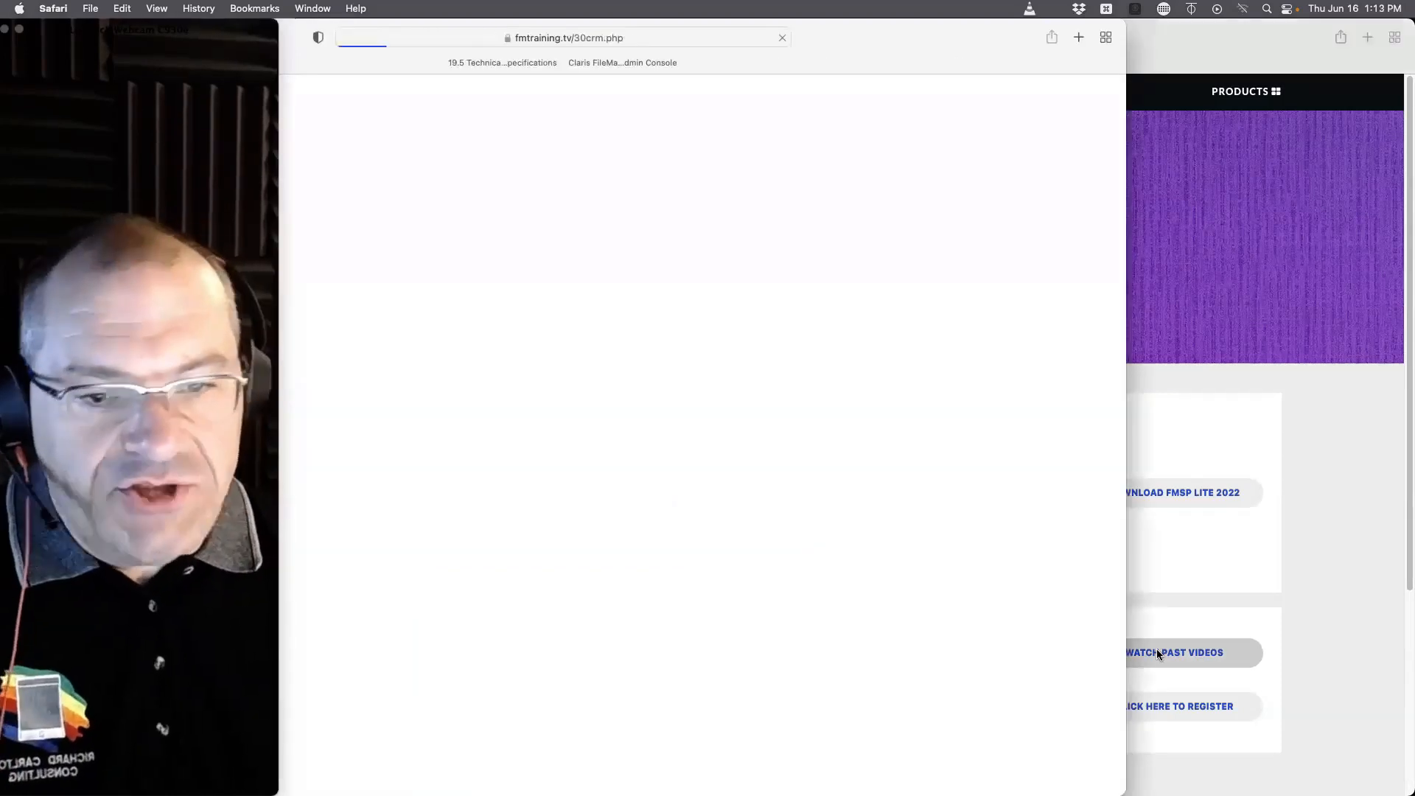
double_click(815, 46)
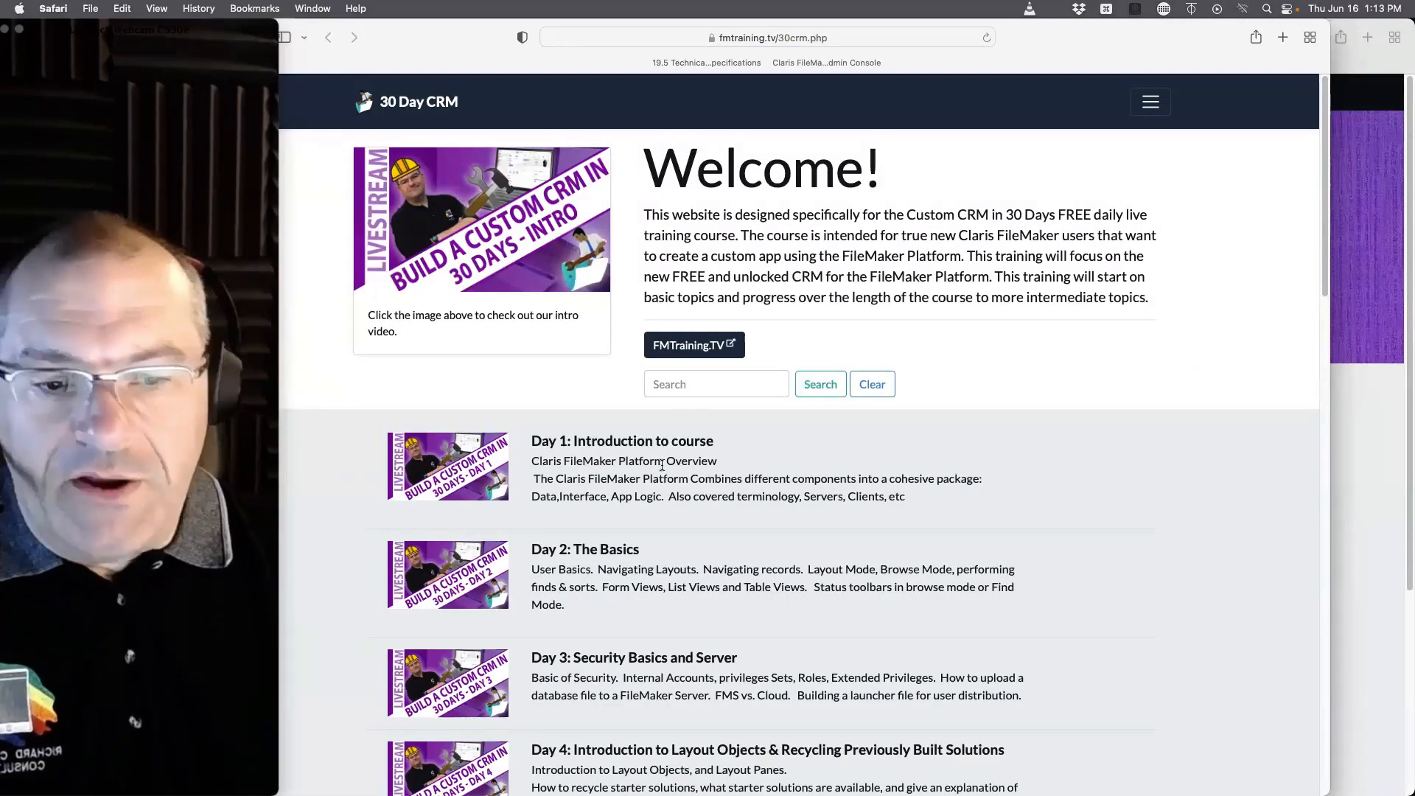
Step: Examine the list of past course videos from Day 1 through Day 17
scroll(649, 412, "down", 6)
scroll(611, 217, "up", 2)
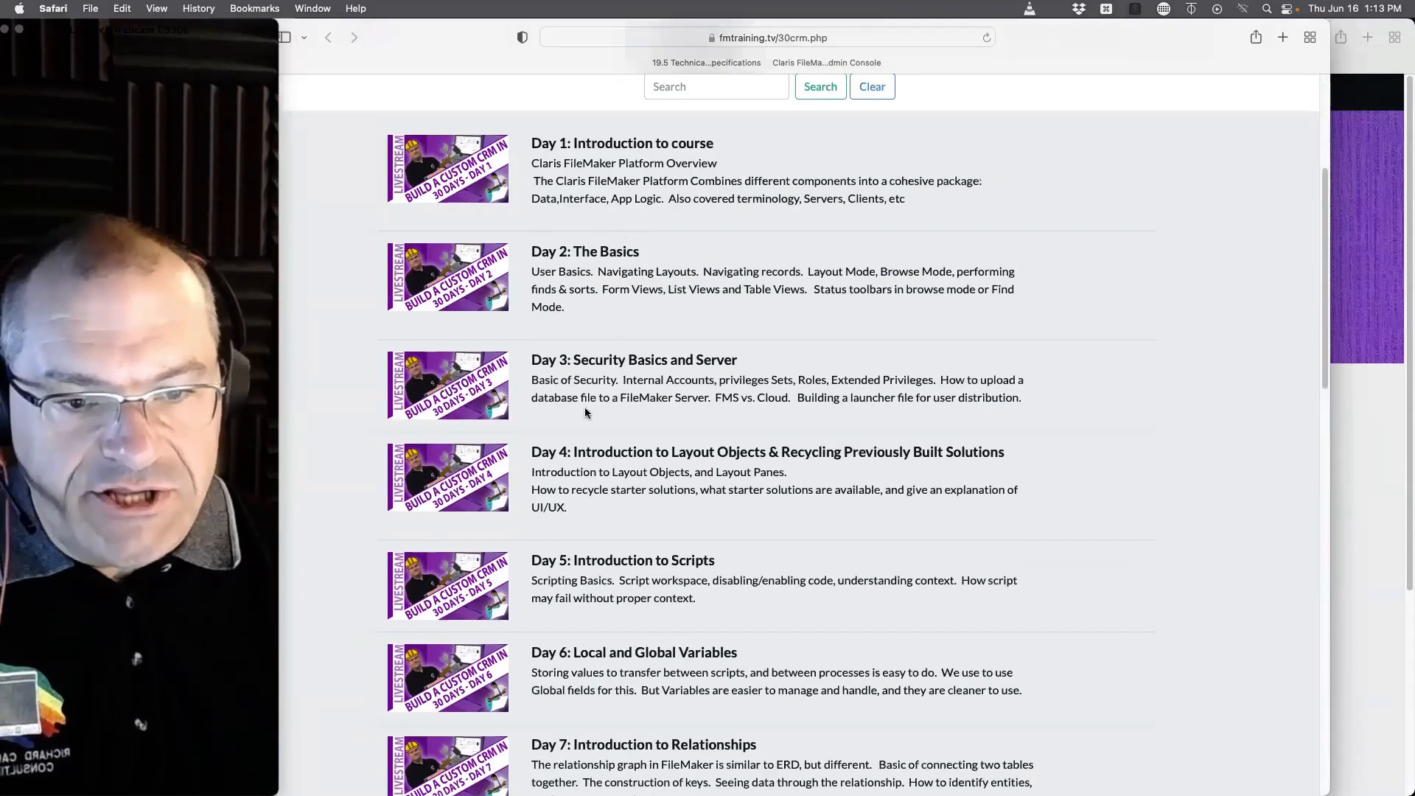
scroll(588, 413, "down", 2)
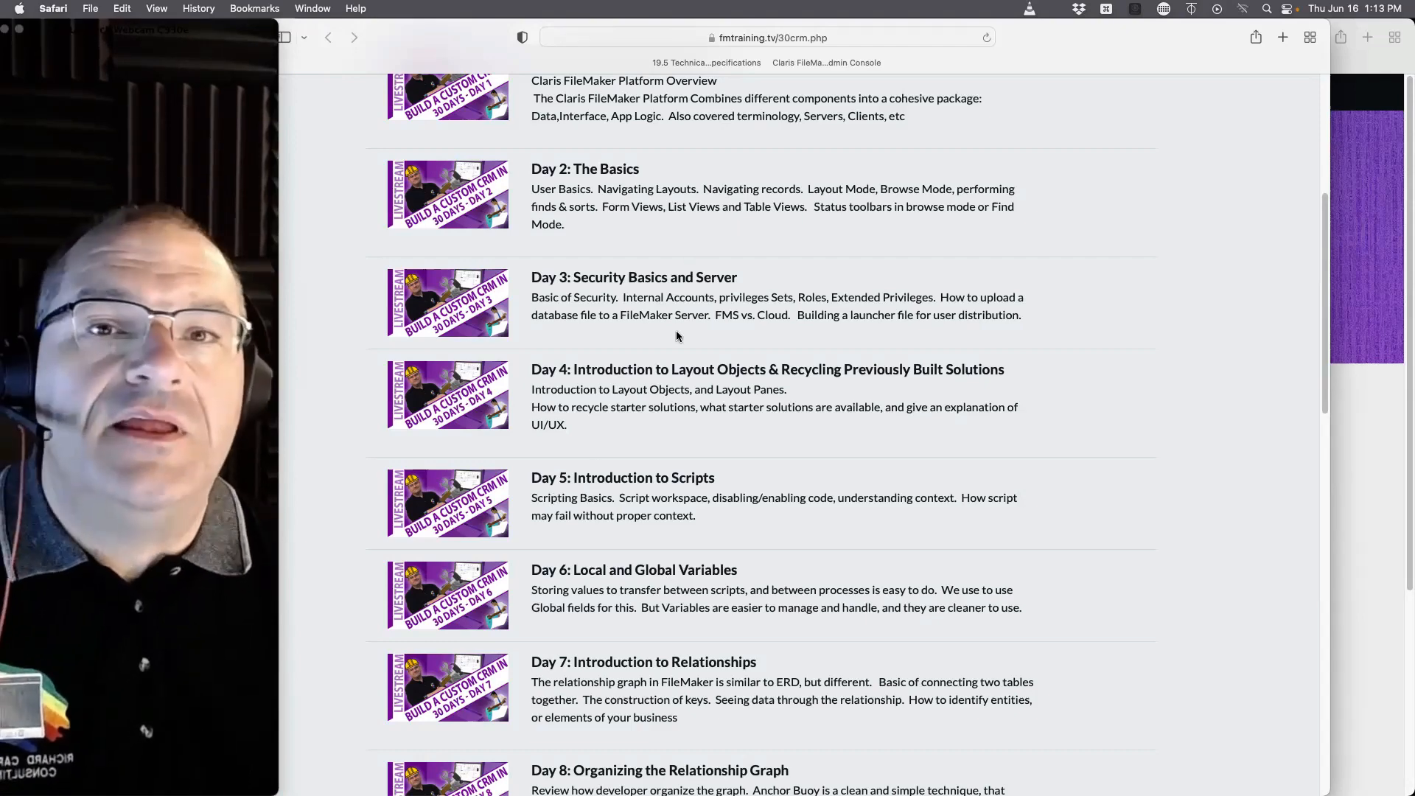
scroll(747, 476, "down", 2)
scroll(747, 476, "down", 3)
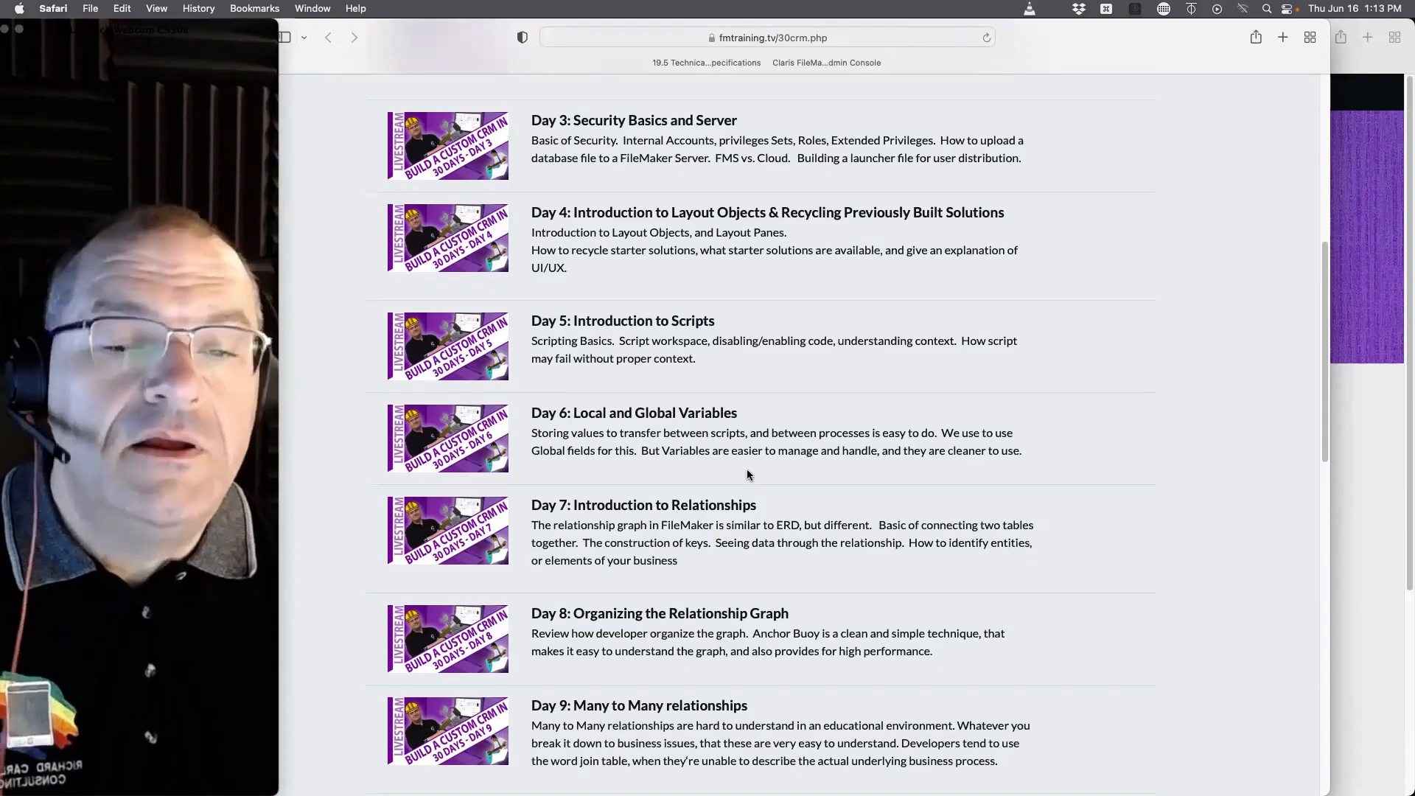
scroll(747, 475, "down", 5)
scroll(728, 476, "down", 10)
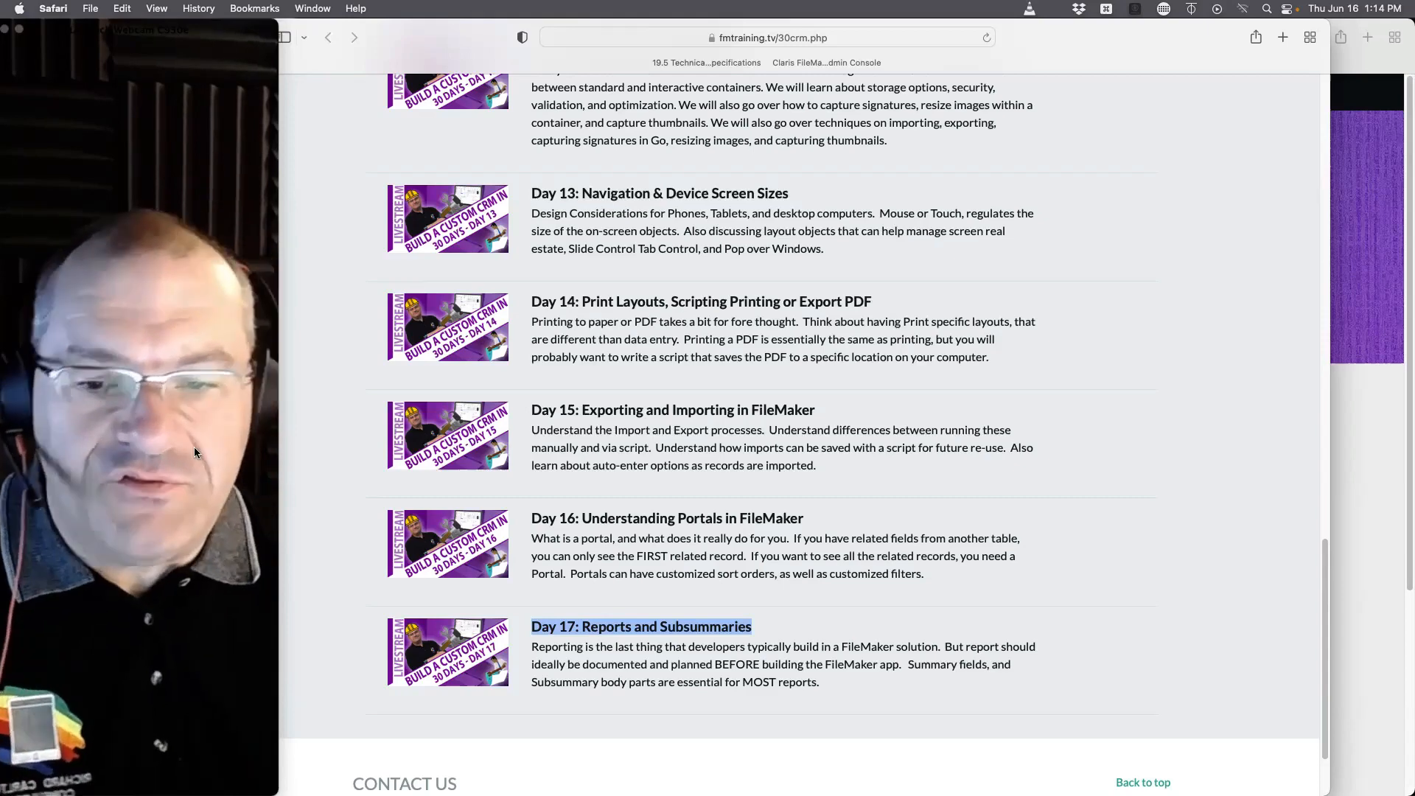
Step: Close the enlarged FileMaker Pro 19.5 error screenshot in Slack and minimise the Slack window
mouse_move(3, 421)
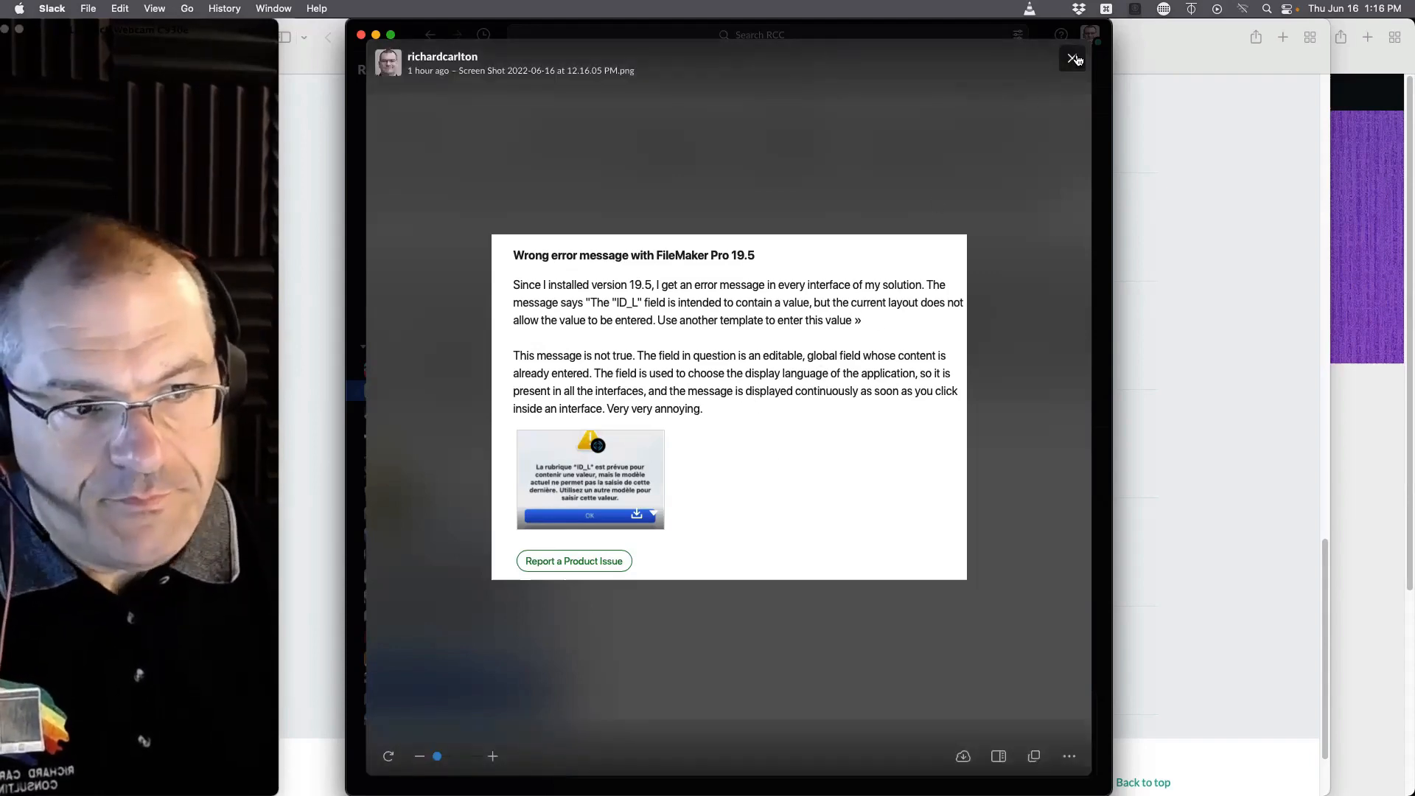
left_click(1072, 58)
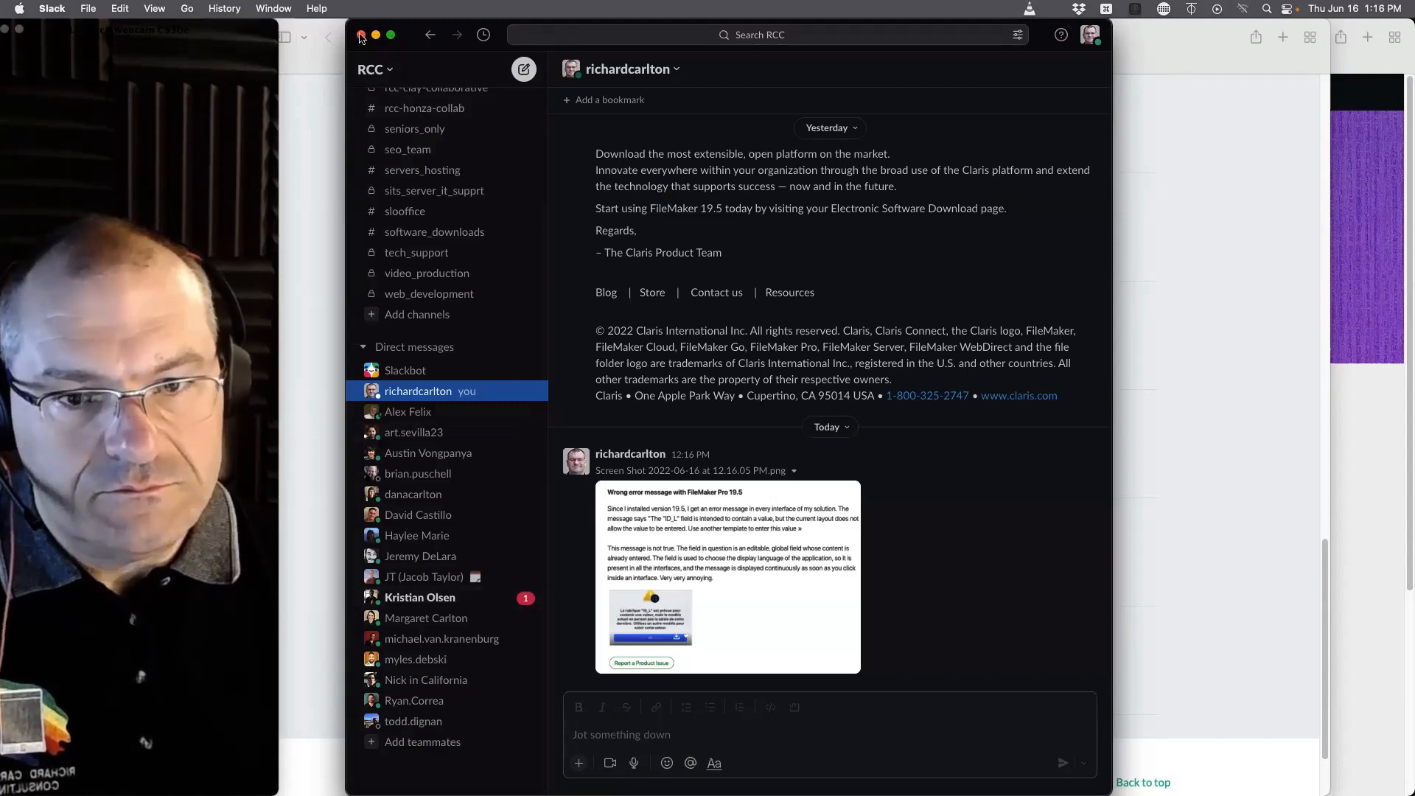
left_click(376, 35)
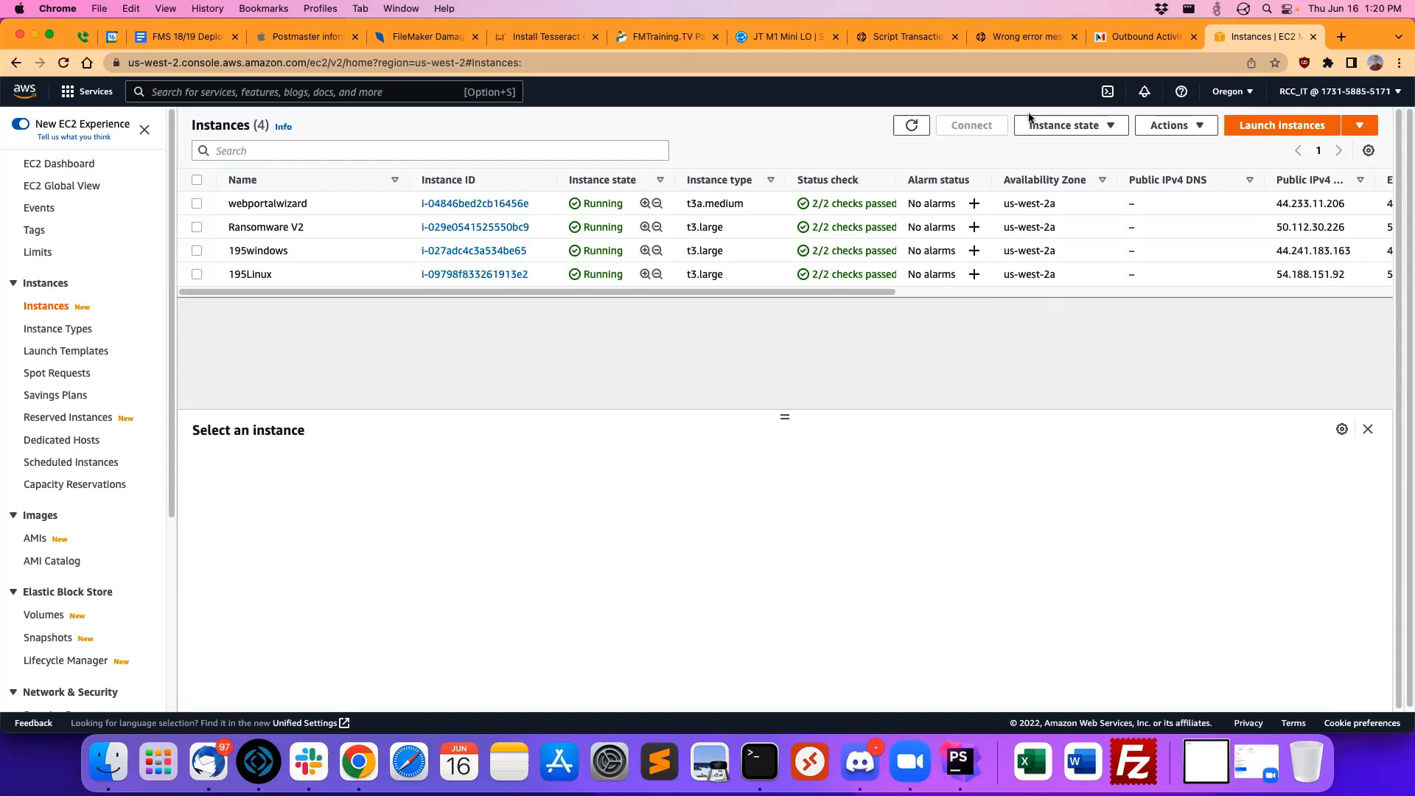
Step: Start launching a new EC2 instance and name it "Linux FileMaker Server"
left_click(1229, 129)
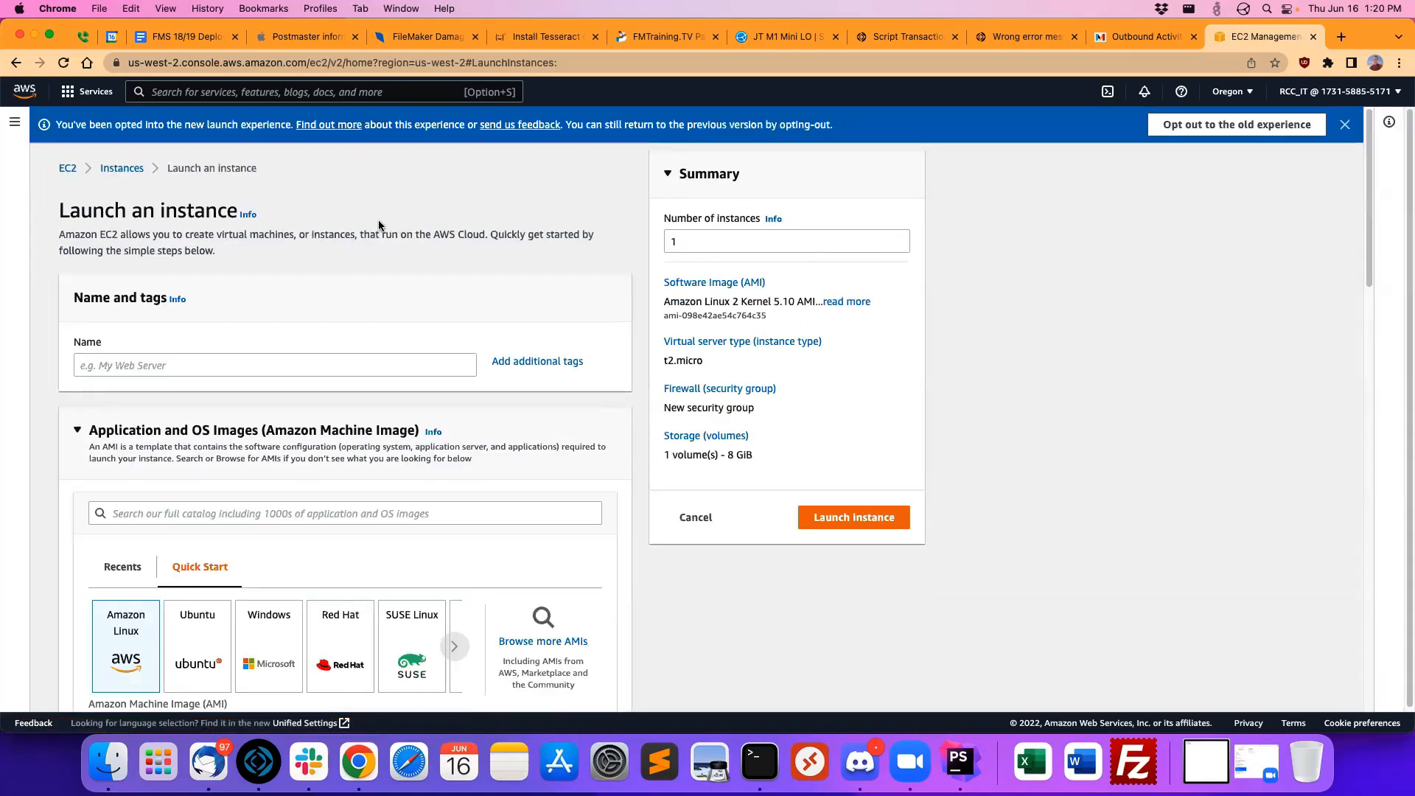
left_click(327, 364)
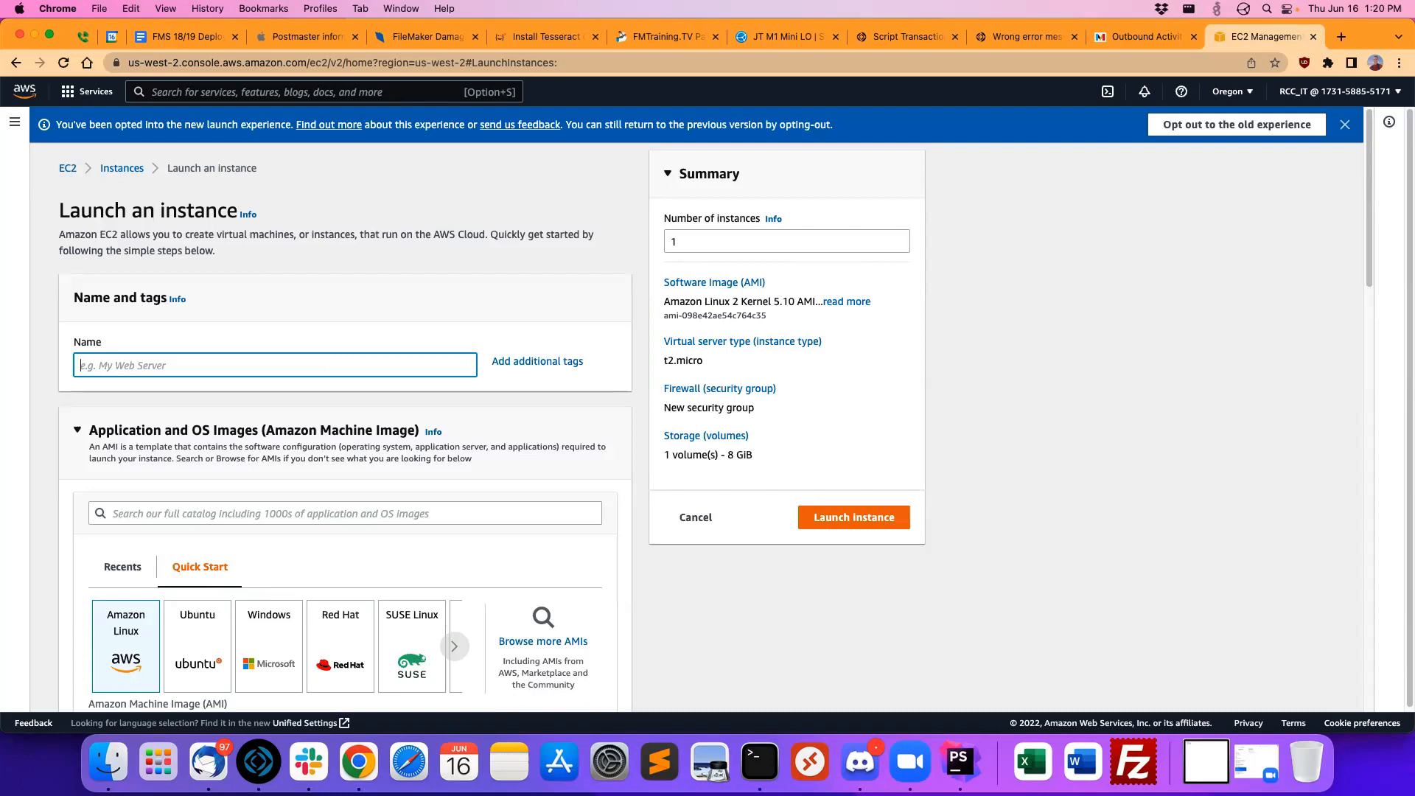
type("Linux FileMaker Server")
left_click(510, 297)
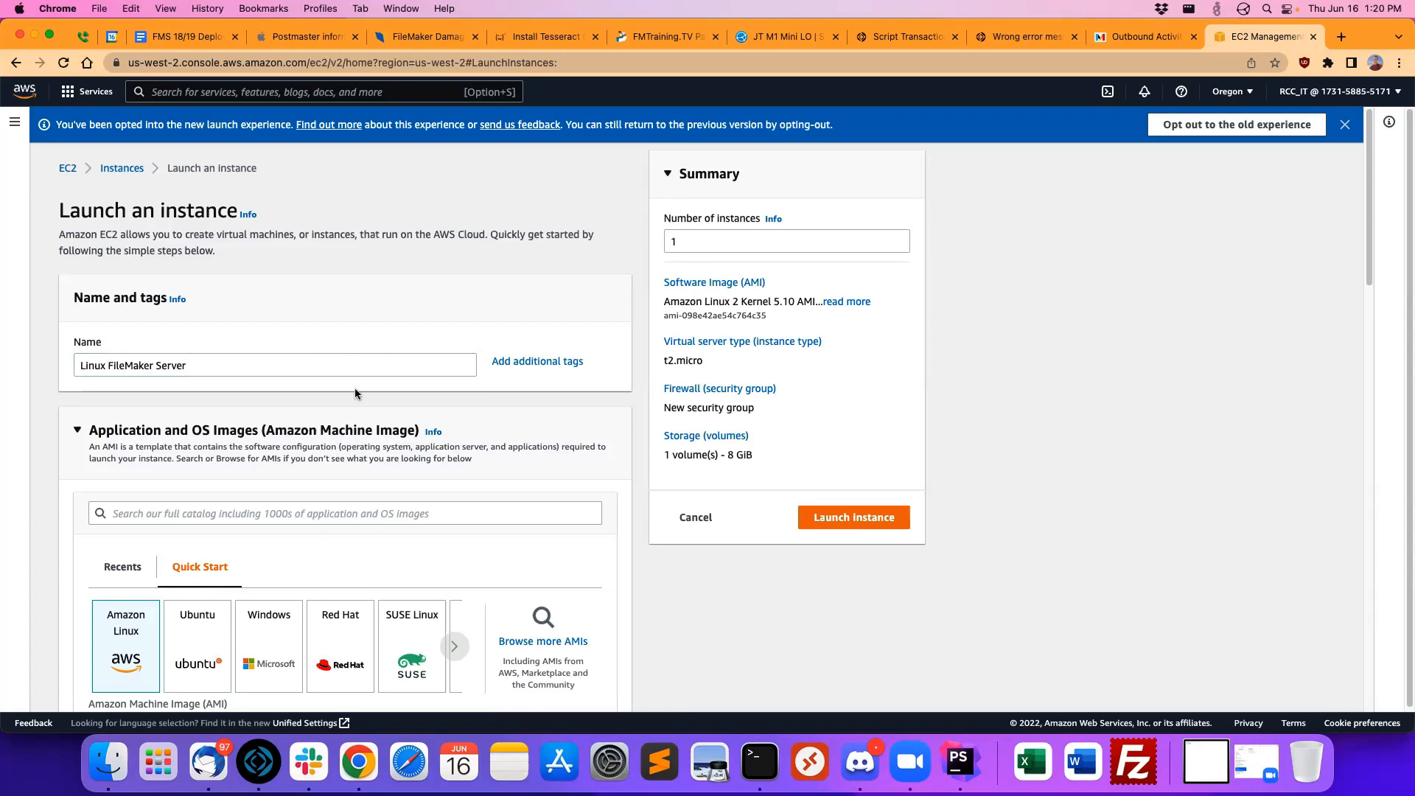
Step: Search the Amazon Machine Image catalog for "ubuntu"
scroll(380, 218, "down", 5)
left_click(380, 219)
type("ubuntu")
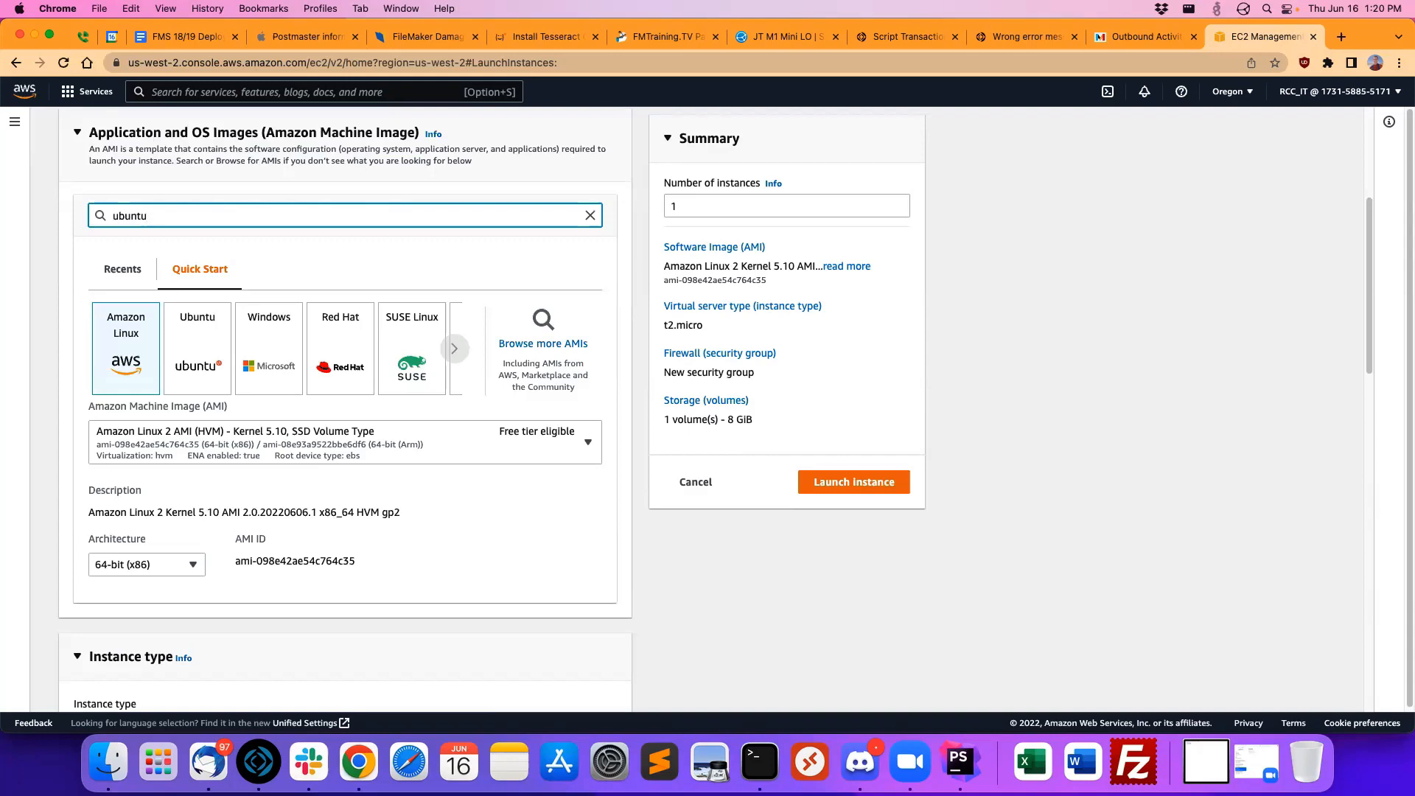
key("Return")
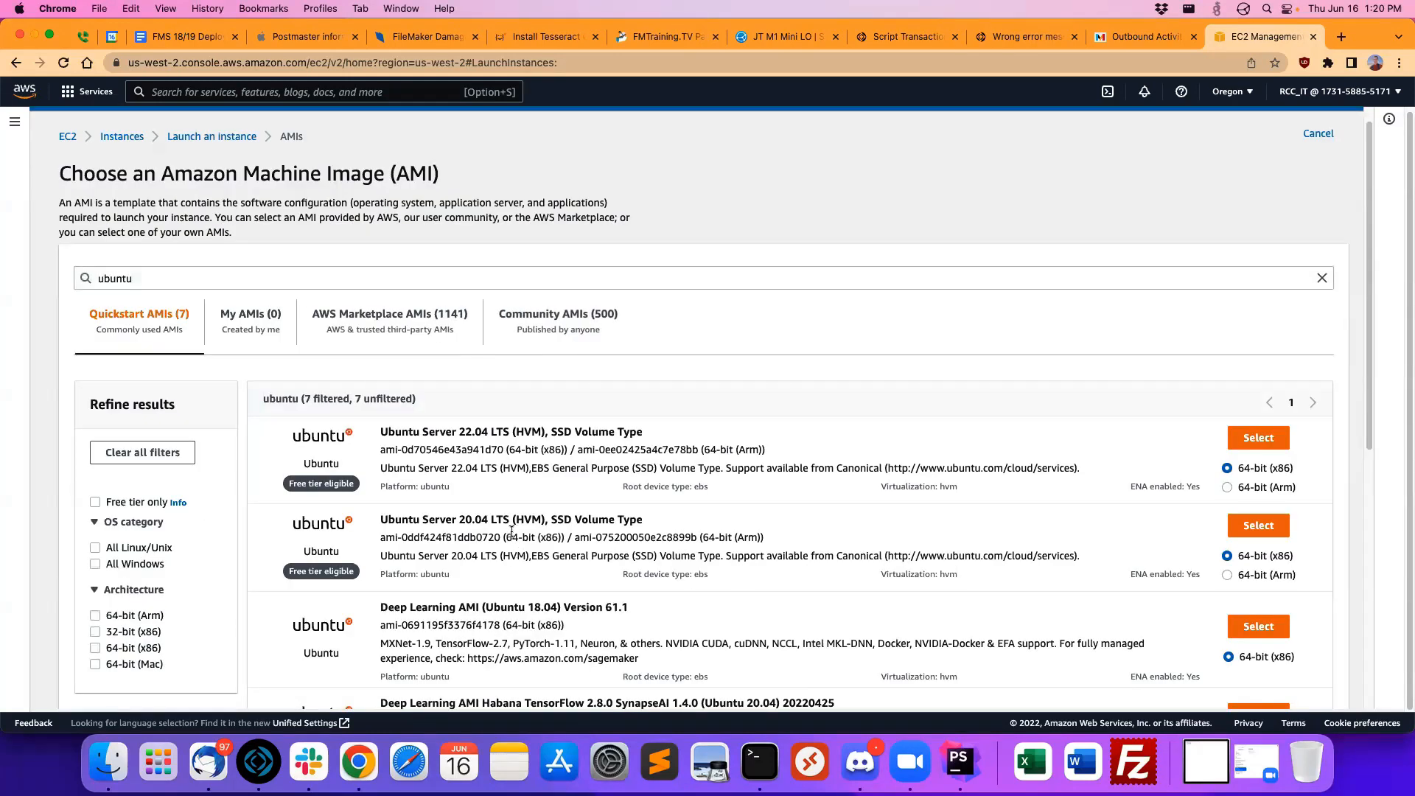
Step: Choose the Ubuntu Server 20.04 LTS (HVM), SSD Volume Type image for the instance
left_click_drag(1339, 50, 1392, 73)
scroll(890, 514, "down", 2)
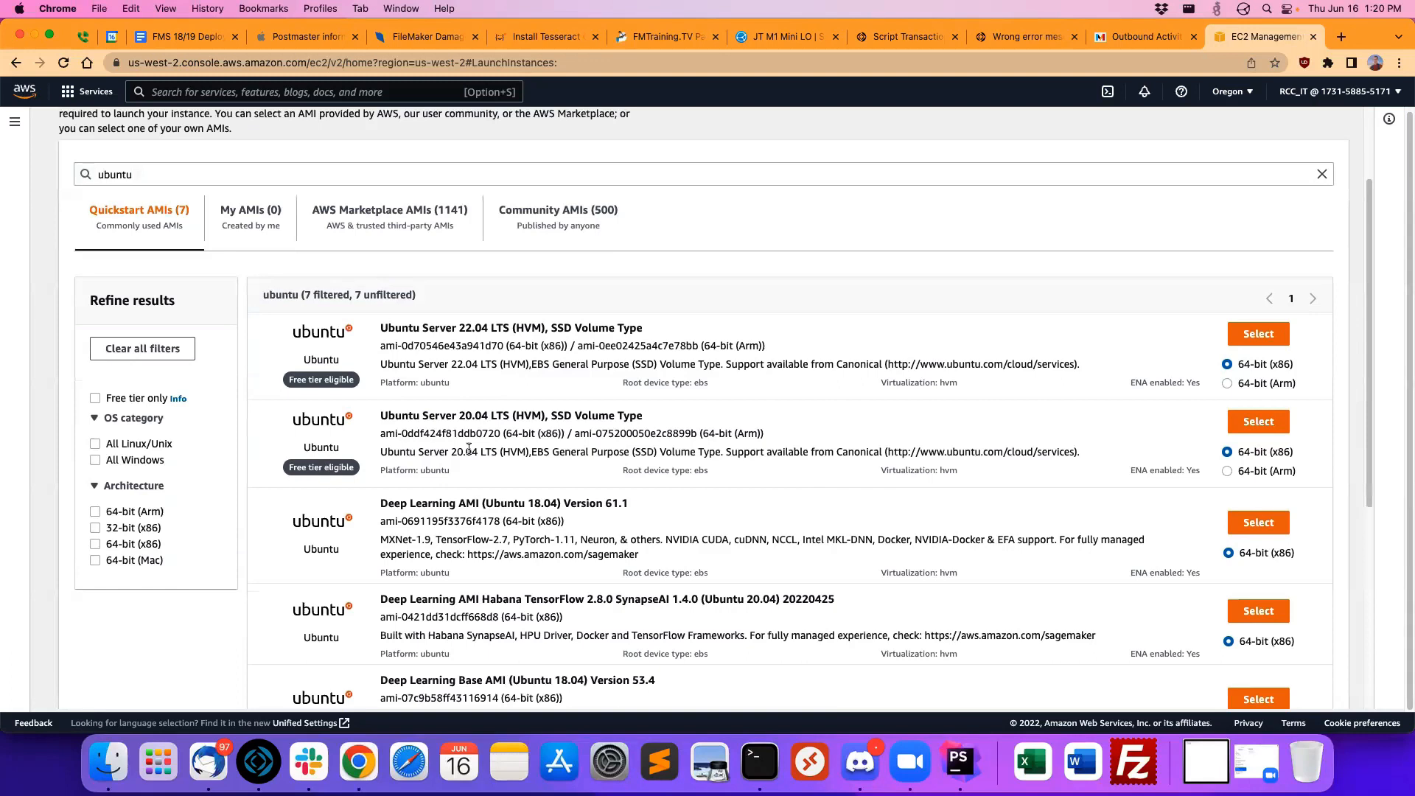
left_click_drag(643, 415, 428, 415)
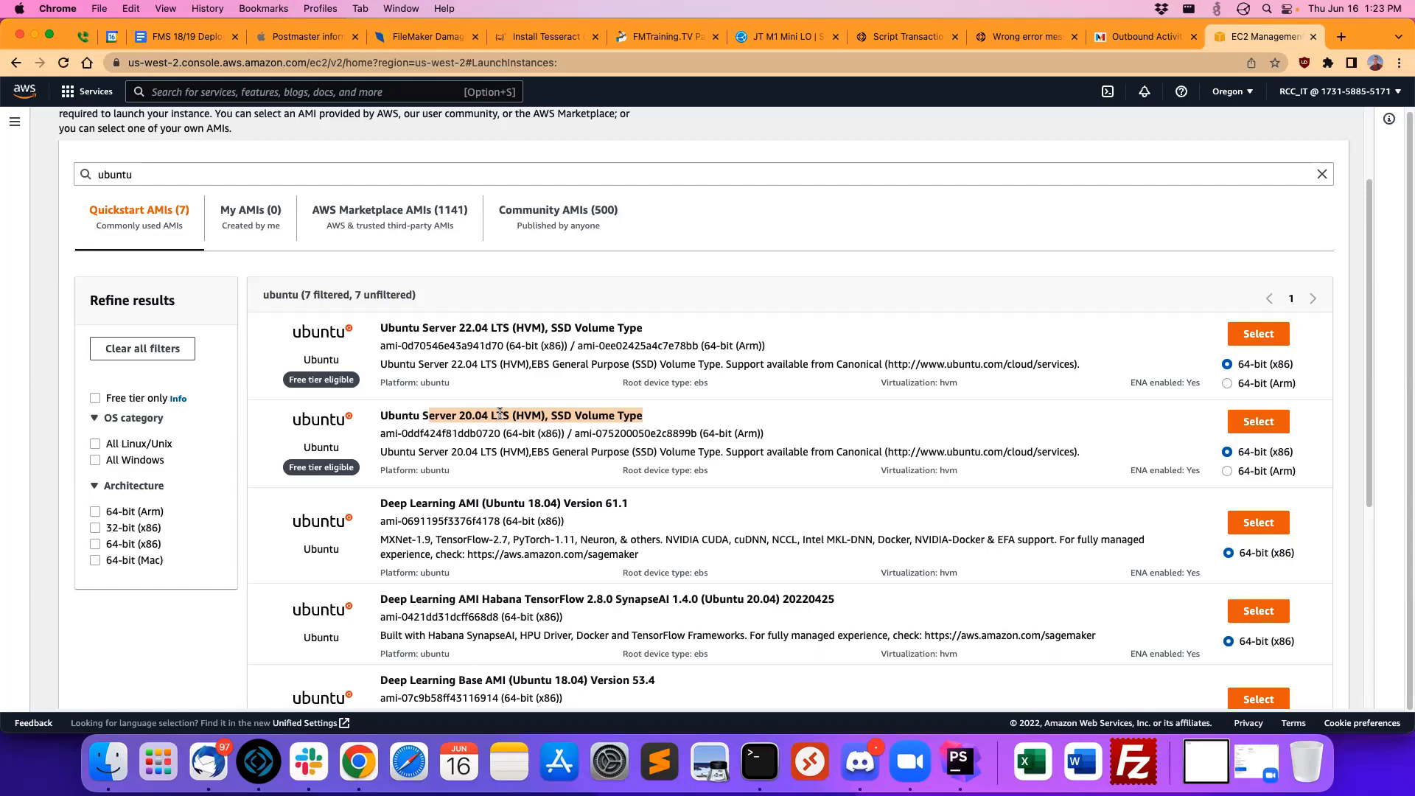
left_click(502, 414)
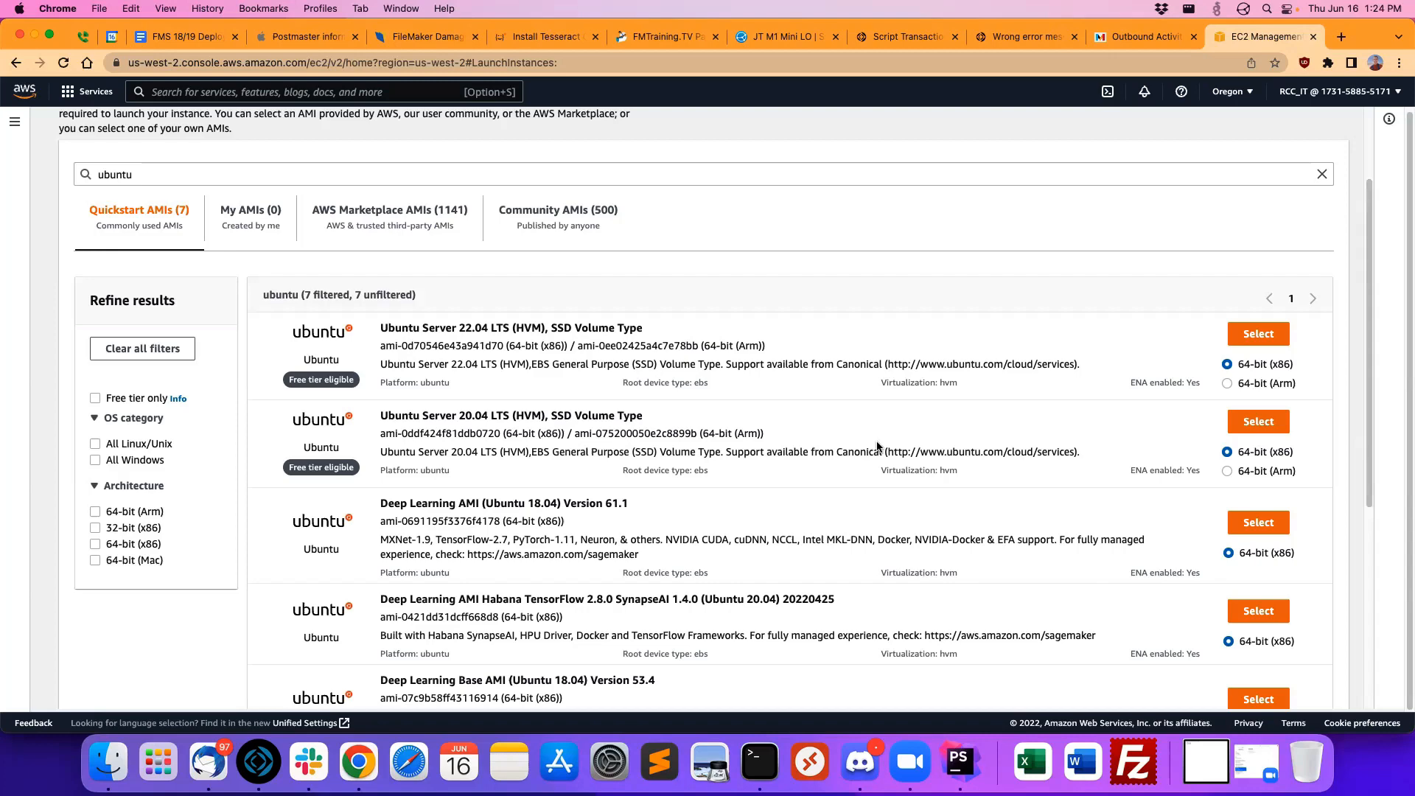
left_click_drag(407, 417, 622, 420)
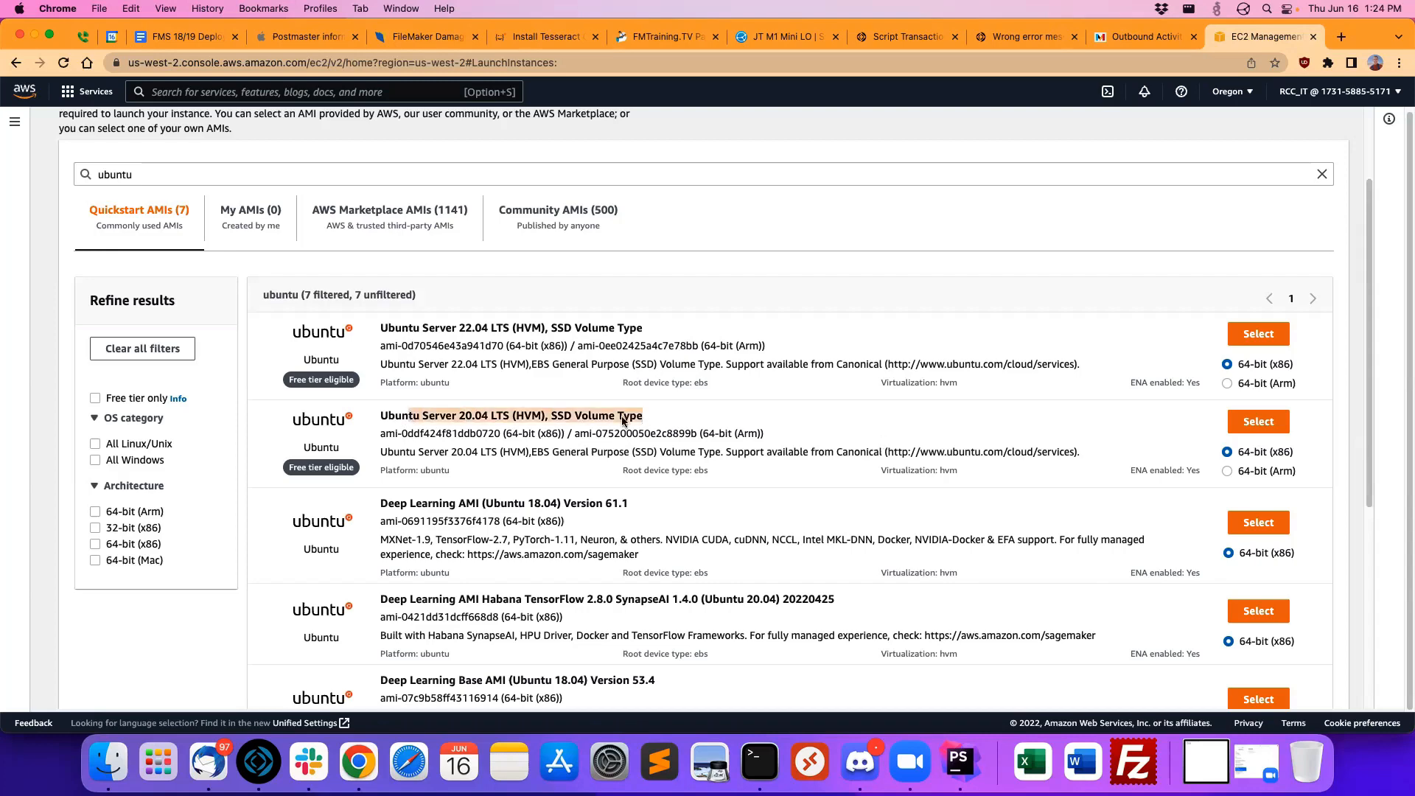
left_click(623, 420)
left_click(1258, 422)
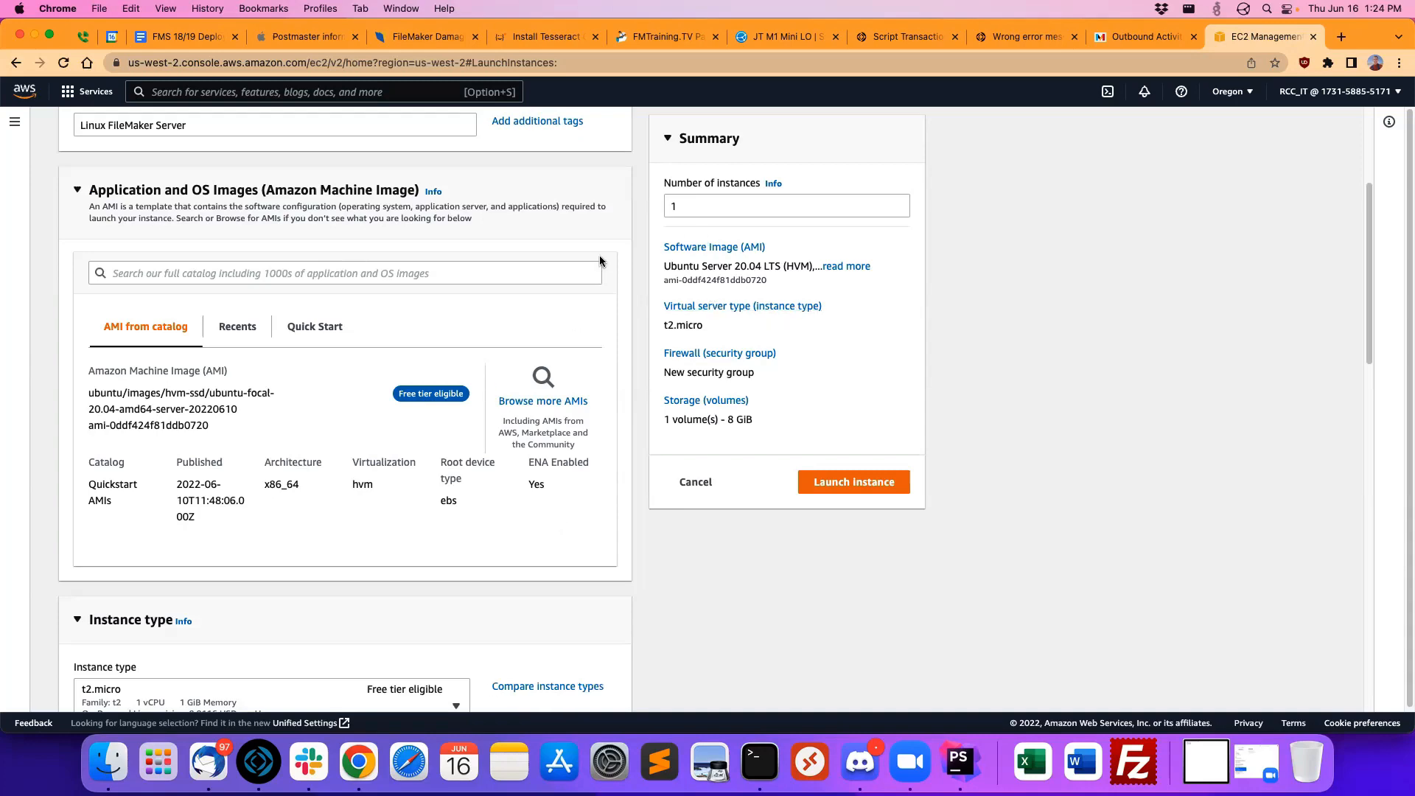
Step: Assign the existing key pair rcc195demo-2022-06-15 to the instance for login
scroll(559, 305, "down", 6)
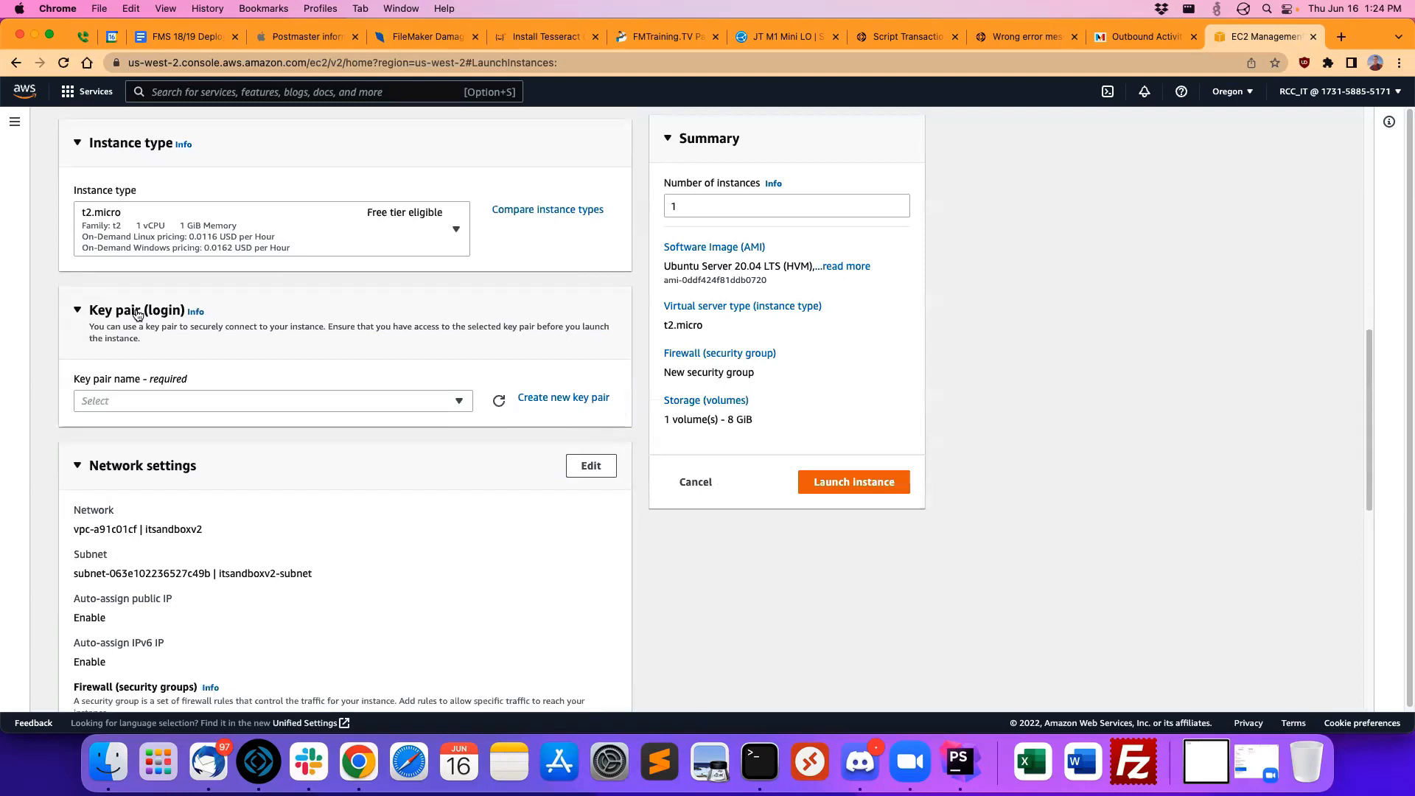
left_click(466, 401)
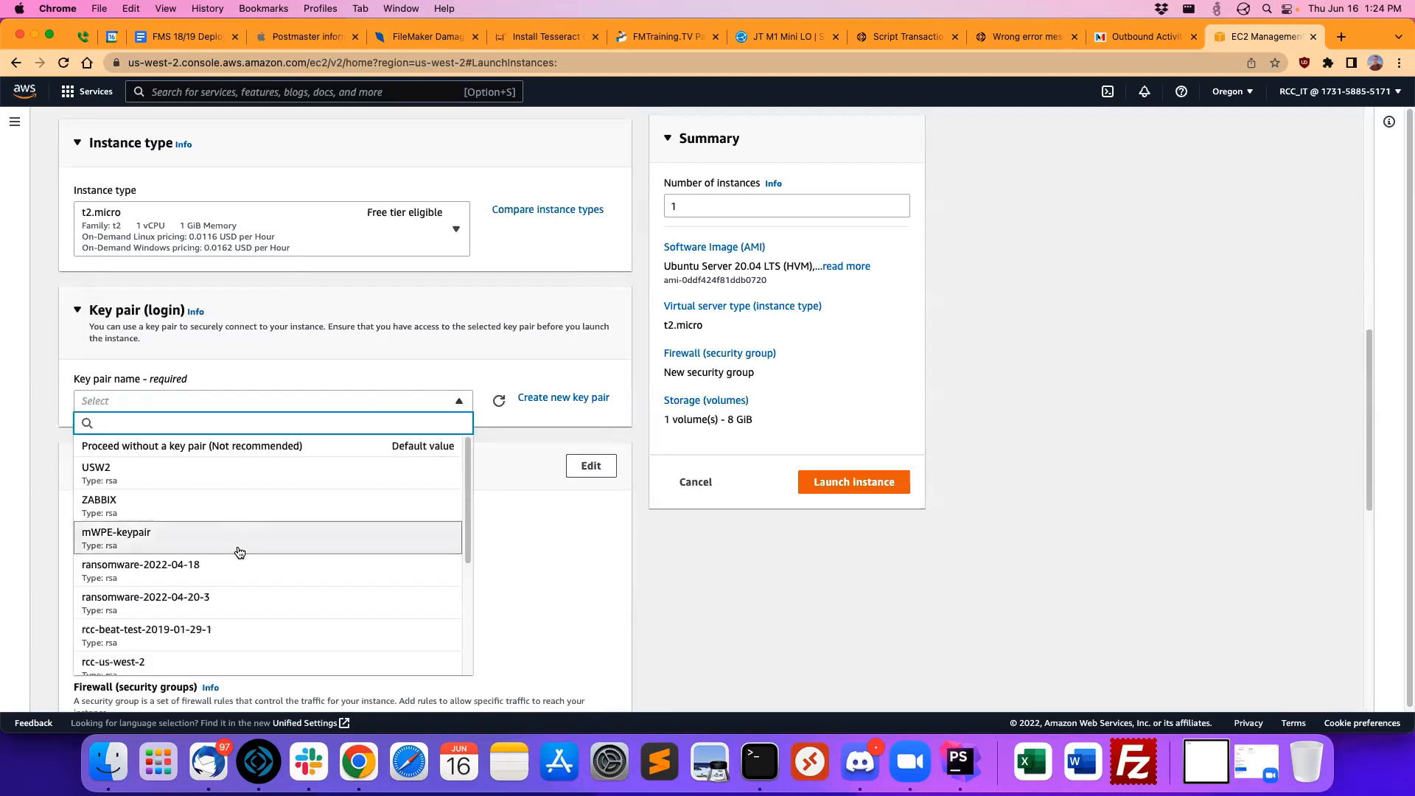
scroll(262, 552, "down", 2)
scroll(262, 553, "down", 3)
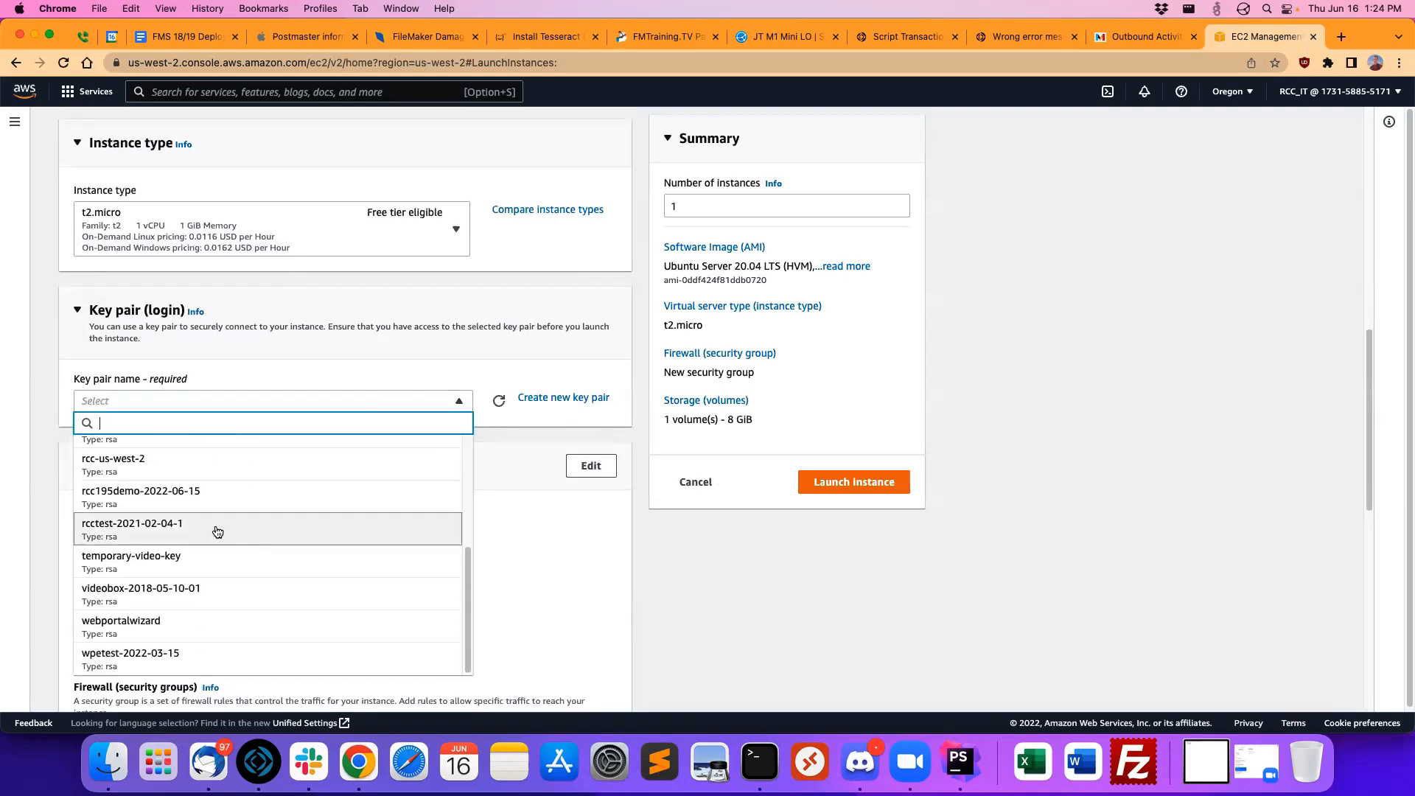
left_click(149, 493)
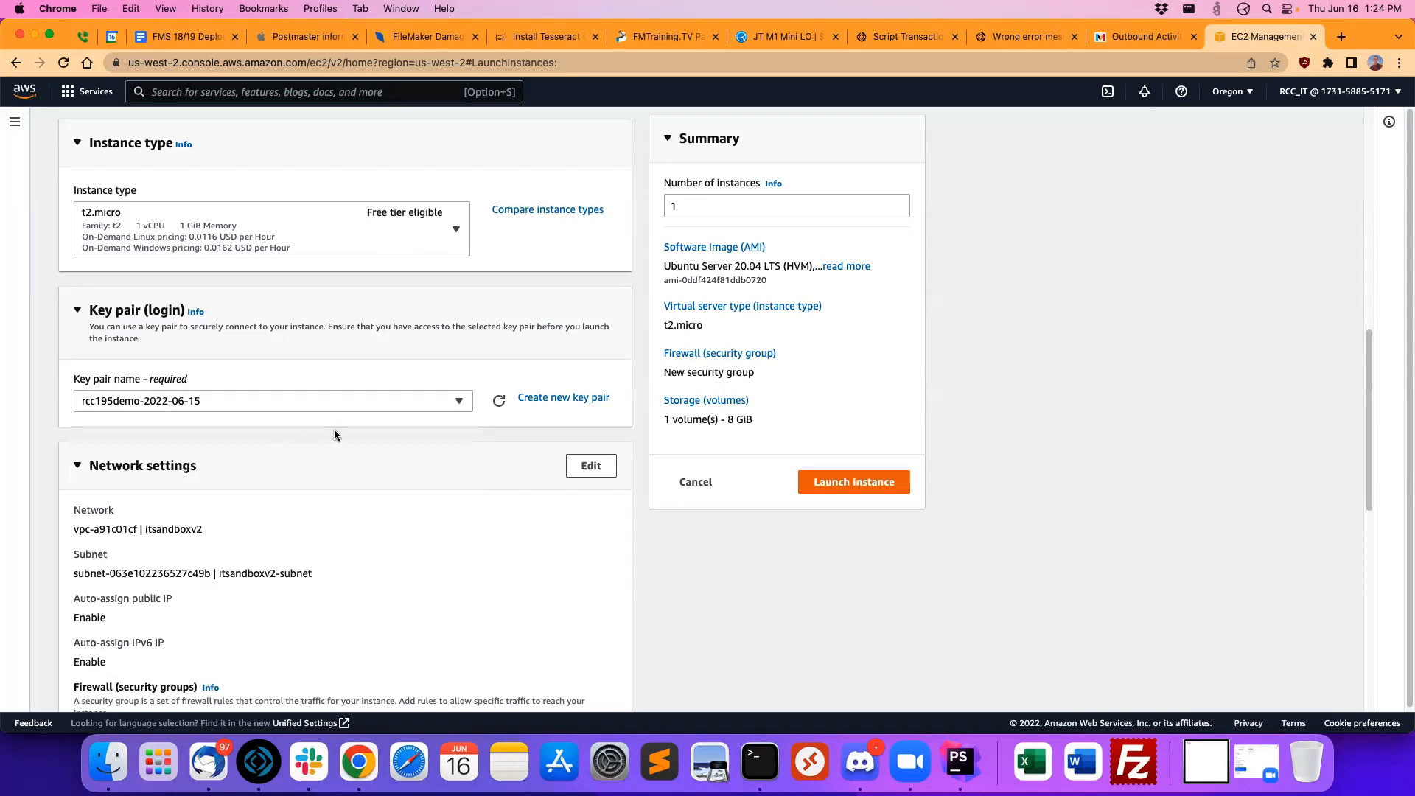
Step: Restrict the new security group's SSH traffic source to My IP
scroll(334, 430, "down", 2)
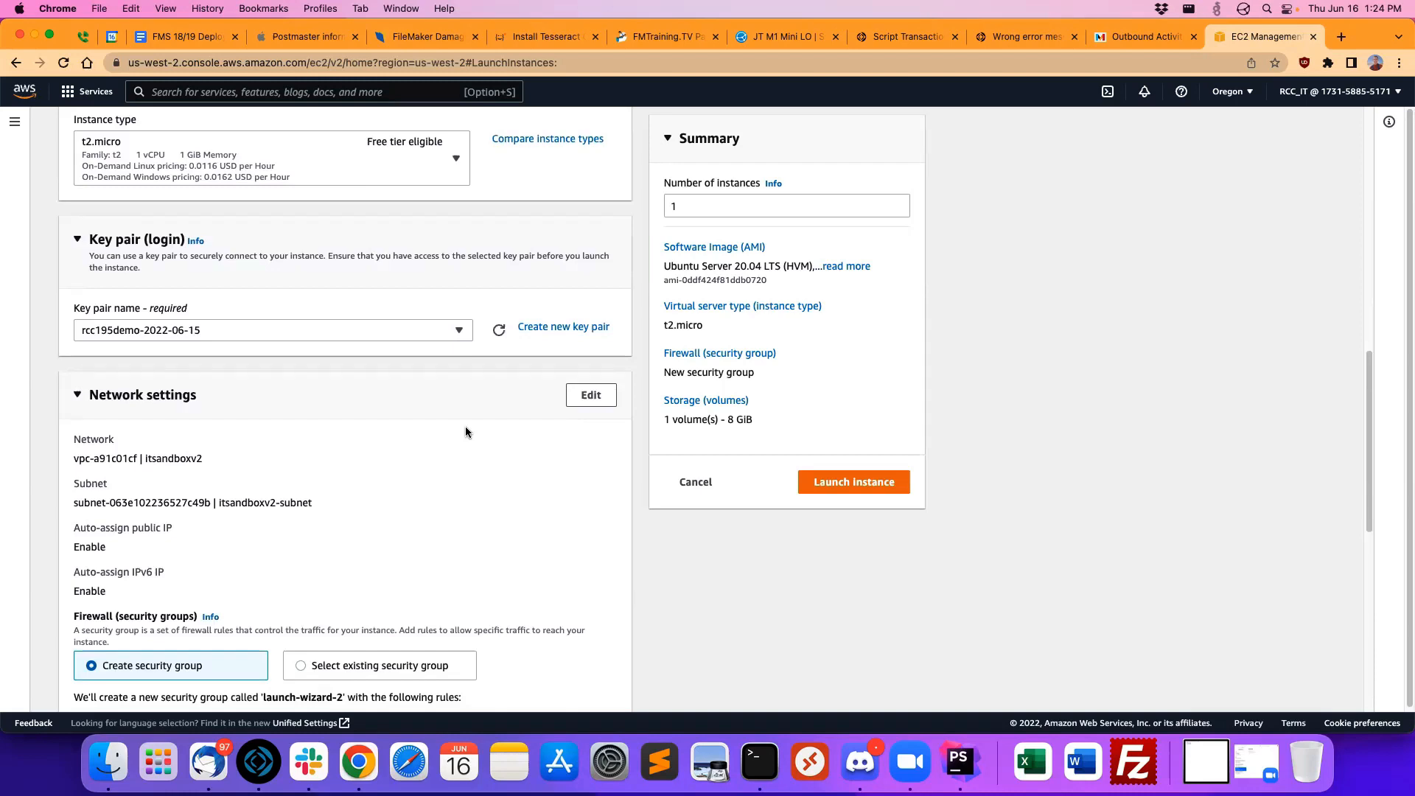
scroll(466, 431, "down", 3)
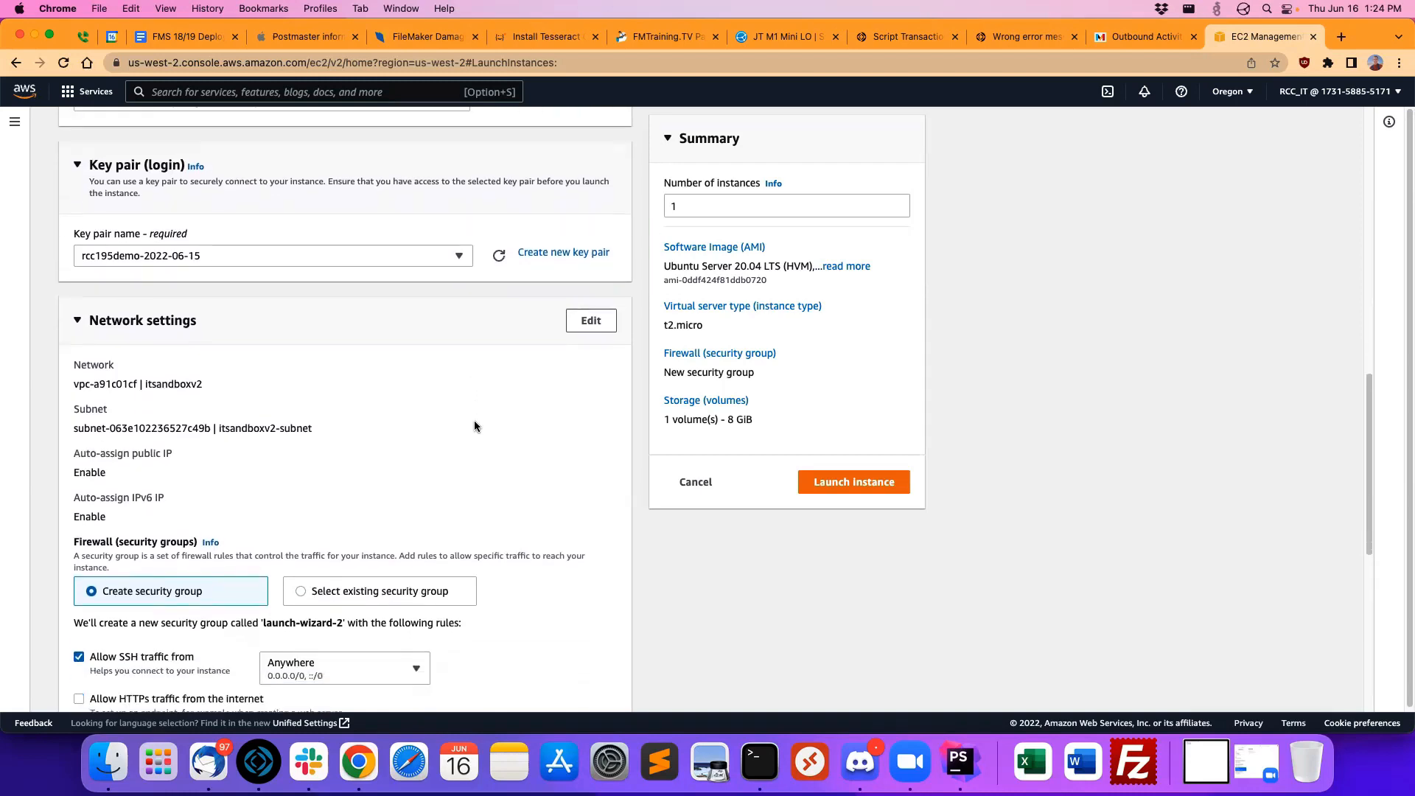
scroll(474, 425, "down", 6)
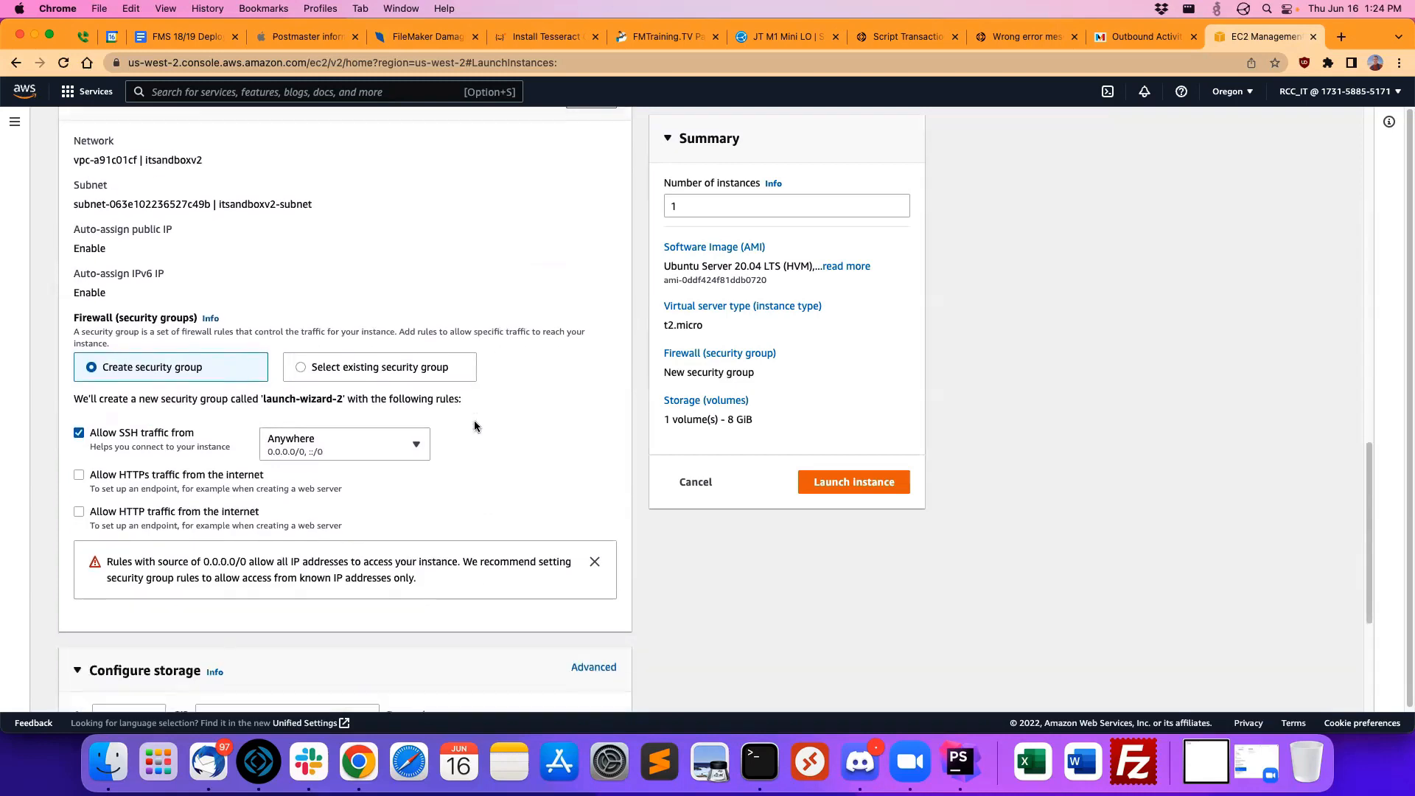
scroll(475, 425, "down", 1)
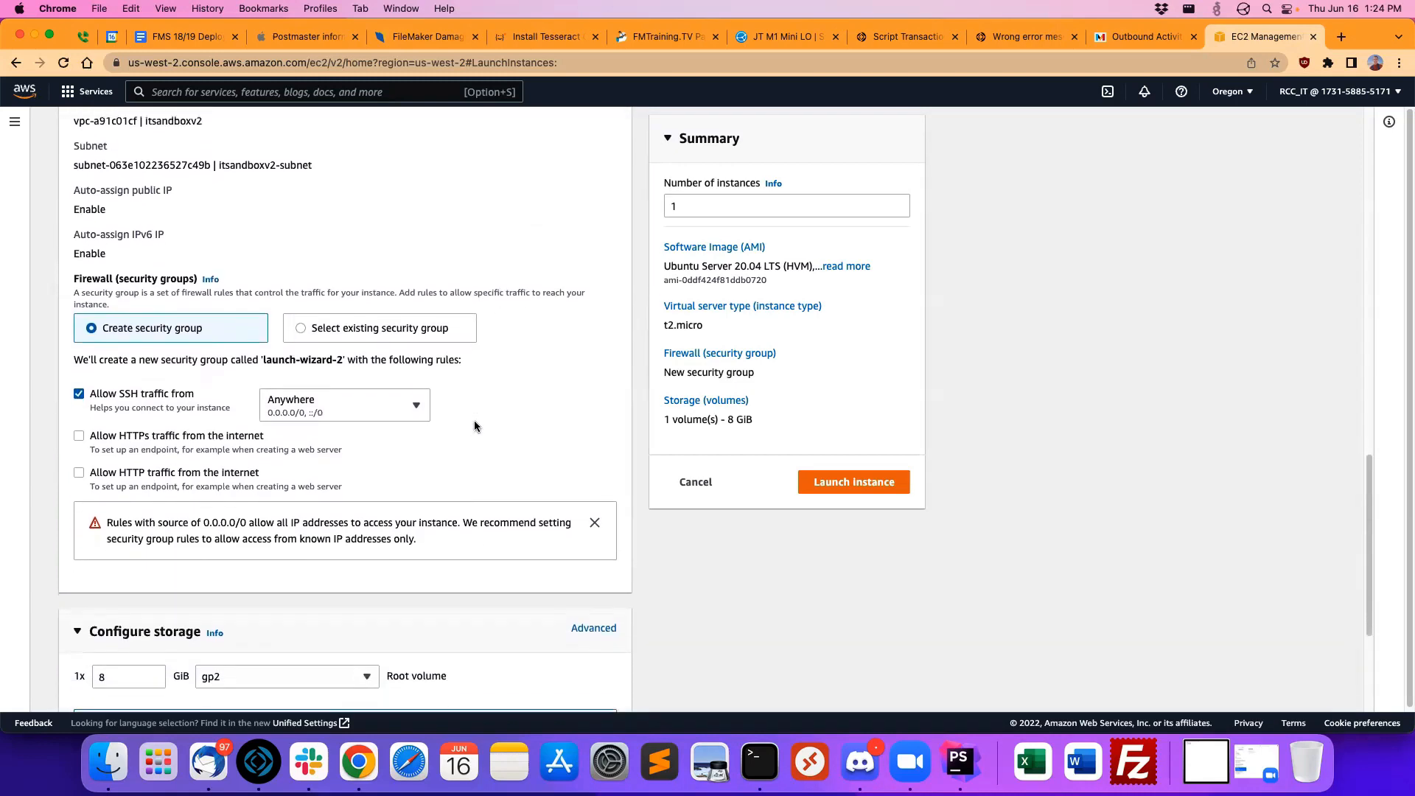
left_click(356, 395)
left_click(309, 481)
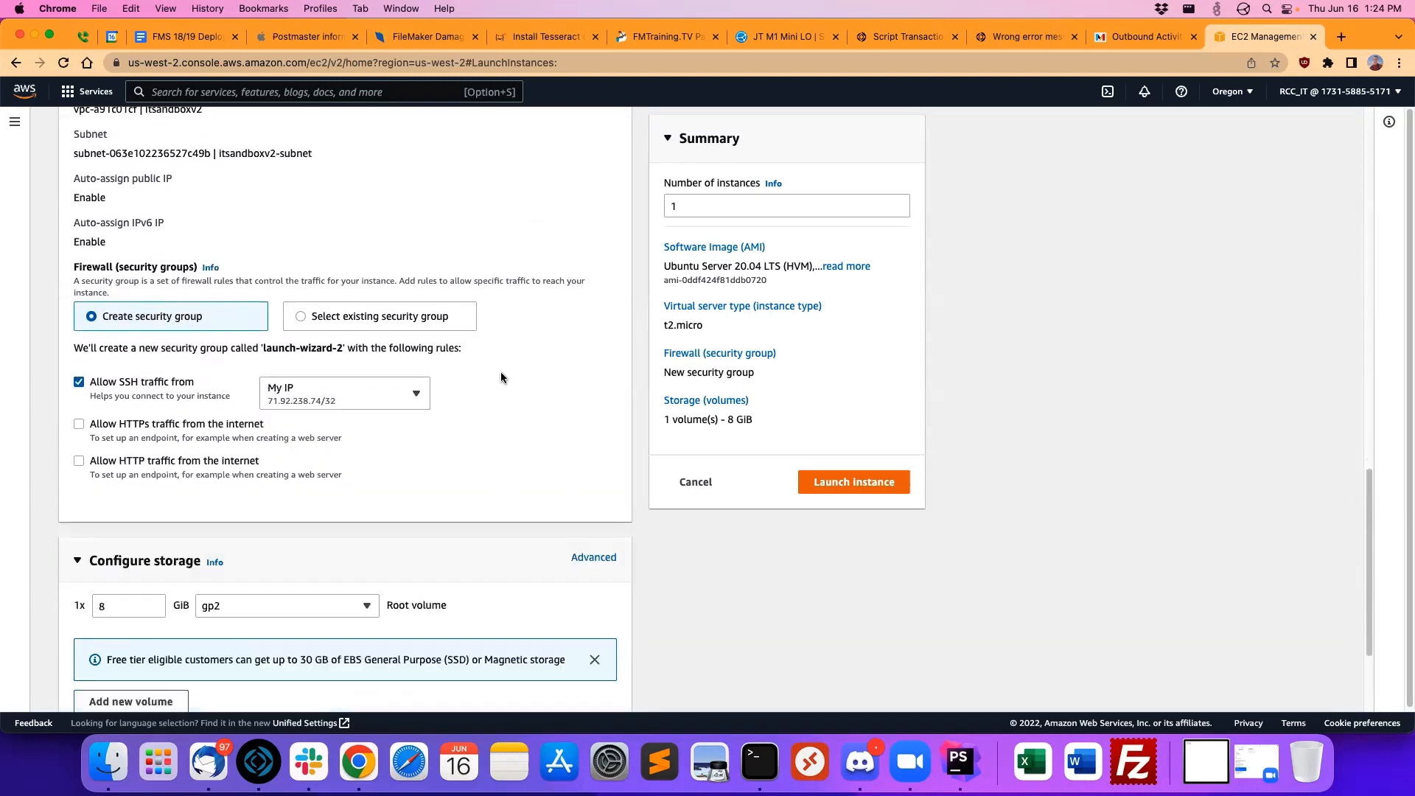
Step: Allow both HTTP and HTTPS traffic from the internet in the new security group
scroll(501, 371, "down", 3)
scroll(471, 372, "up", 6)
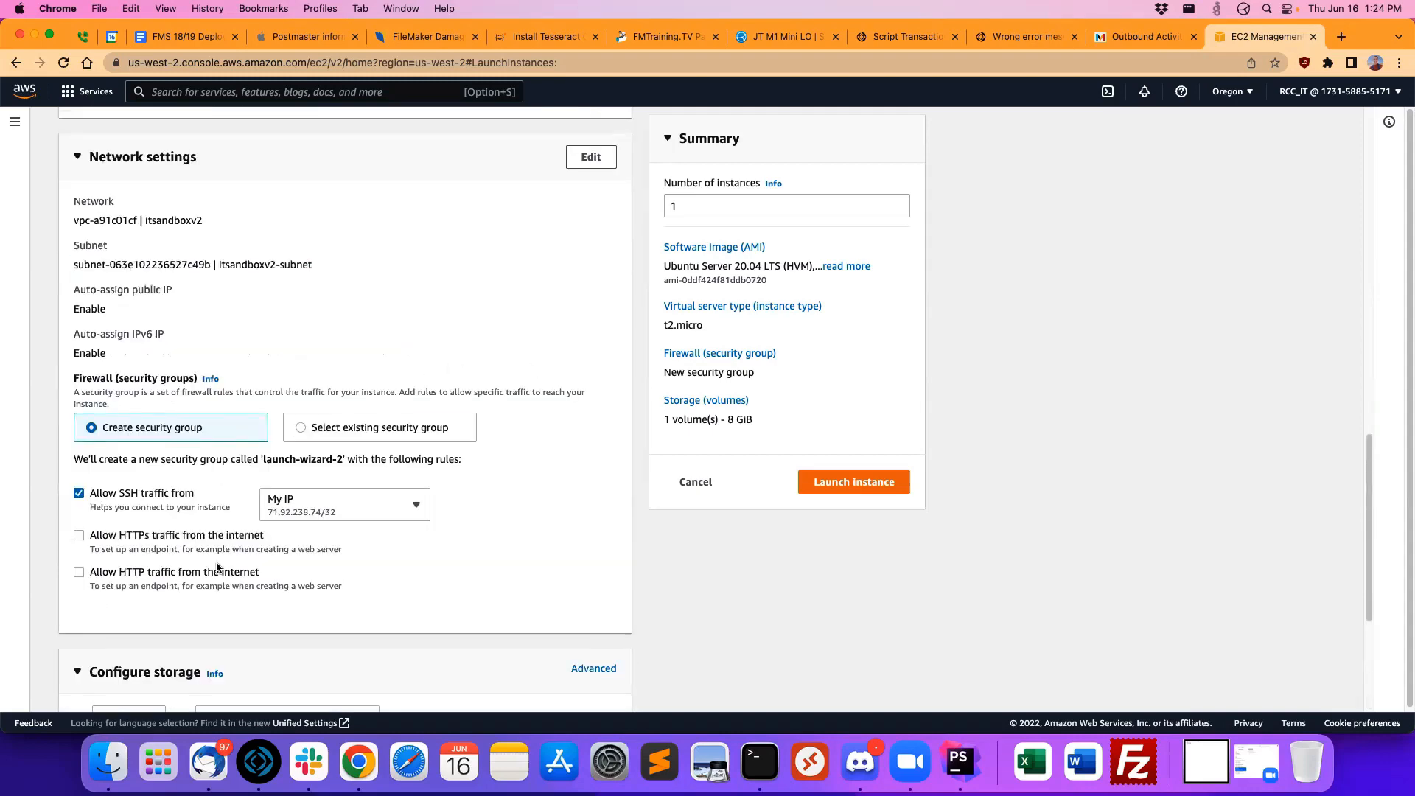
scroll(433, 568, "down", 2)
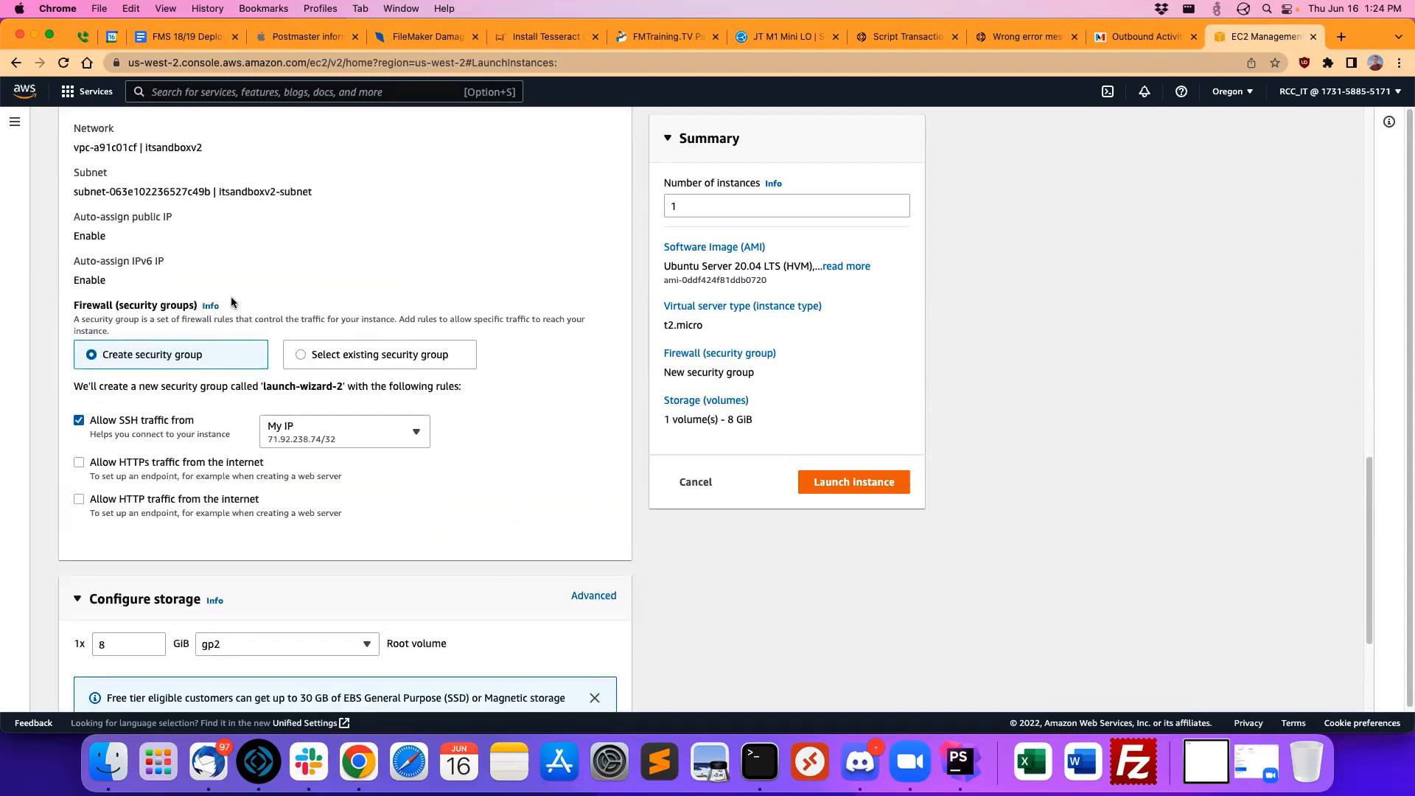
left_click(154, 503)
left_click(154, 464)
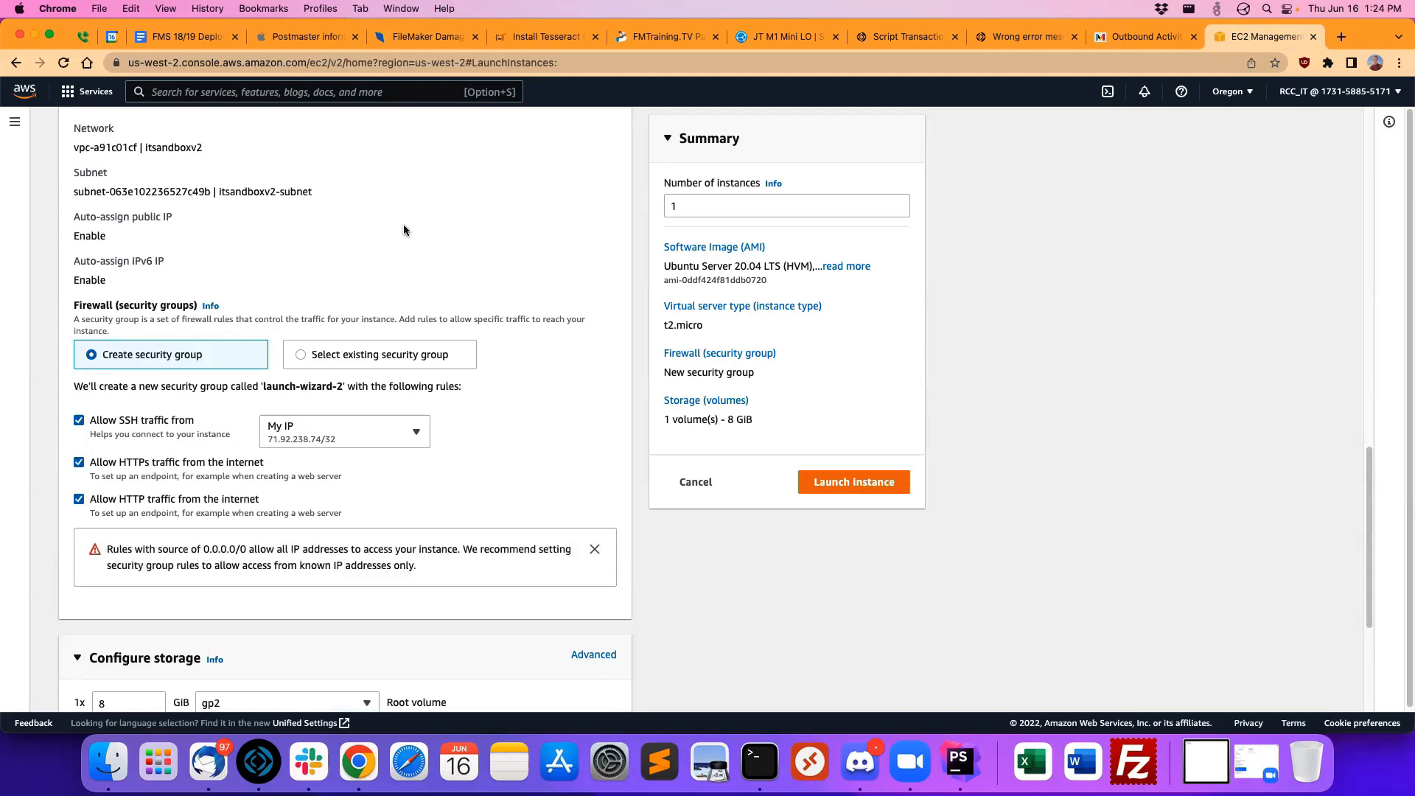
scroll(582, 336, "down", 6)
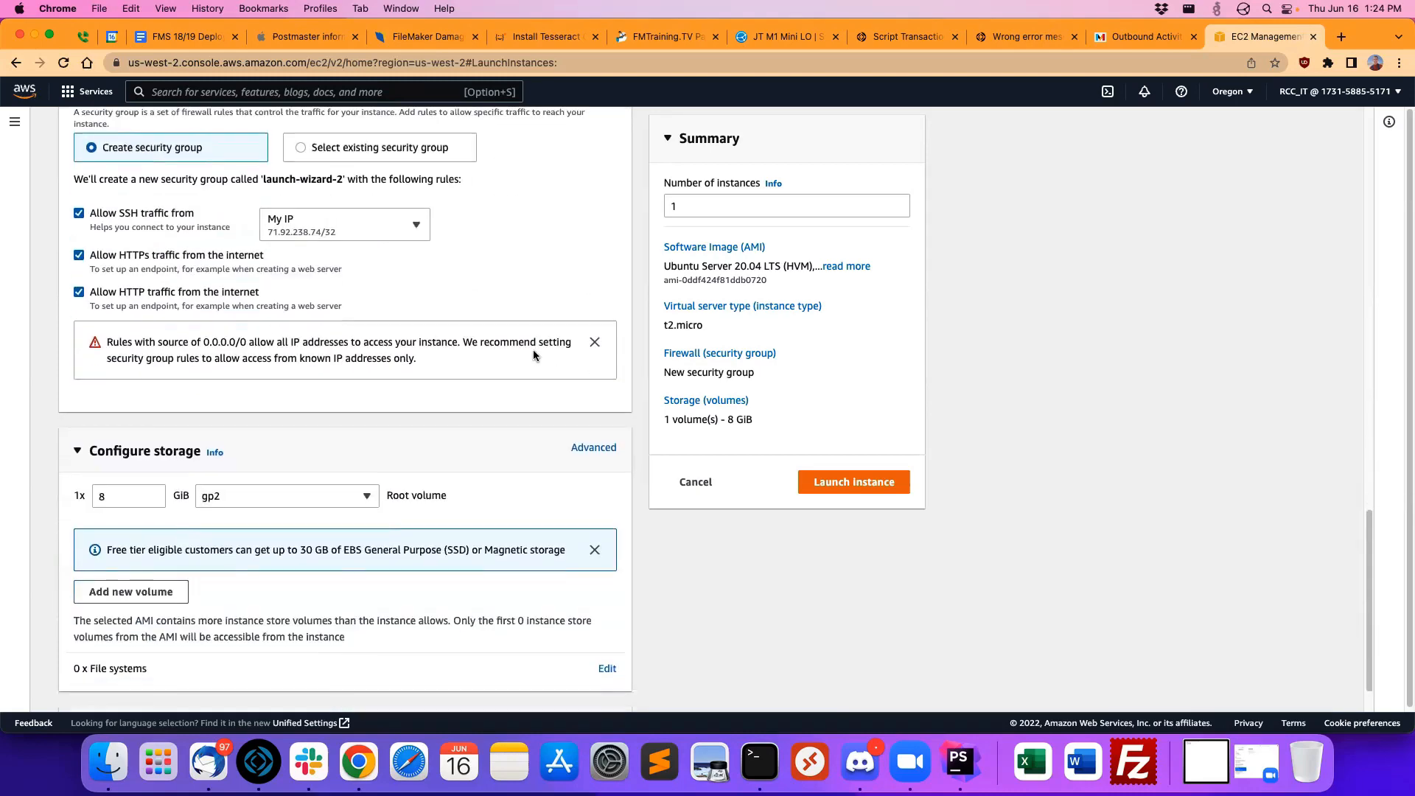
Step: Examine the source options offered for the SSH traffic rule in the new security group
scroll(365, 402, "up", 2)
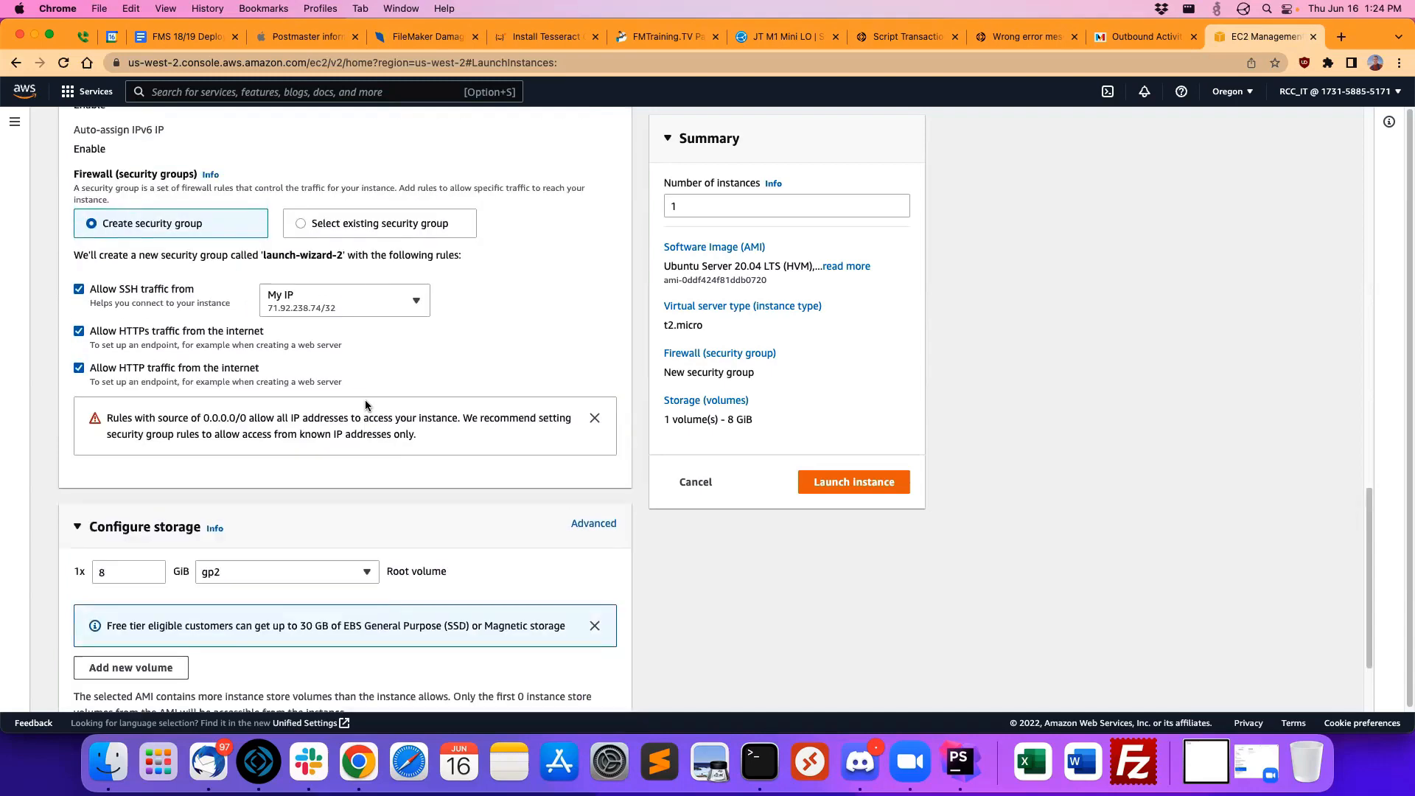
scroll(365, 405, "up", 1)
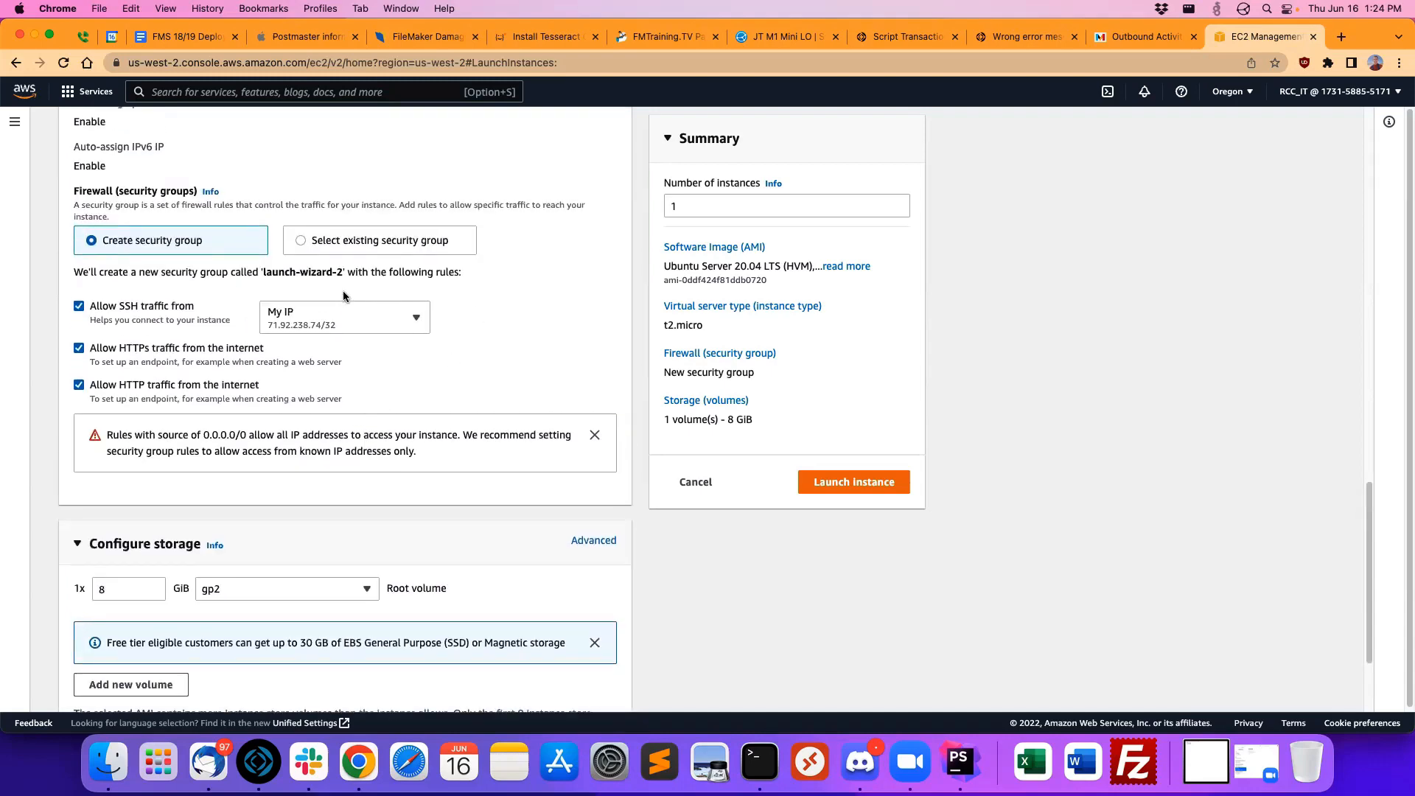
scroll(343, 290, "up", 3)
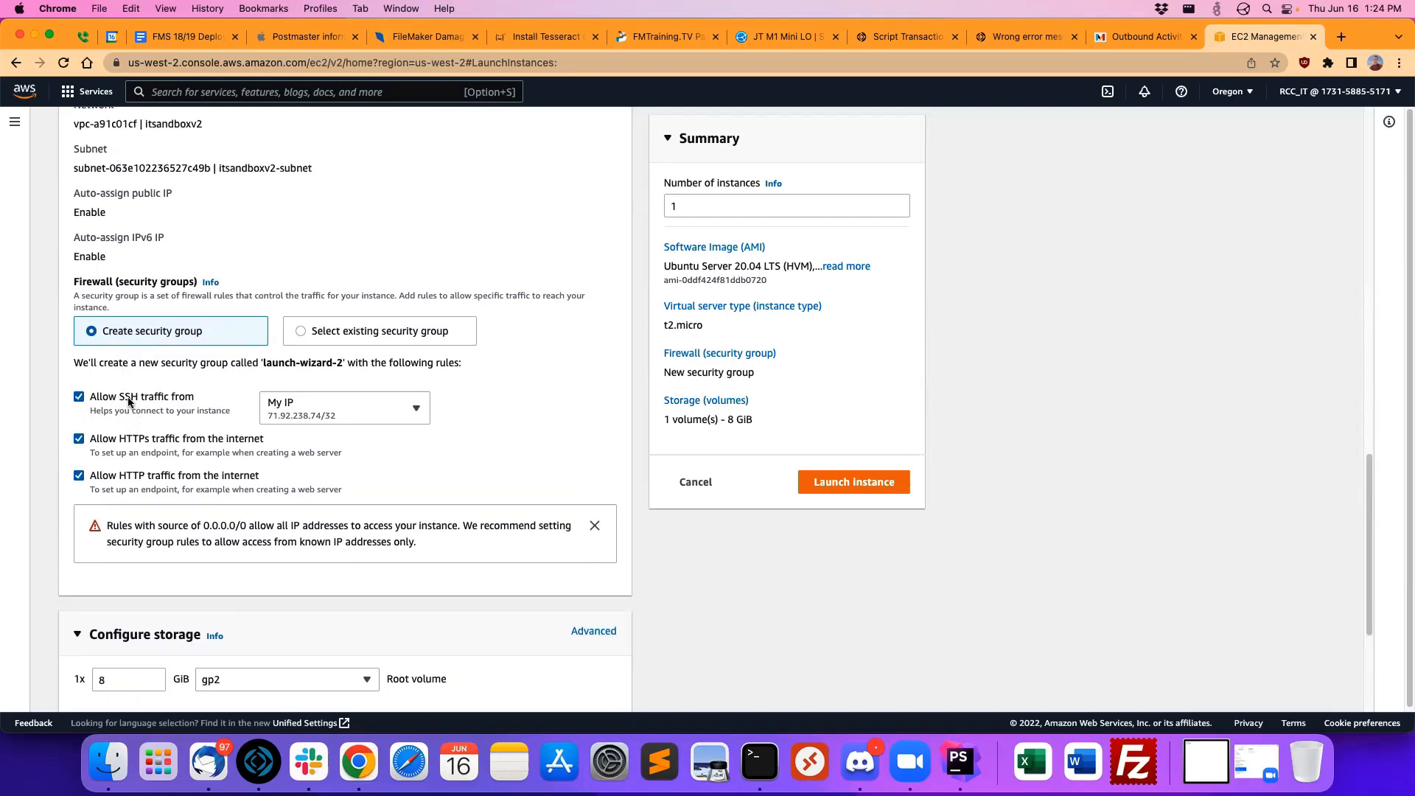
left_click(328, 410)
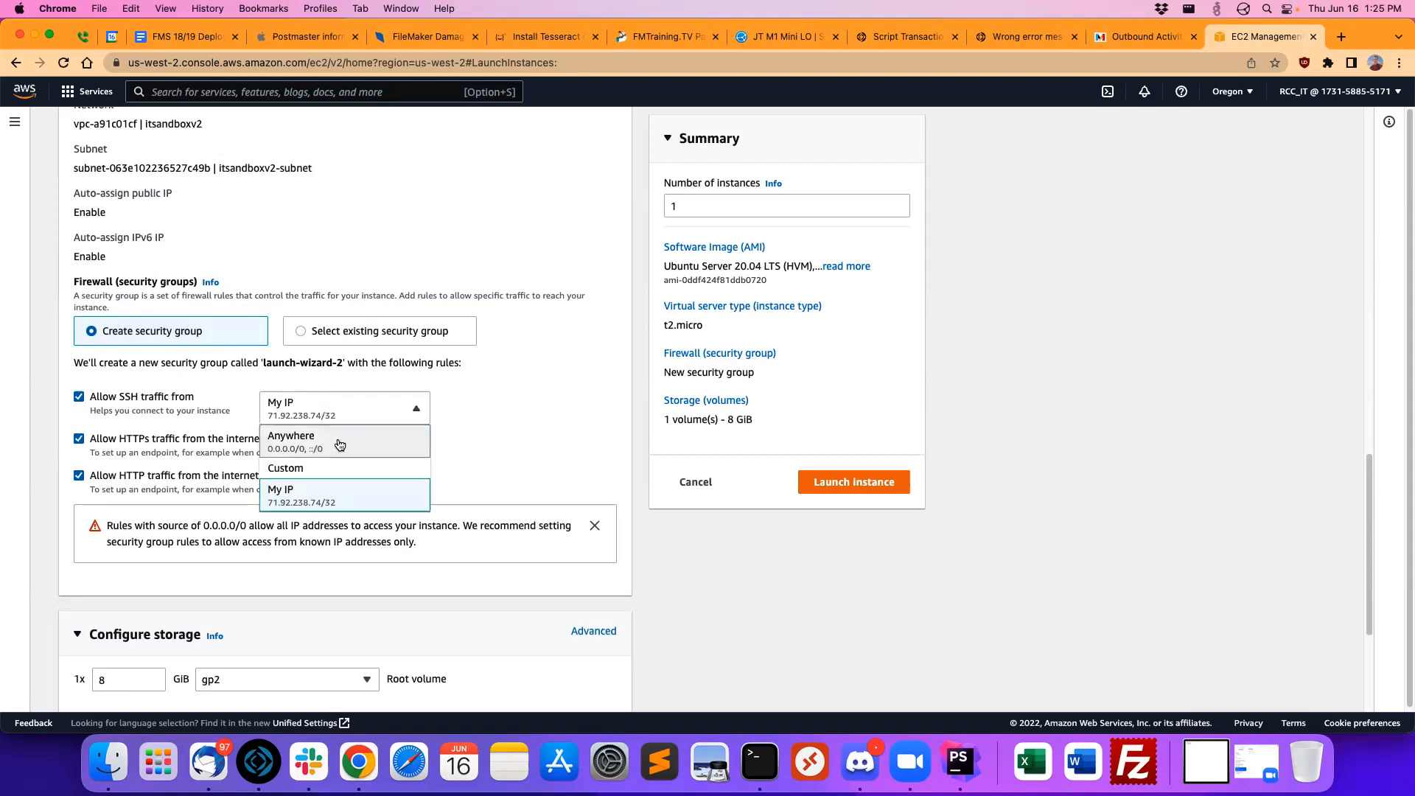
left_click(613, 377)
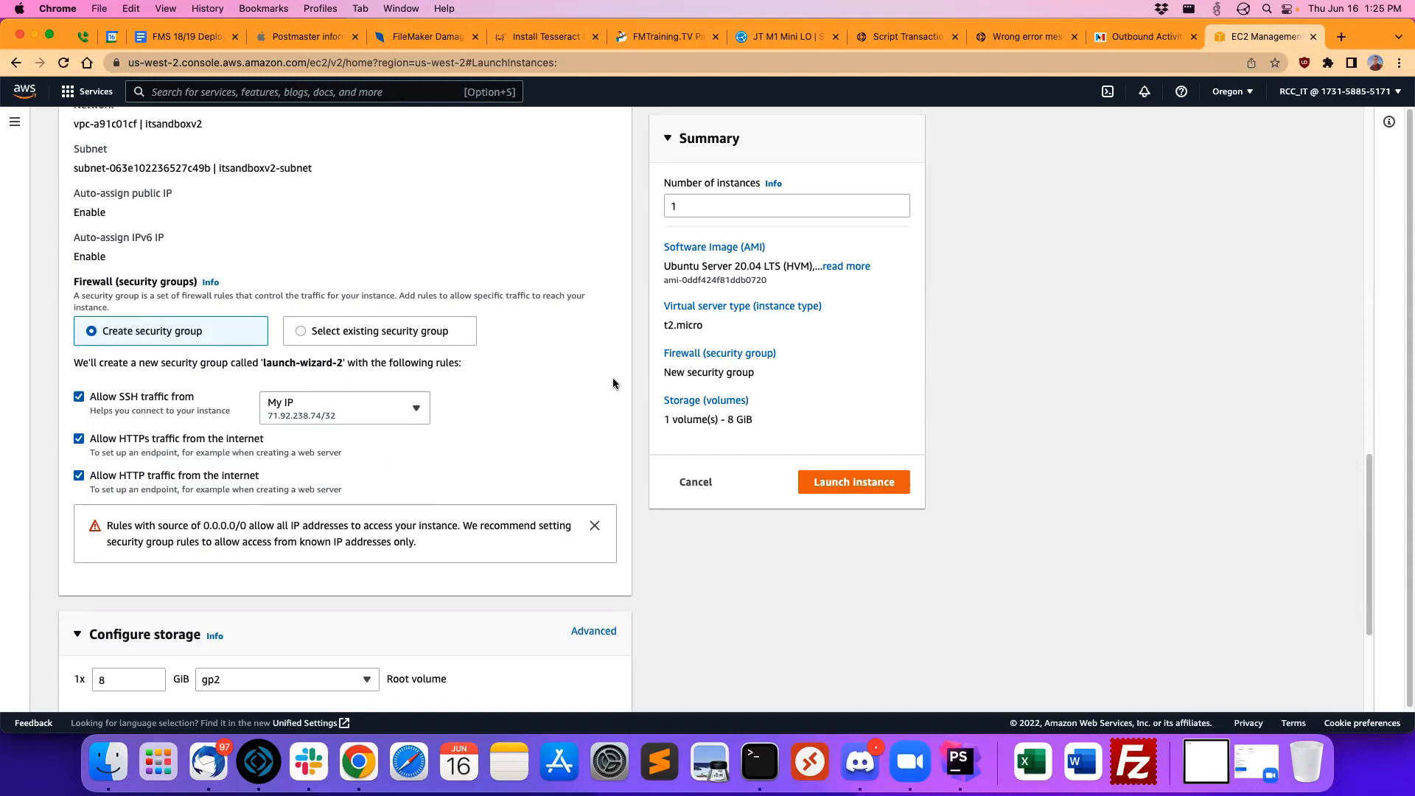
left_click(356, 402)
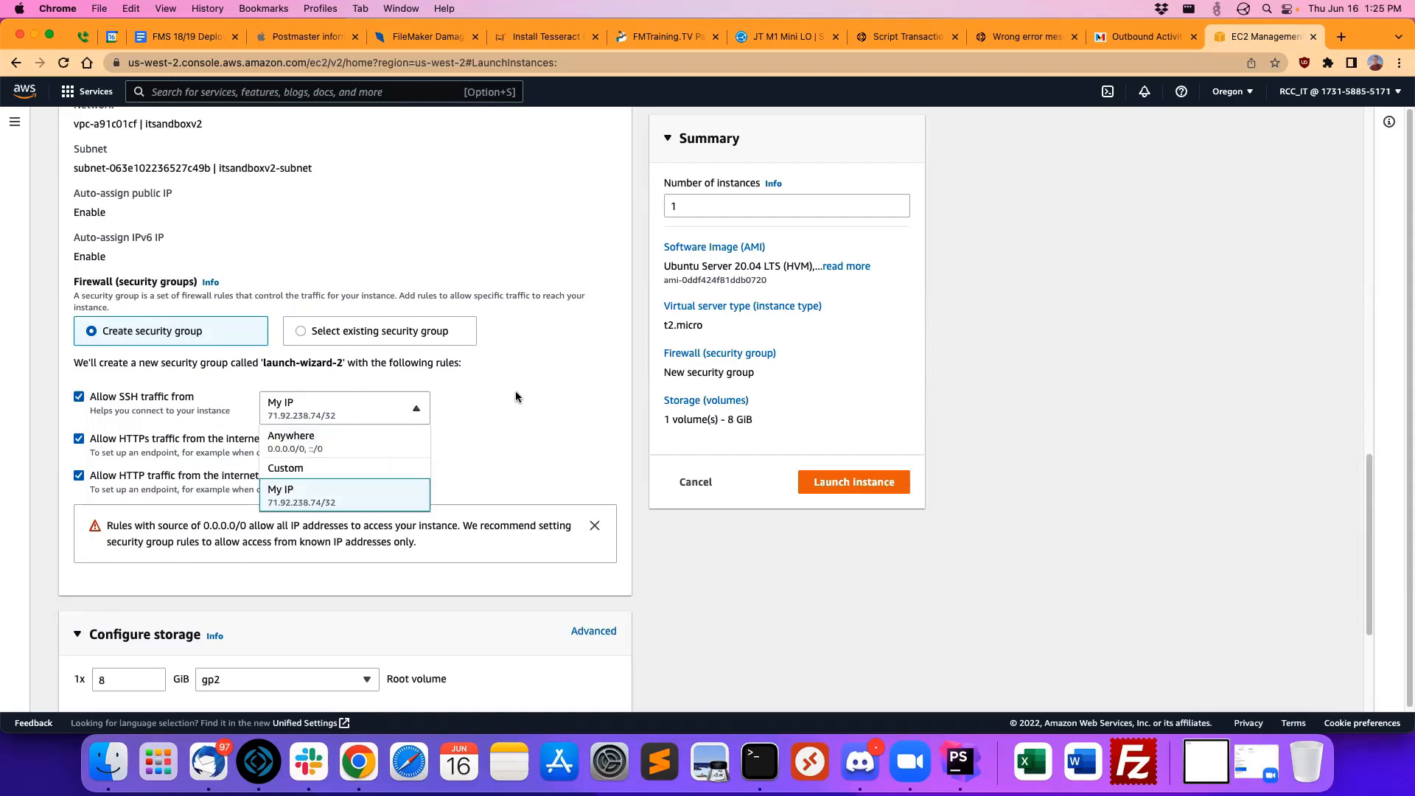
left_click(515, 390)
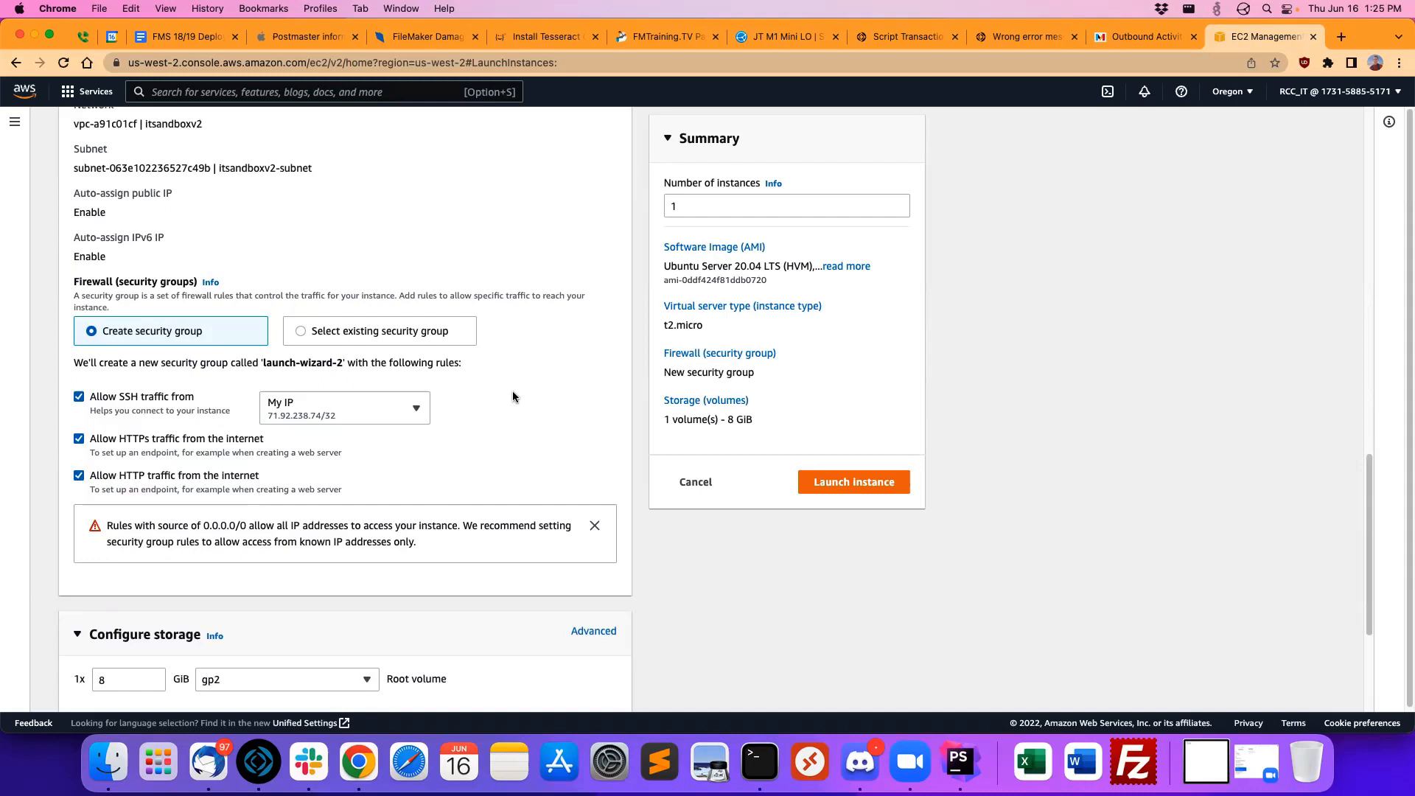
left_click(343, 417)
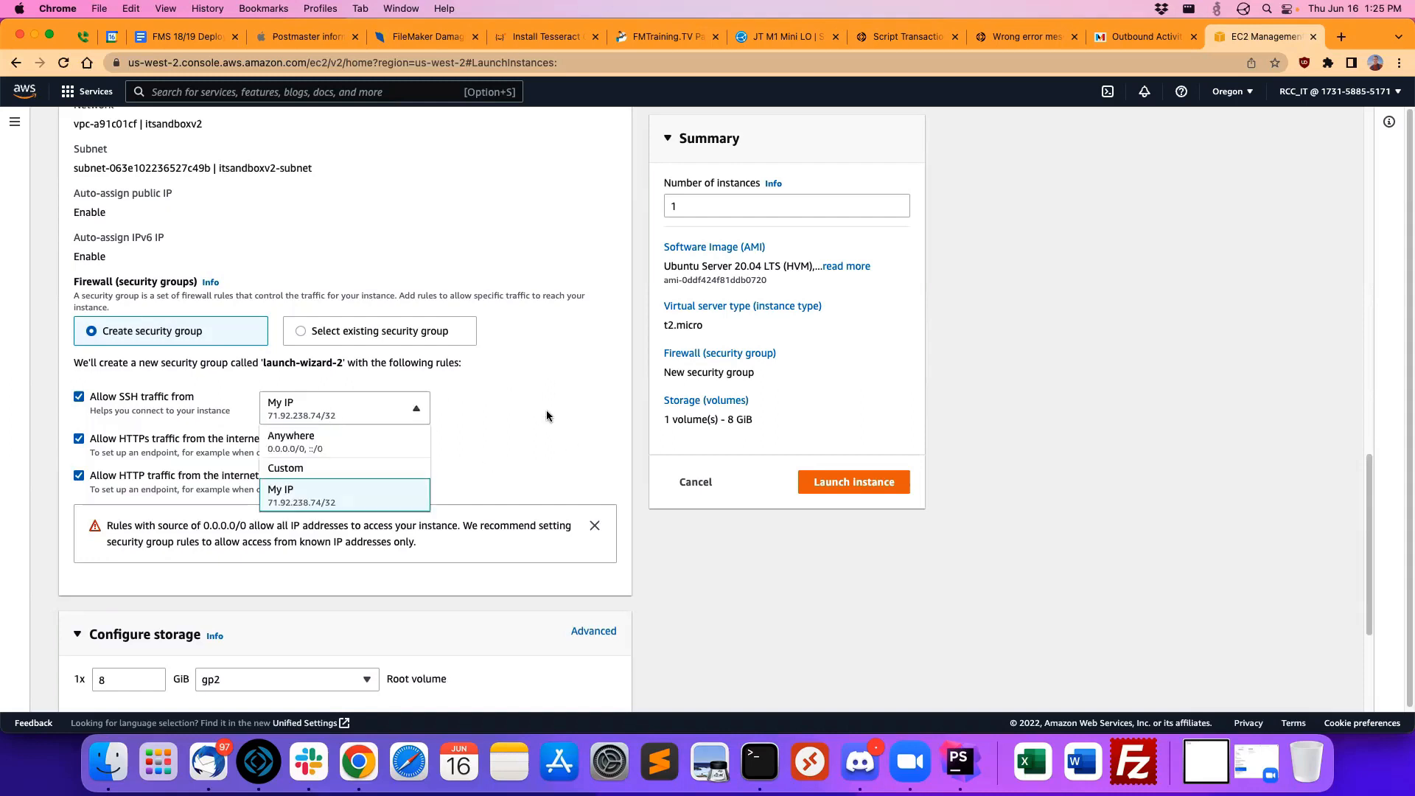
left_click(547, 411)
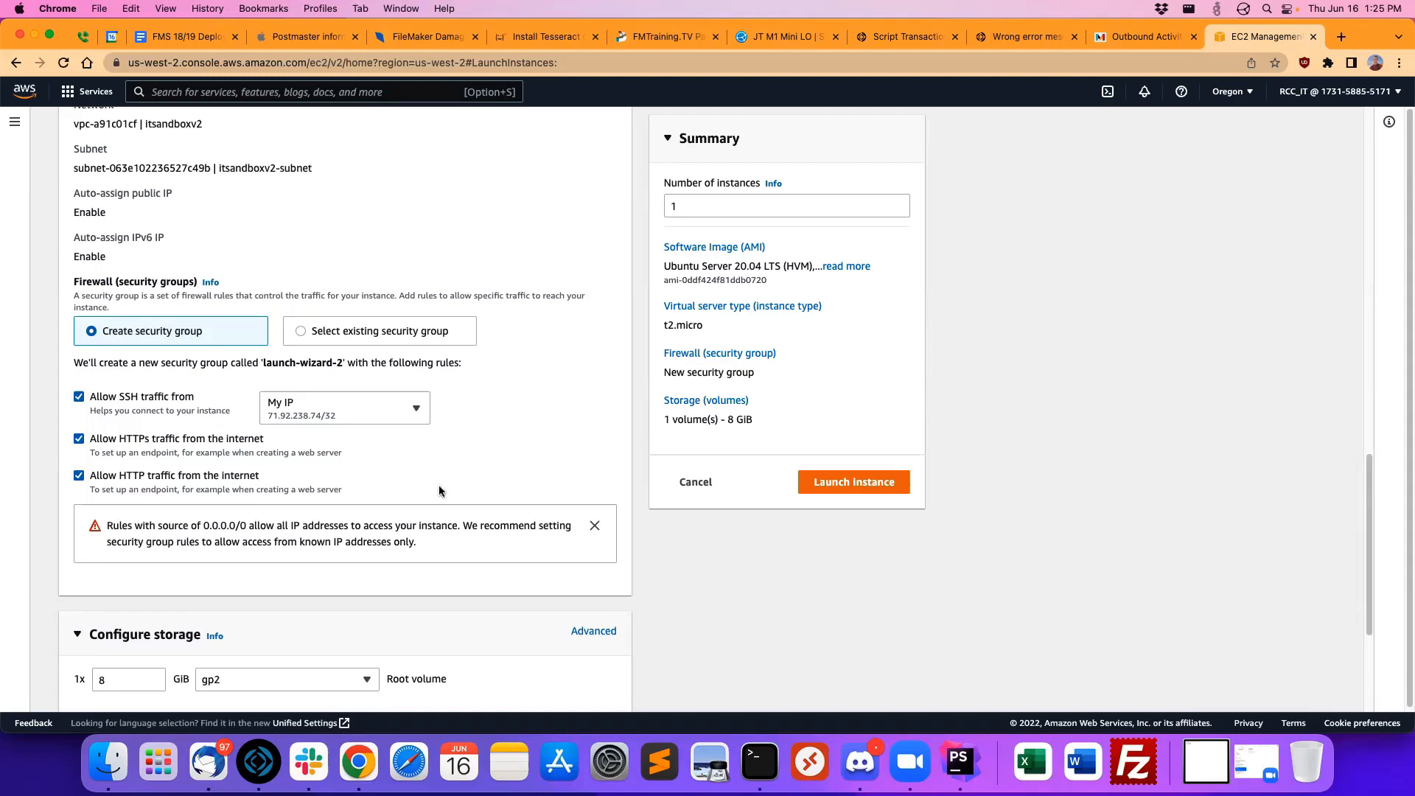
Step: Set the root volume to 100 GiB with the General purpose SSD (gp3) volume type
scroll(558, 435, "down", 2)
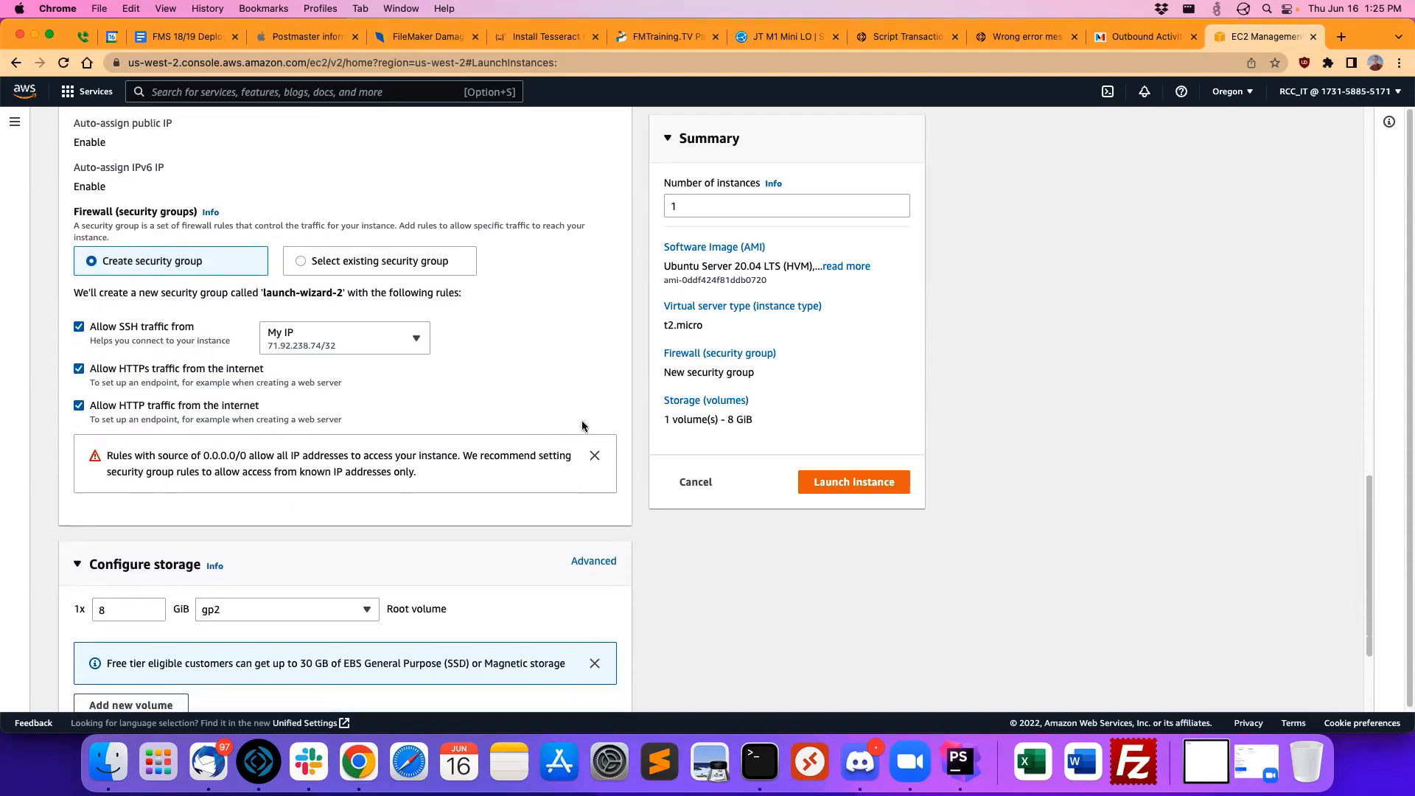
scroll(579, 421, "down", 5)
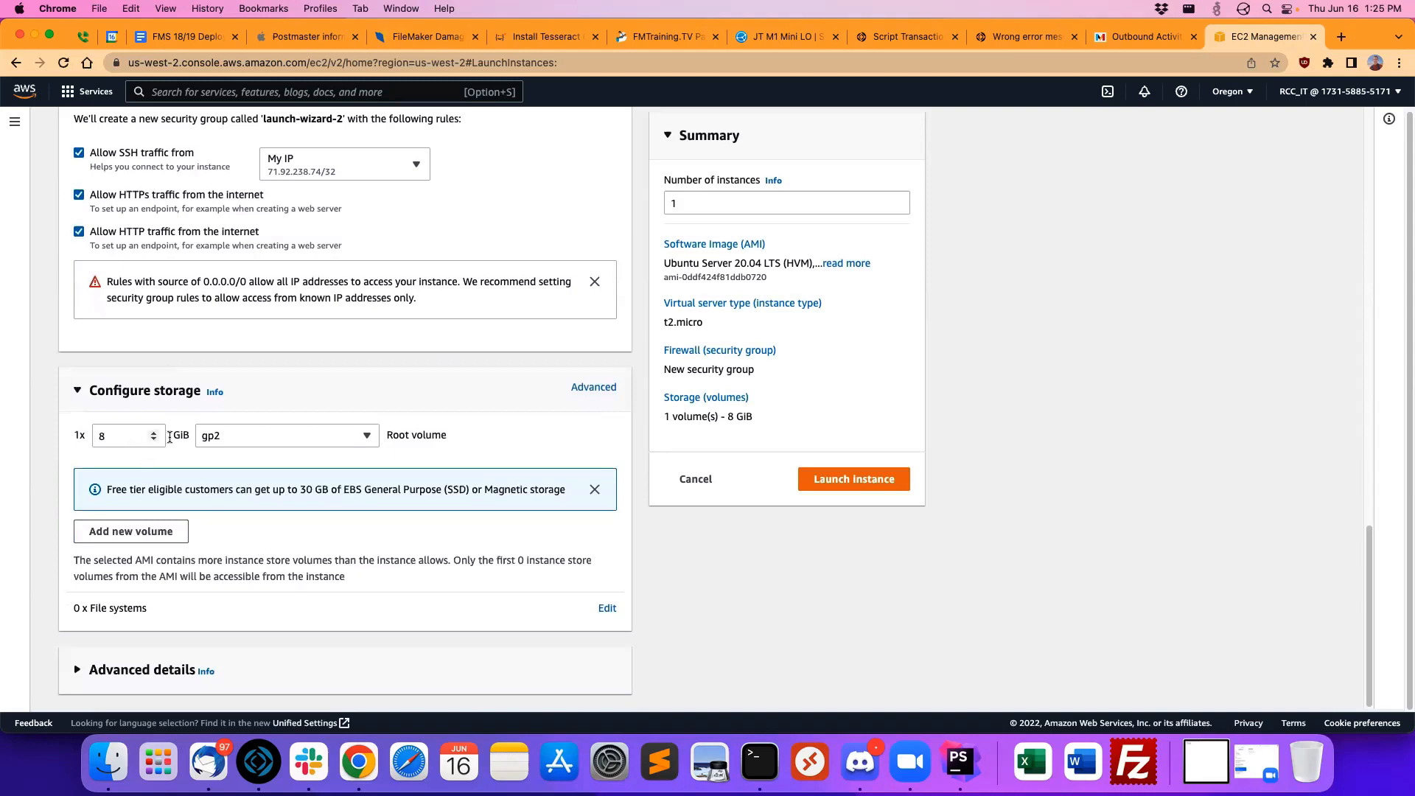
type("100")
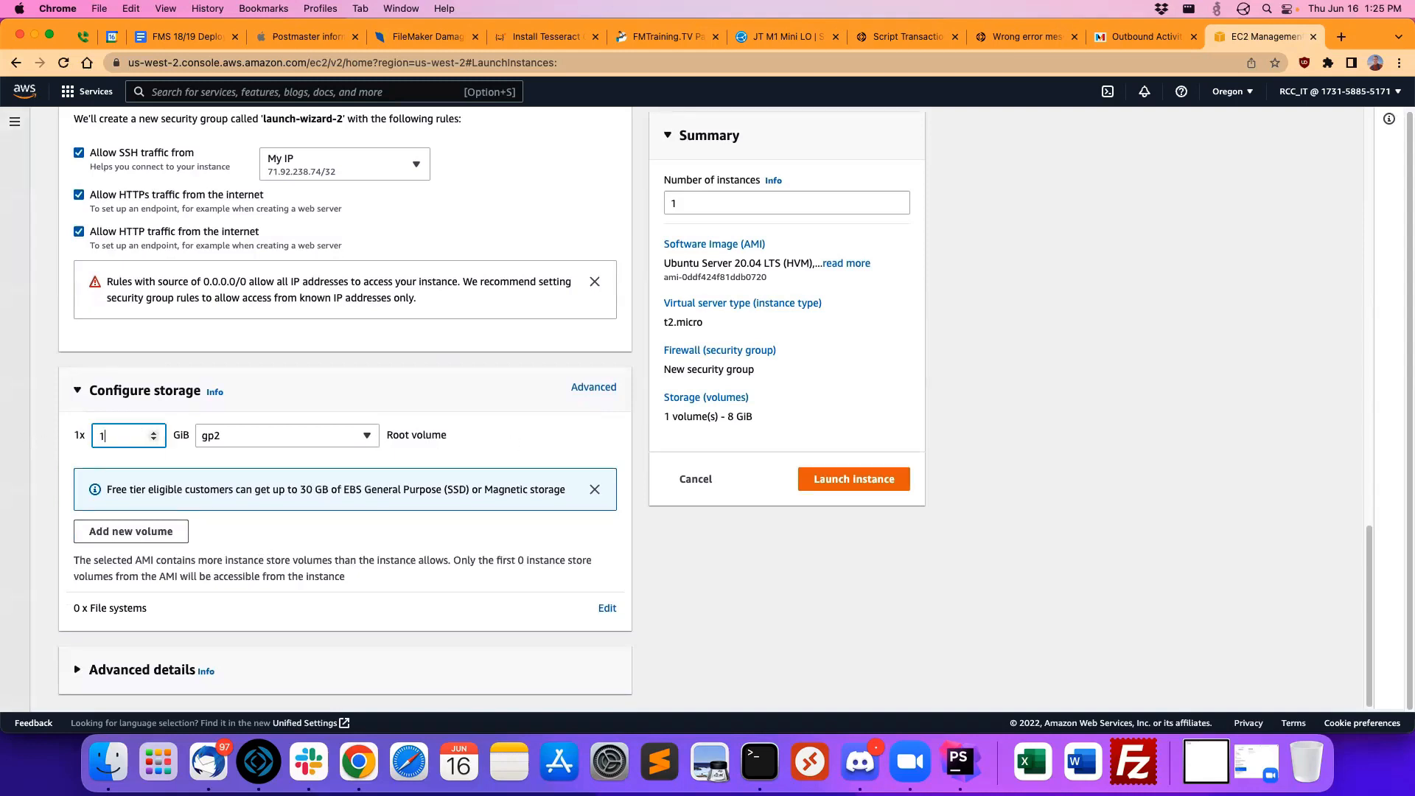
left_click(257, 436)
left_click(313, 402)
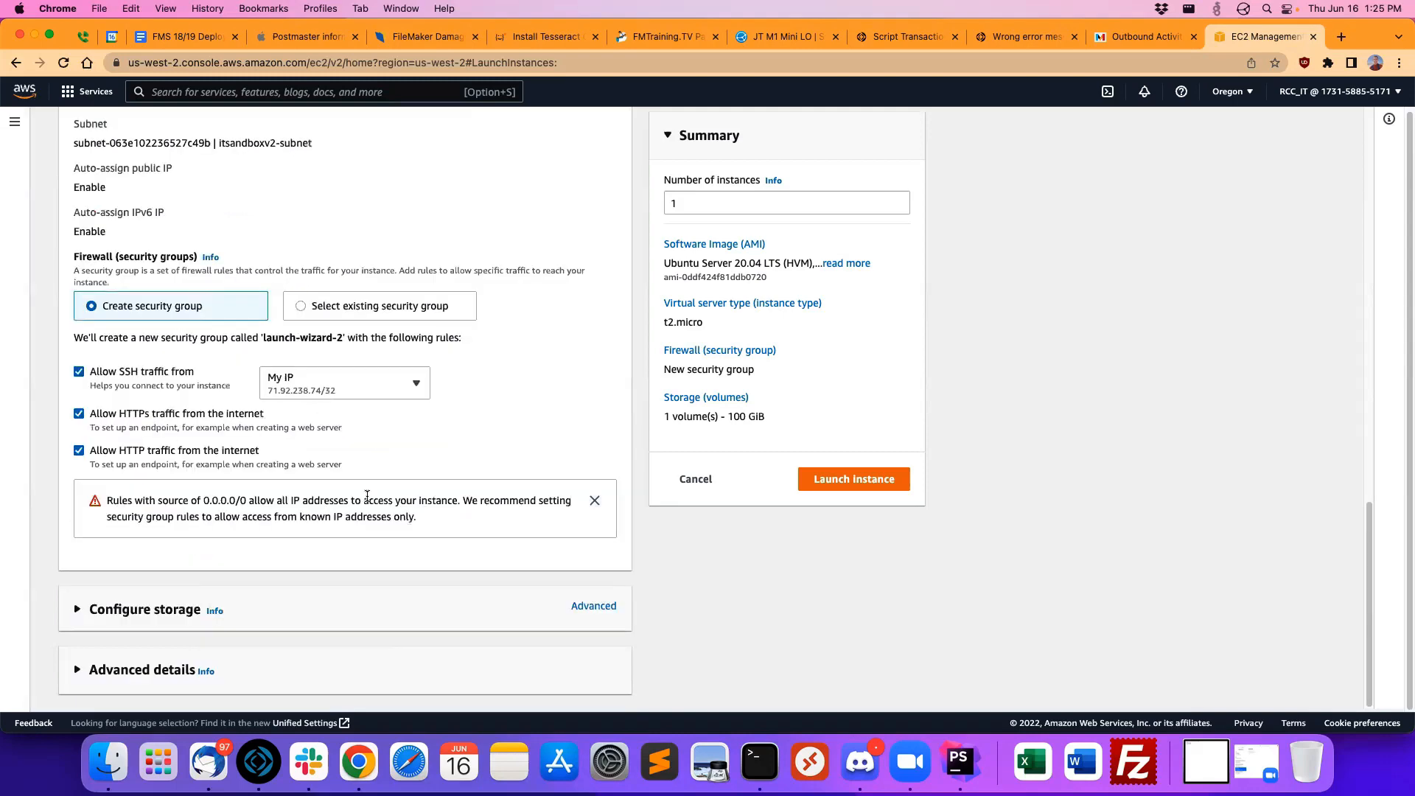
left_click(250, 610)
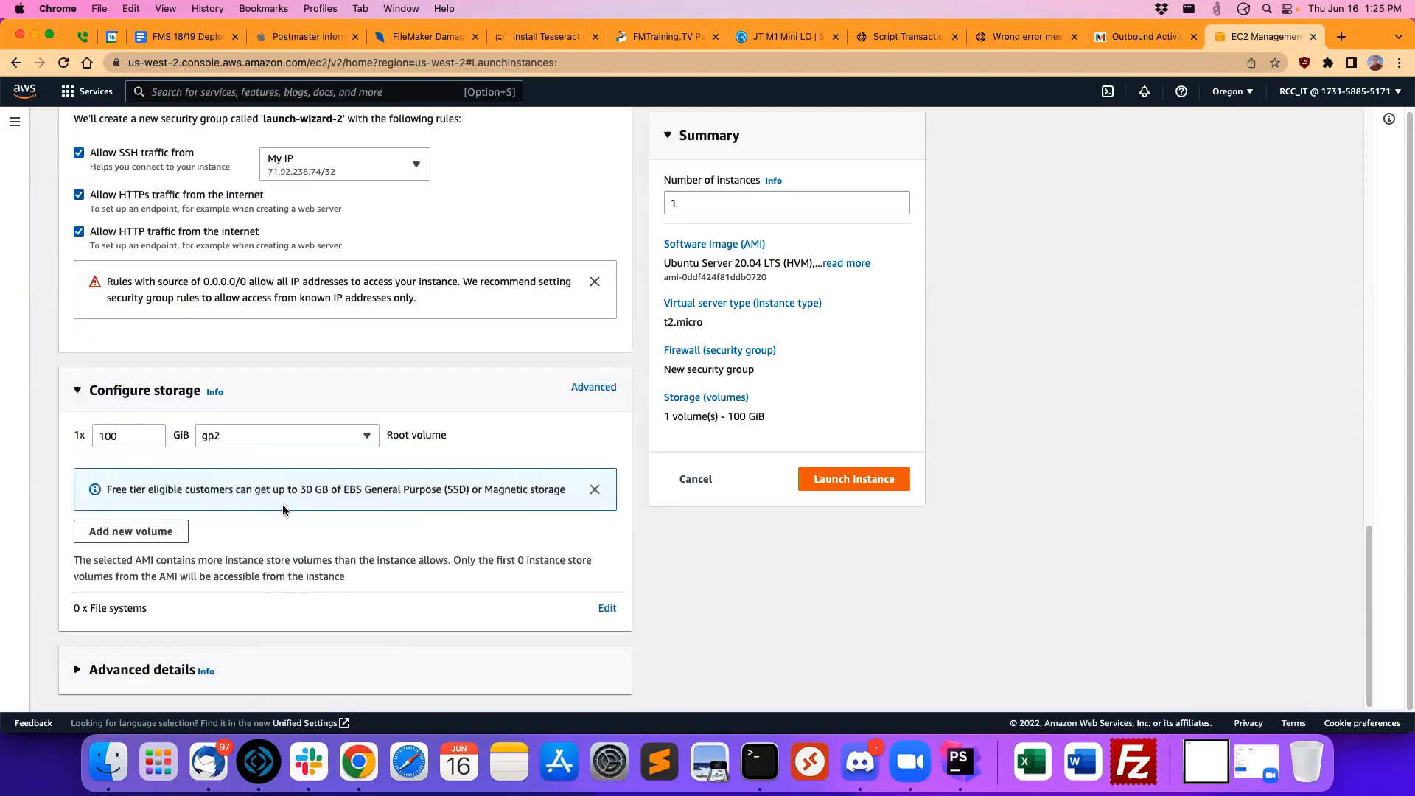
left_click(278, 435)
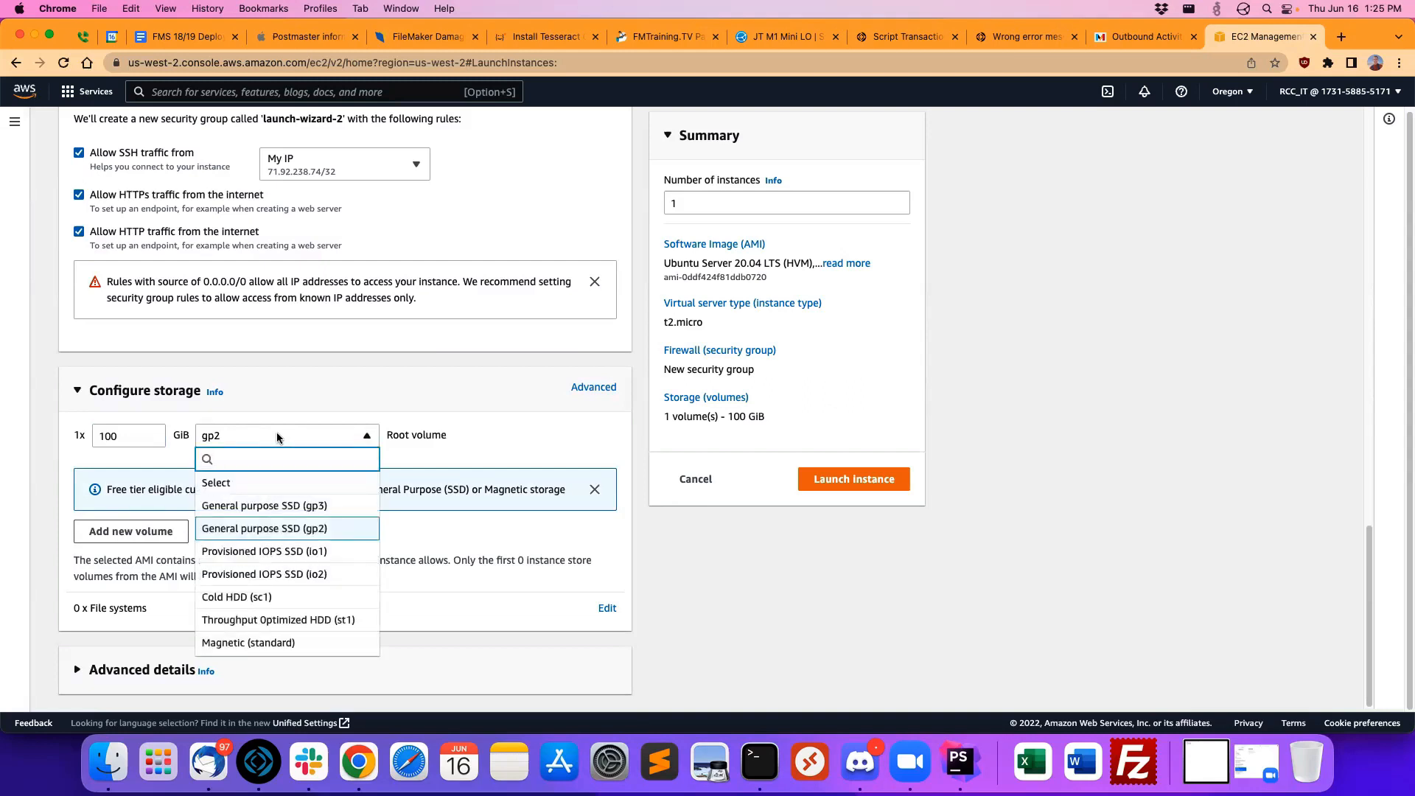
left_click(280, 506)
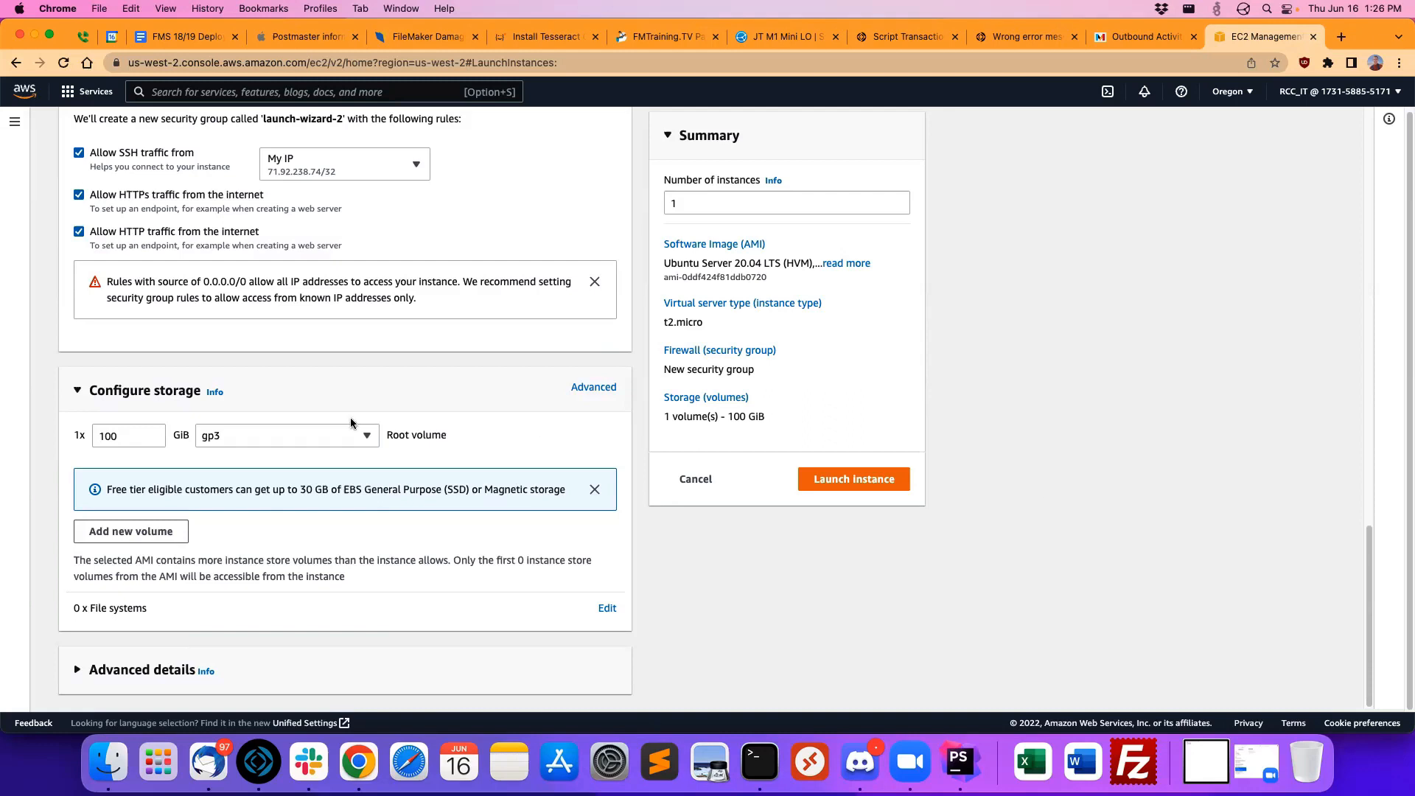
Step: Review the volume types offered for the root volume without changing the selection
left_click(305, 438)
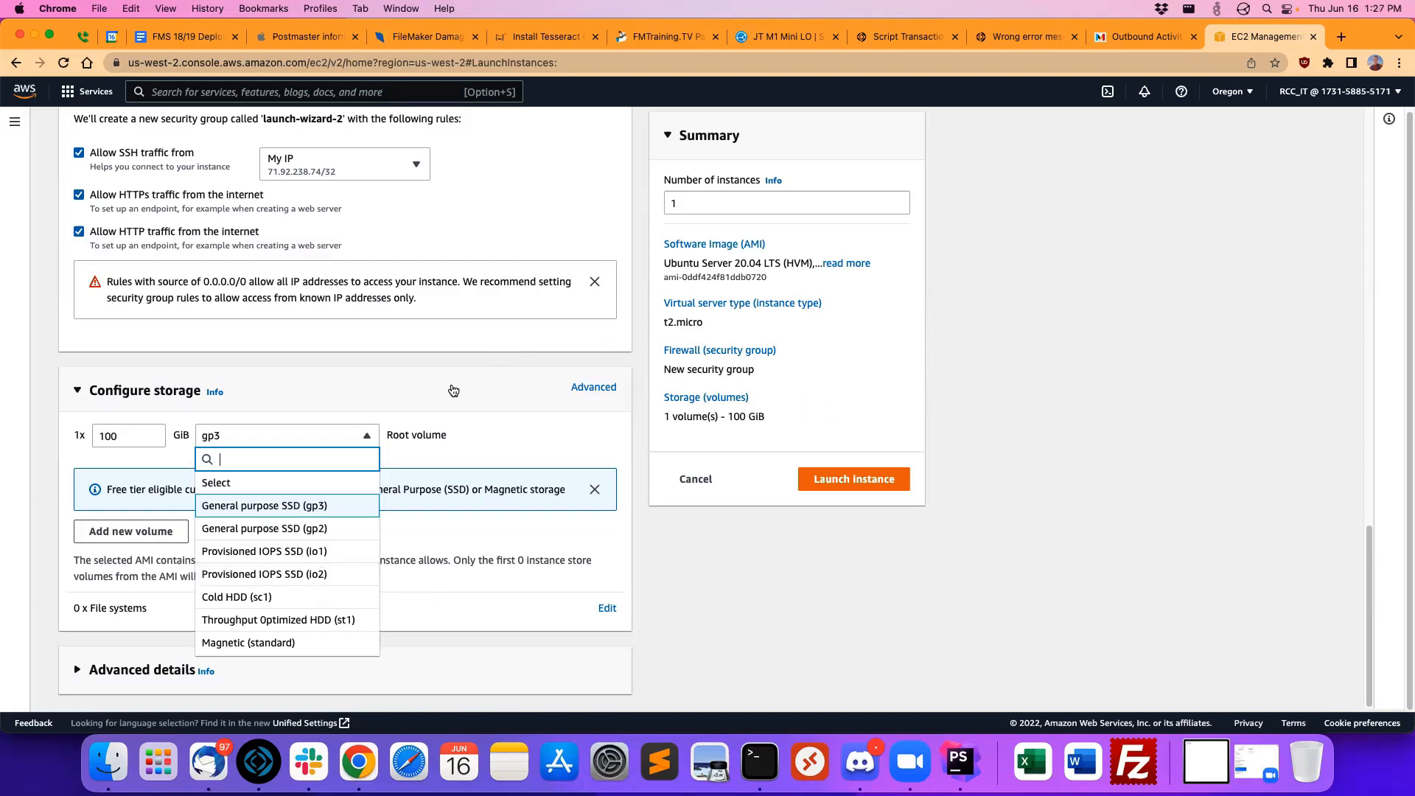
left_click(890, 546)
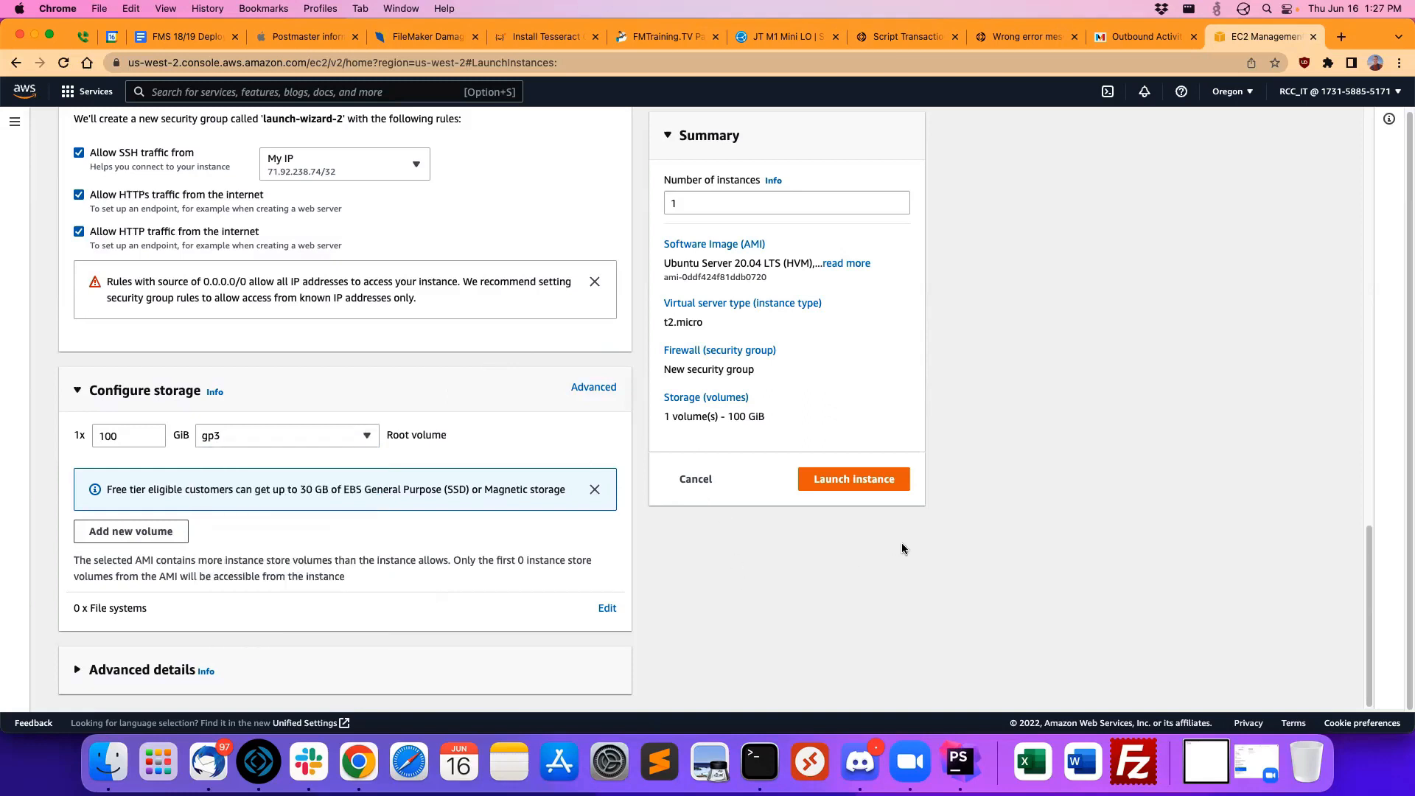
left_click(256, 430)
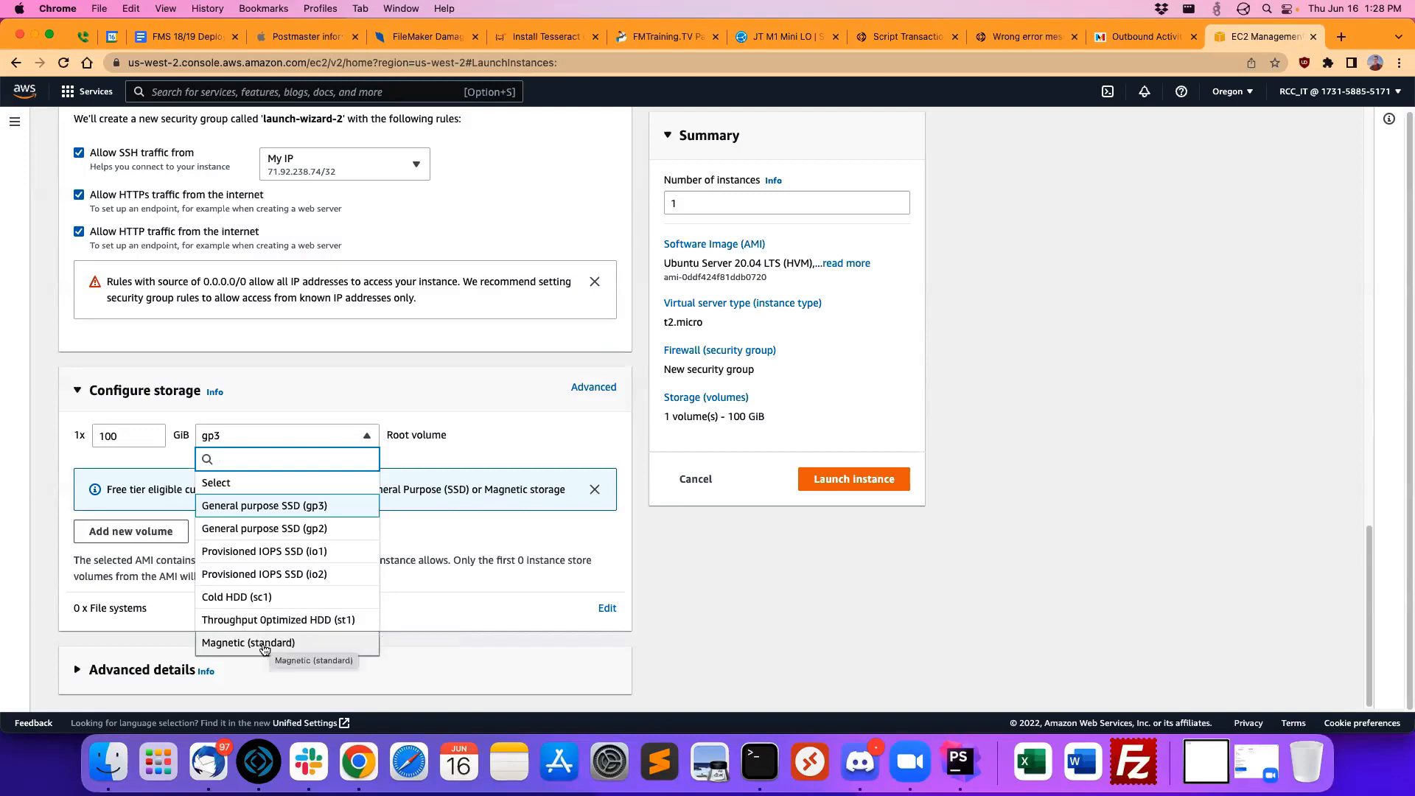
left_click(724, 572)
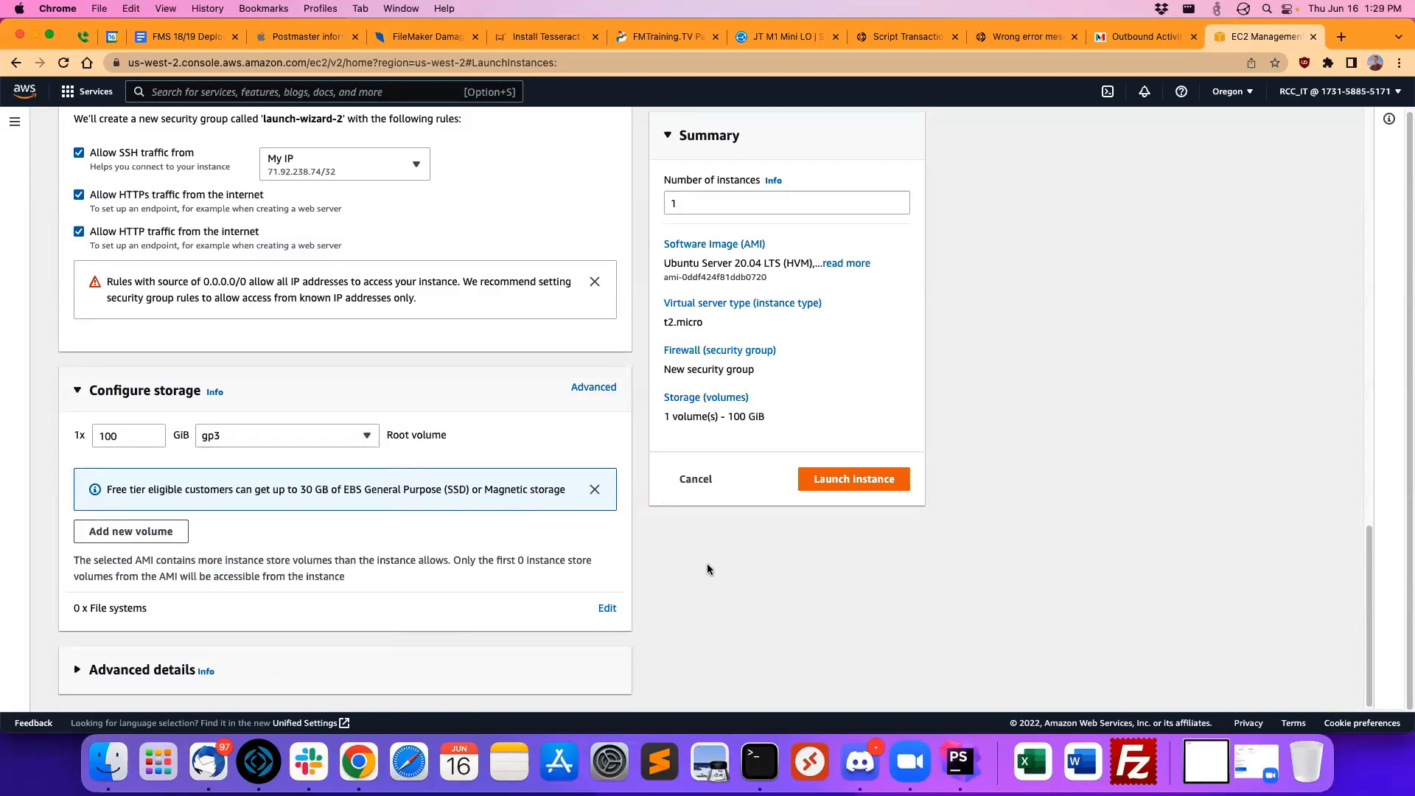
Step: Look through the instance's advanced details settings and revisit its firewall settings
left_click(118, 672)
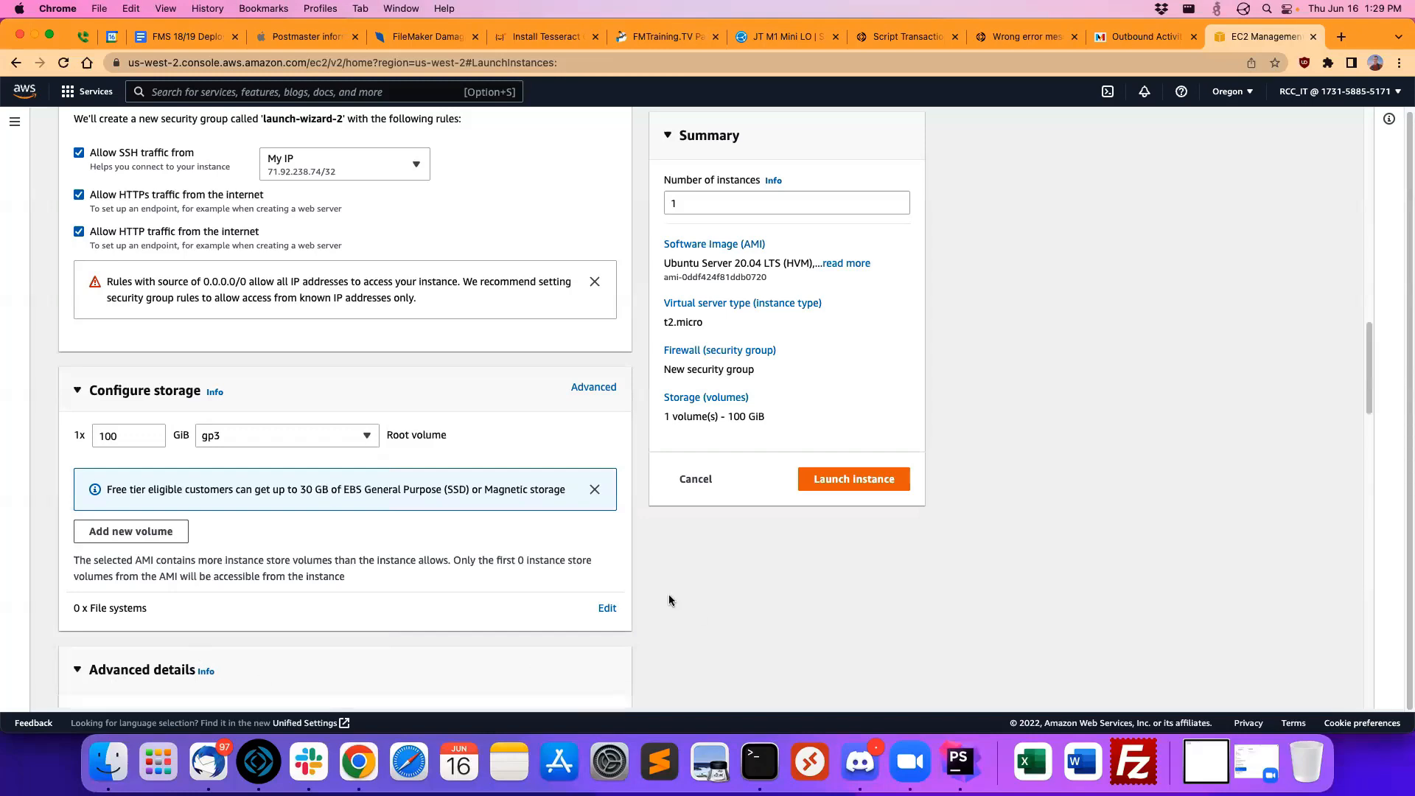
scroll(680, 577, "down", 5)
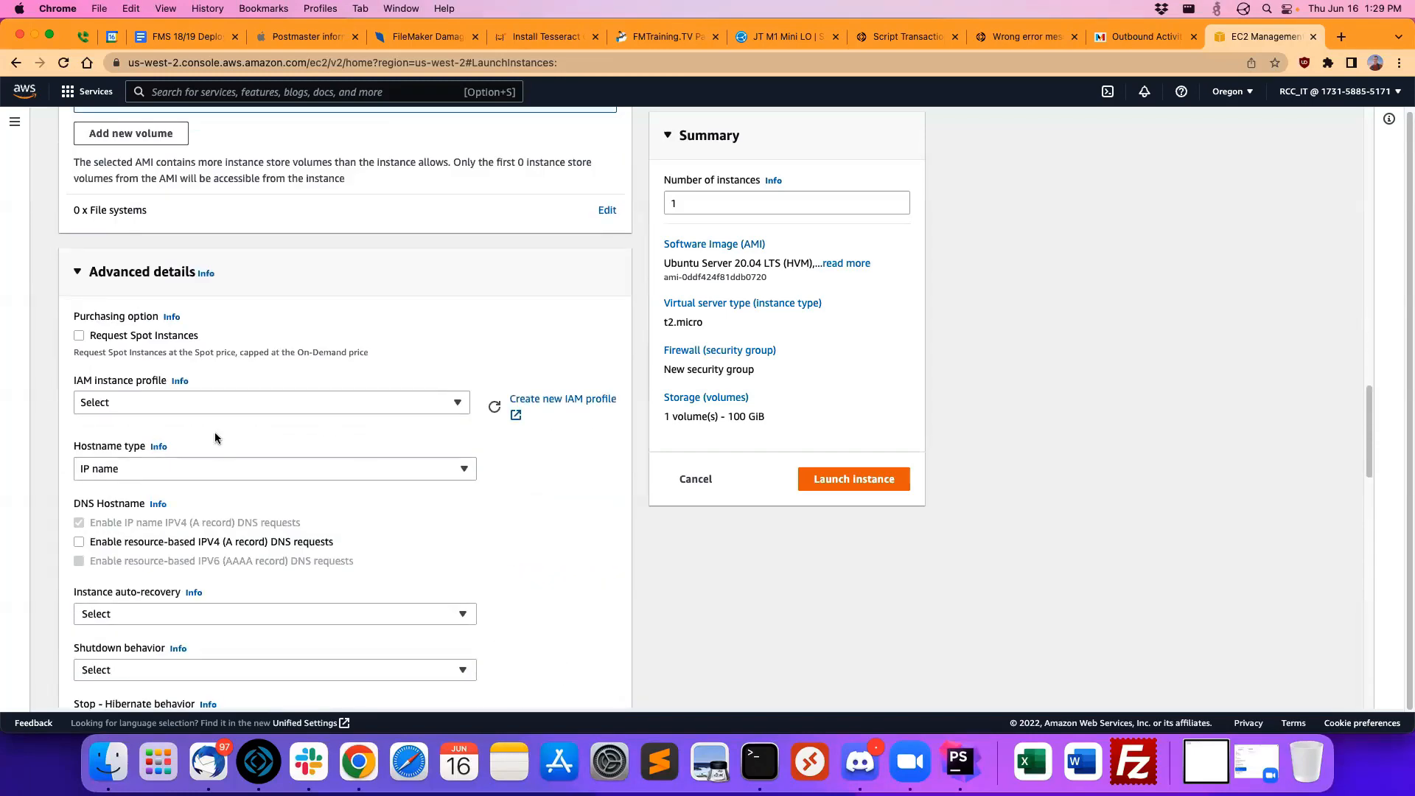
scroll(546, 463, "down", 6)
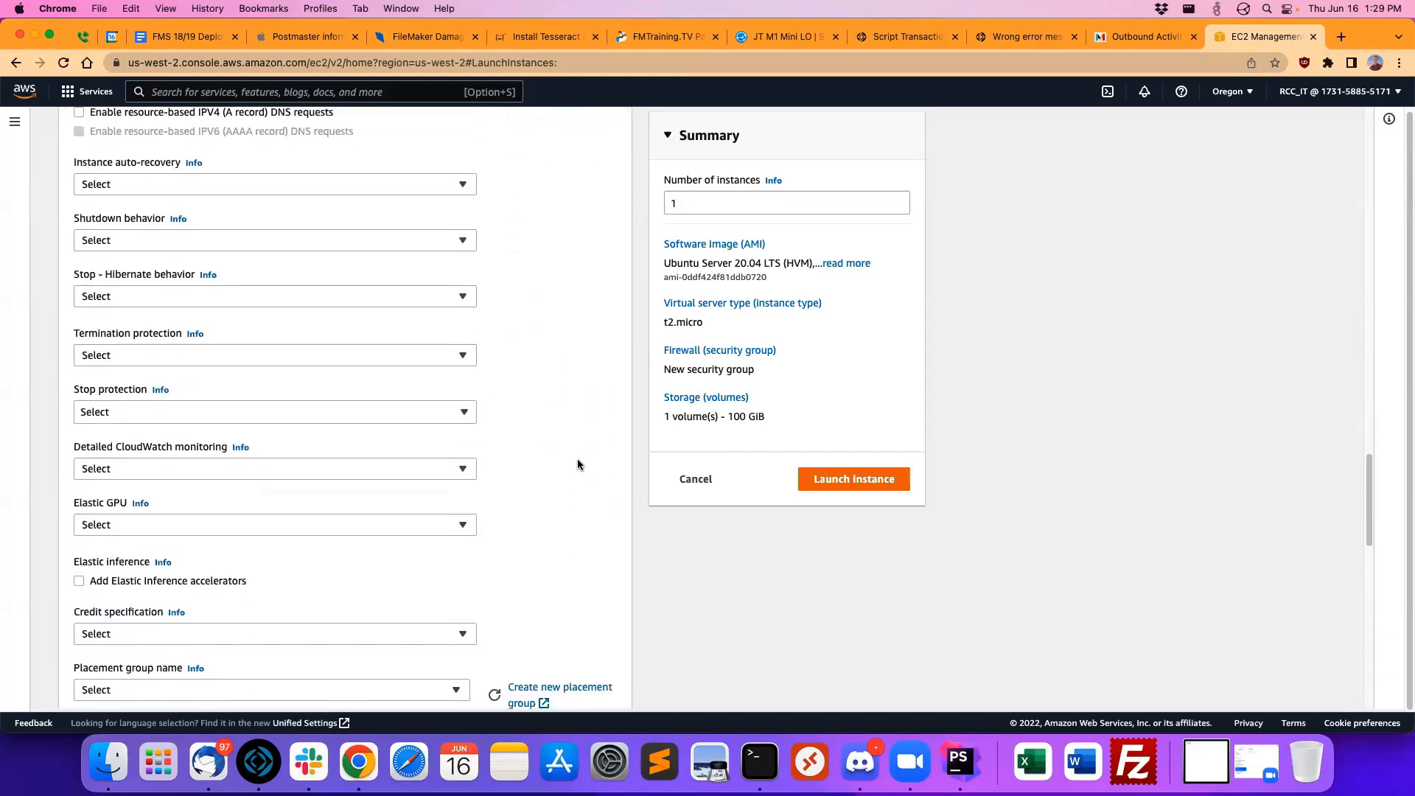
scroll(577, 465, "down", 10)
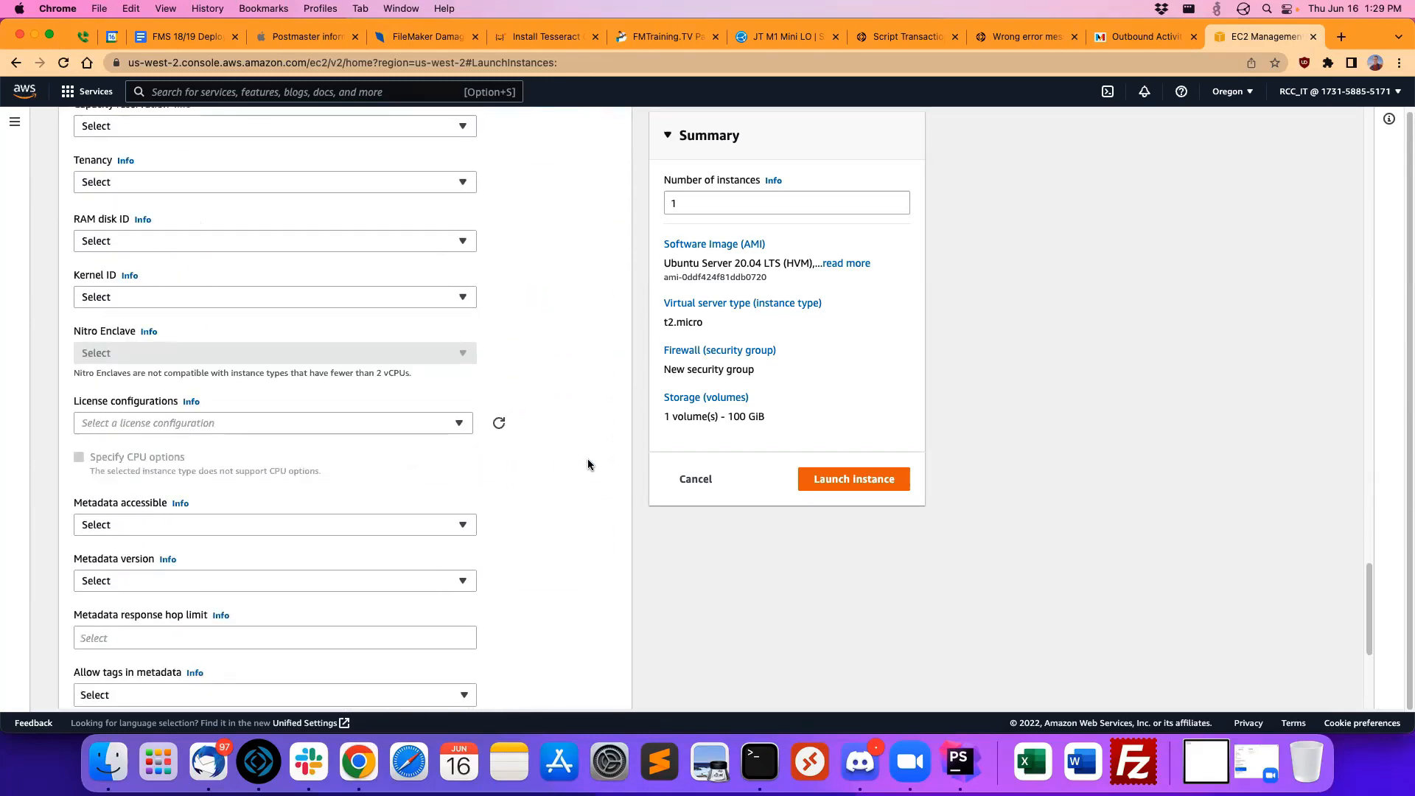
scroll(588, 463, "down", 5)
scroll(588, 464, "up", 12)
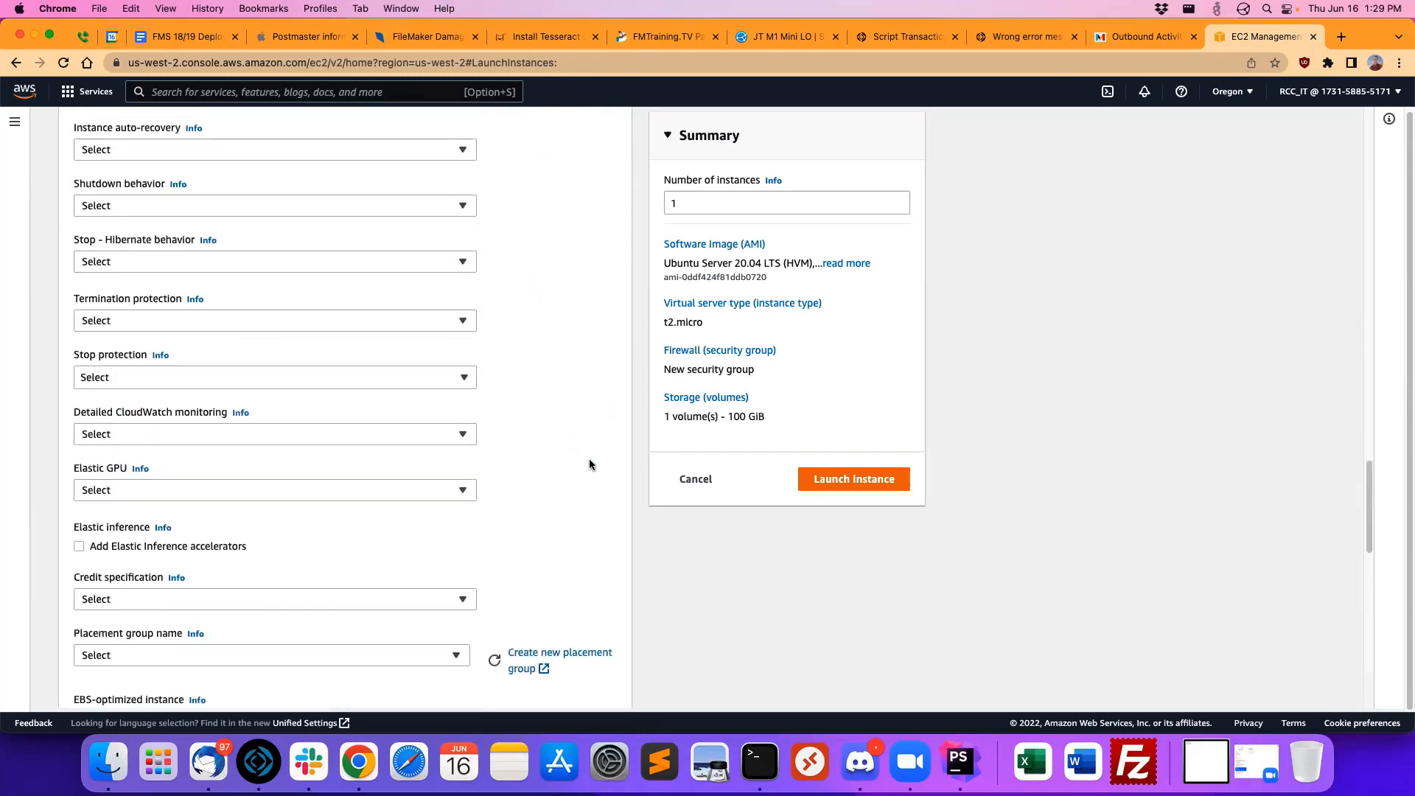
scroll(590, 464, "up", 10)
left_click(726, 351)
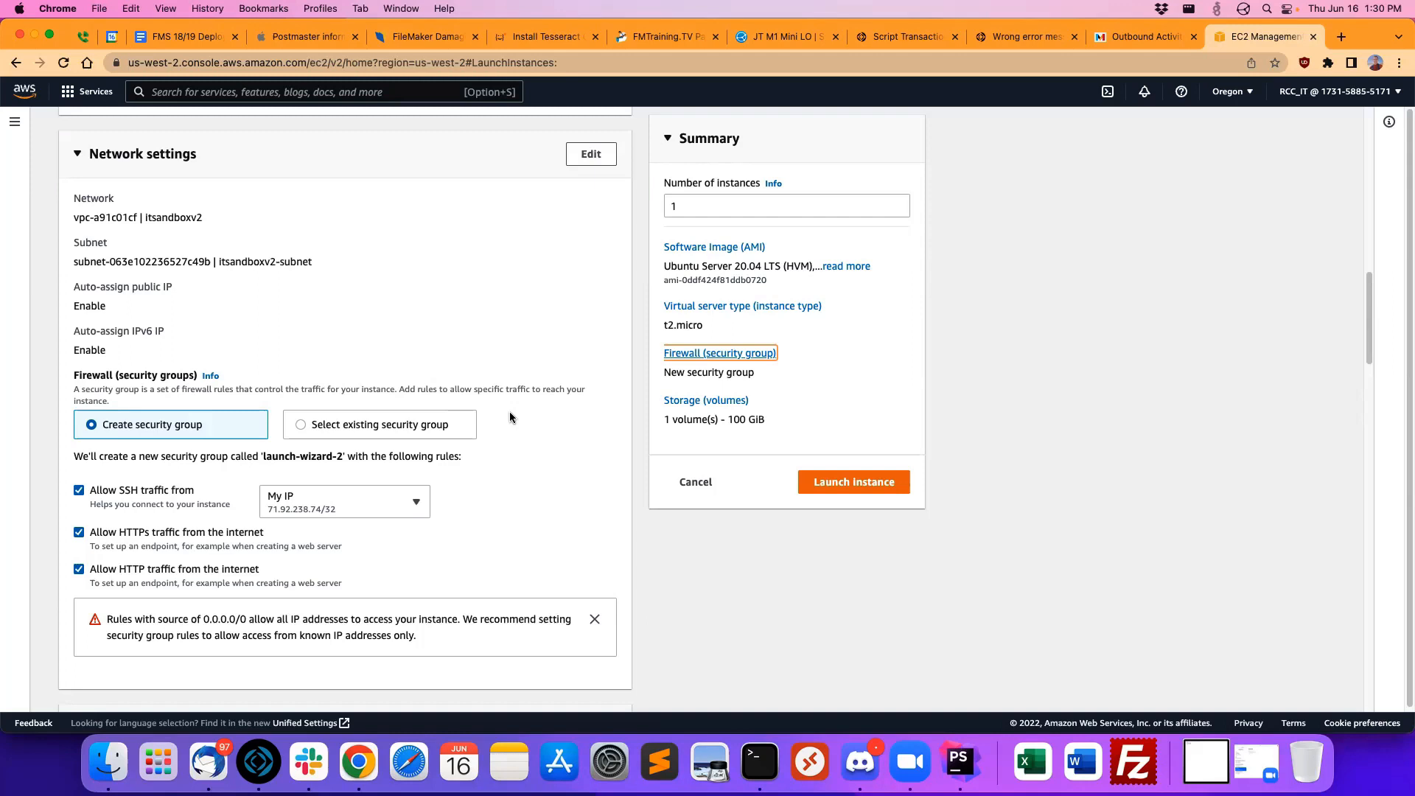
left_click(1043, 355)
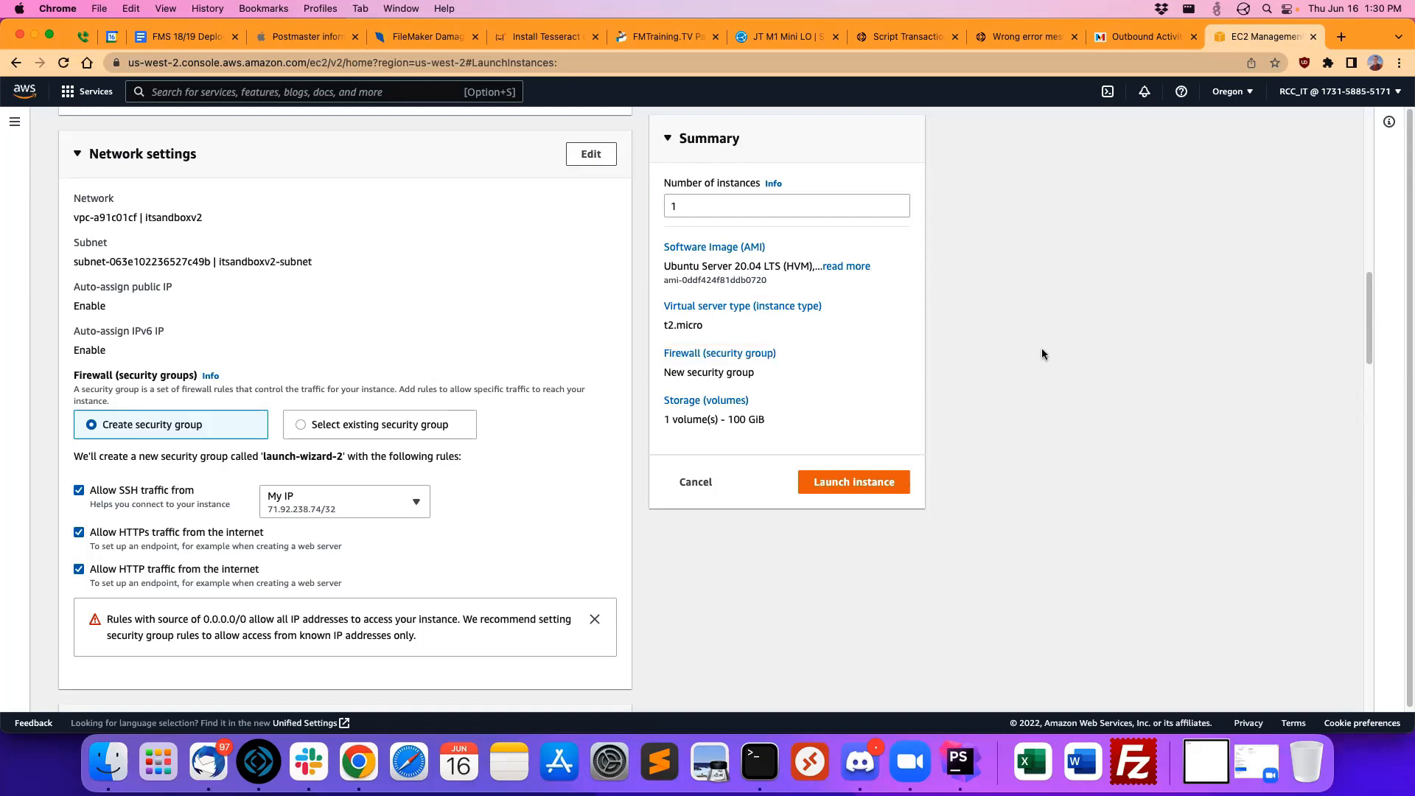
Step: Change the instance type to t3.large, with 2 vCPUs and 8 GiB of memory
left_click(768, 316)
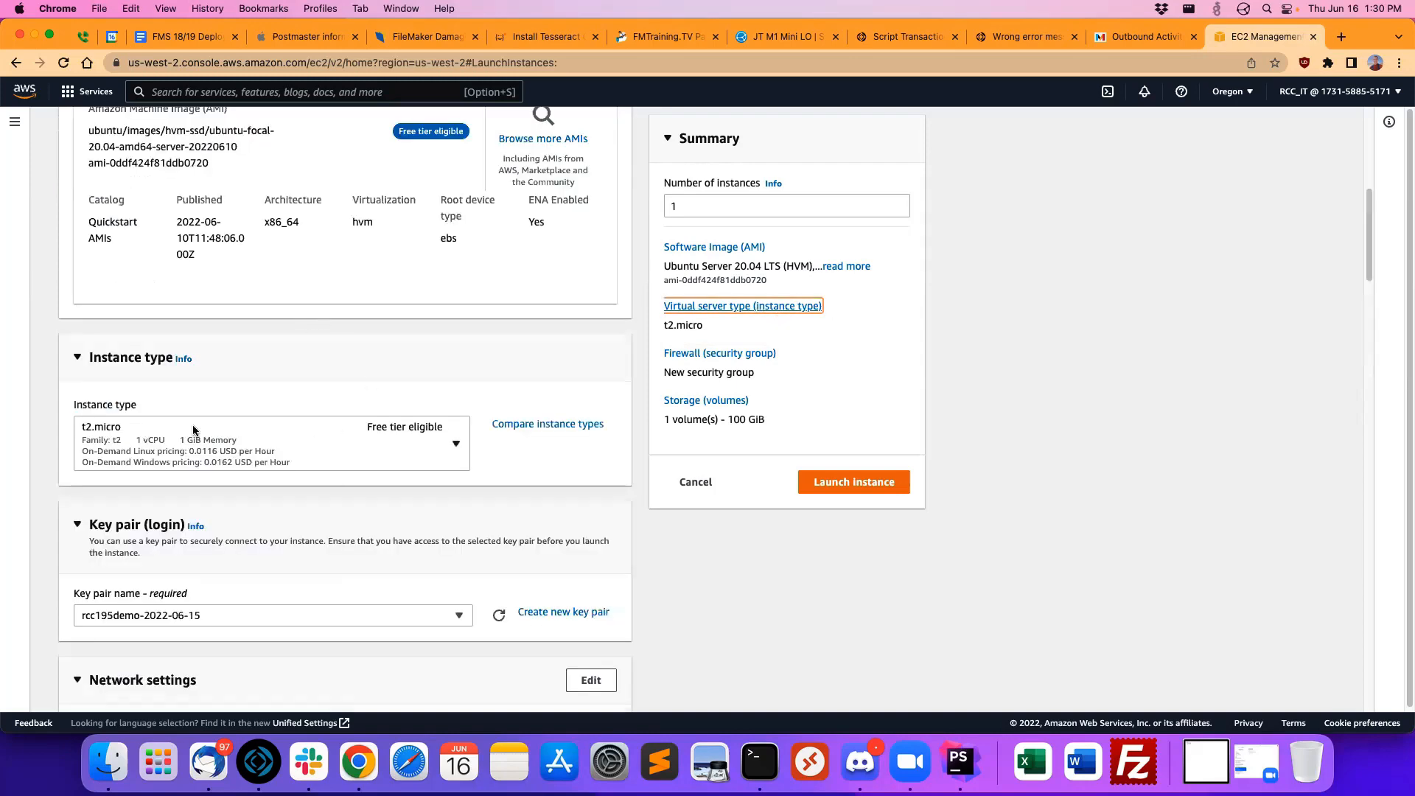
left_click(383, 429)
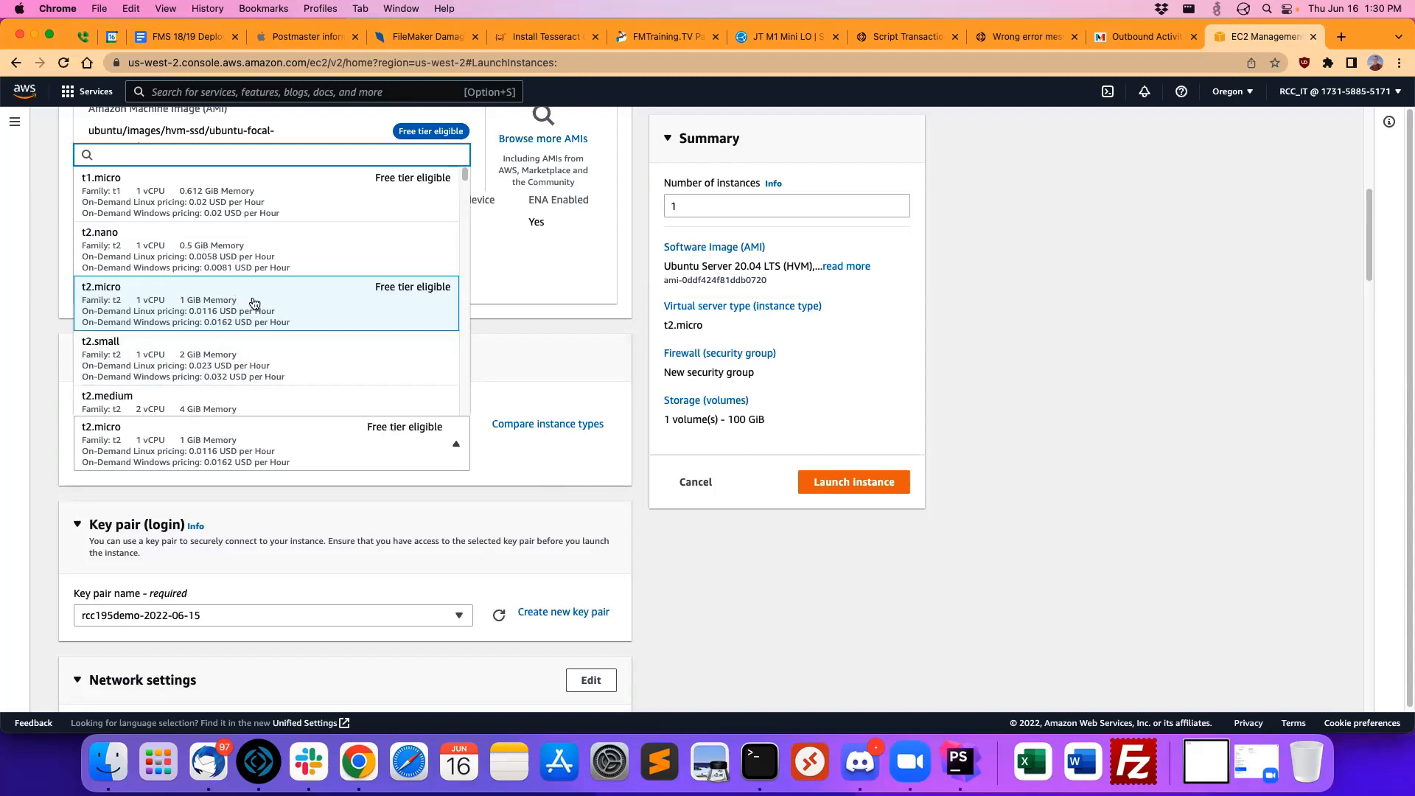
scroll(302, 303, "down", 5)
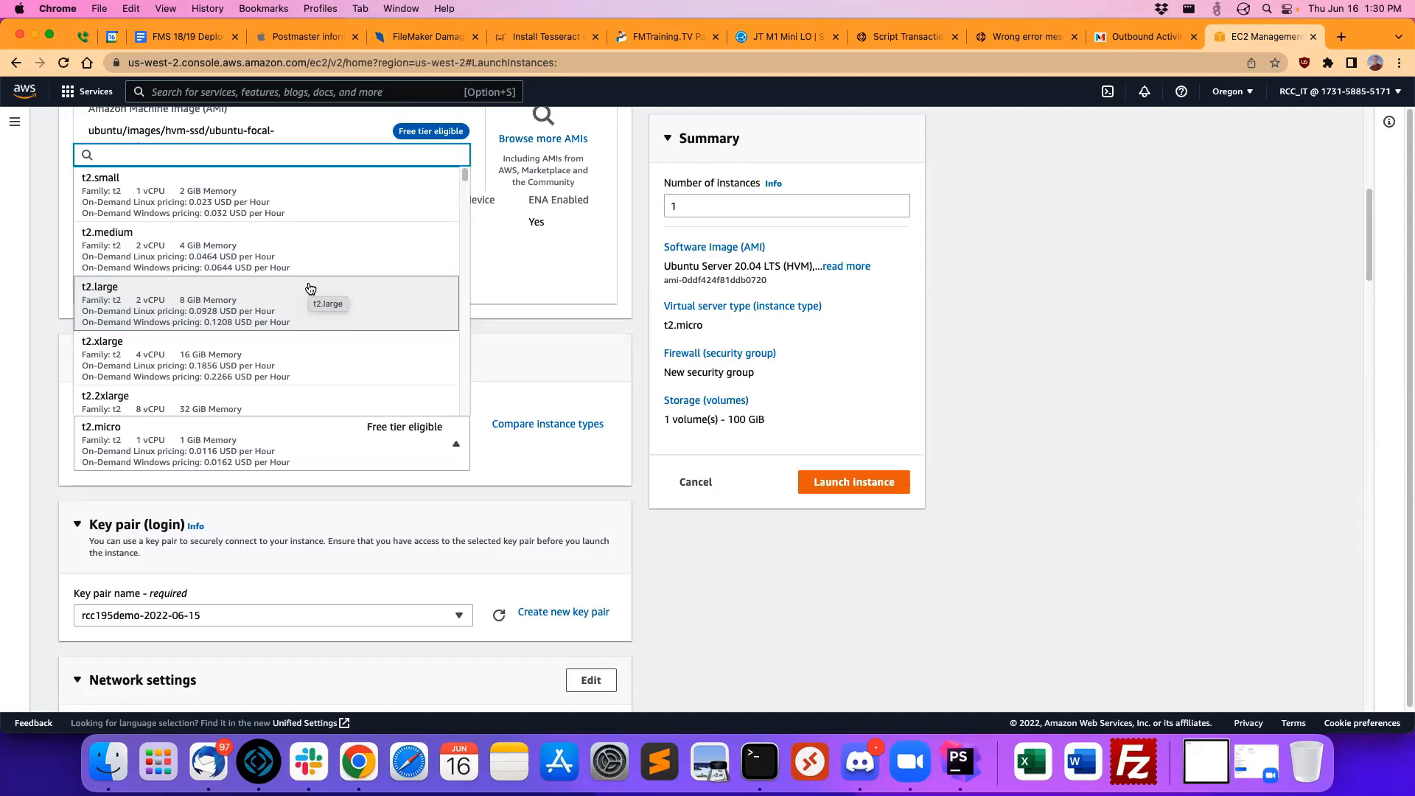
scroll(306, 287, "down", 1)
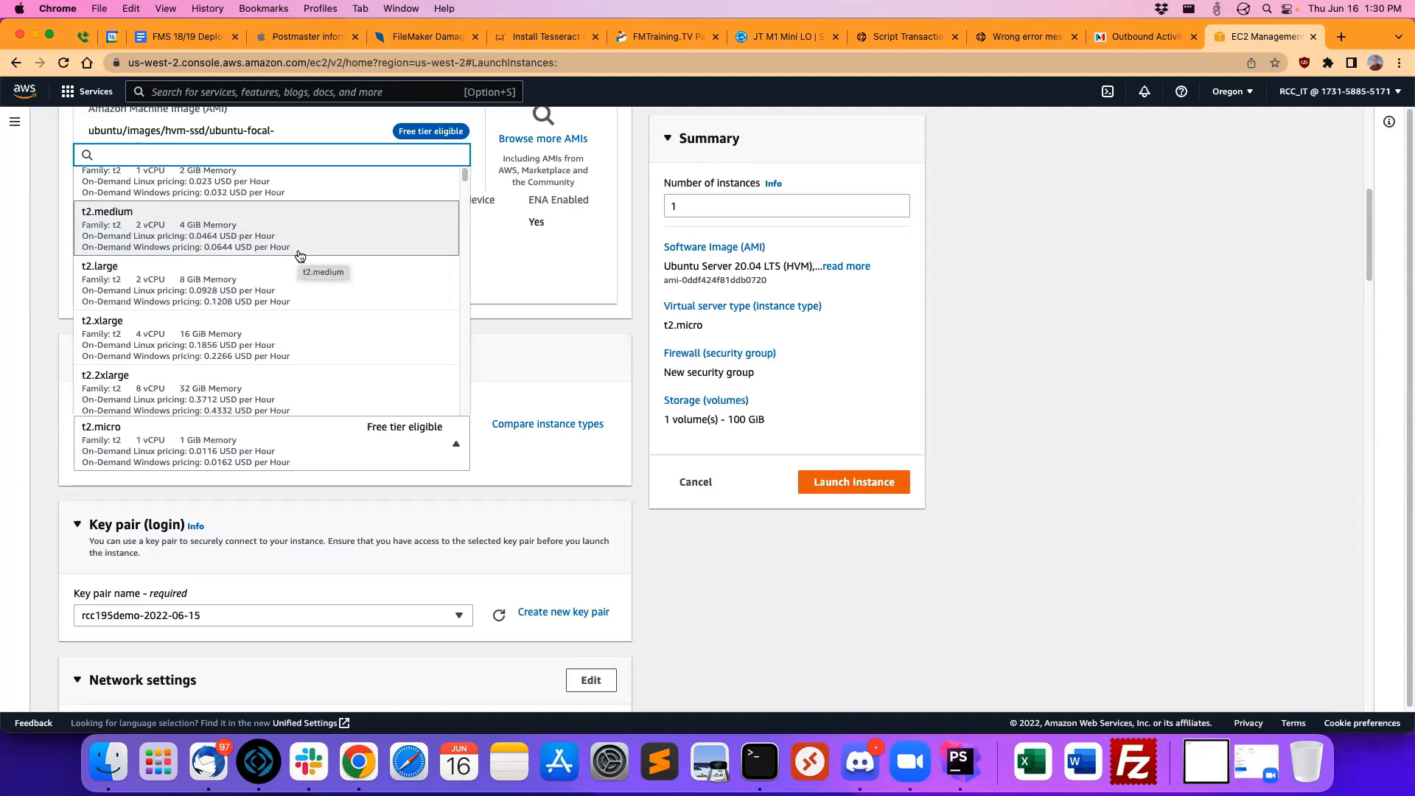
scroll(302, 255, "down", 10)
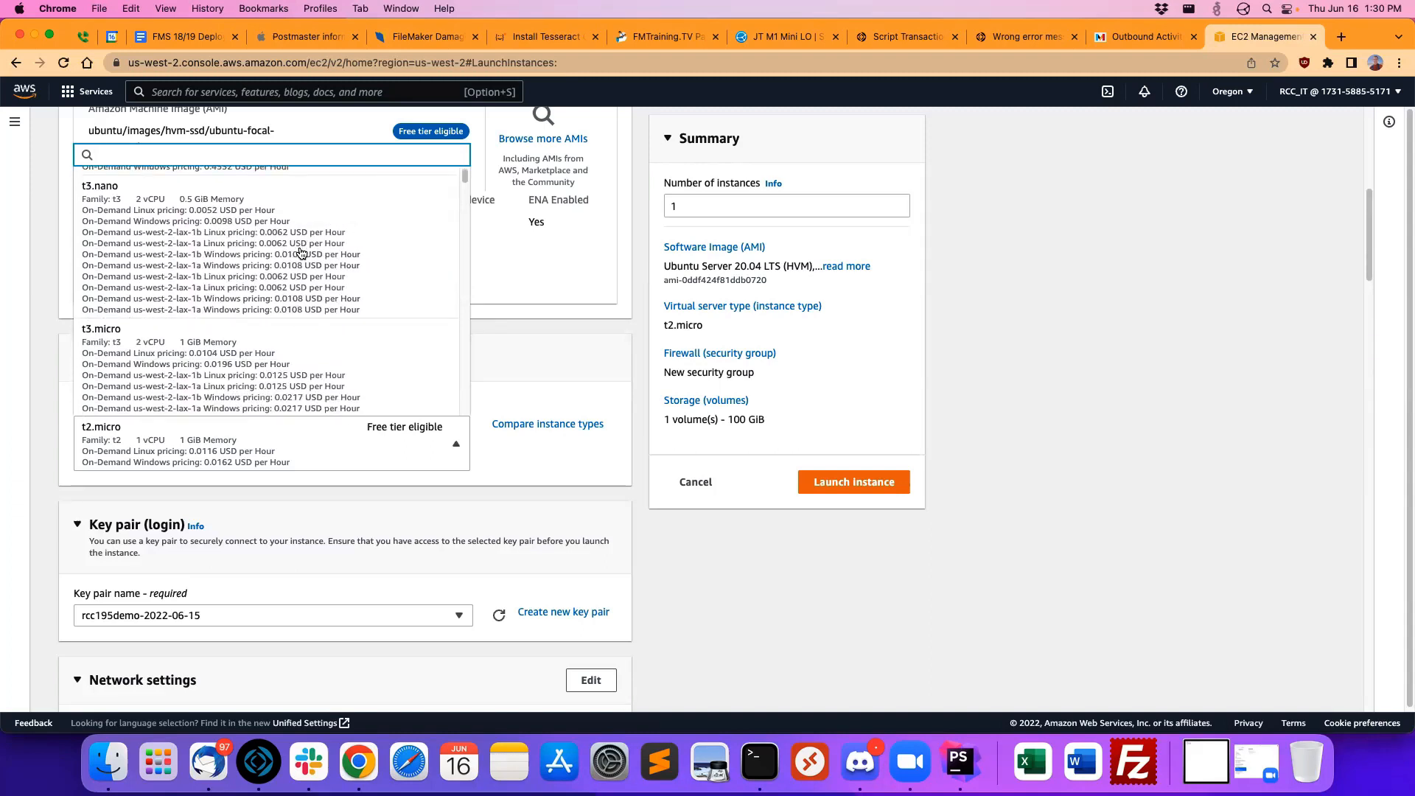
scroll(311, 254, "down", 15)
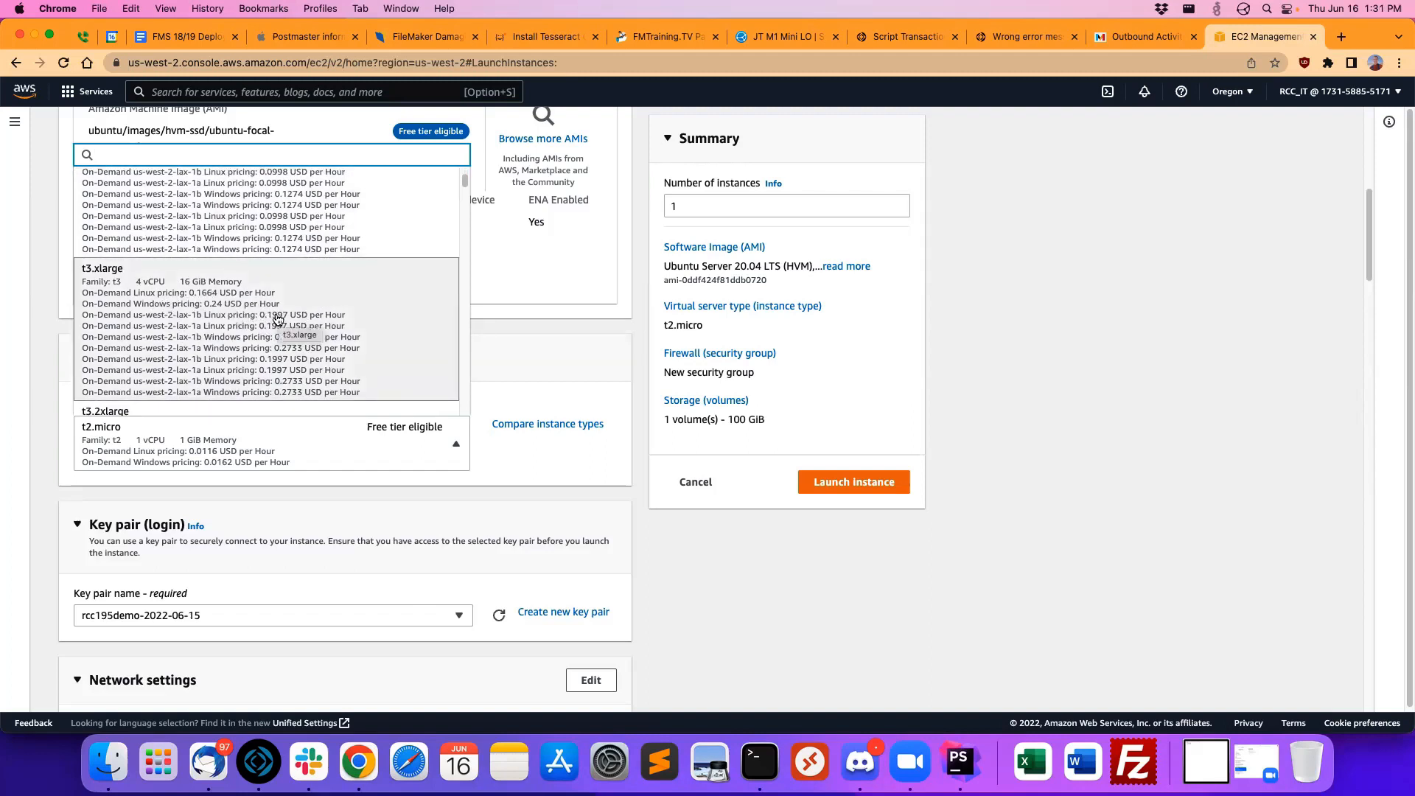
scroll(287, 317, "down", 1)
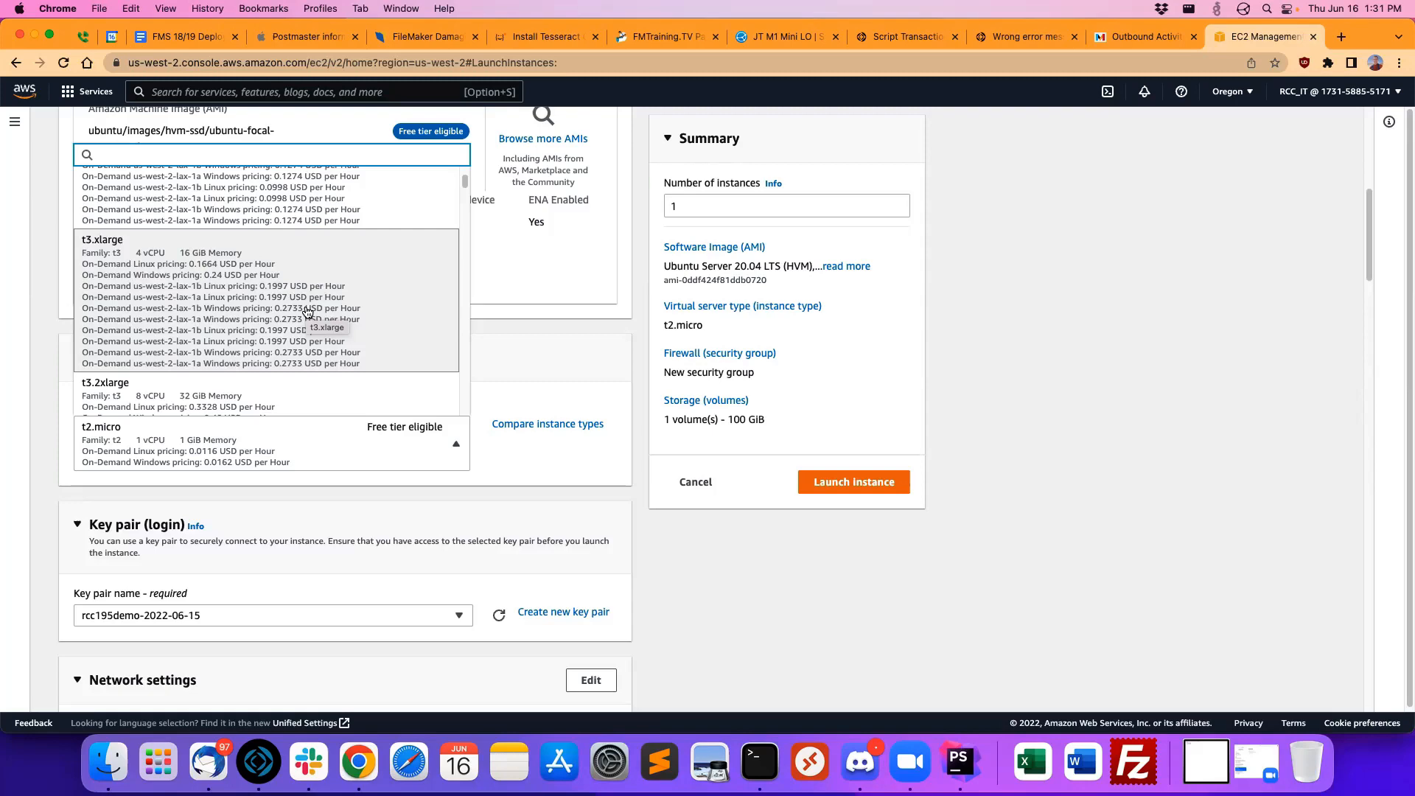
scroll(258, 295, "up", 5)
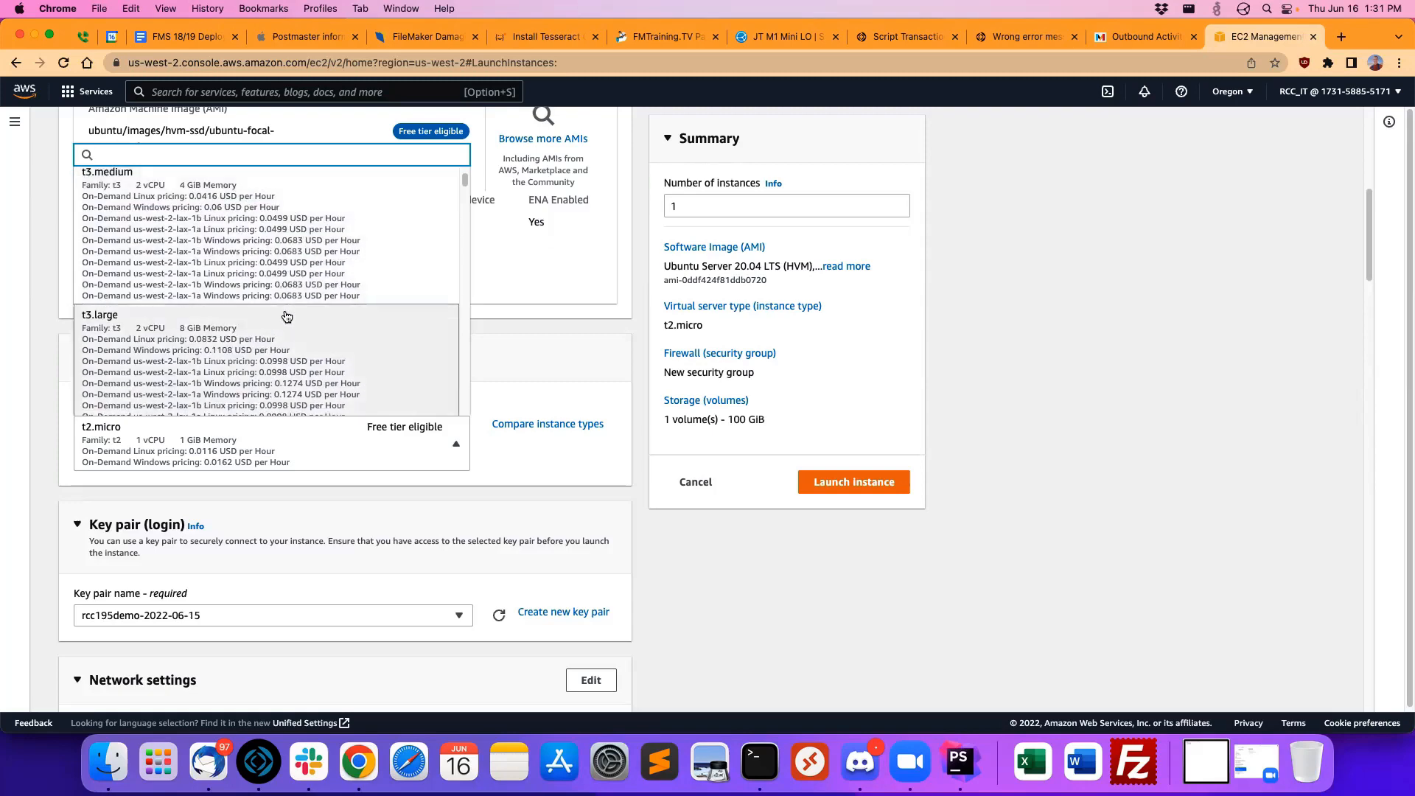
left_click(287, 317)
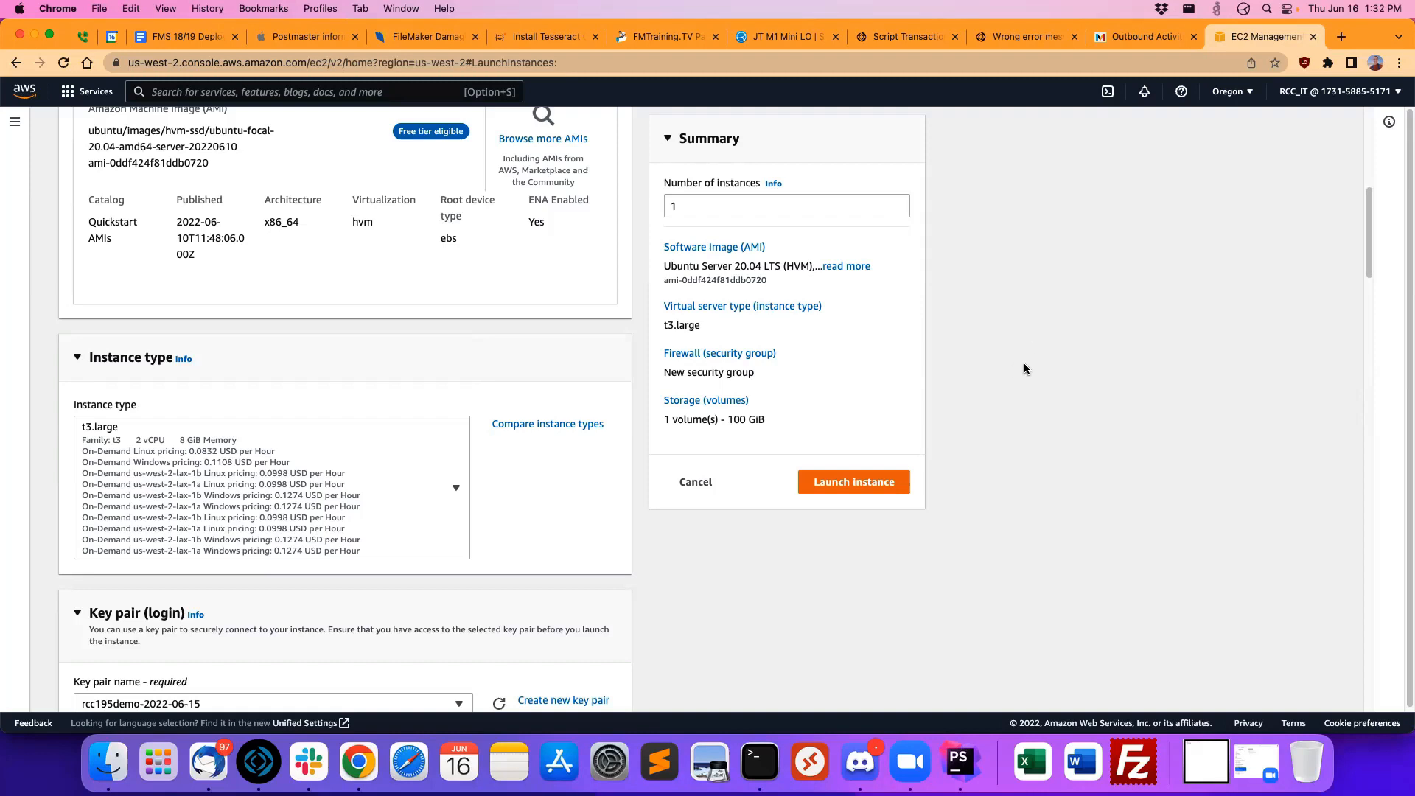
Step: Open the instance's network settings for detailed editing
scroll(1024, 364, "down", 7)
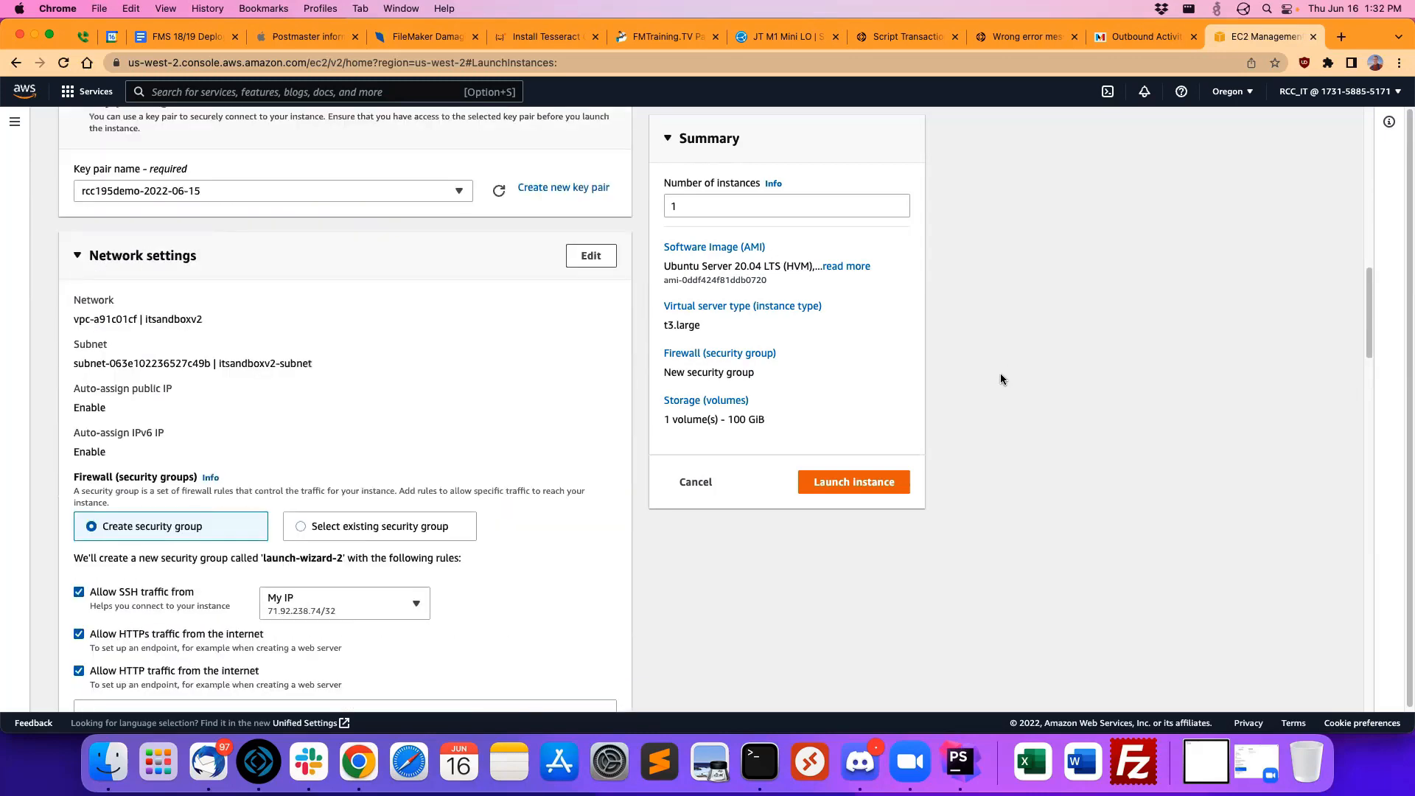
scroll(1000, 377, "down", 3)
scroll(442, 487, "up", 2)
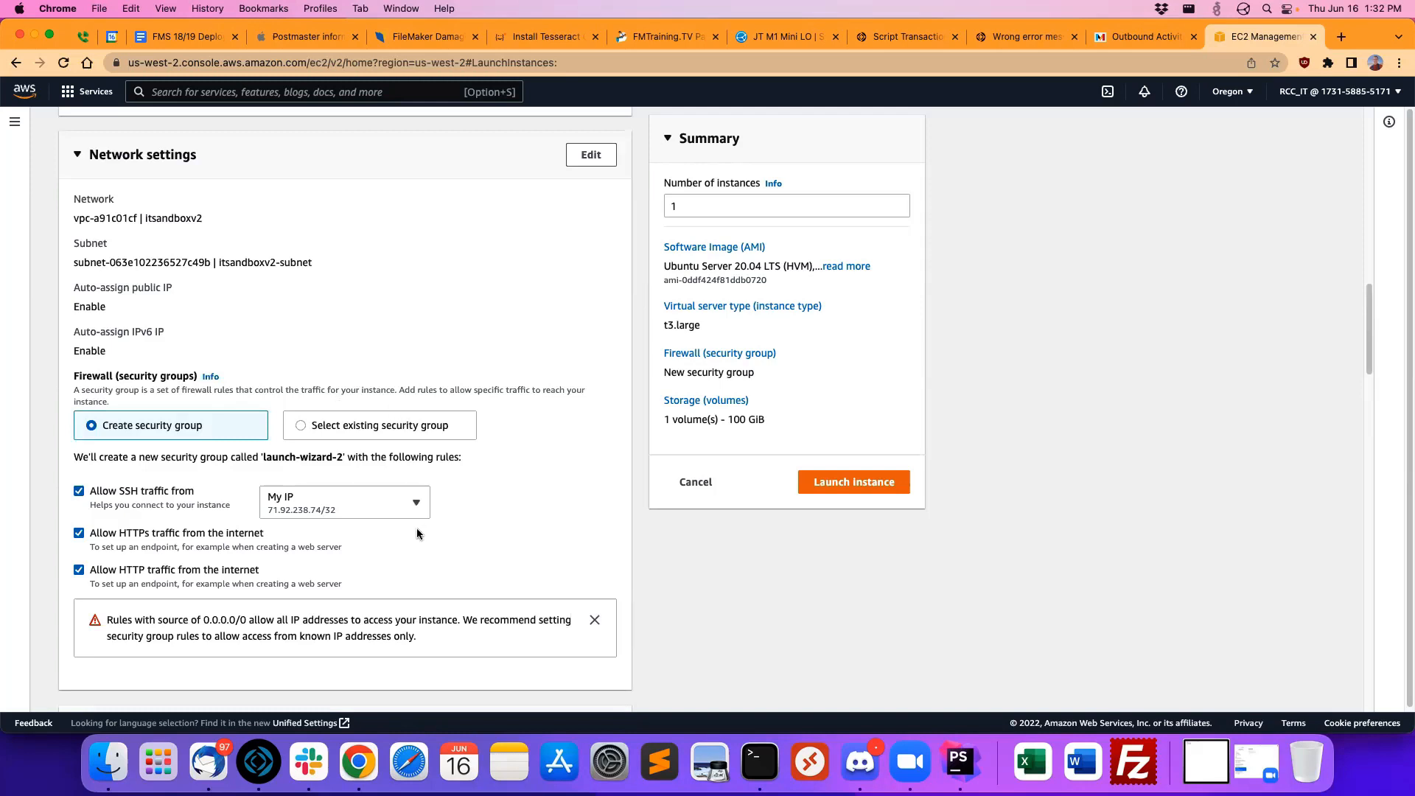
left_click(600, 156)
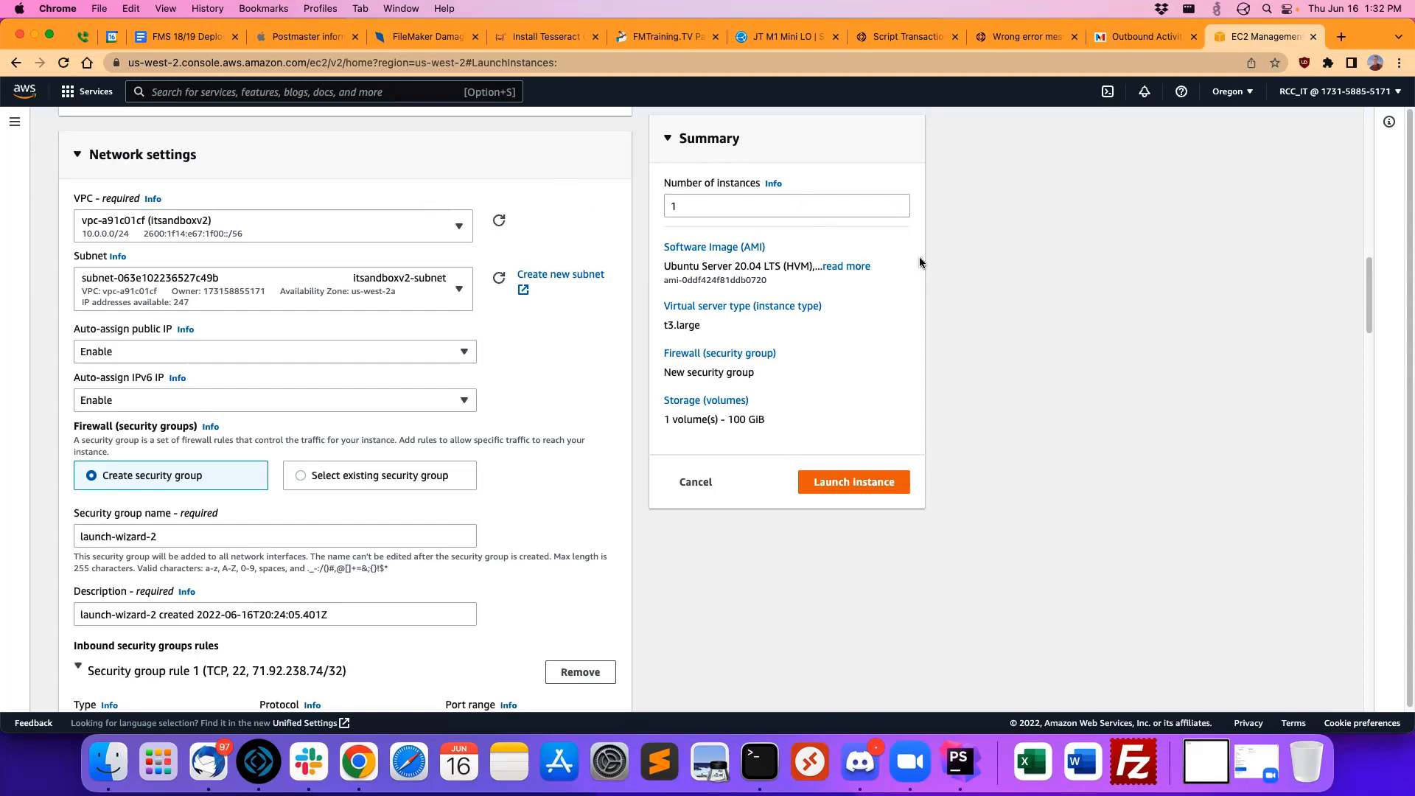
Step: Examine the new security group's inbound SSH, HTTP and HTTPS rules with their ports and sources, and collapse the SSH rule
scroll(562, 293, "down", 2)
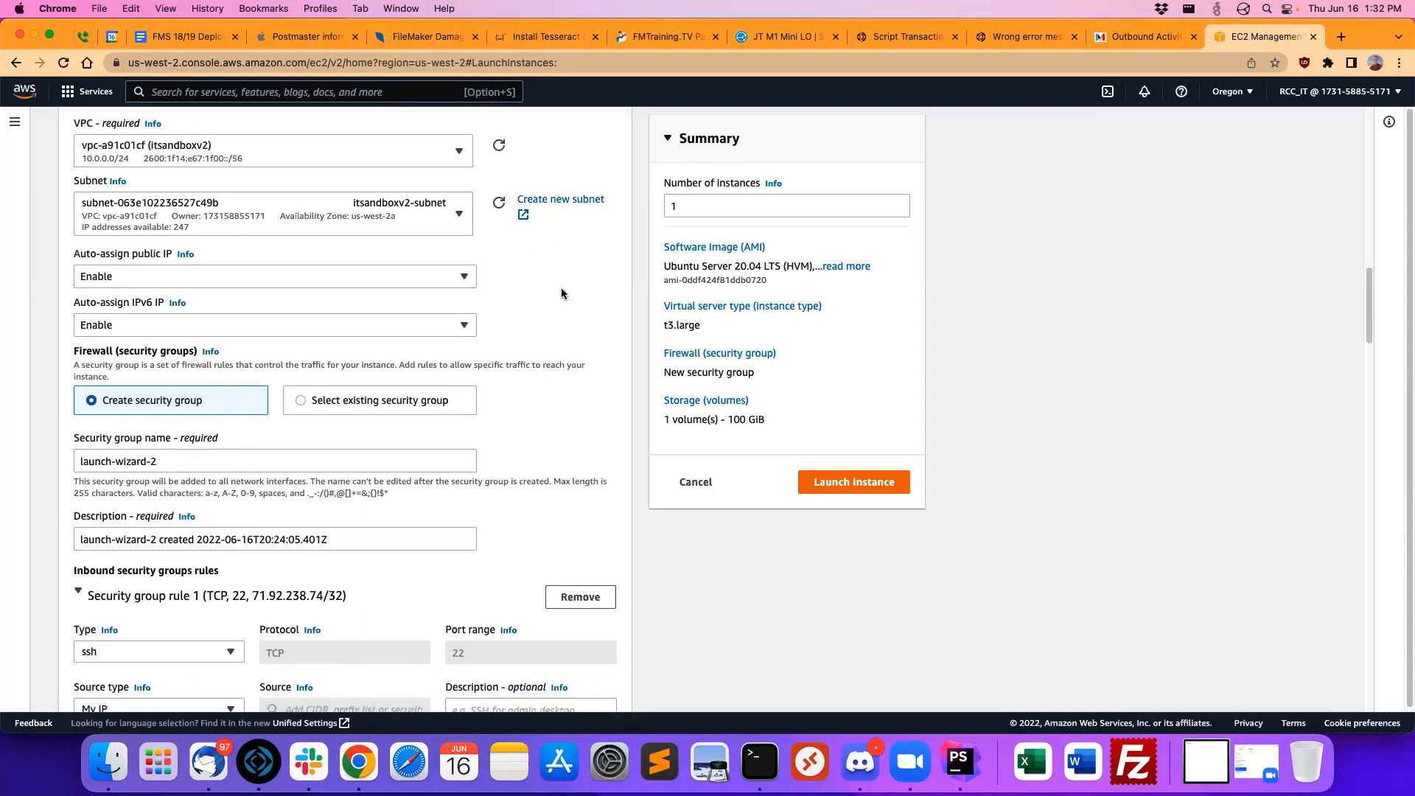
scroll(561, 294, "down", 10)
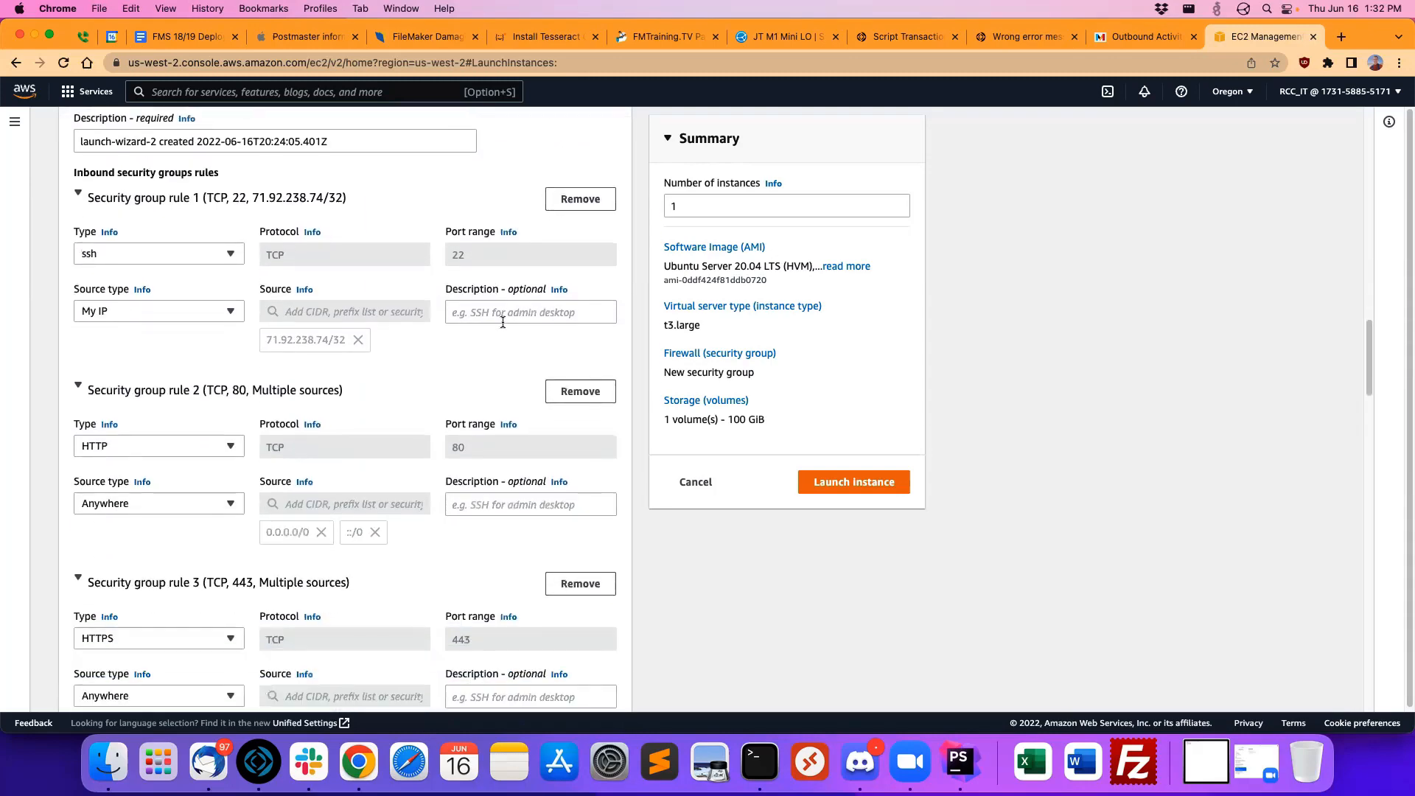
scroll(502, 323, "down", 6)
scroll(542, 353, "up", 7)
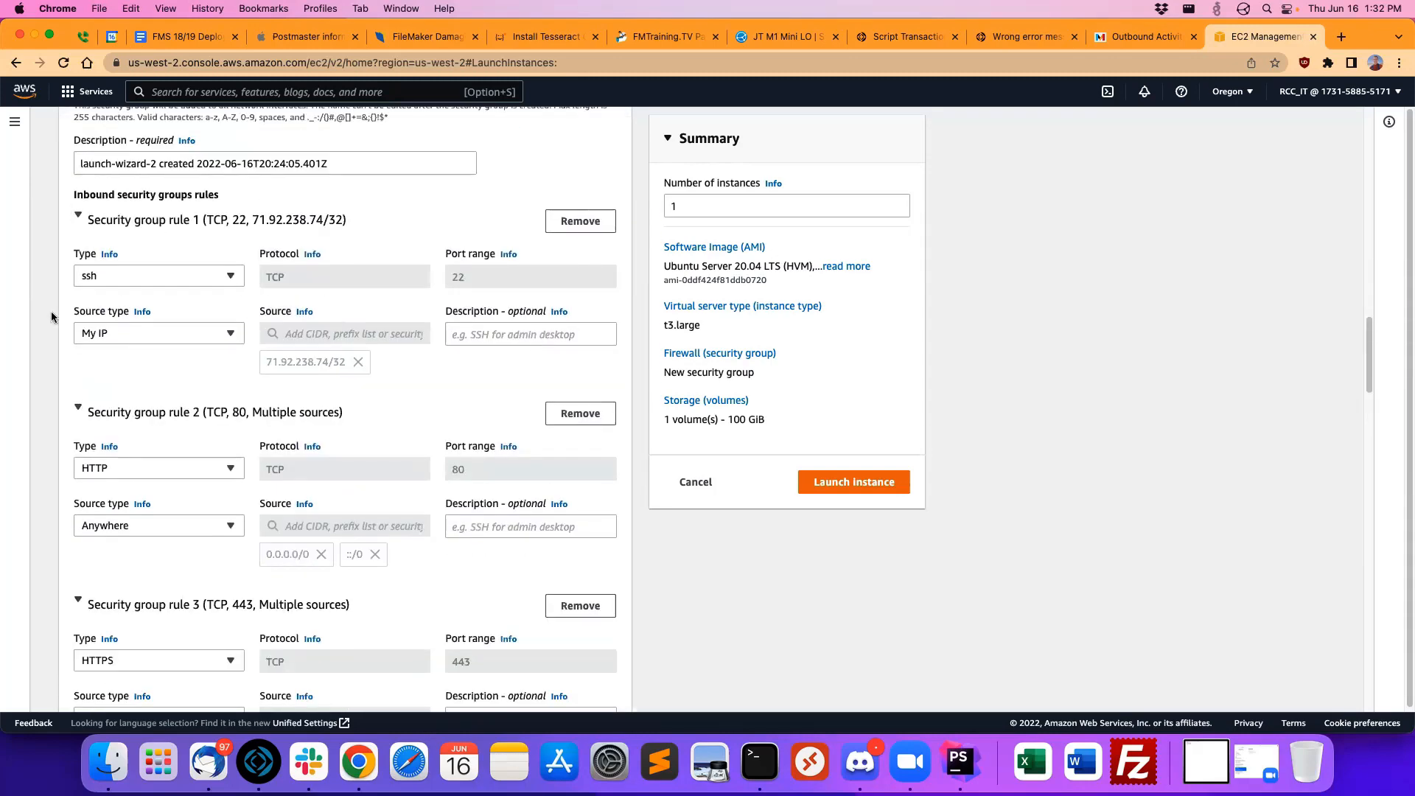
scroll(387, 345, "up", 6)
scroll(439, 381, "down", 4)
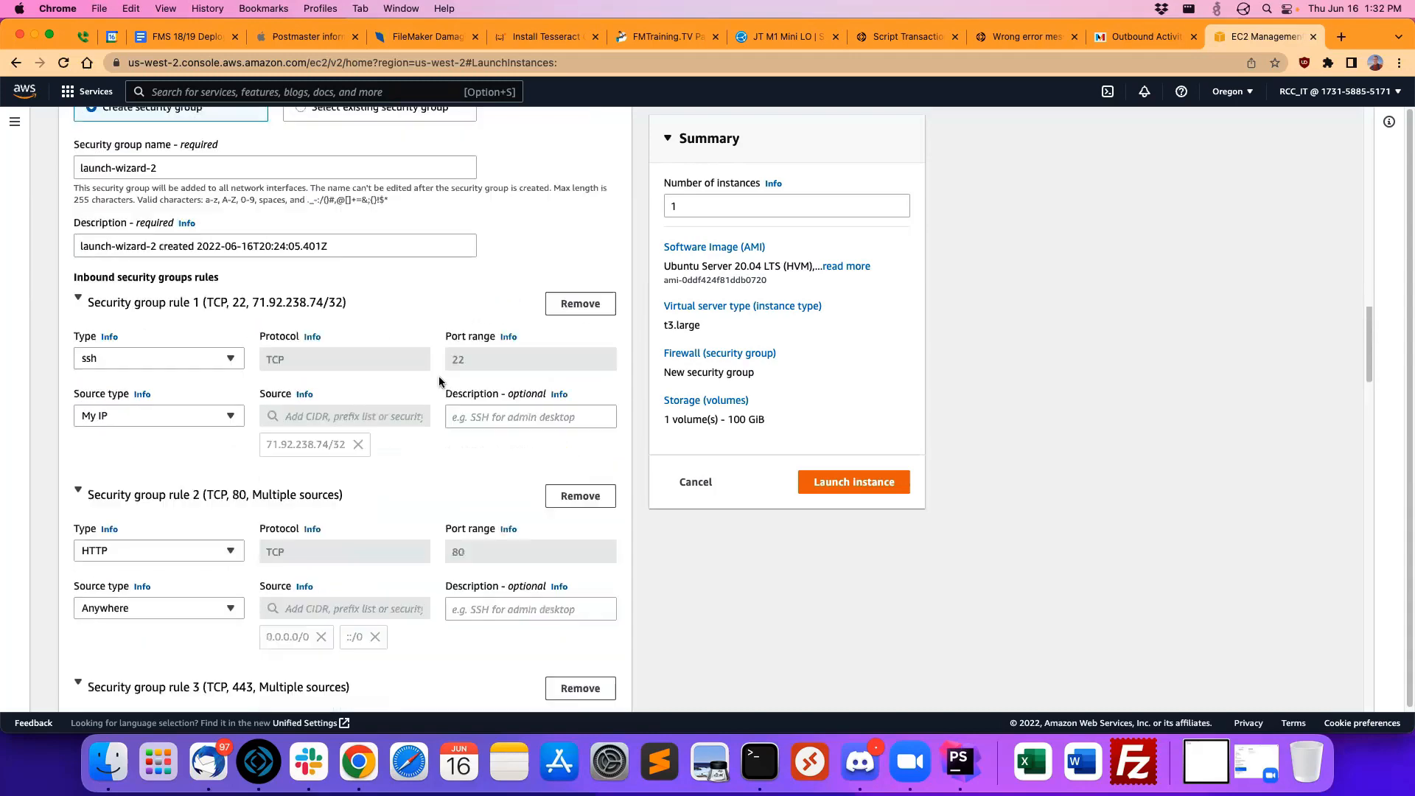
scroll(439, 382, "down", 1)
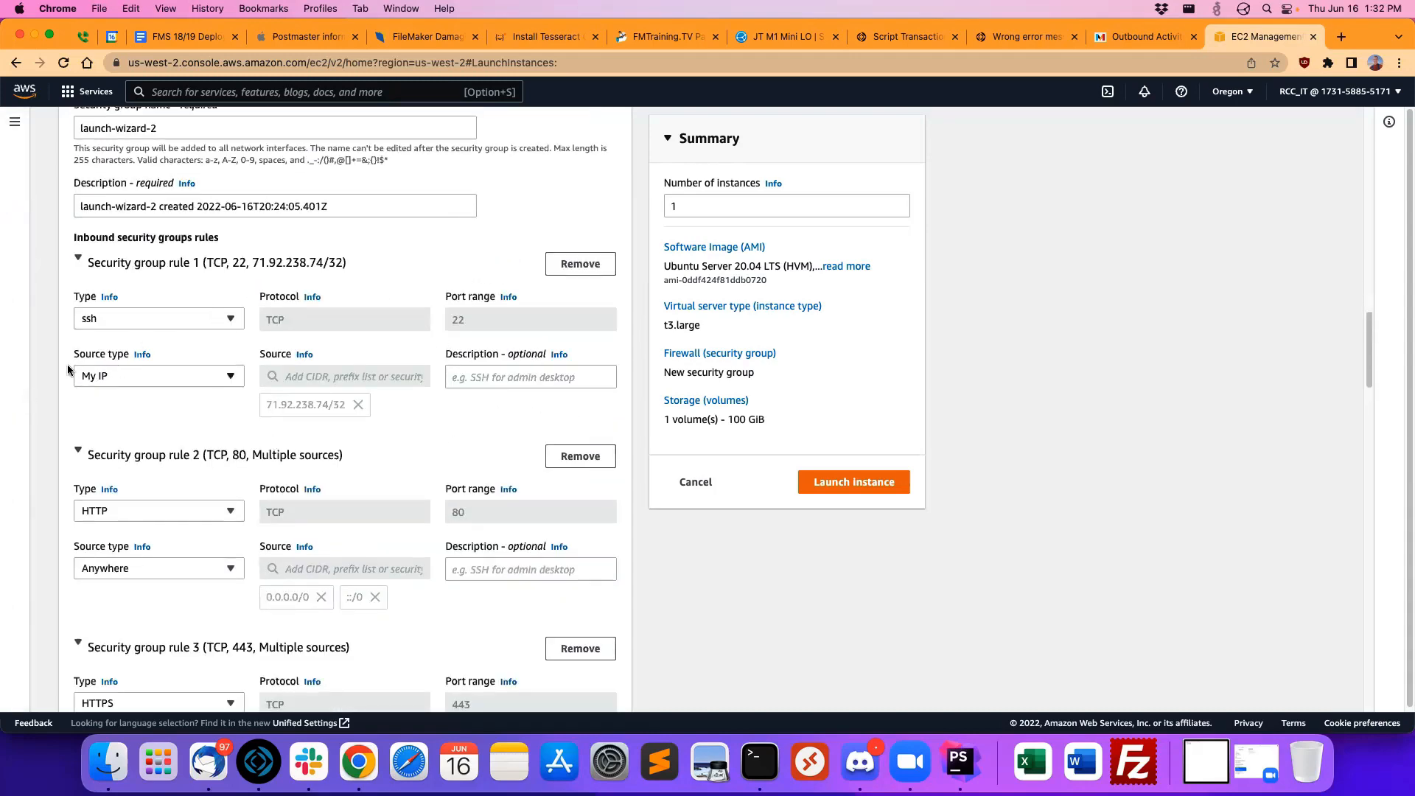
left_click_drag(253, 266, 343, 266)
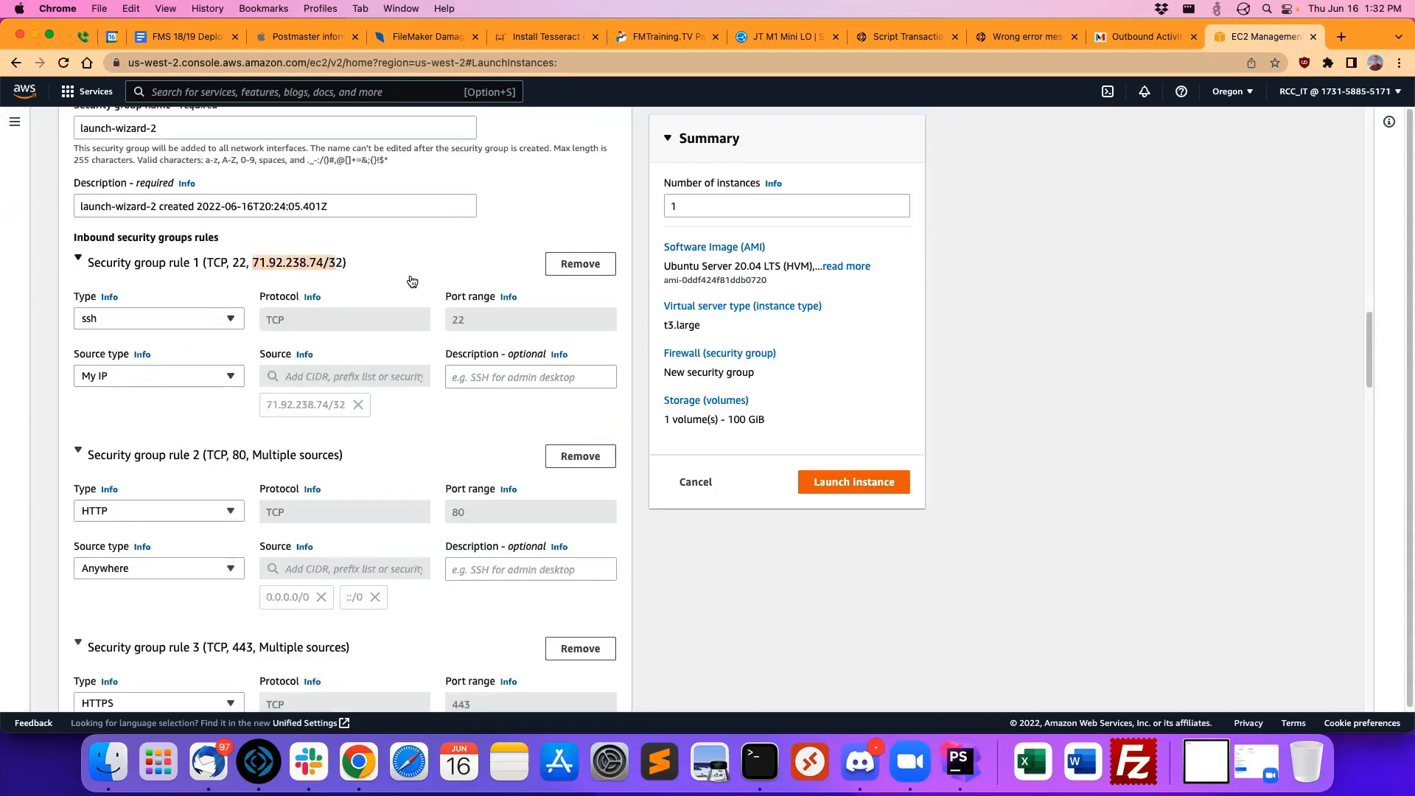
scroll(527, 270, "down", 5)
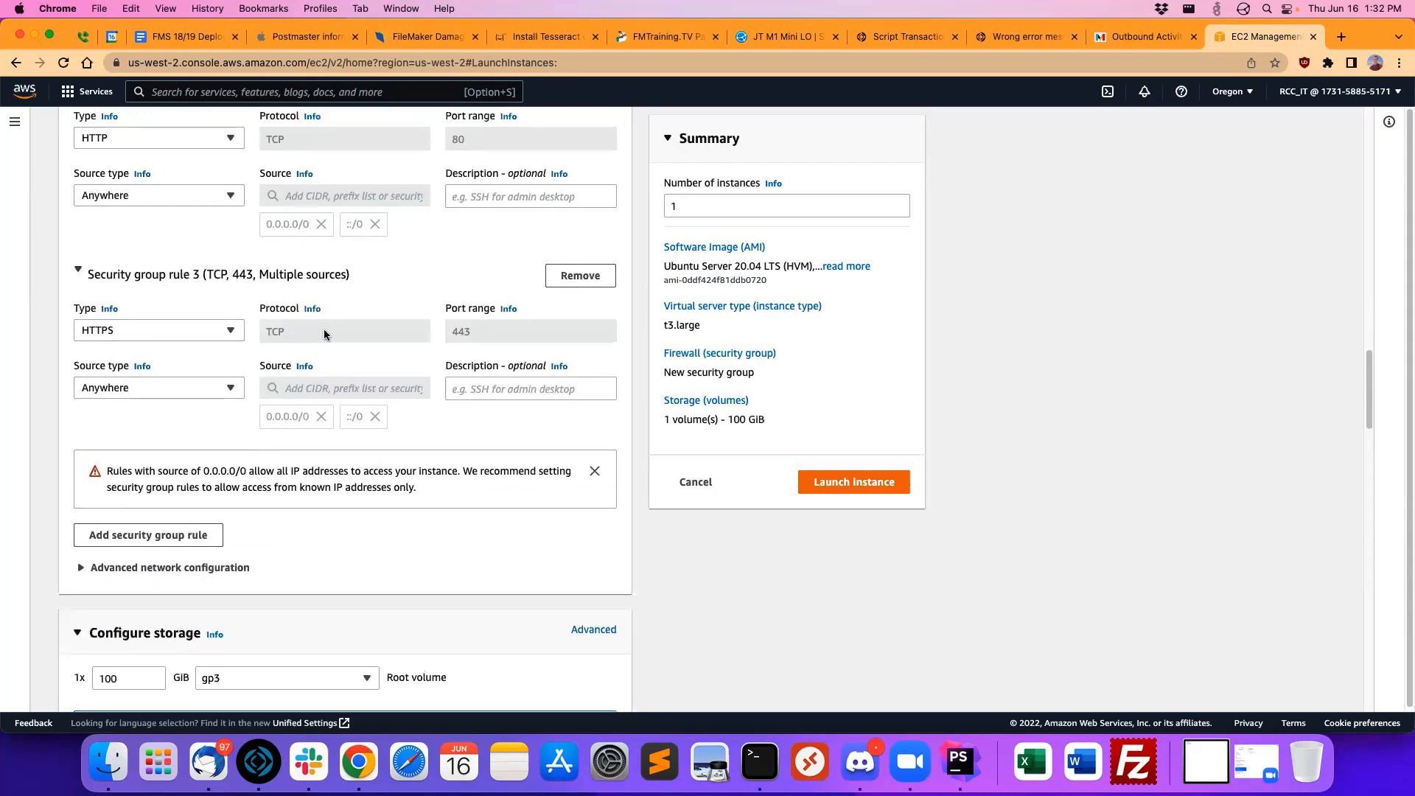
scroll(325, 330, "up", 10)
scroll(325, 330, "down", 6)
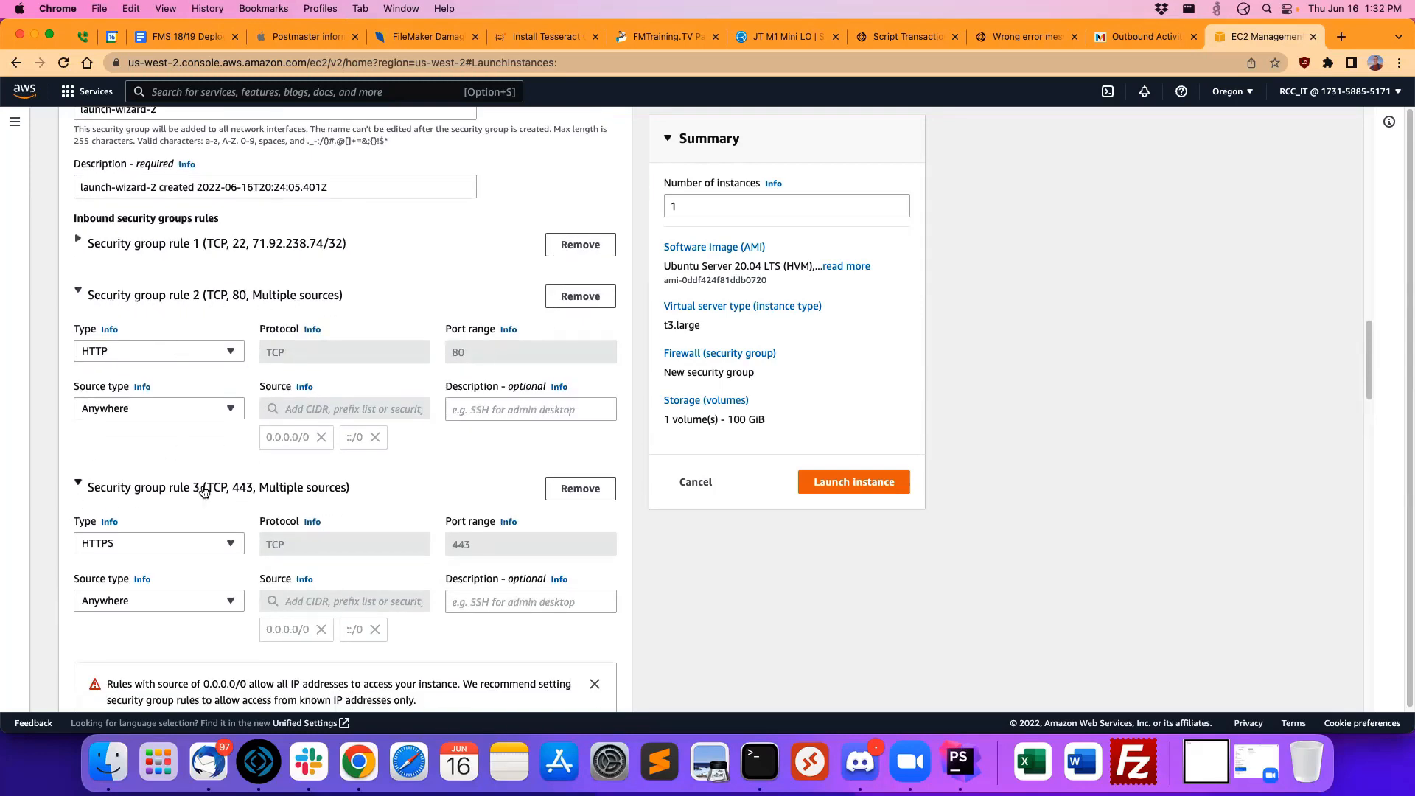
Step: Add a Custom TCP inbound security group rule for port 5003 with the source type Anywhere
scroll(435, 417, "down", 4)
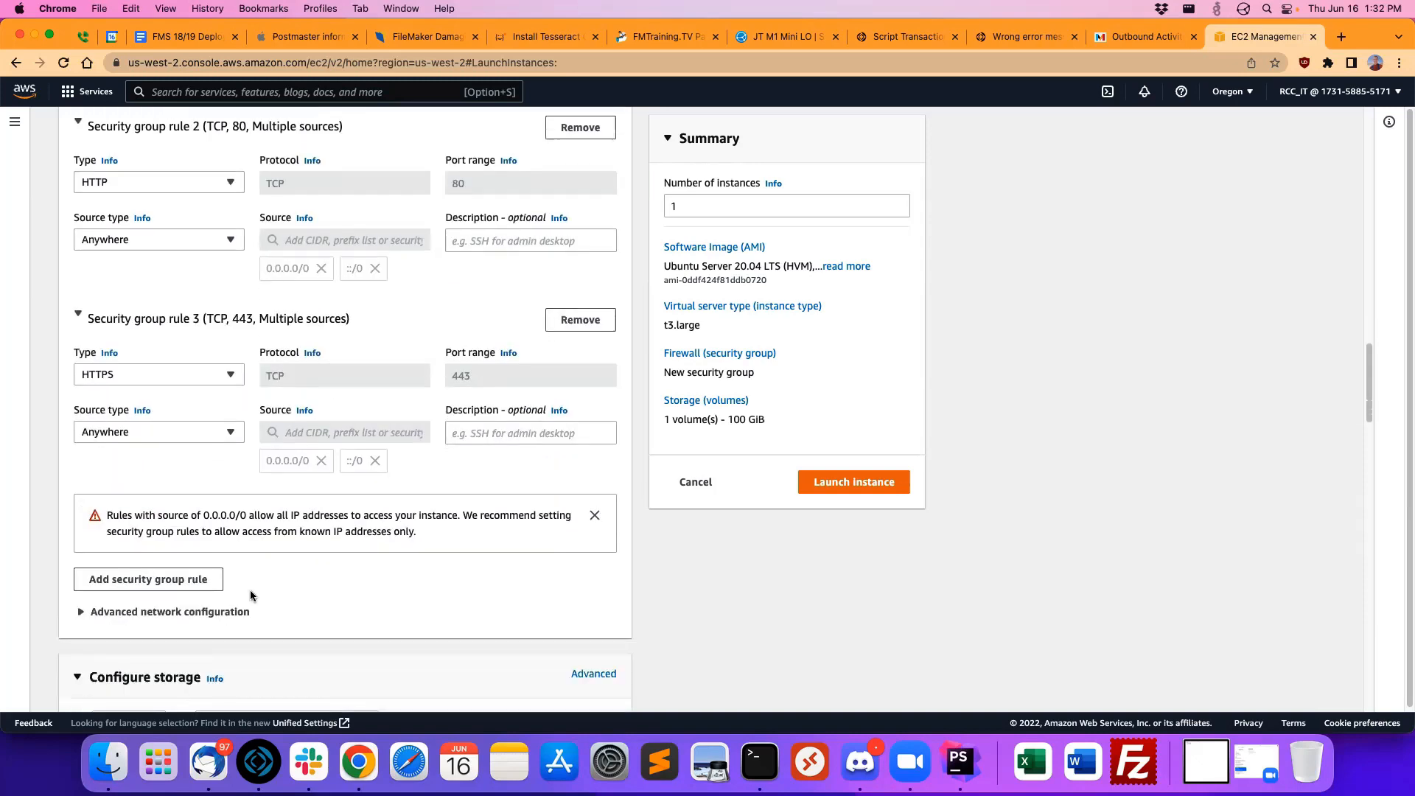
left_click(144, 579)
scroll(335, 464, "down", 2)
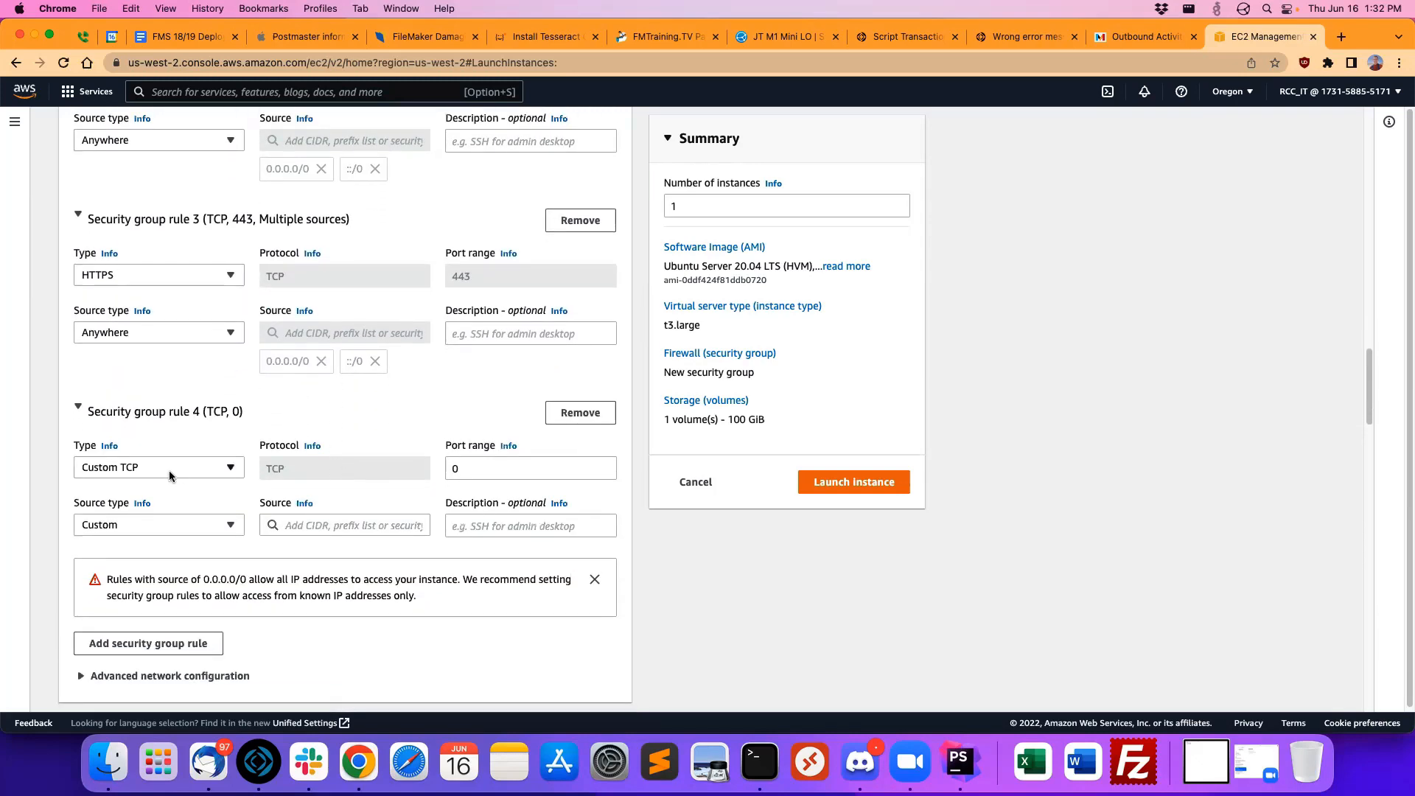
left_click(151, 470)
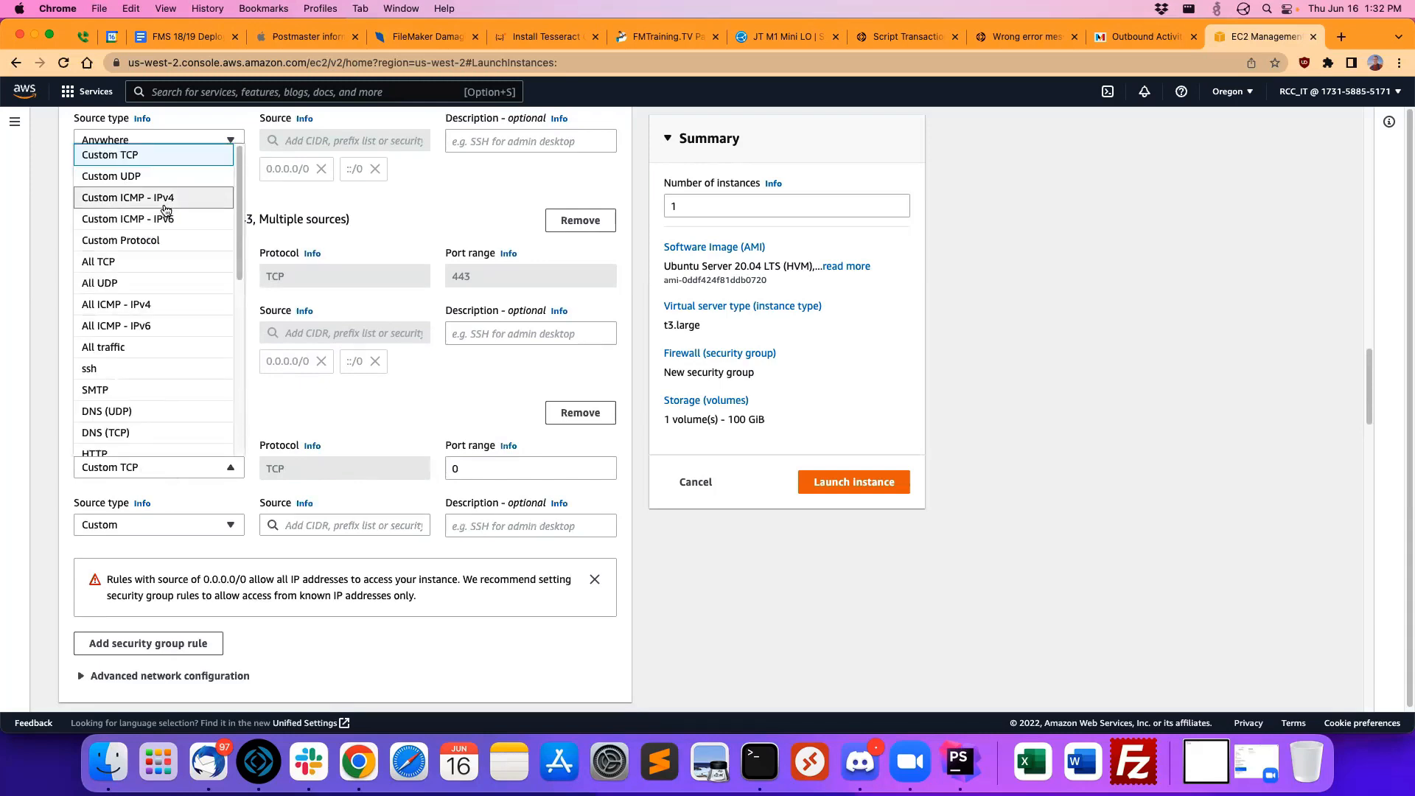
left_click(126, 156)
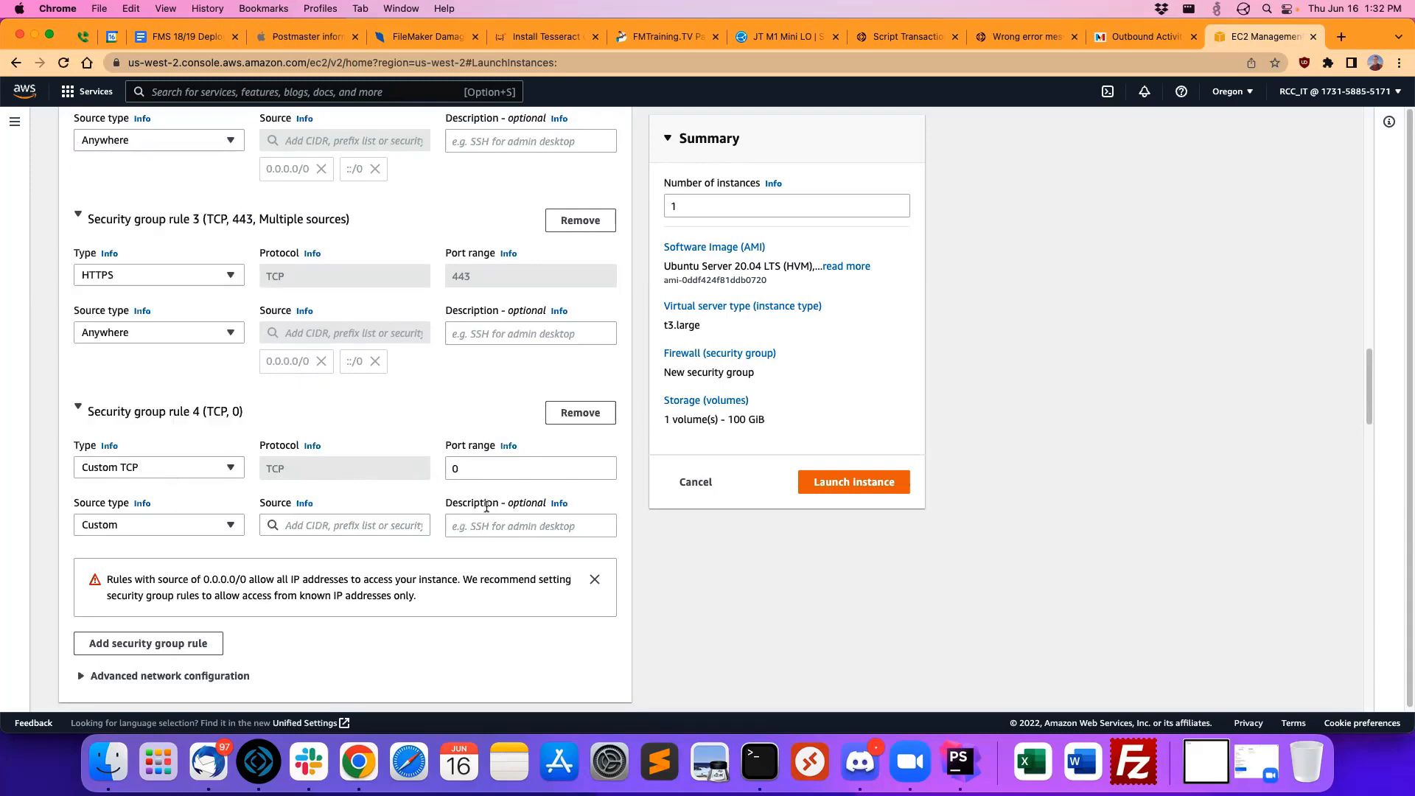
double_click(517, 468)
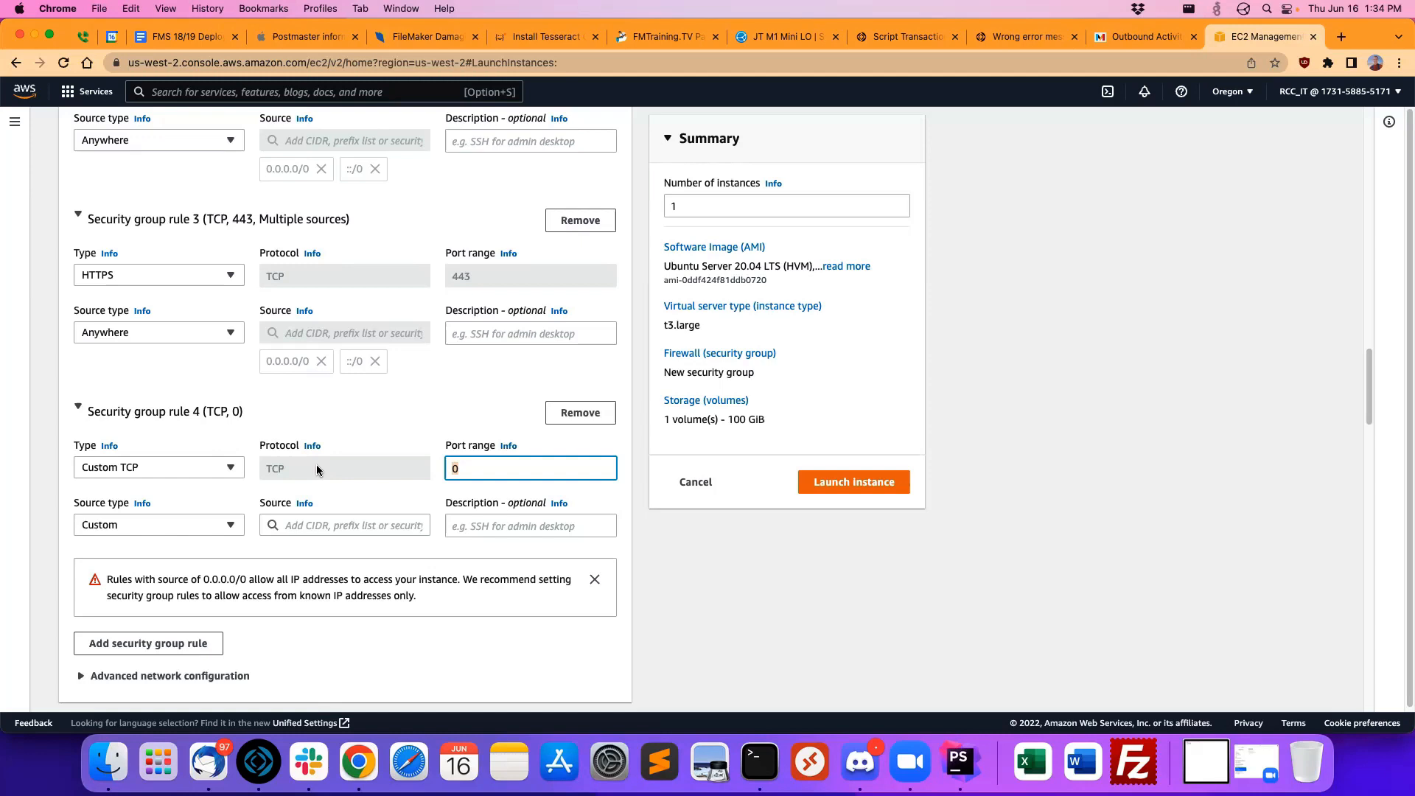
type("5003")
left_click(366, 411)
left_click(287, 418)
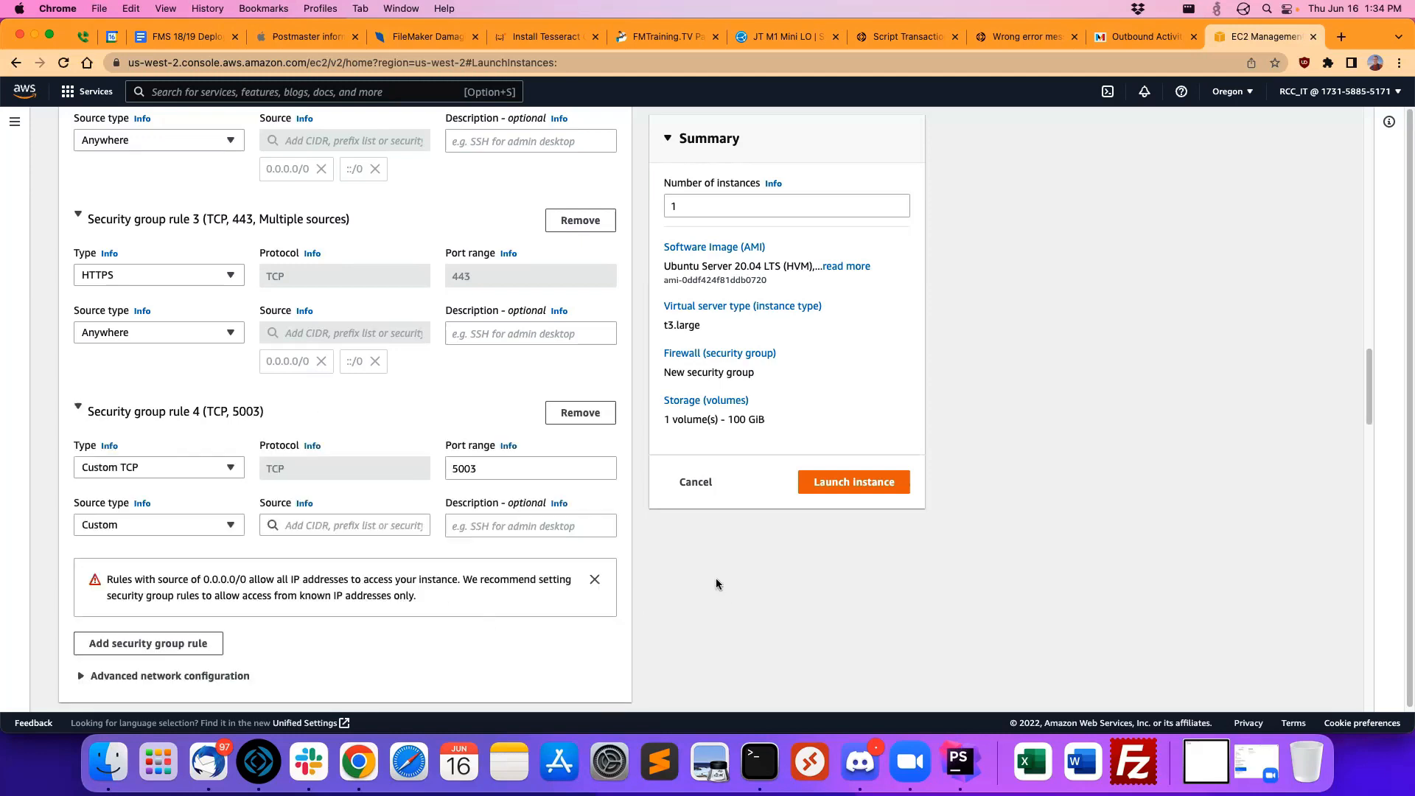
left_click(199, 525)
left_click(112, 549)
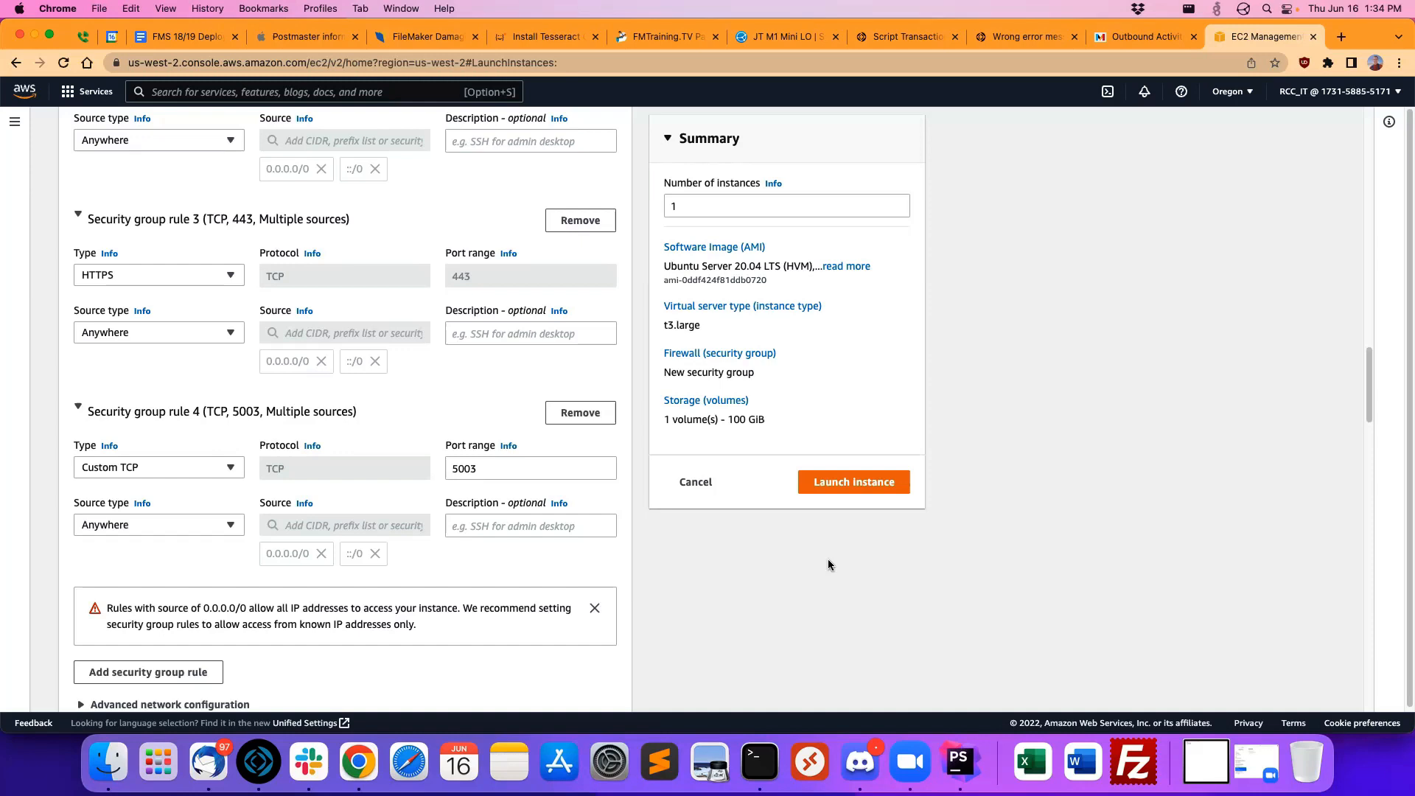
Step: Review the inbound security group rules and the storage settings, and collapse the advanced details section
scroll(572, 547, "up", 5)
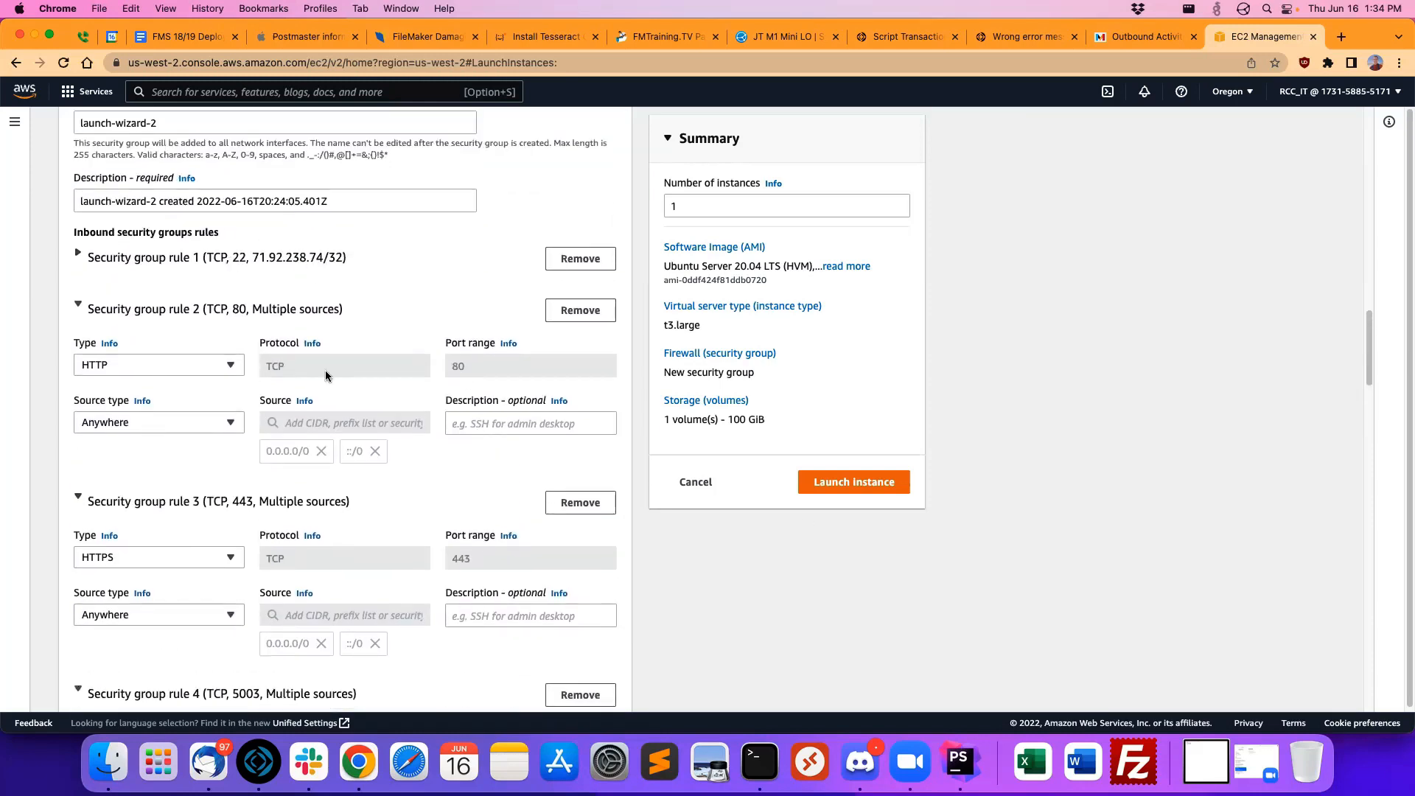
scroll(325, 372, "down", 3)
scroll(375, 490, "down", 1)
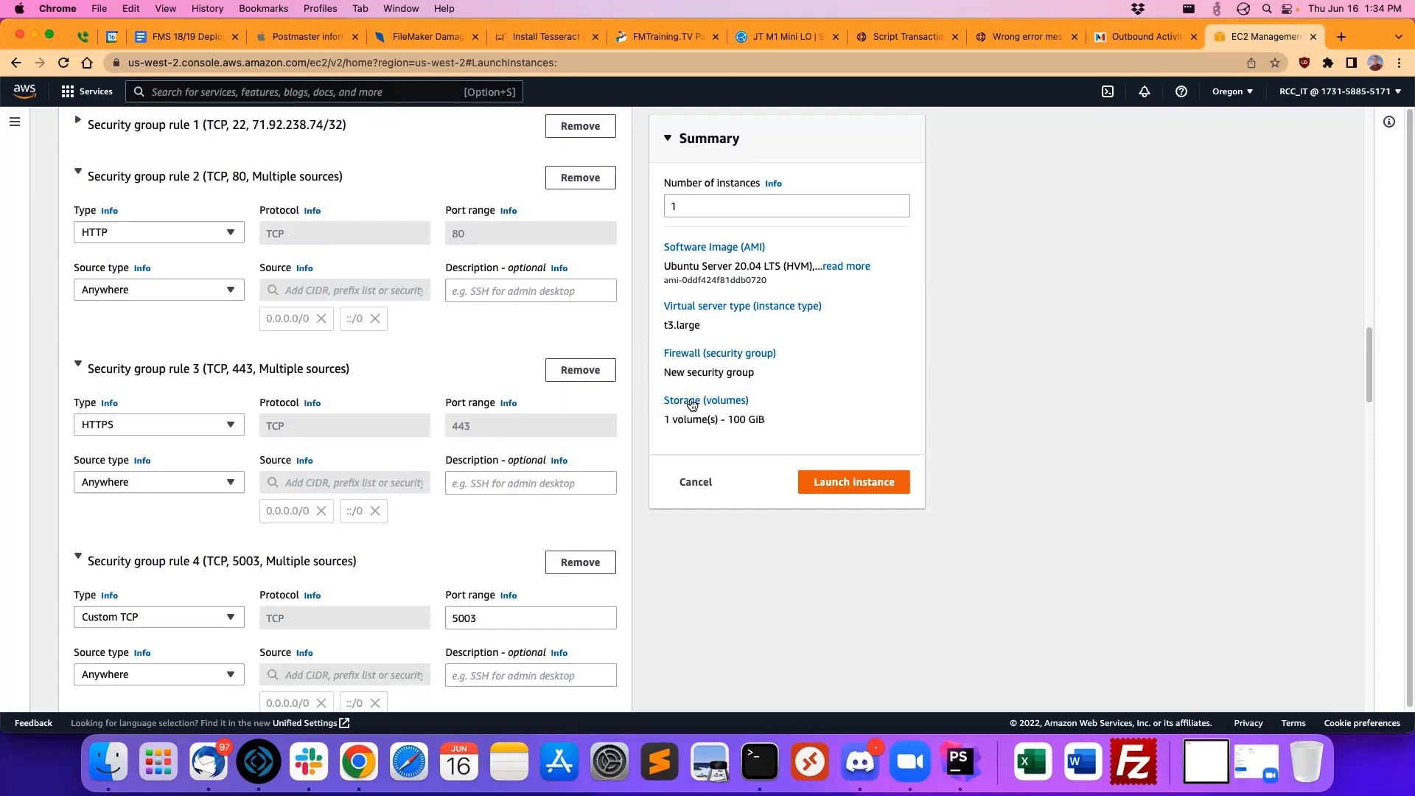
scroll(984, 402, "down", 5)
scroll(914, 402, "down", 2)
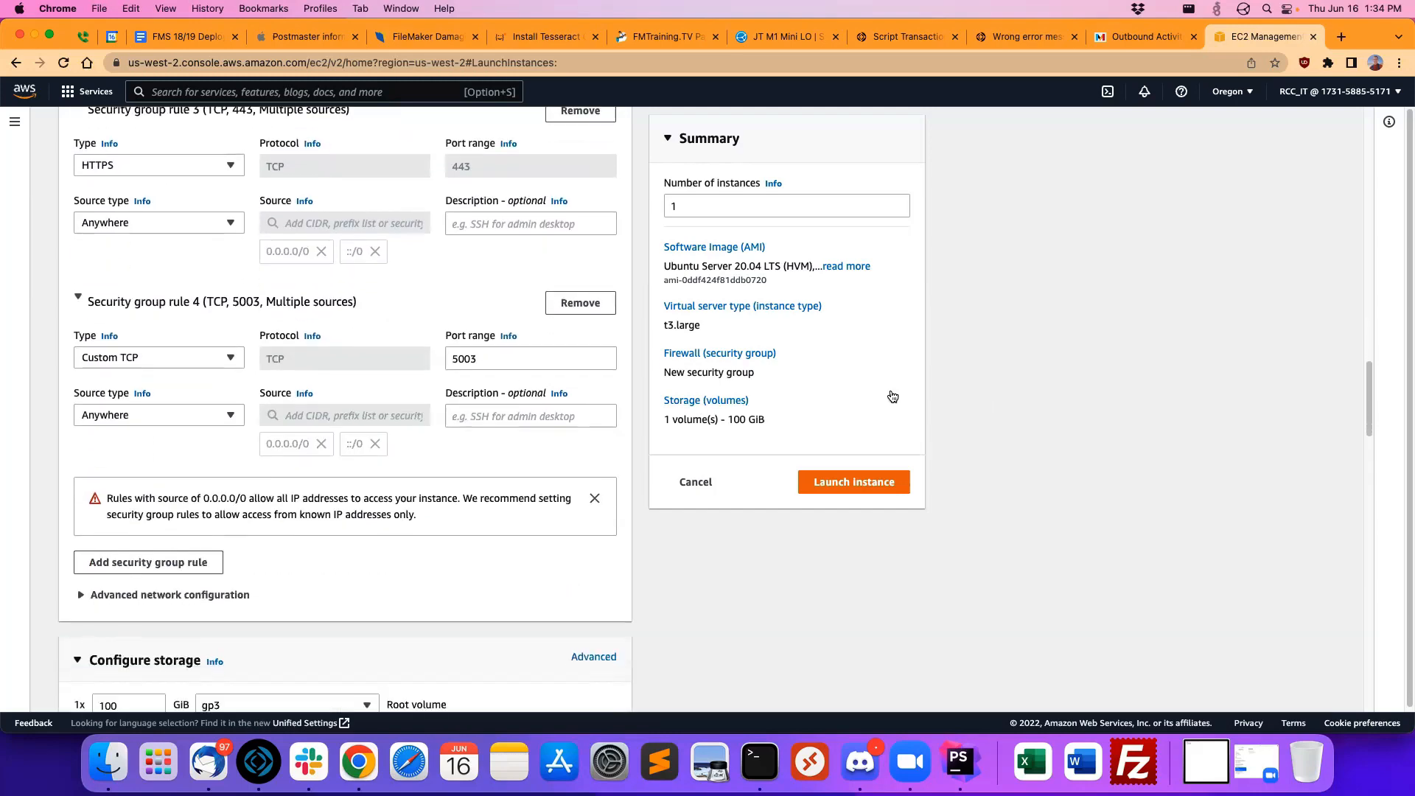
scroll(891, 398, "up", 7)
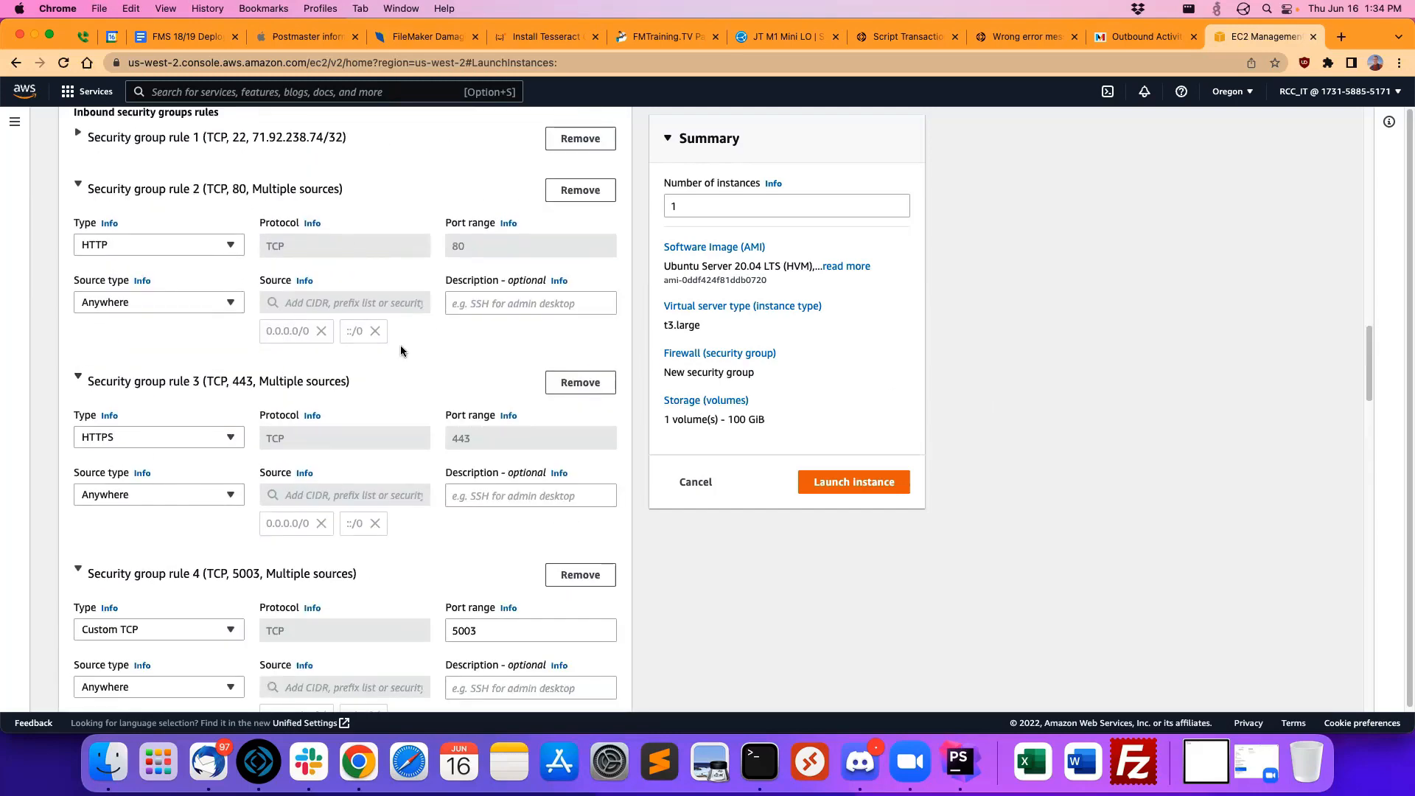
scroll(421, 396, "down", 2)
scroll(420, 396, "down", 3)
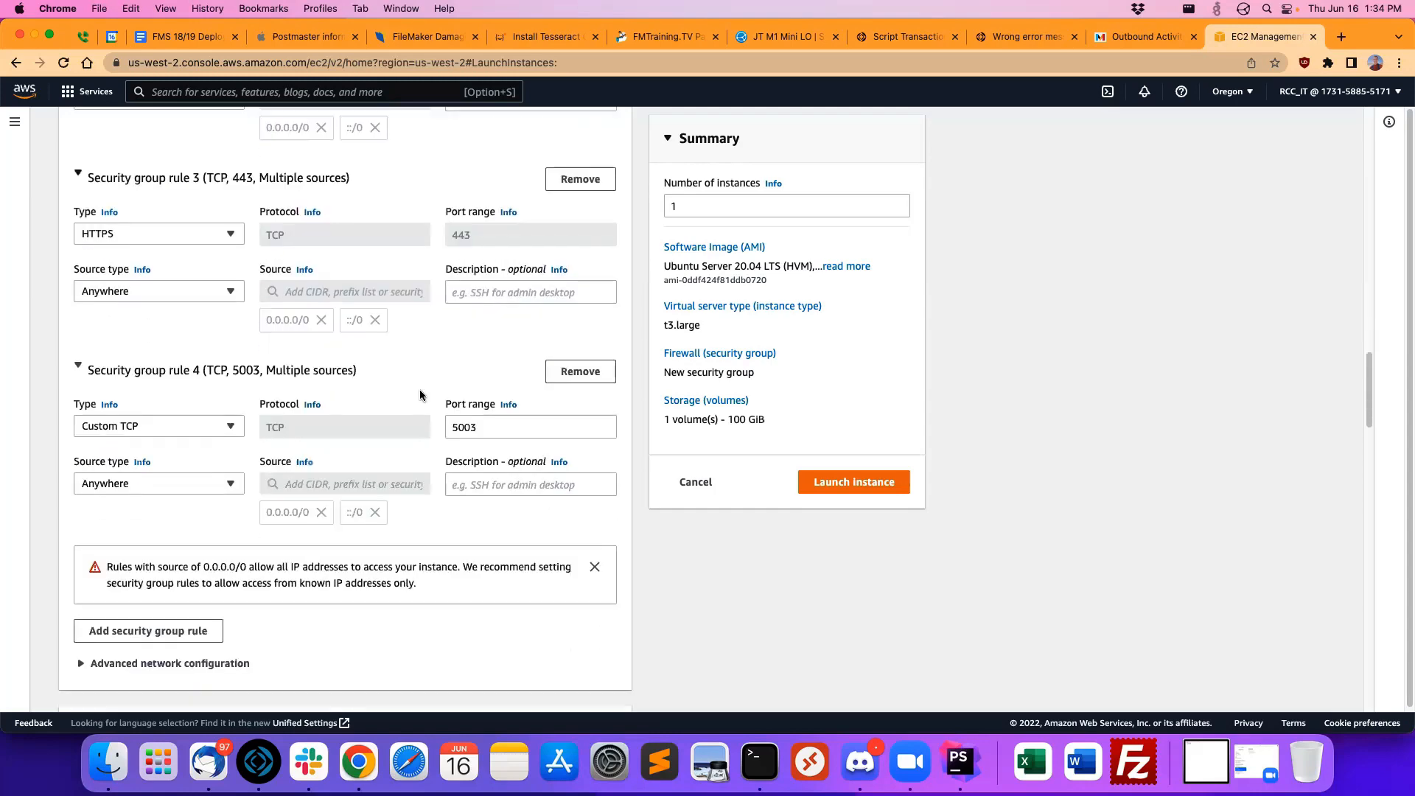
scroll(420, 394, "down", 8)
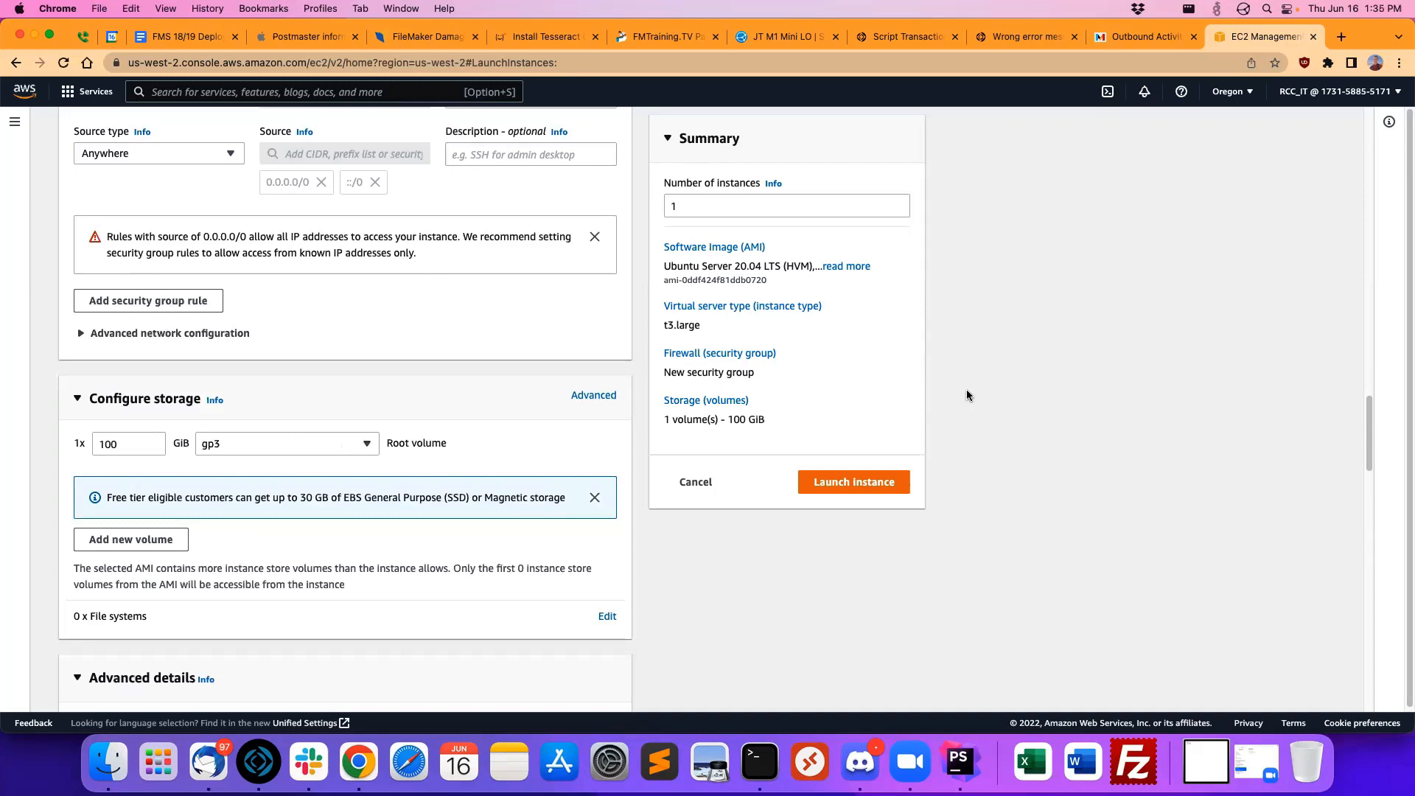
scroll(963, 382, "down", 4)
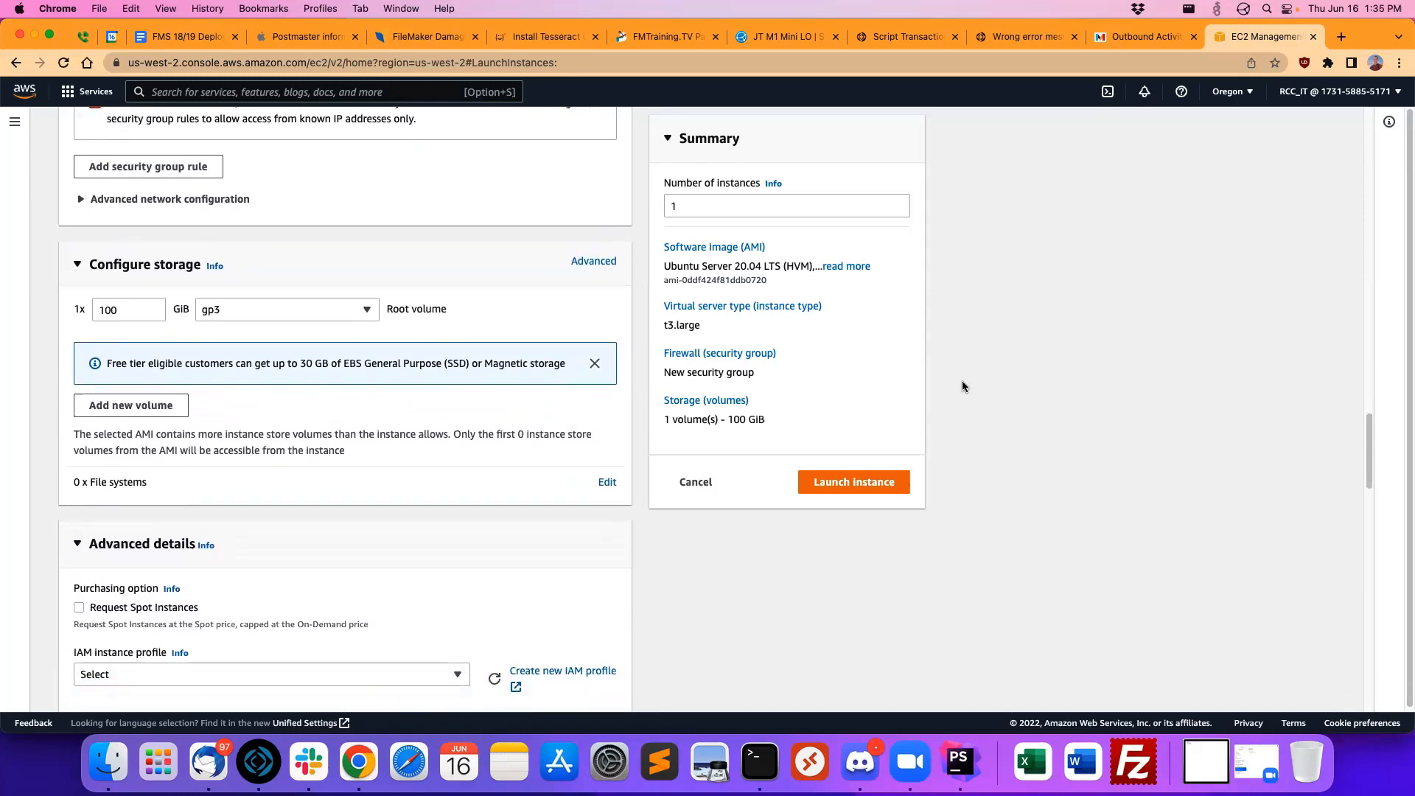
left_click(137, 546)
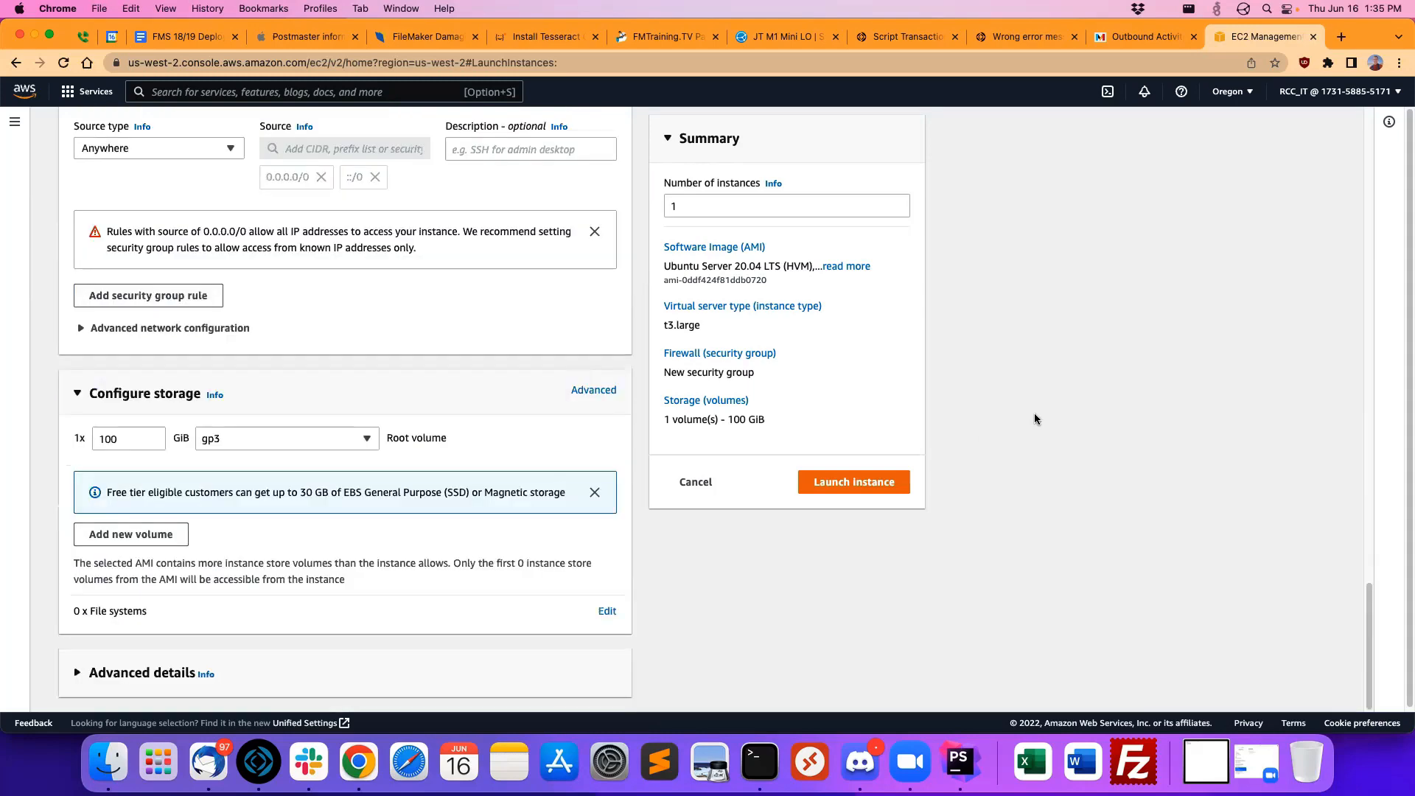
Step: Check the configuration up to the name and tags, then launch the instance and expand its launch log
scroll(961, 426, "up", 10)
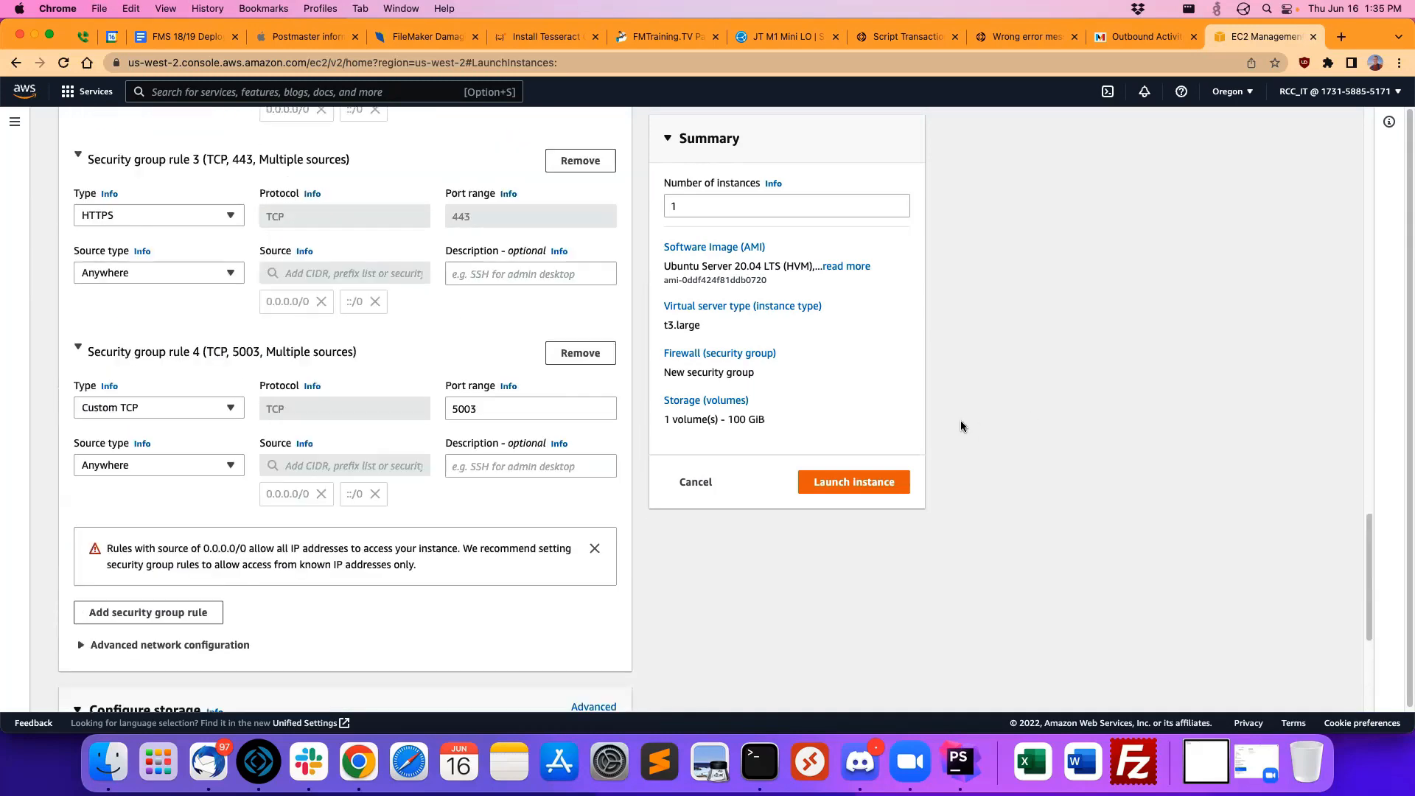
scroll(961, 426, "up", 15)
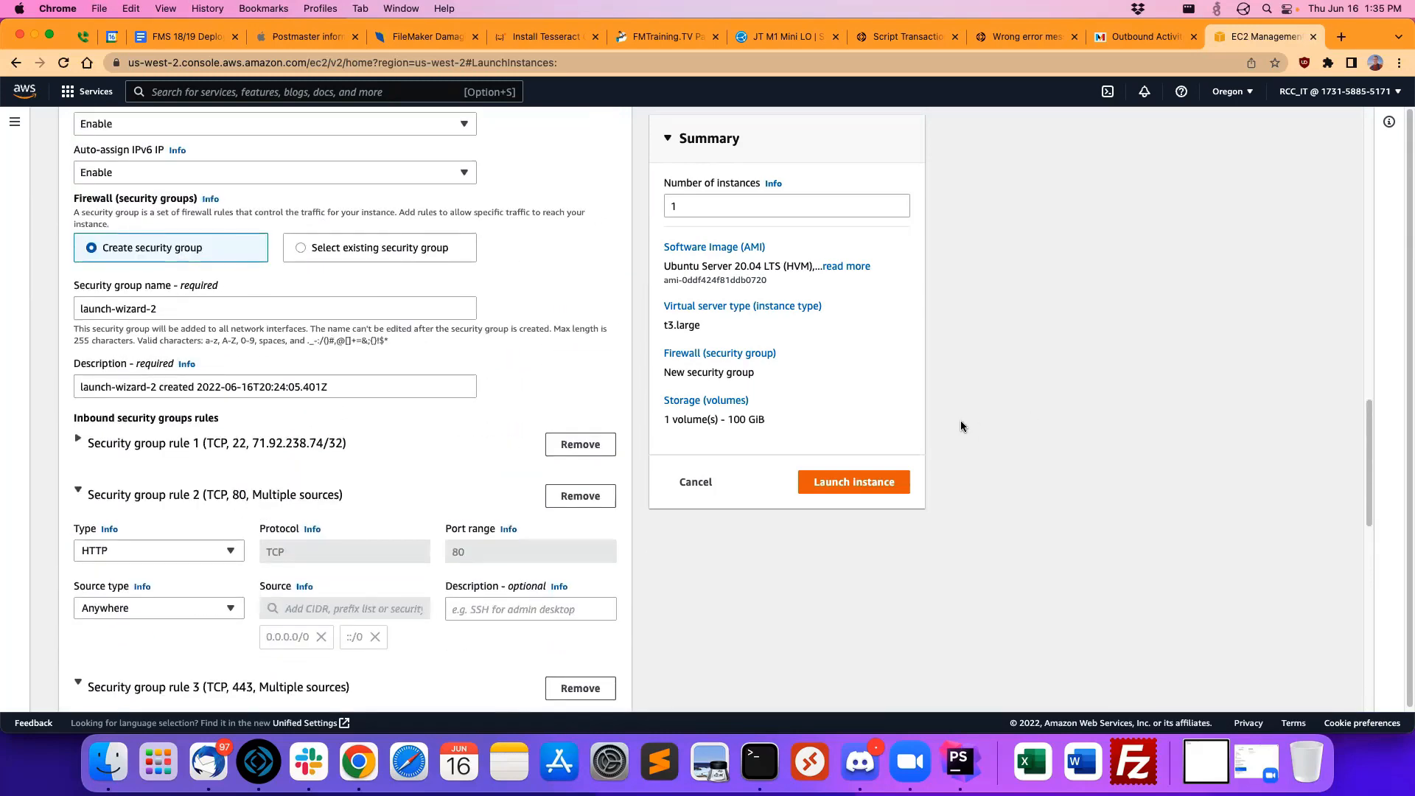
scroll(961, 426, "up", 14)
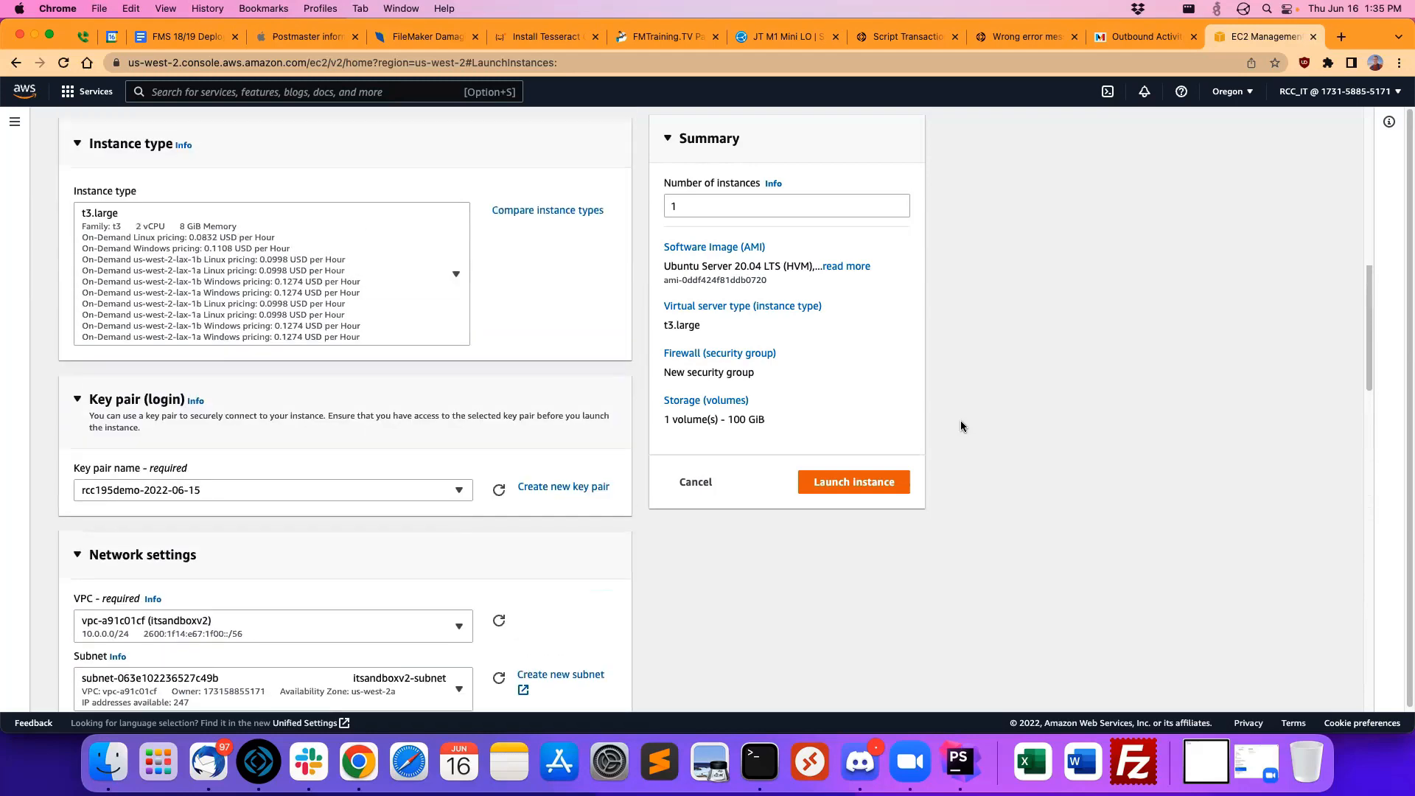
scroll(961, 426, "up", 4)
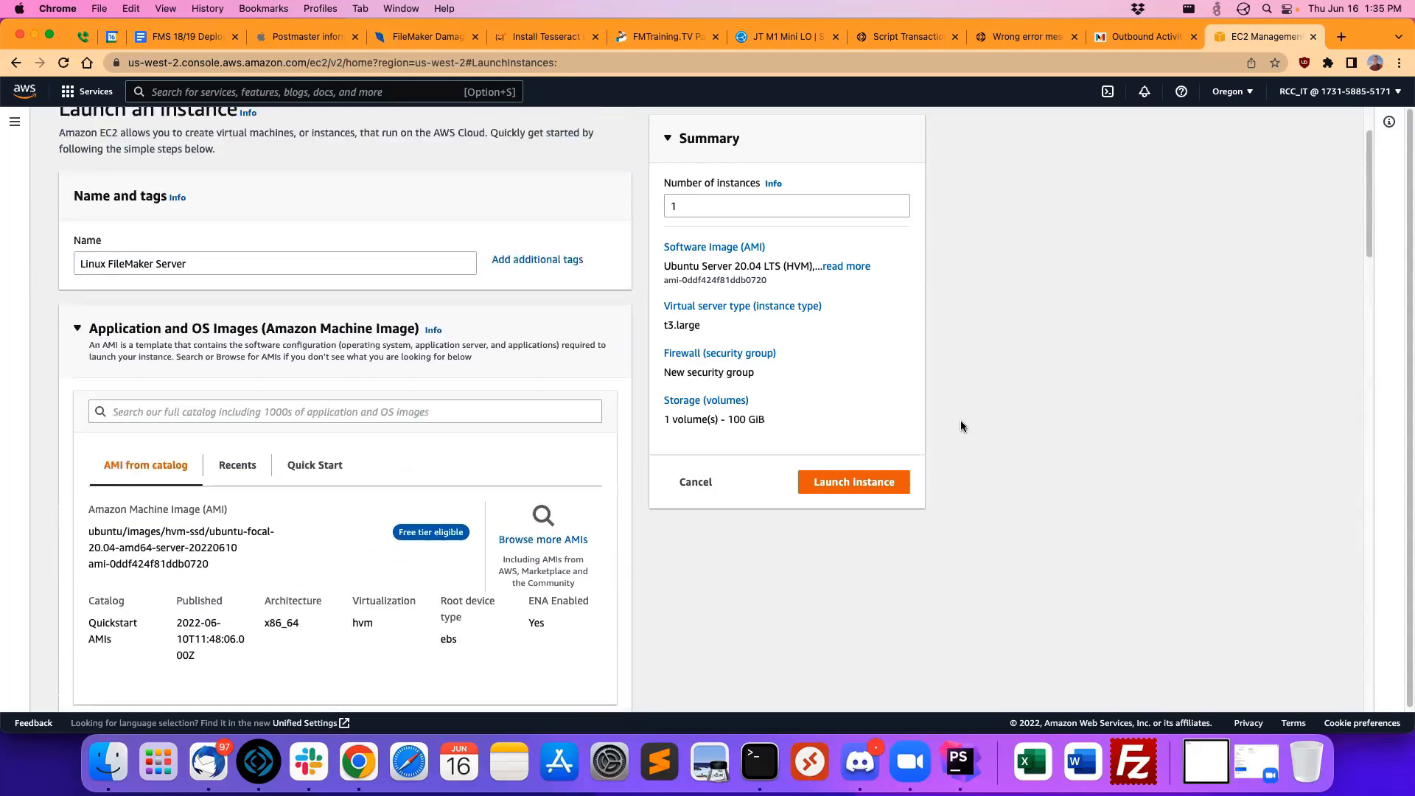
left_click(849, 475)
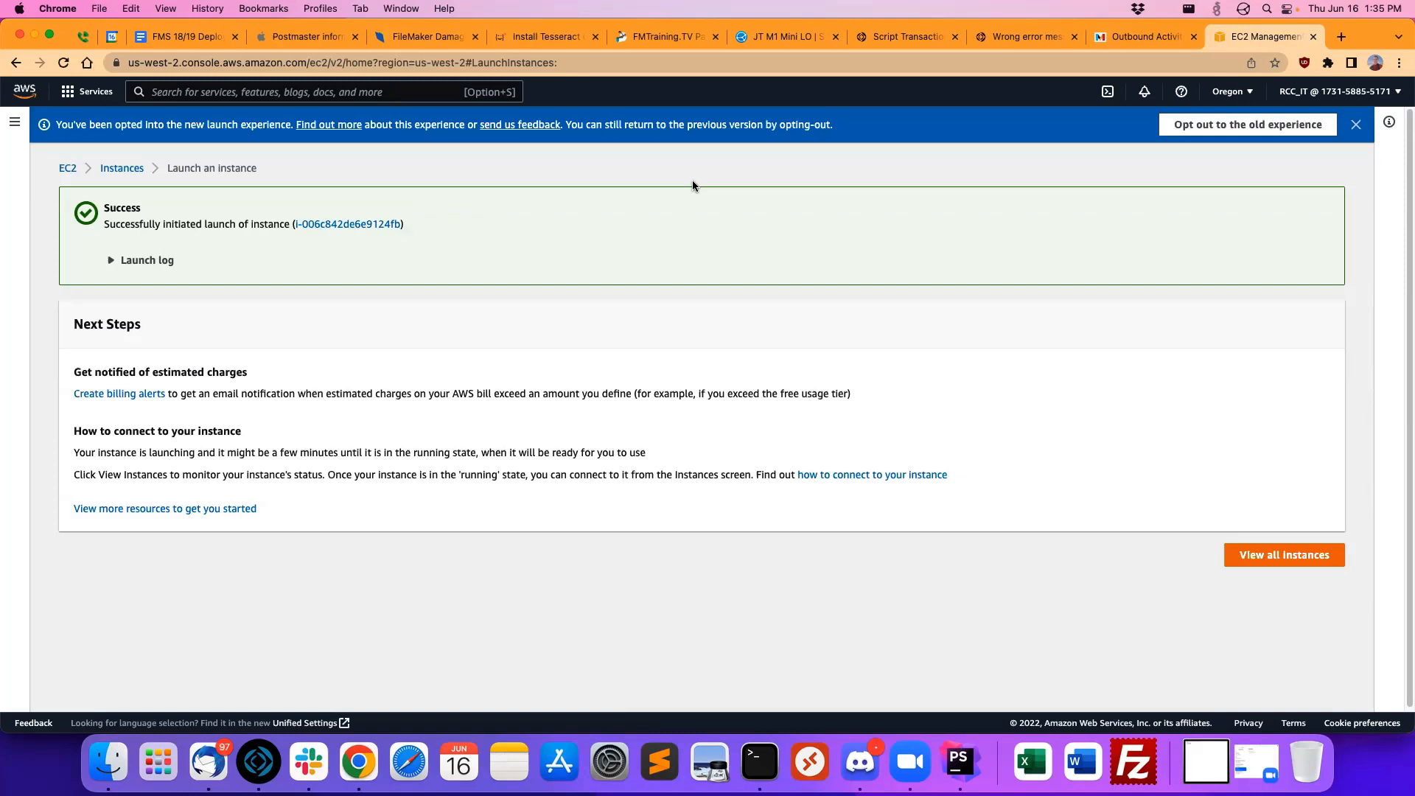
left_click(137, 262)
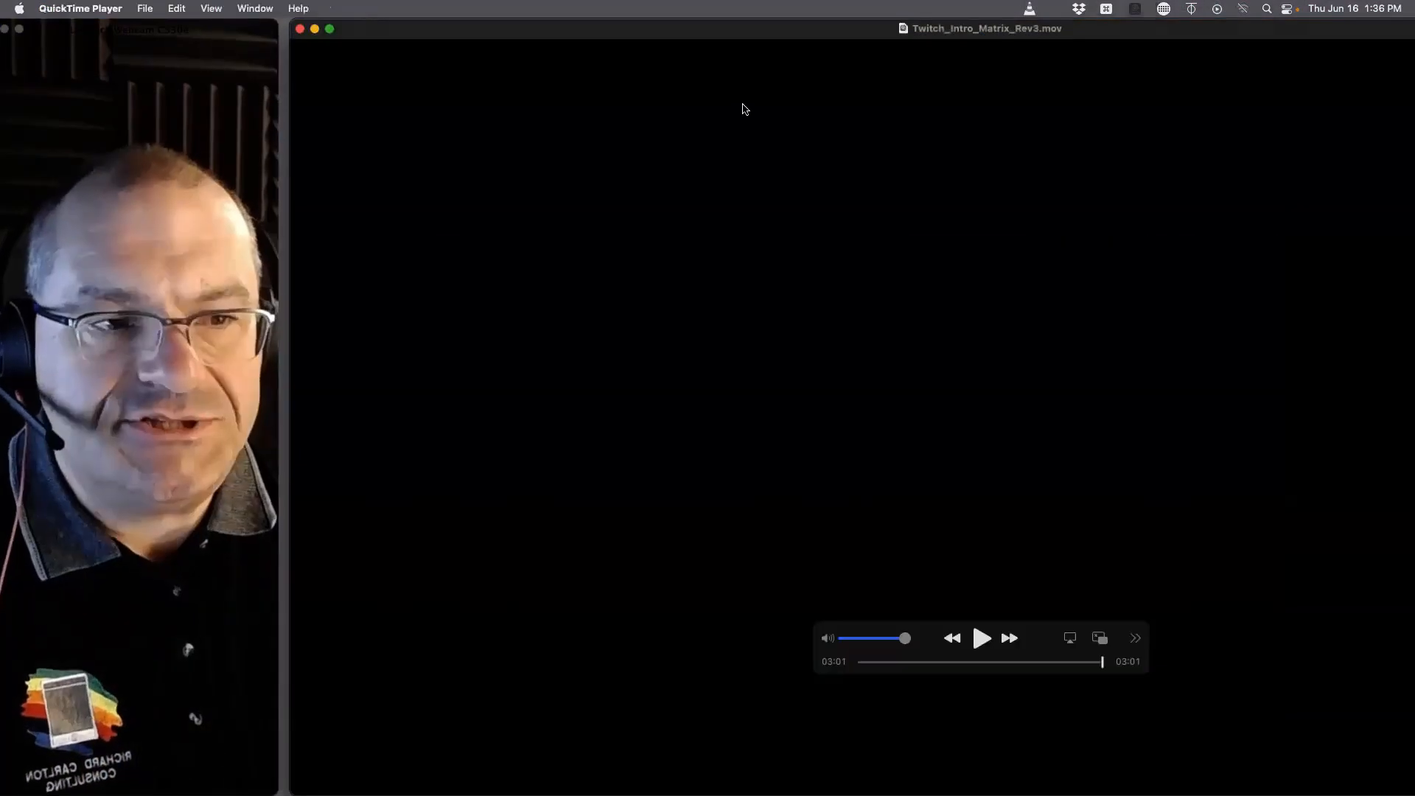
Step: Switch to Safari and try to load trial.atrcc.com:16001
key("super+w")
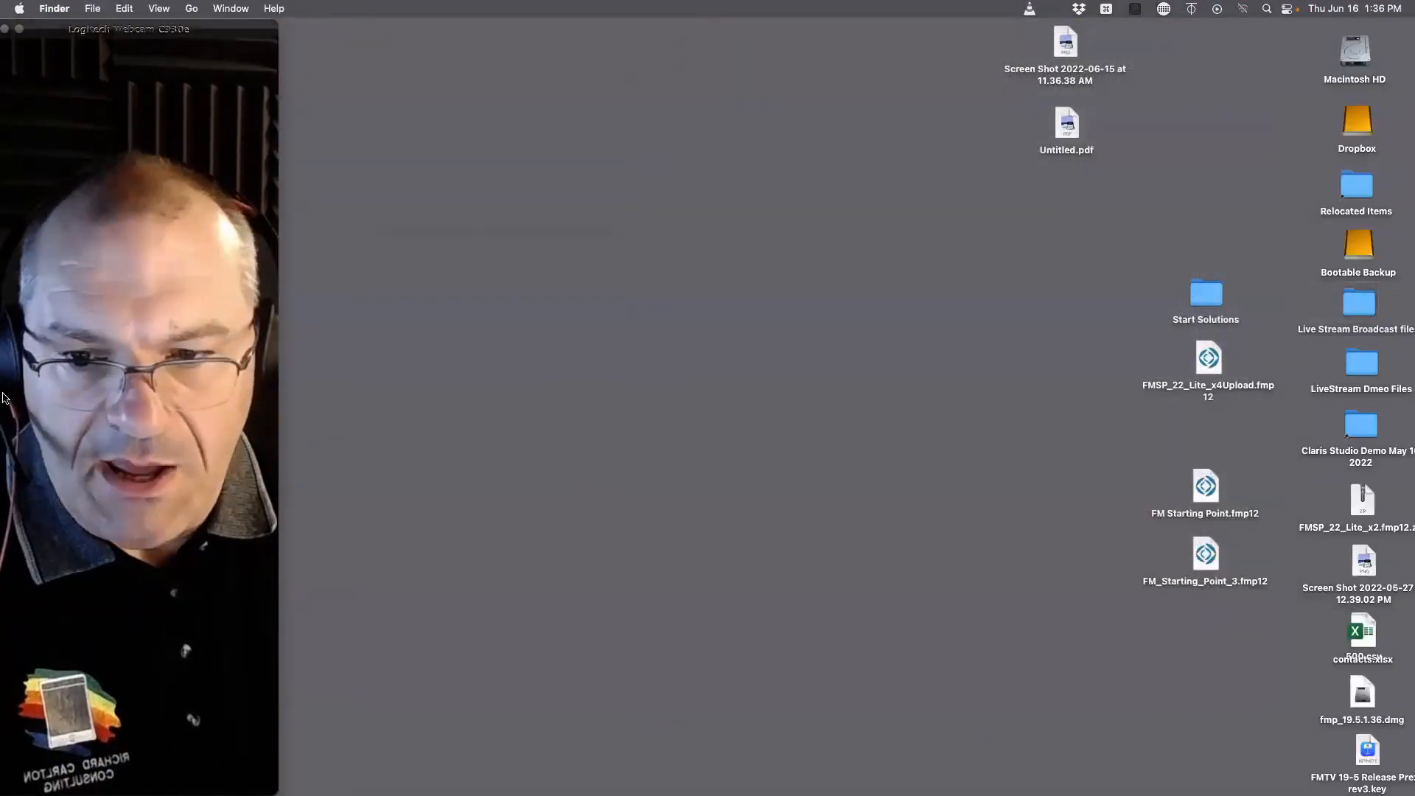
left_click(24, 98)
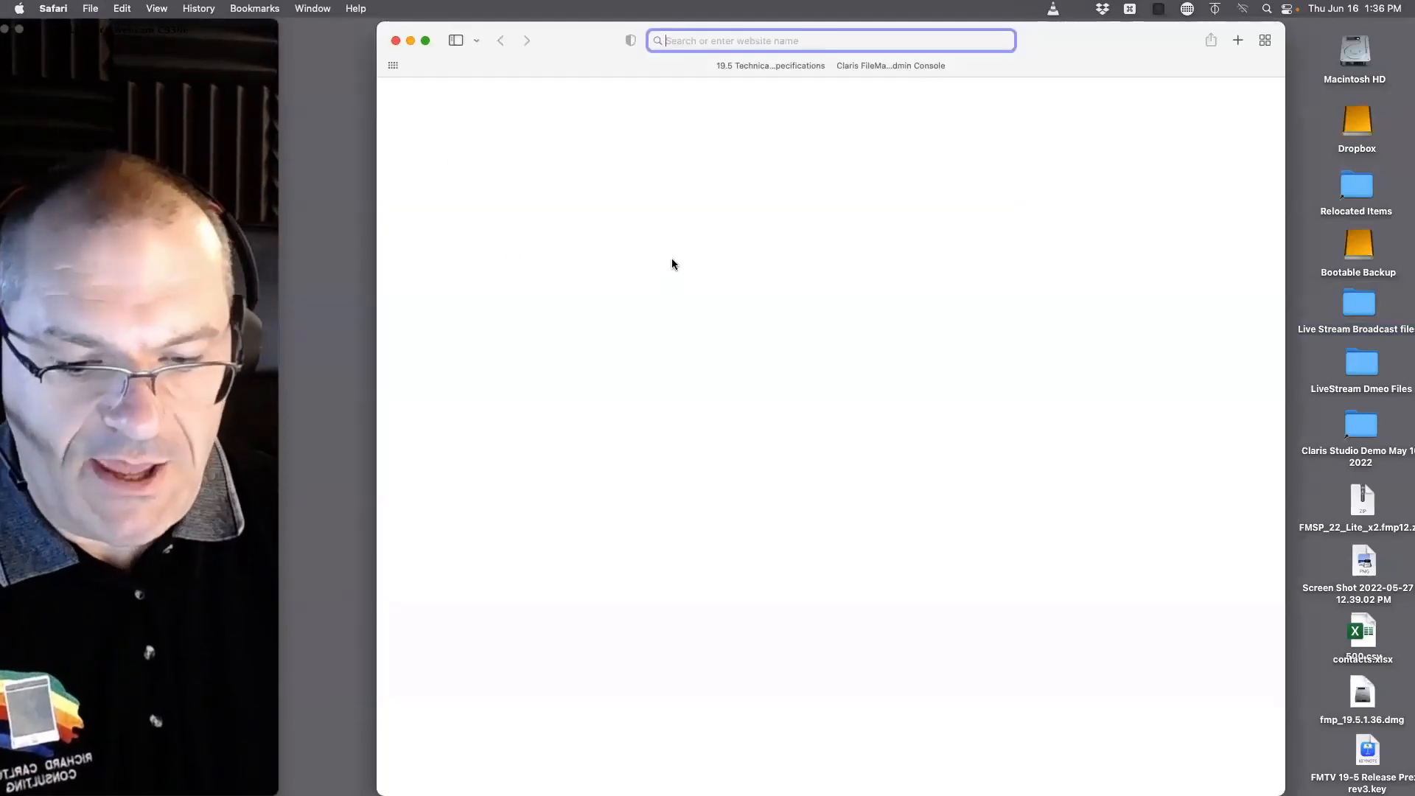
type("tri")
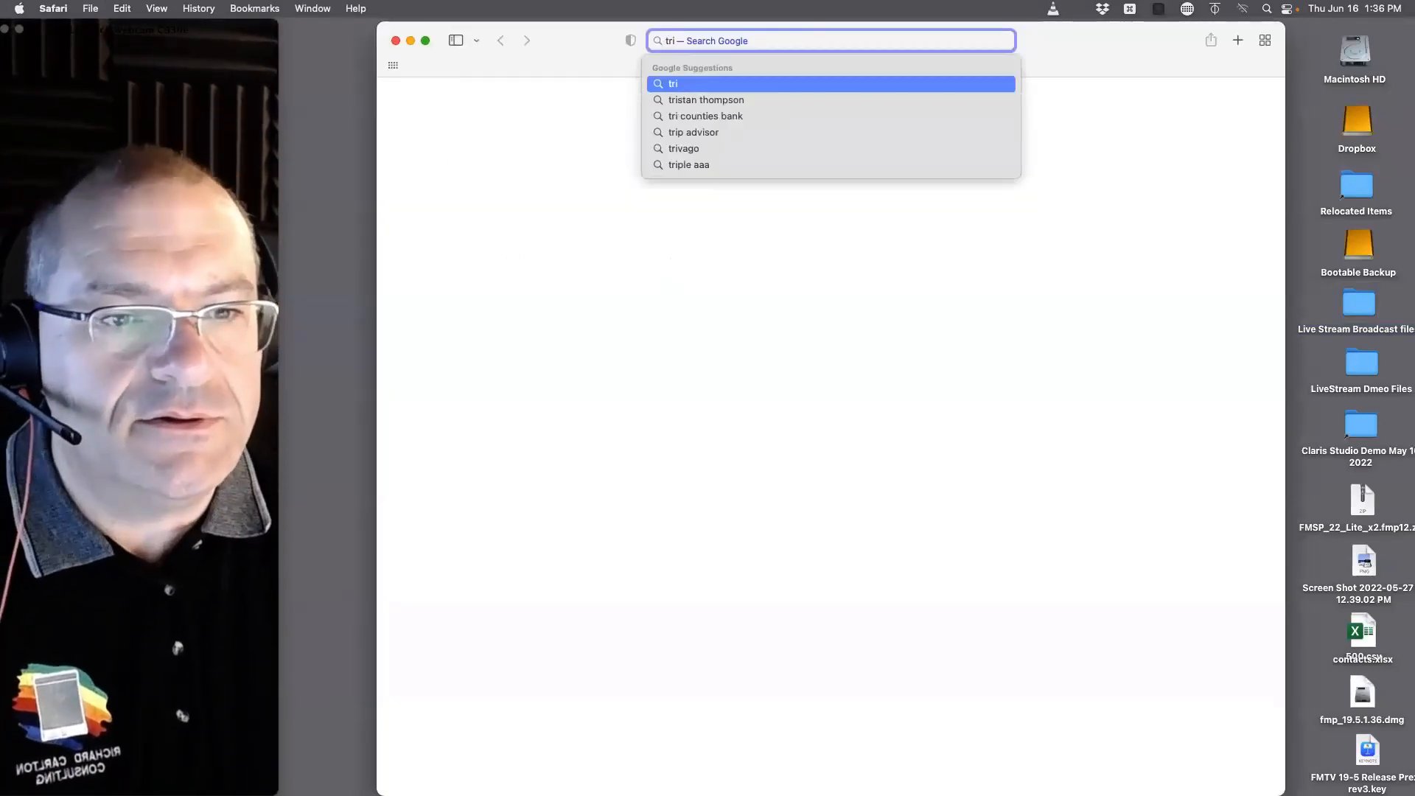
type("al")
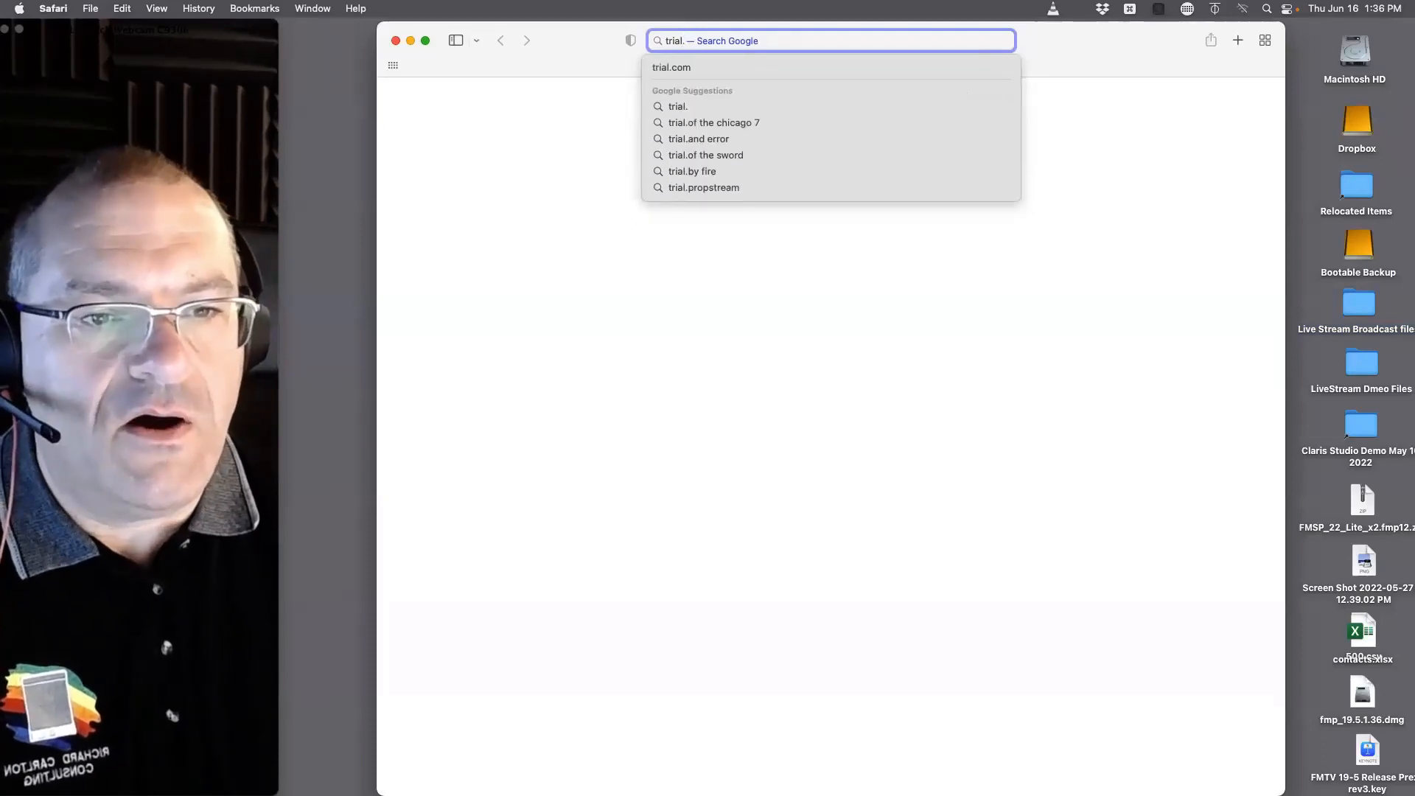
type(".at")
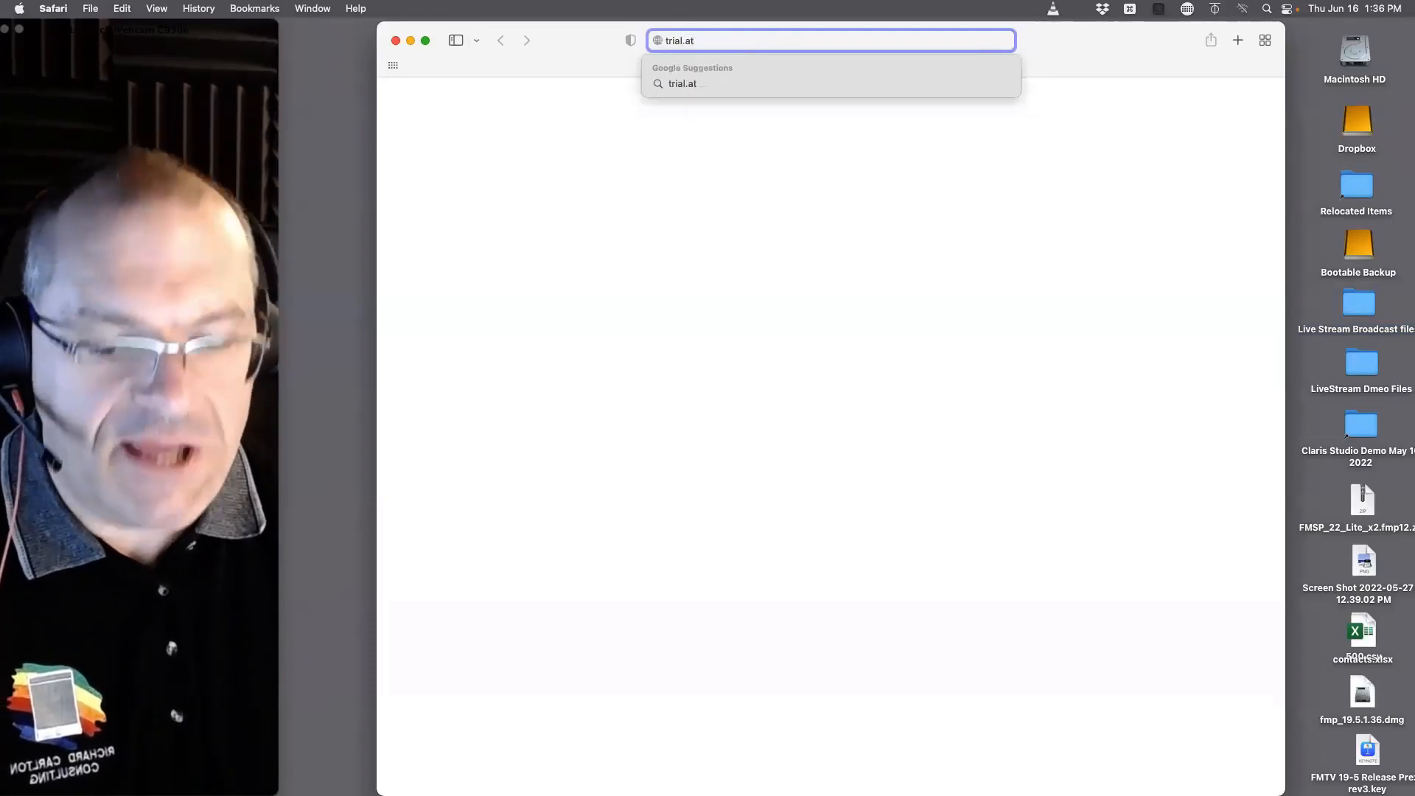
type("rcc.com")
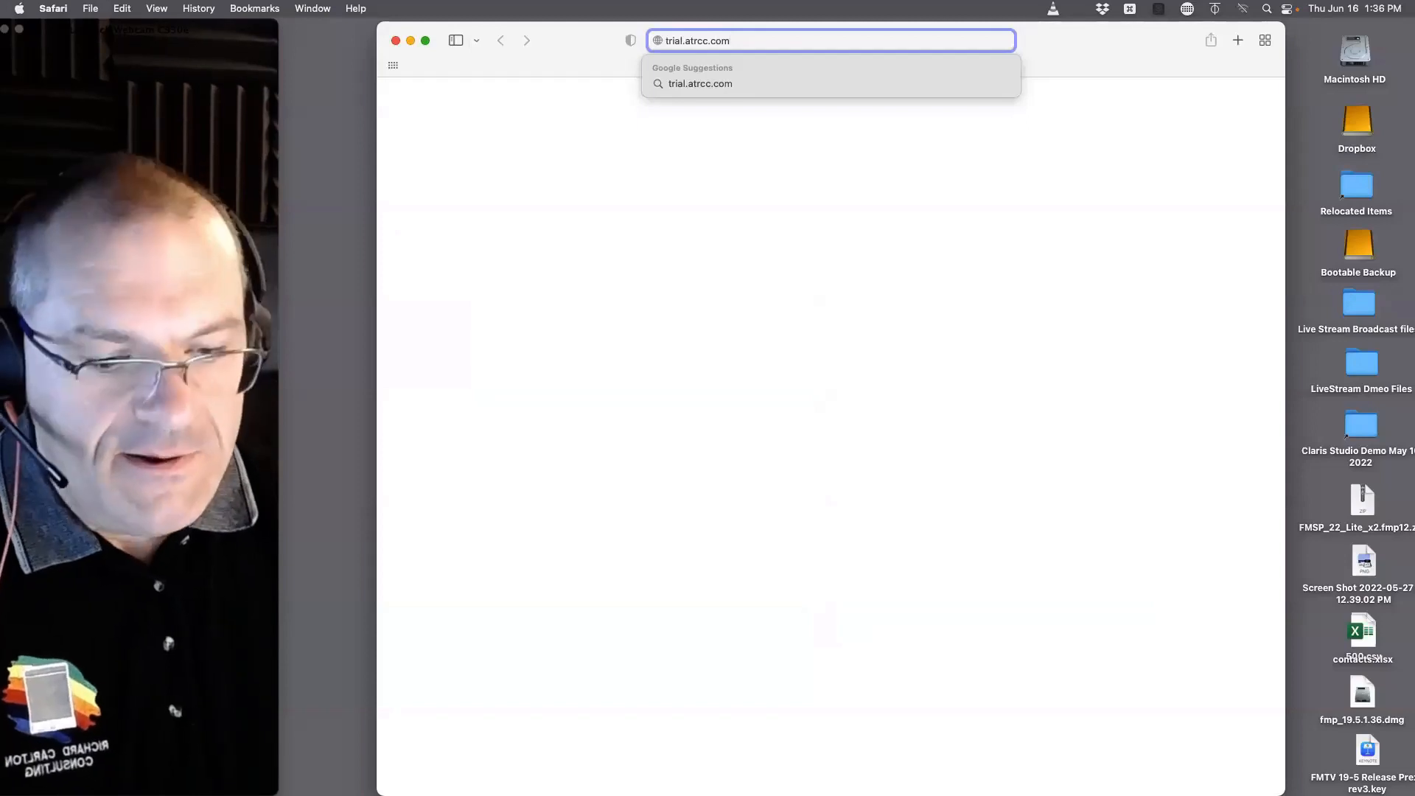
type(":16001")
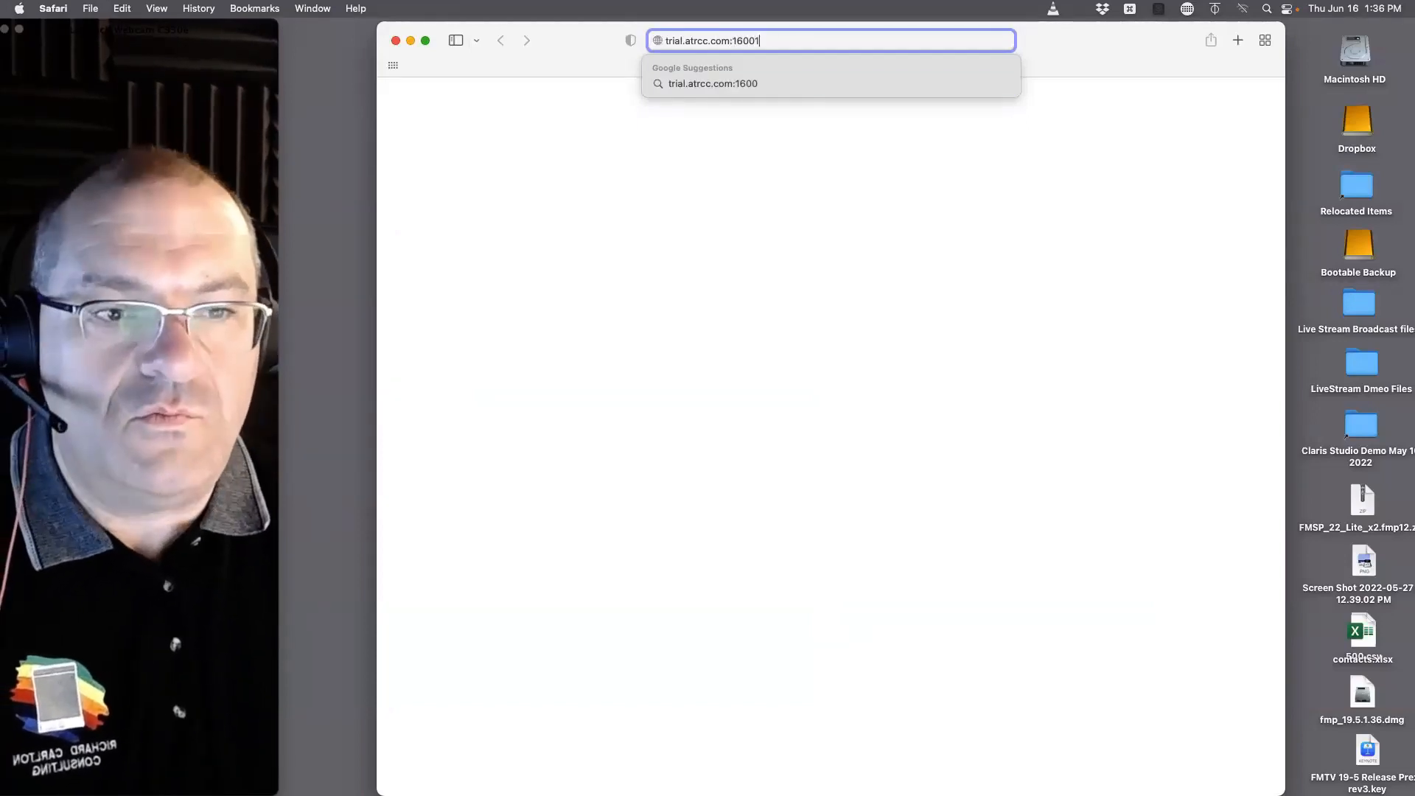
key("Return")
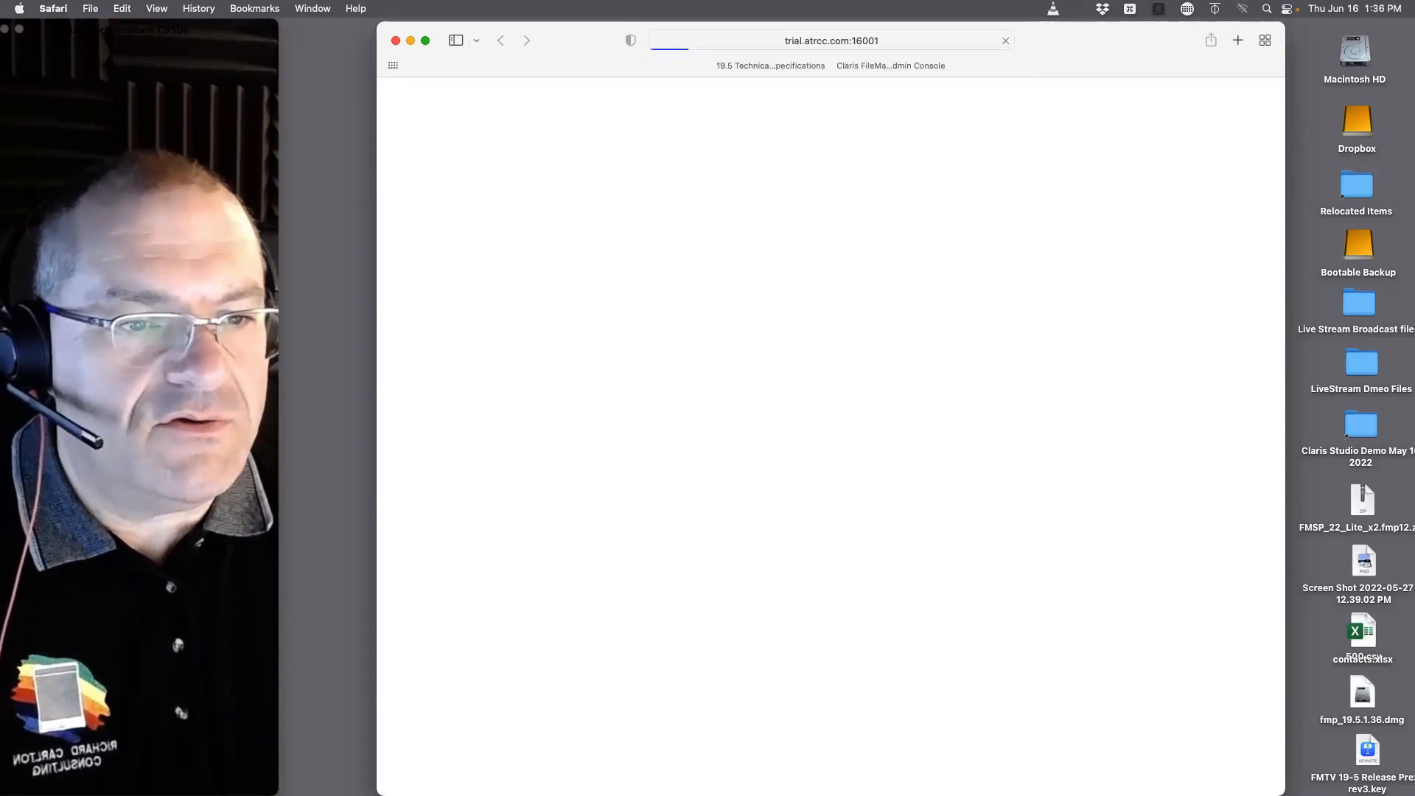
Step: Change the port in the trial.atrcc.com address to 16000 and load it
left_click(730, 41)
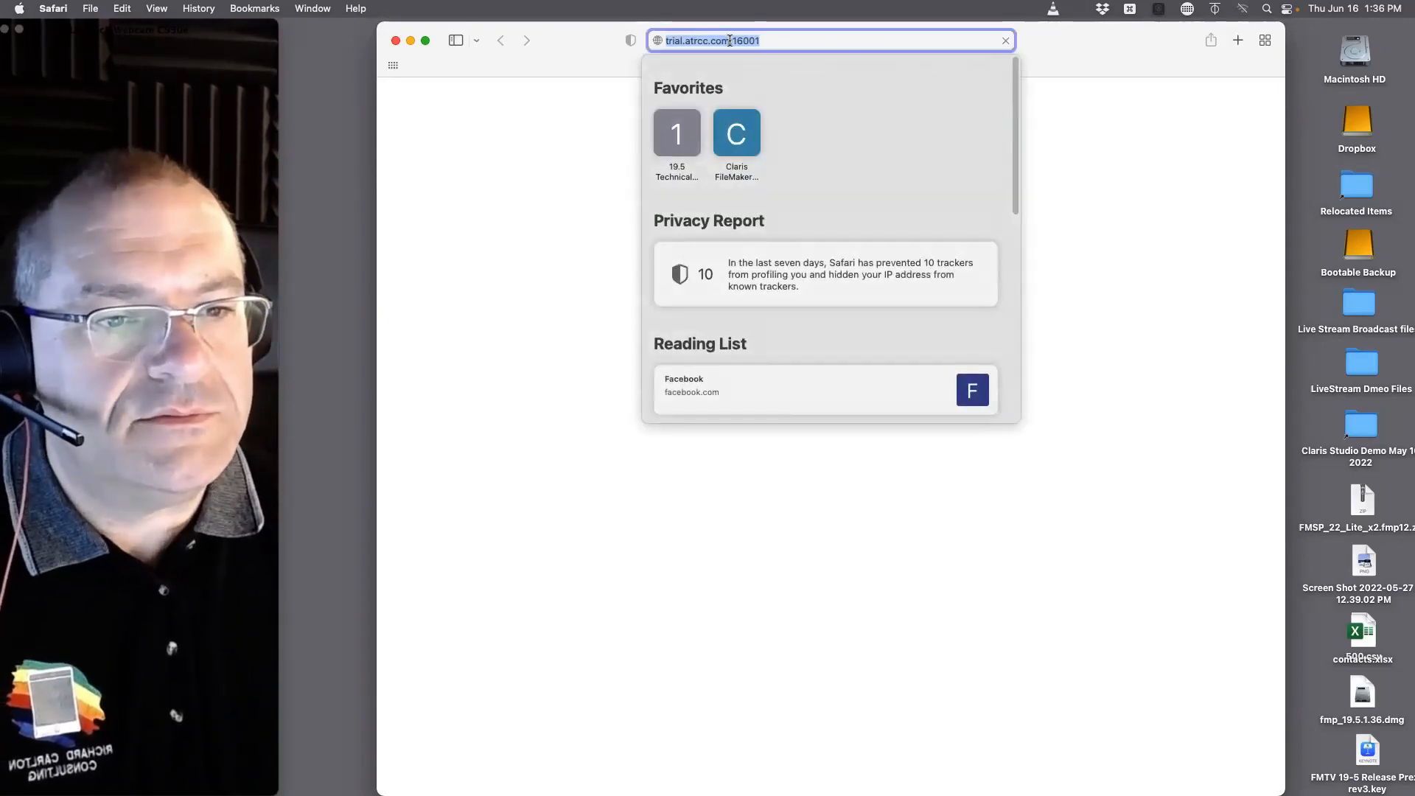
key("Right")
key("BackSpace")
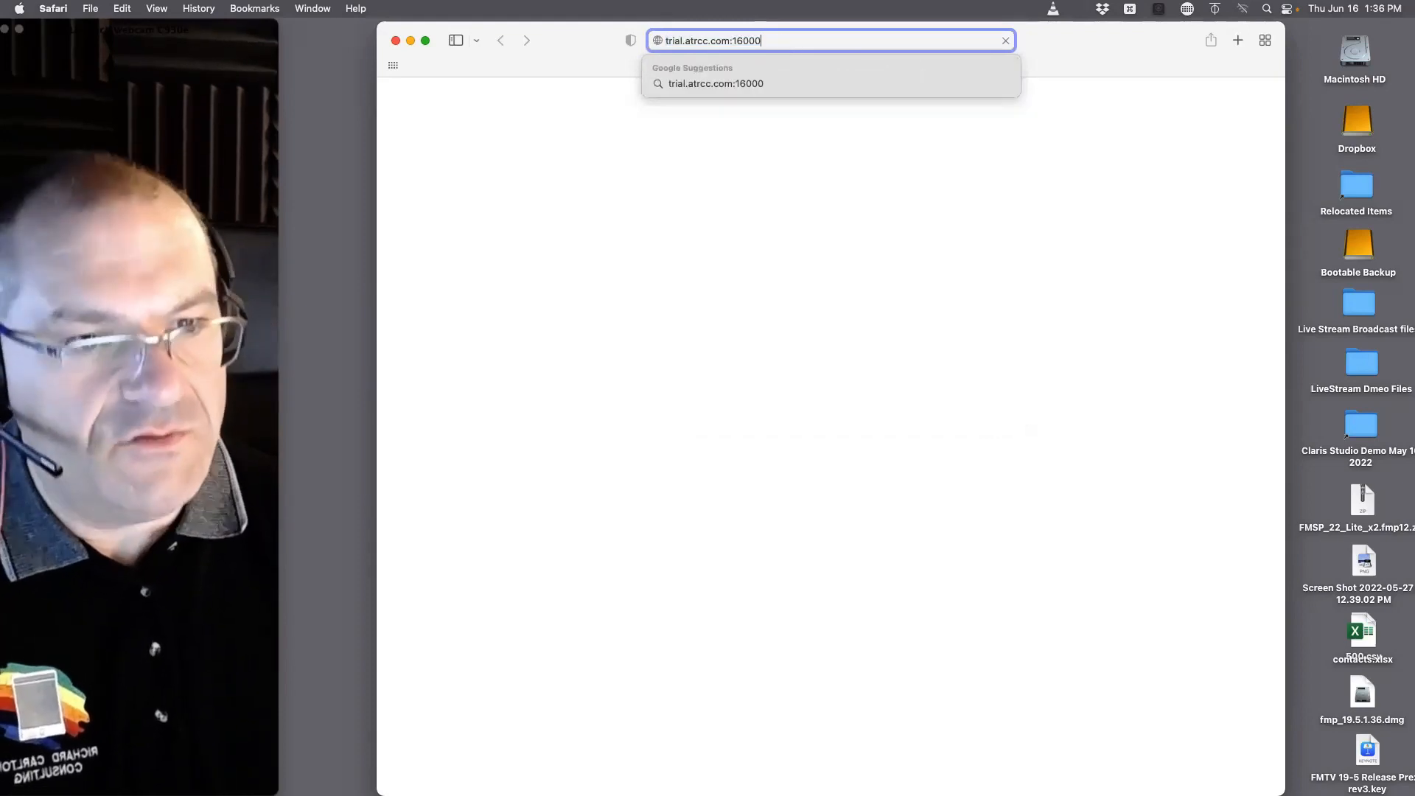
key("Return")
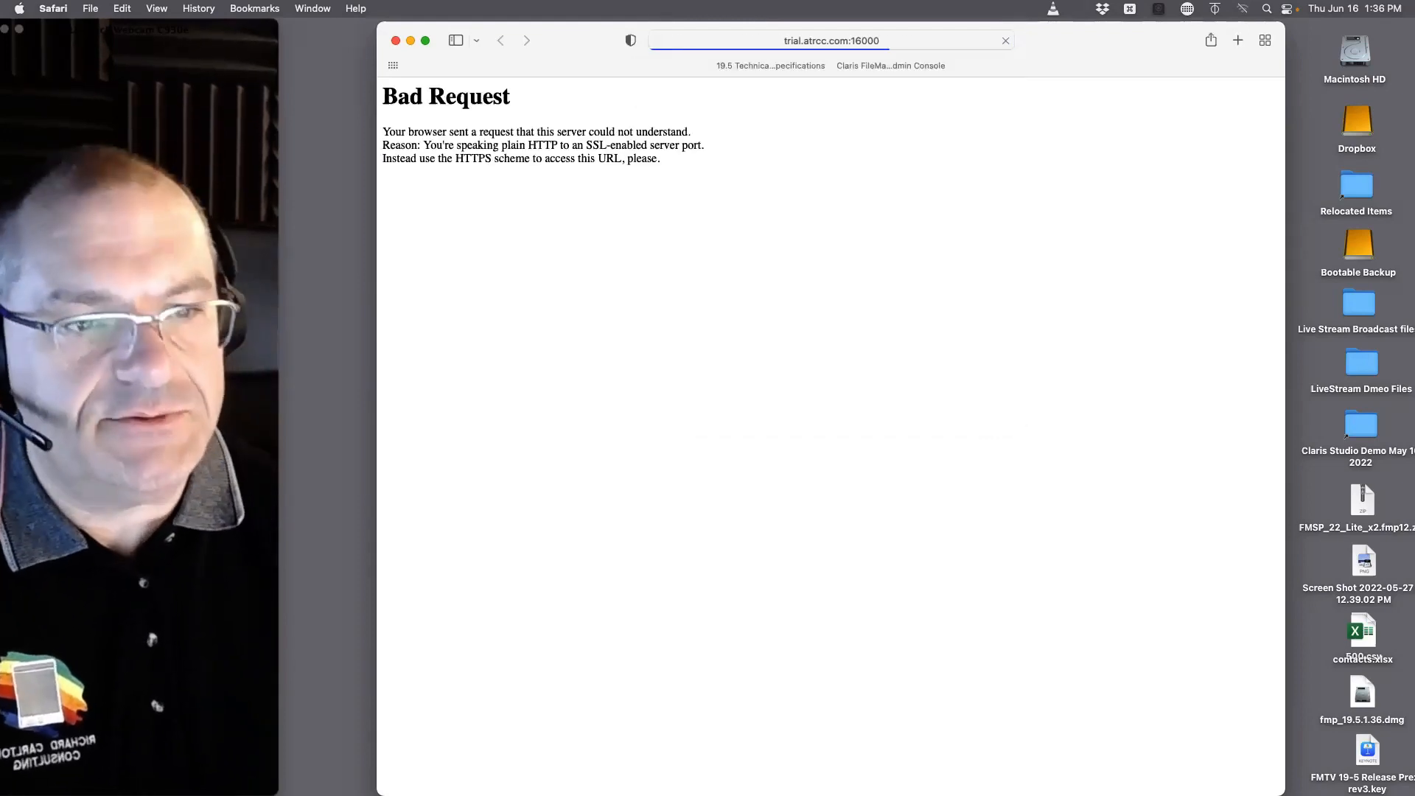
left_click(678, 41)
left_click(678, 43)
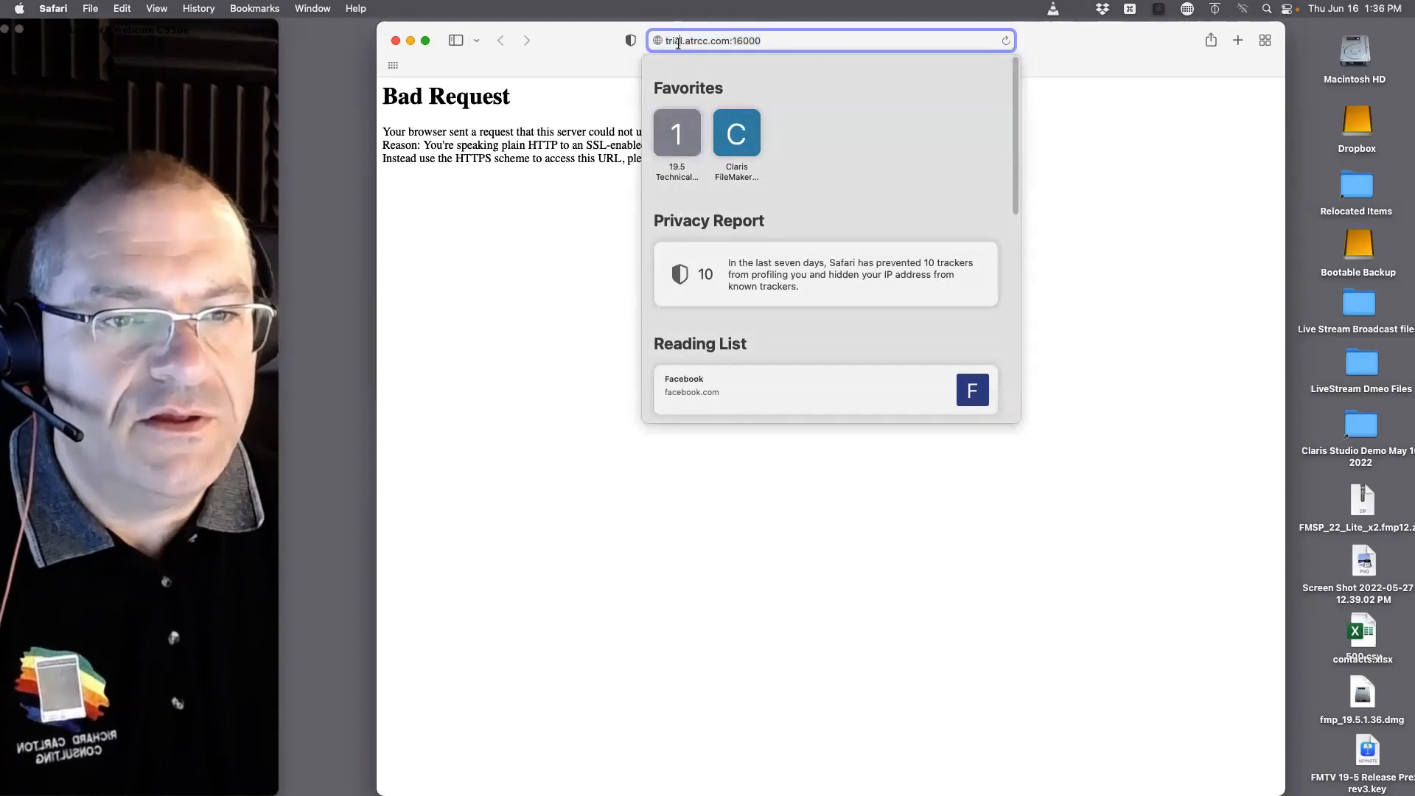
type("https")
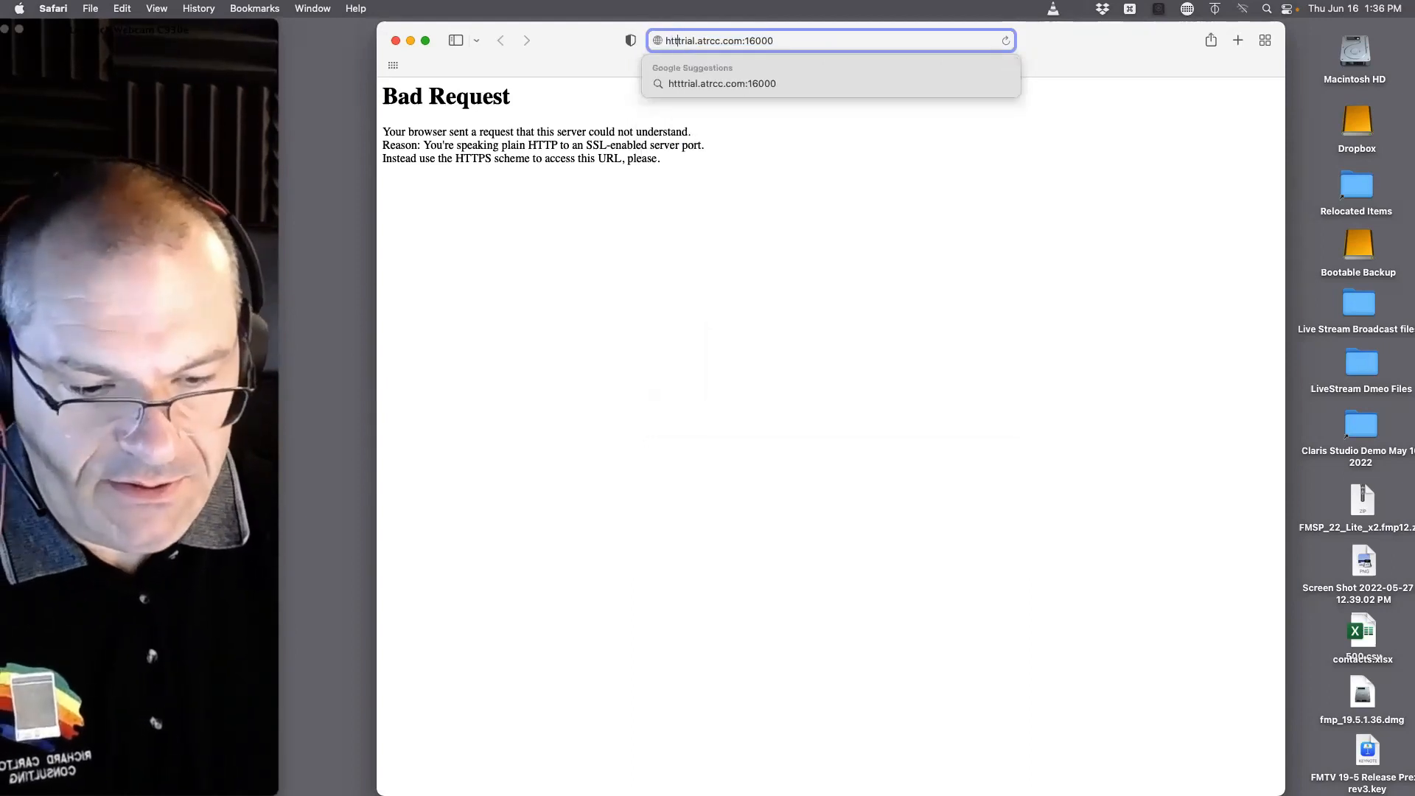
type("://")
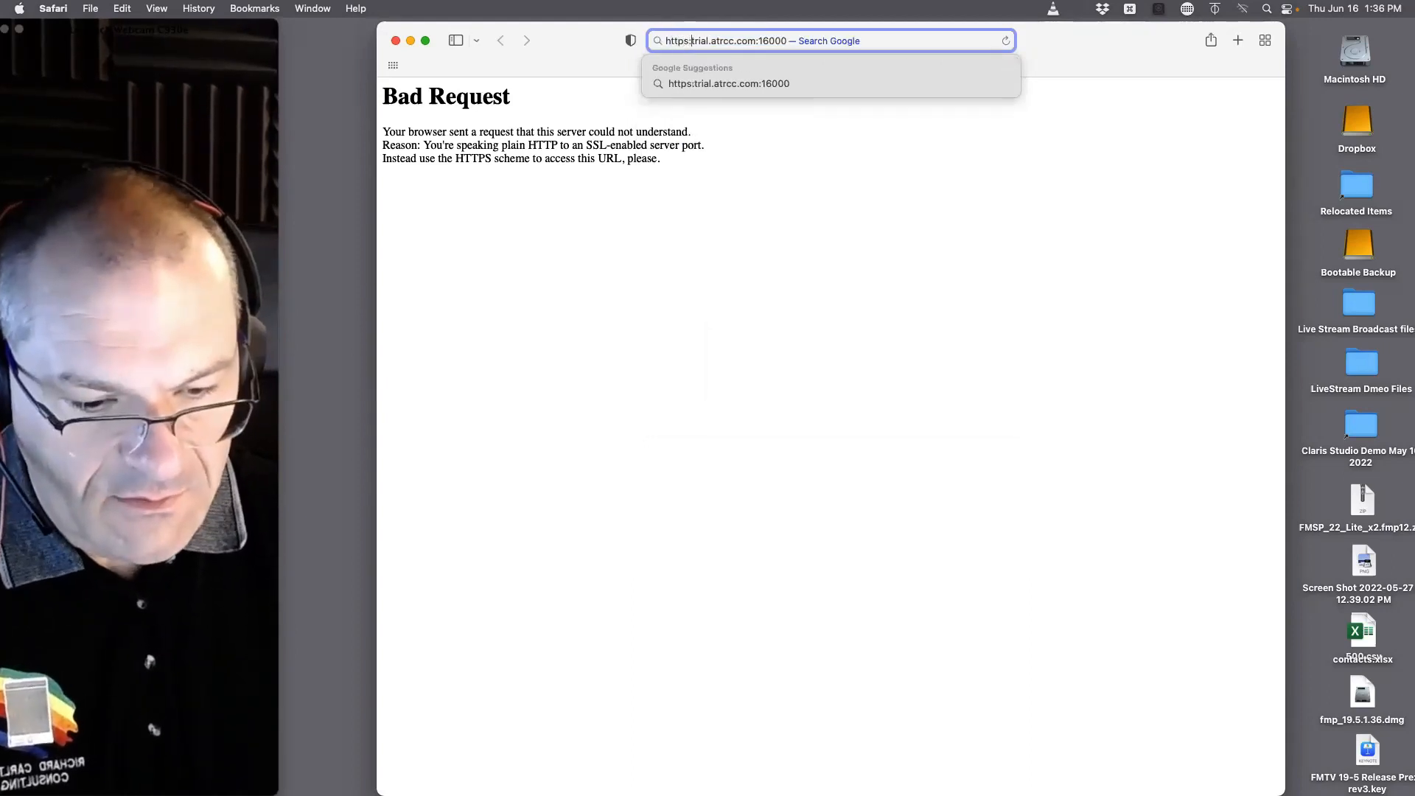
key("Return")
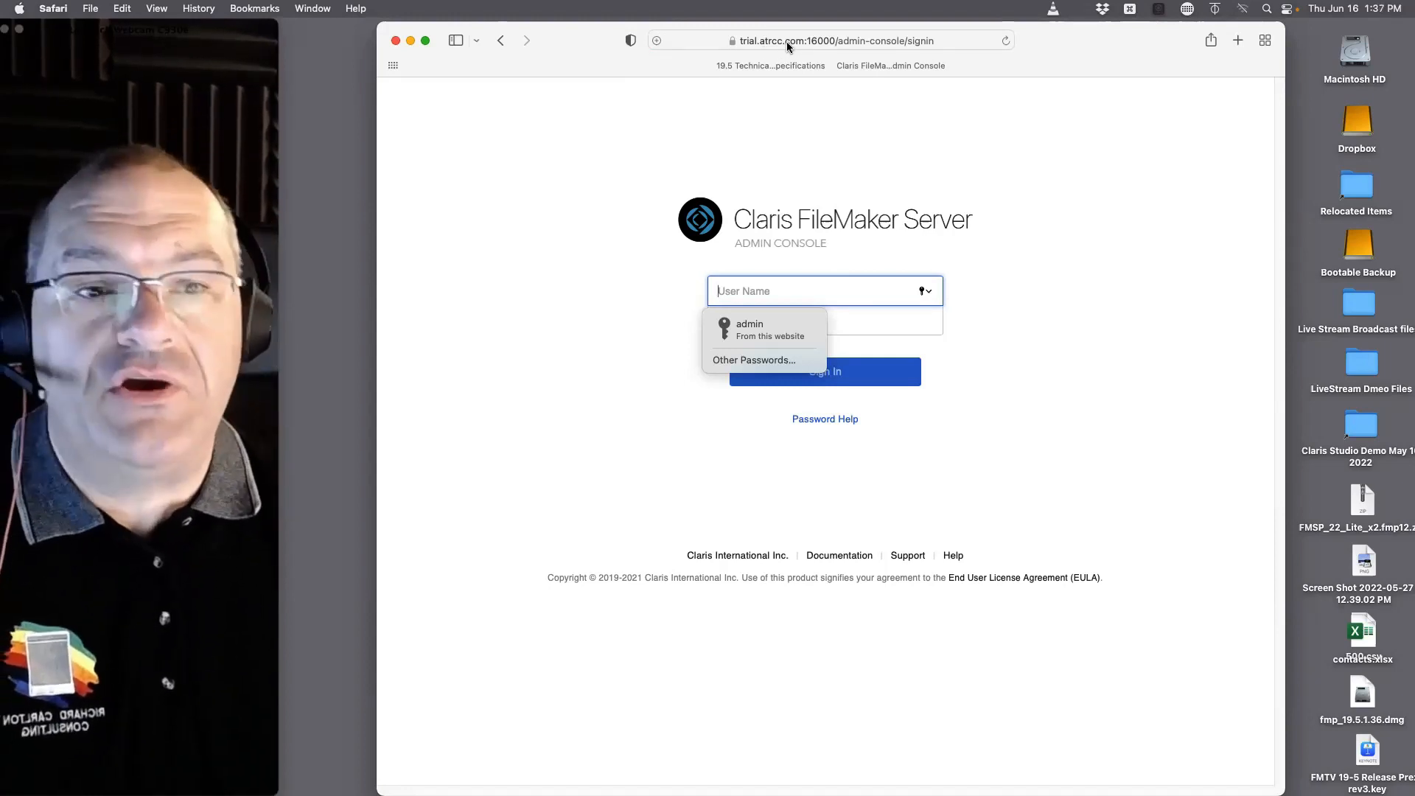
Step: Open the bookmarked Claris FileMaker Server Admin Console at 195linux.atrcc.com
left_click(787, 40)
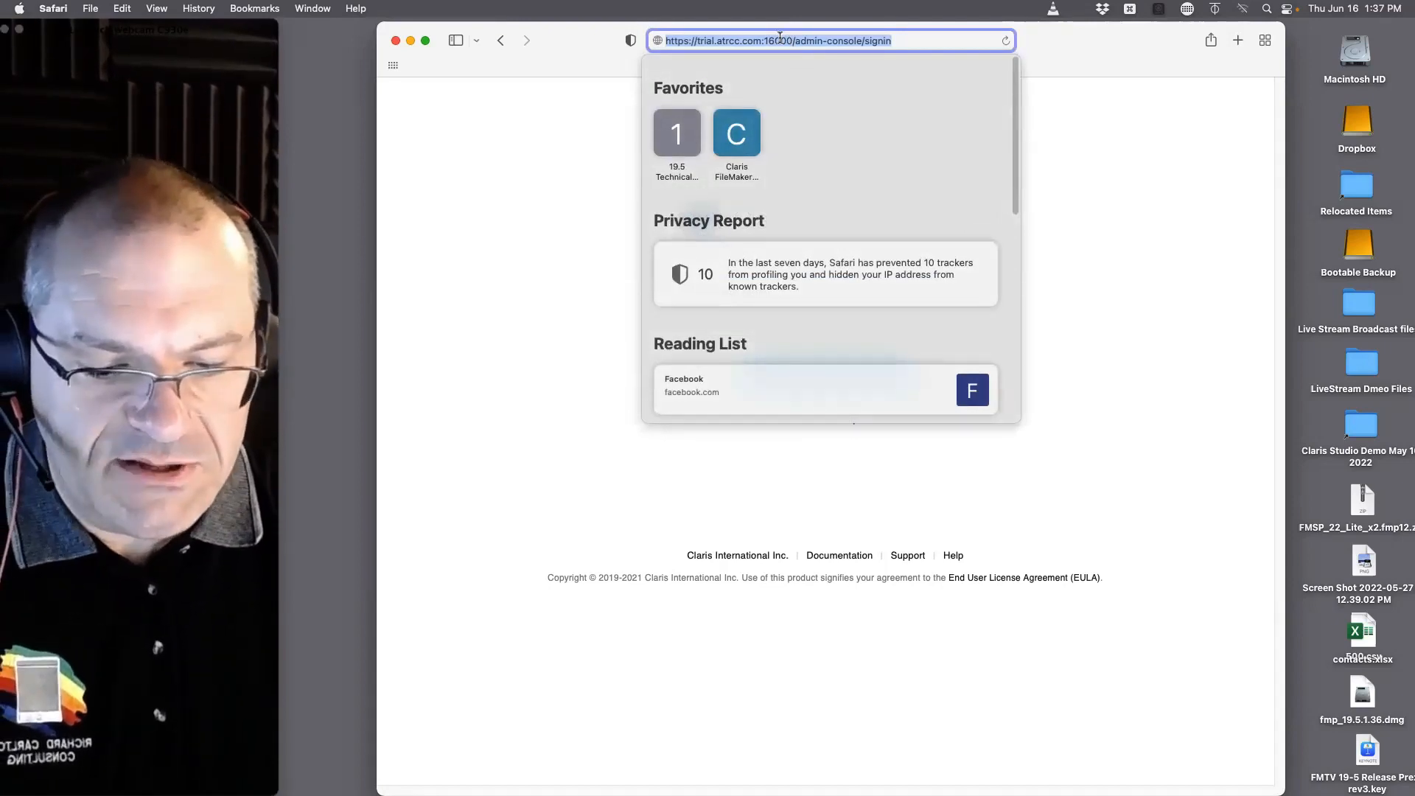
type("l")
left_click(511, 161)
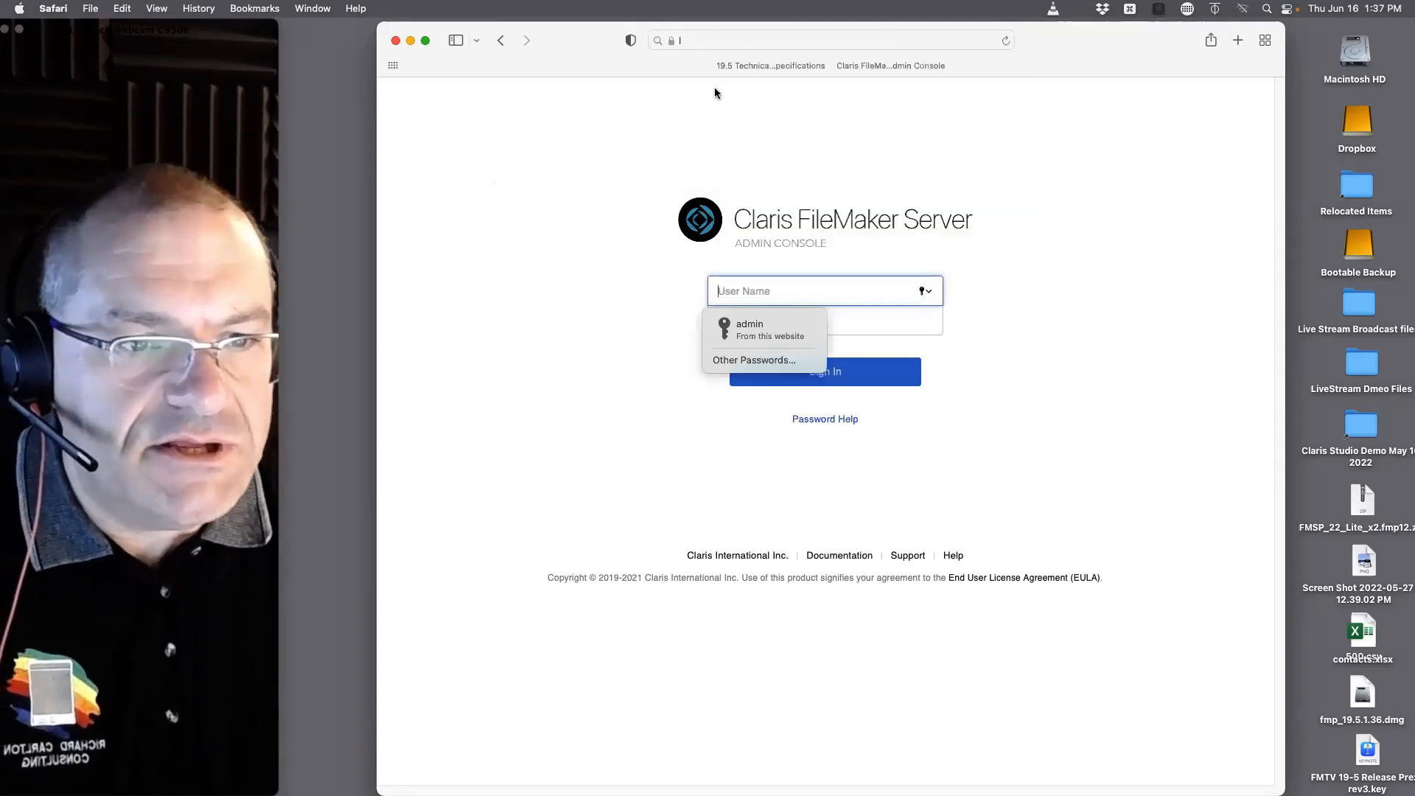
left_click(879, 66)
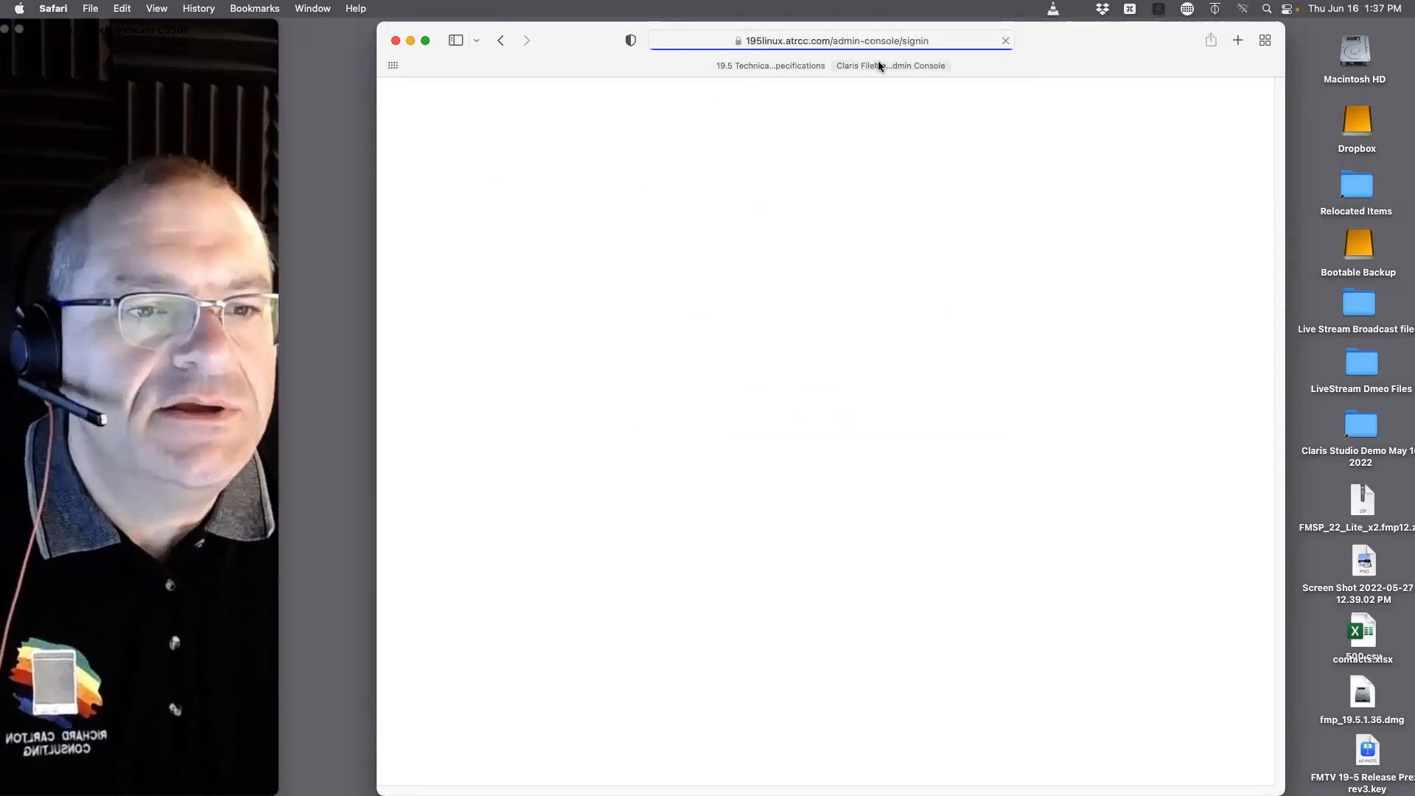
Step: Cut the admin-console/signin path from the 195linux.atrcc.com address and load the server's root website
left_click(788, 42)
left_click(787, 44)
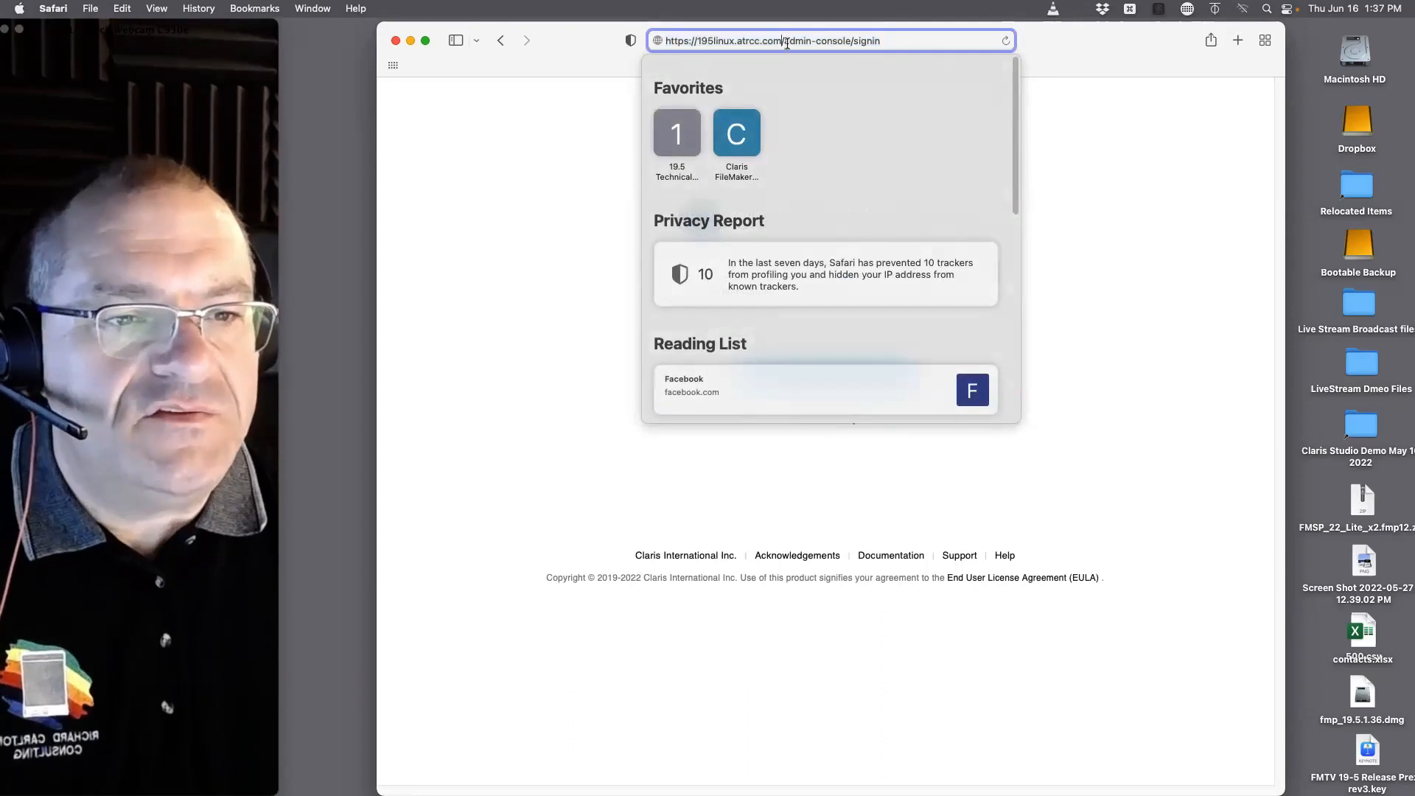
left_click_drag(787, 44, 883, 42)
key("super+x")
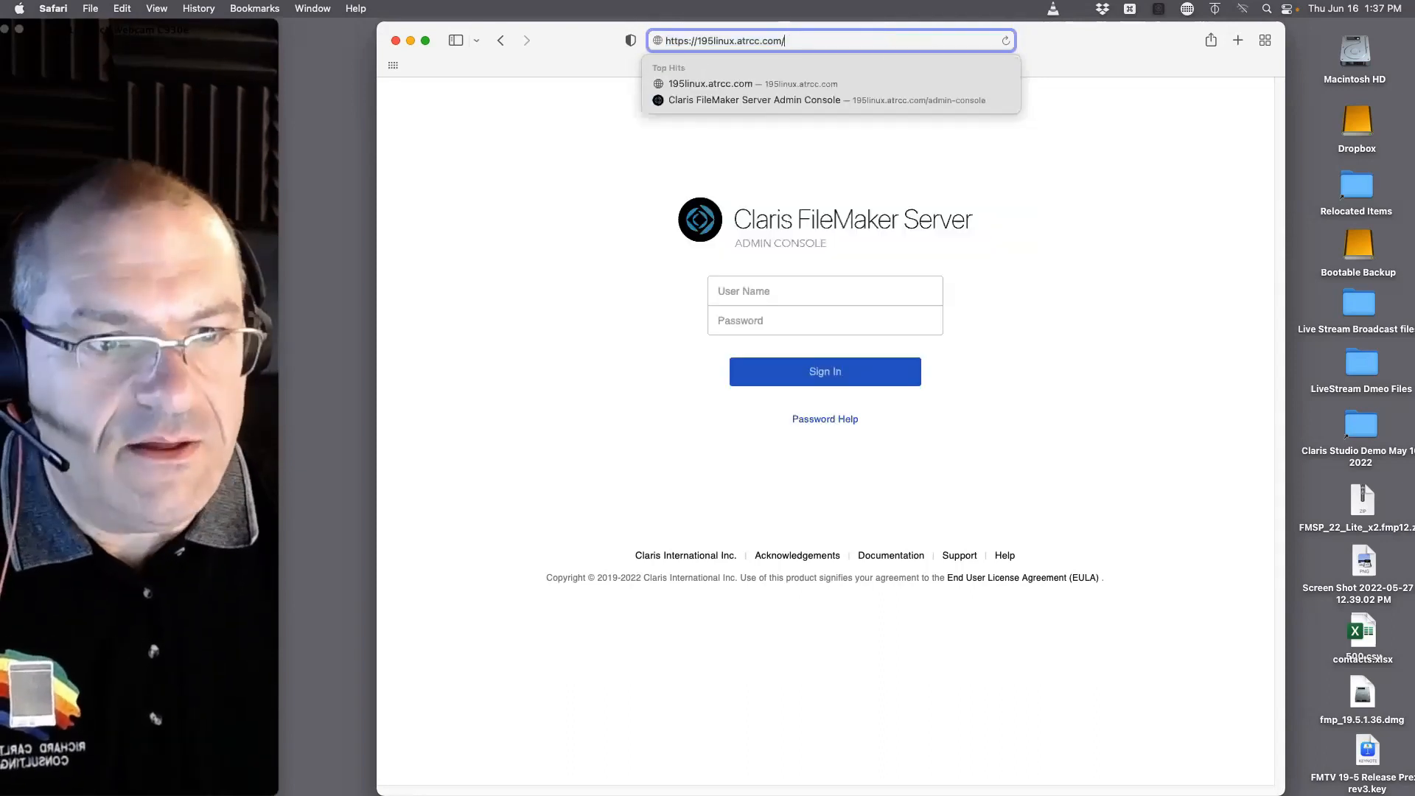
key("Return")
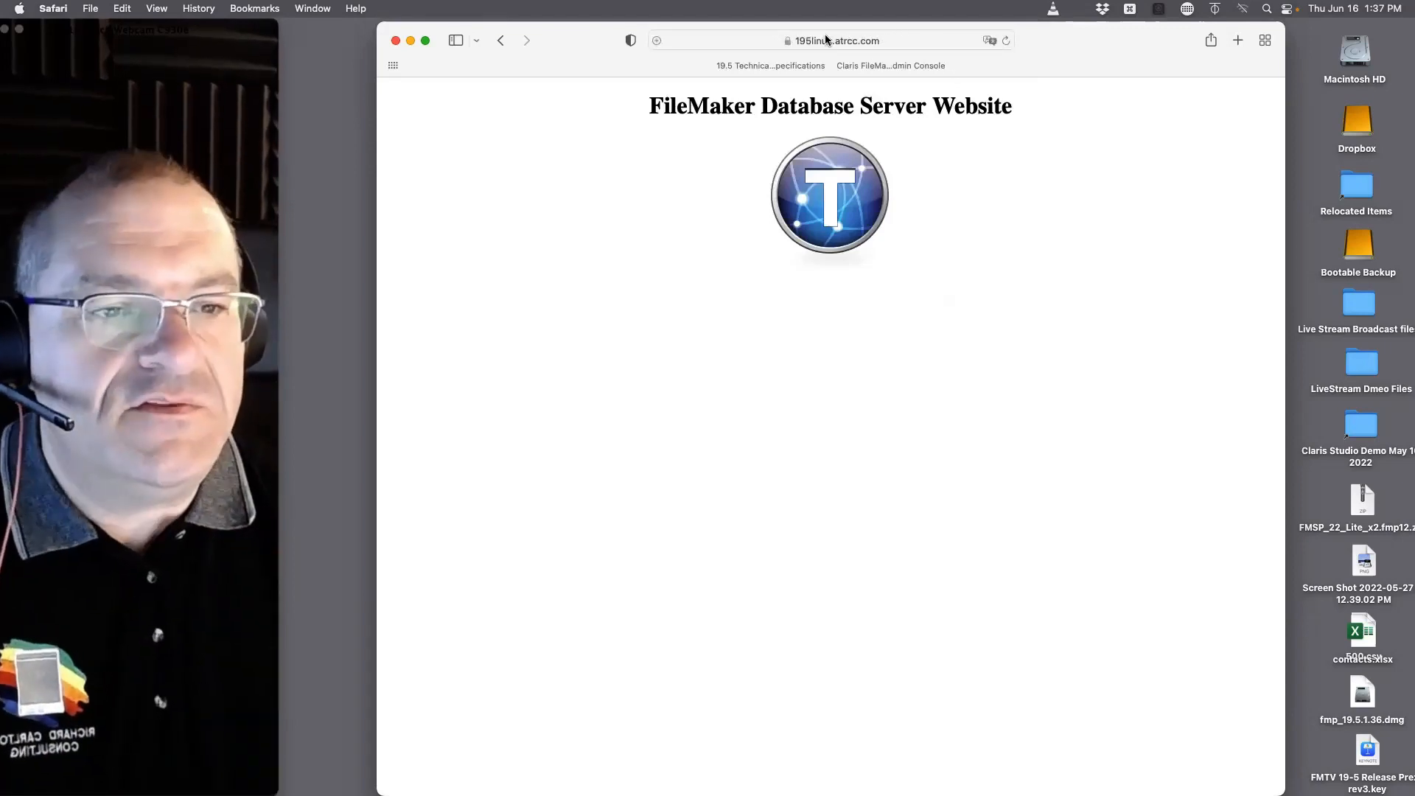
Step: Restore the admin-console/signin path and return to the 195linux.atrcc.com Admin Console sign-in page
left_click(896, 42)
left_click(864, 39)
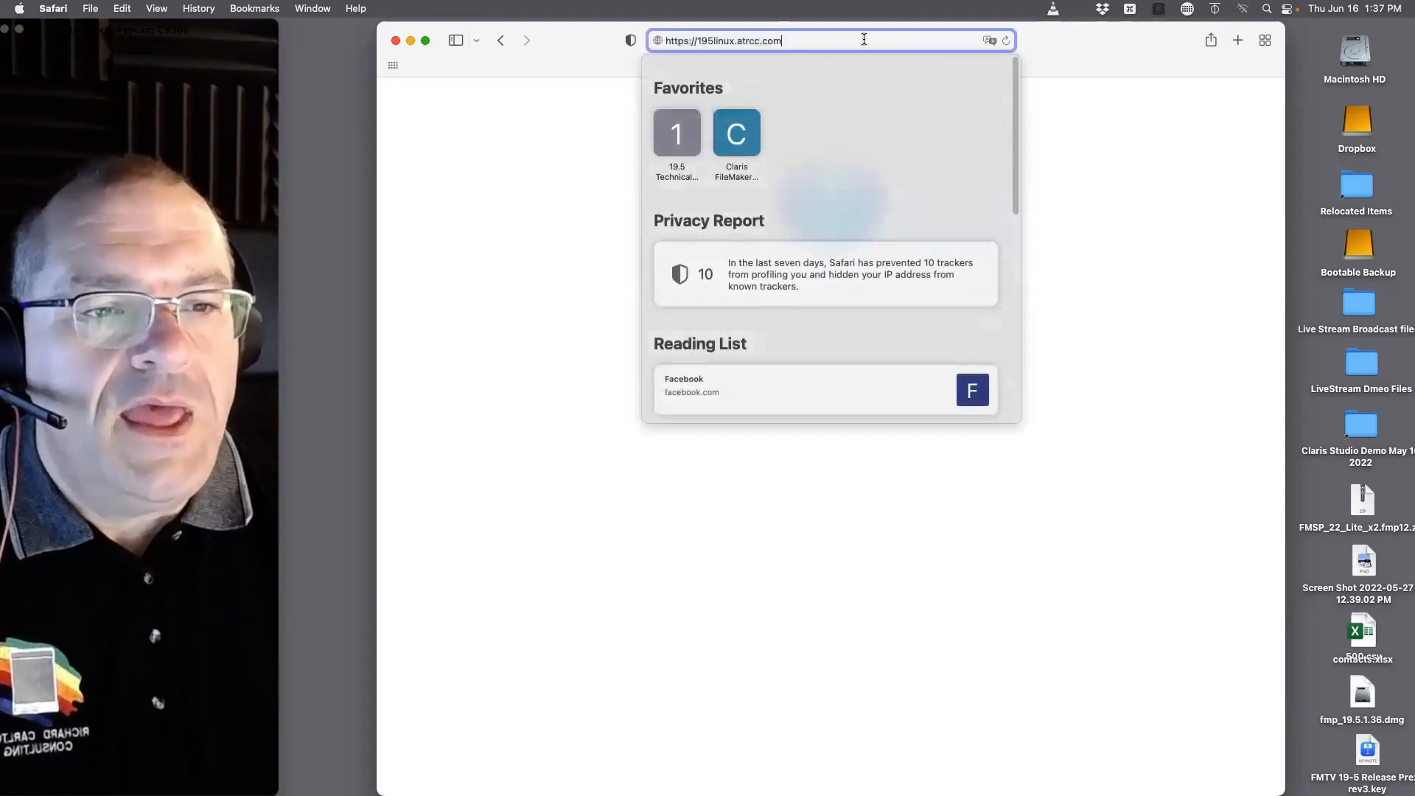
key("super+v")
key("super+a")
key("super+v")
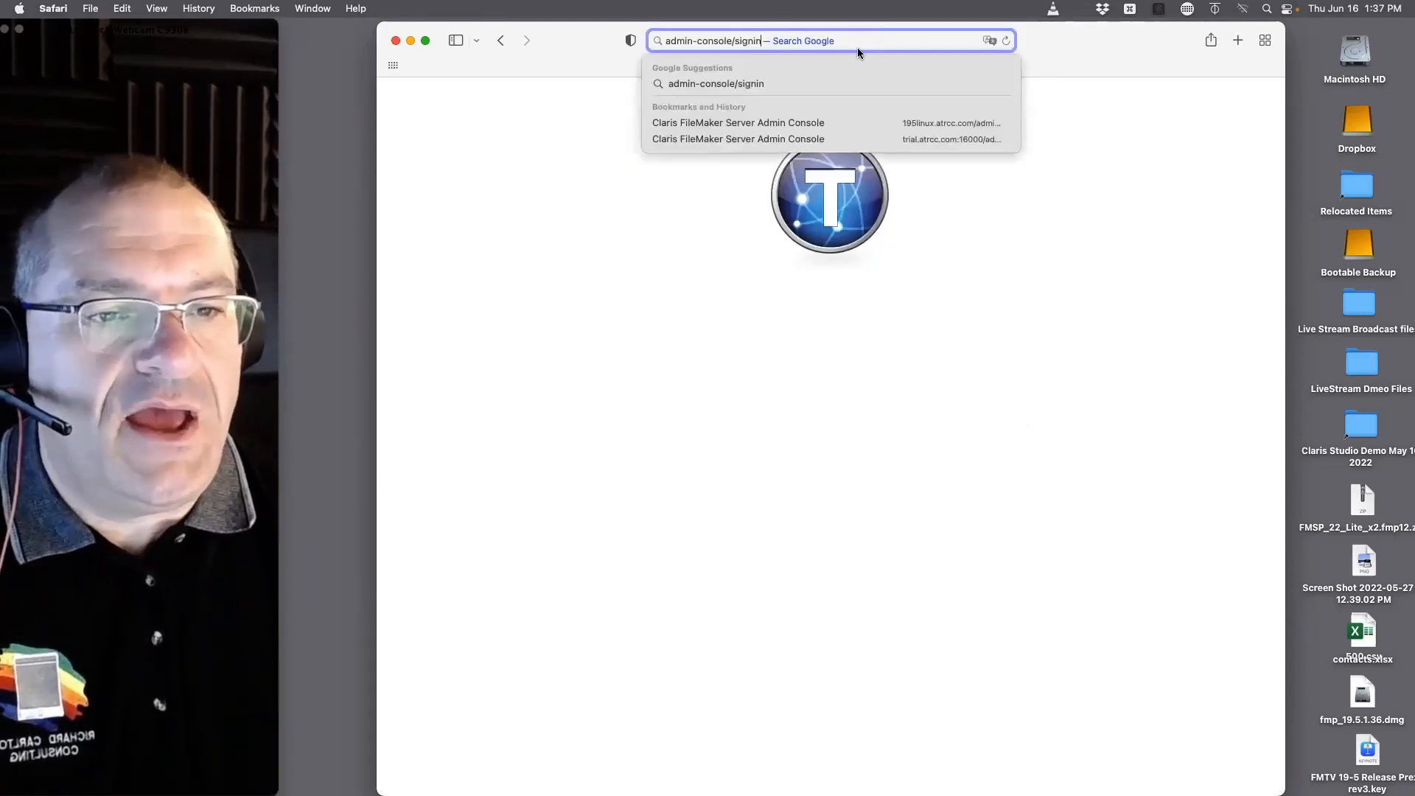
left_click(861, 84)
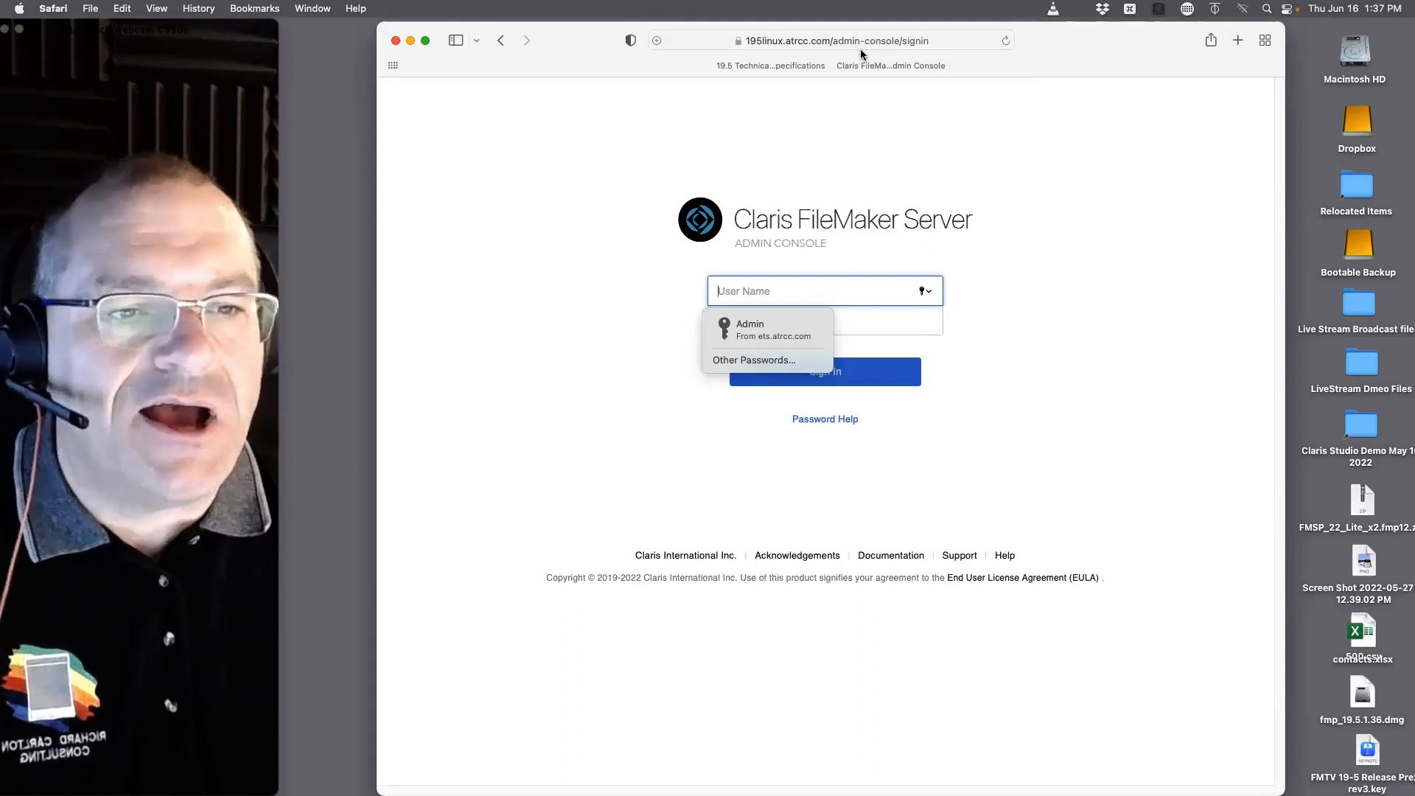
Step: Remove signin from the end of the address and load 195linux.atrcc.com/admin-console/
left_click(894, 41)
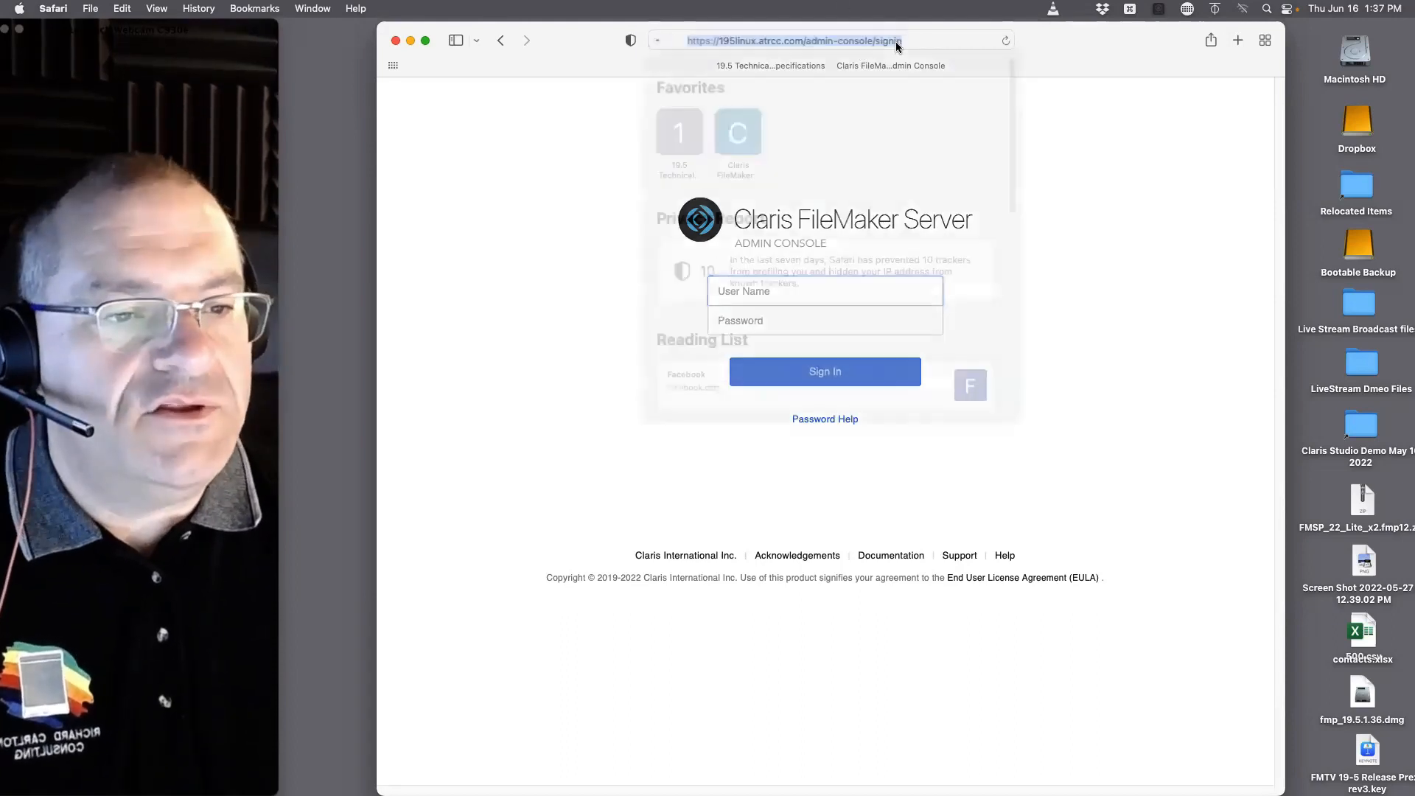
double_click(874, 42)
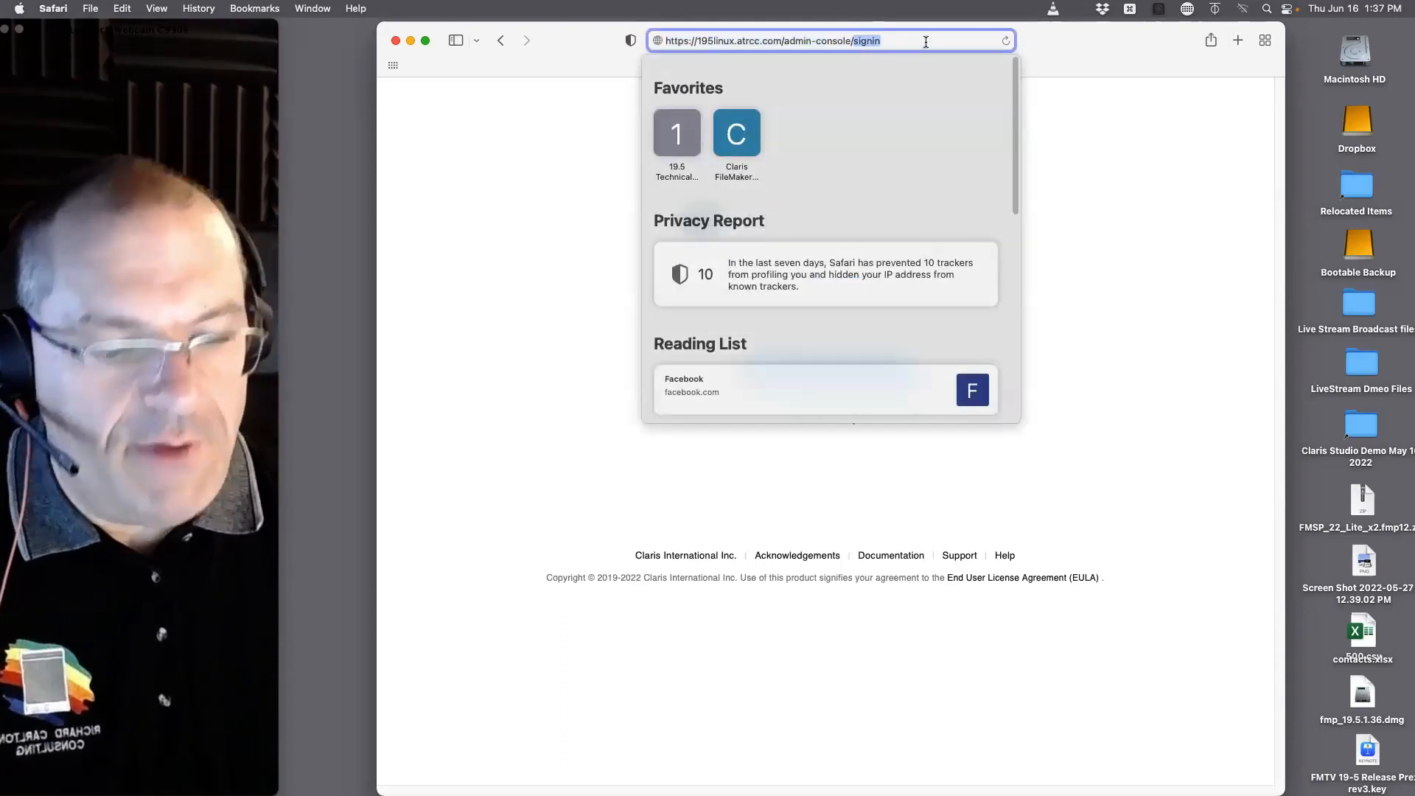
key("BackSpace")
key("Return")
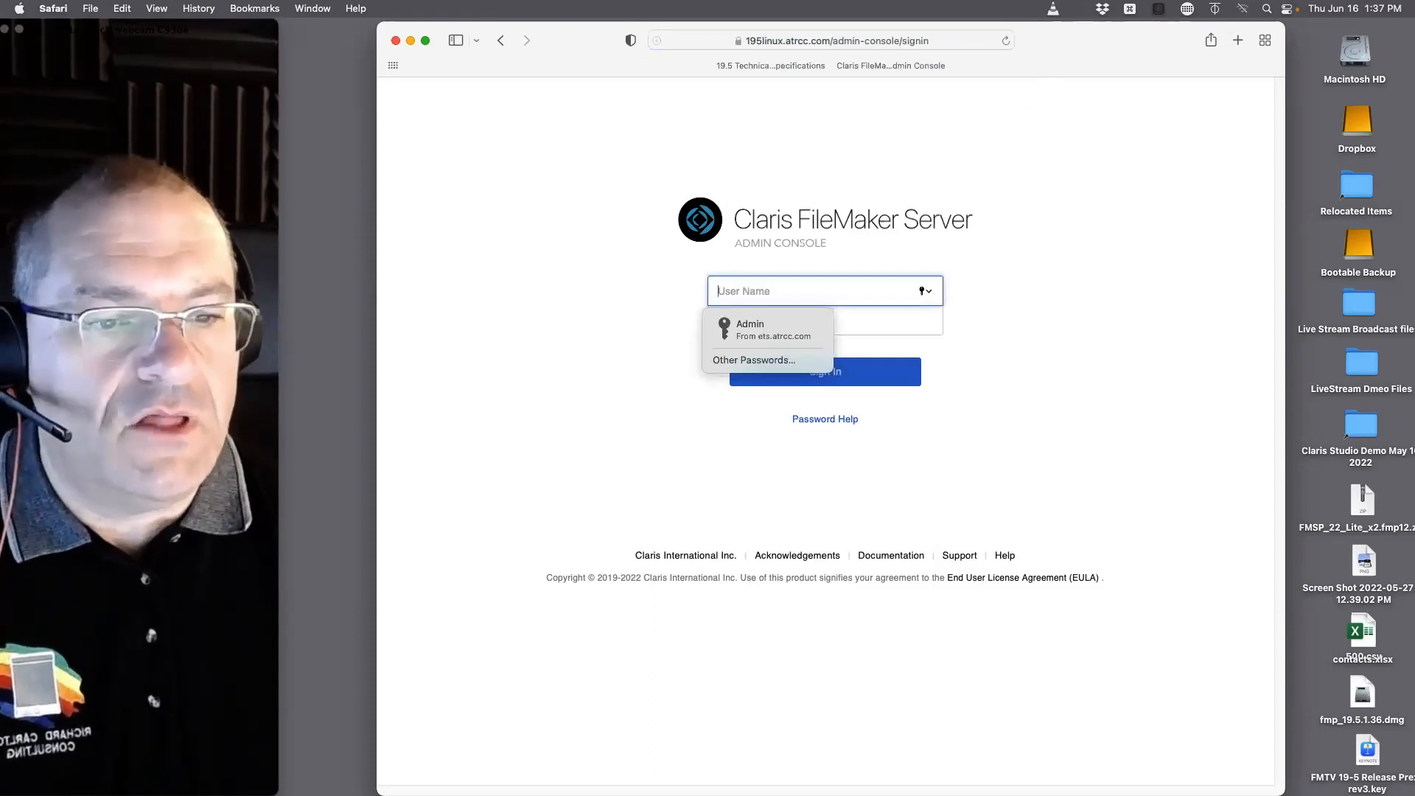
Step: Highlight the https scheme in the Admin Console address, and switch back to the EC2 launch page in Chrome
key("super+l")
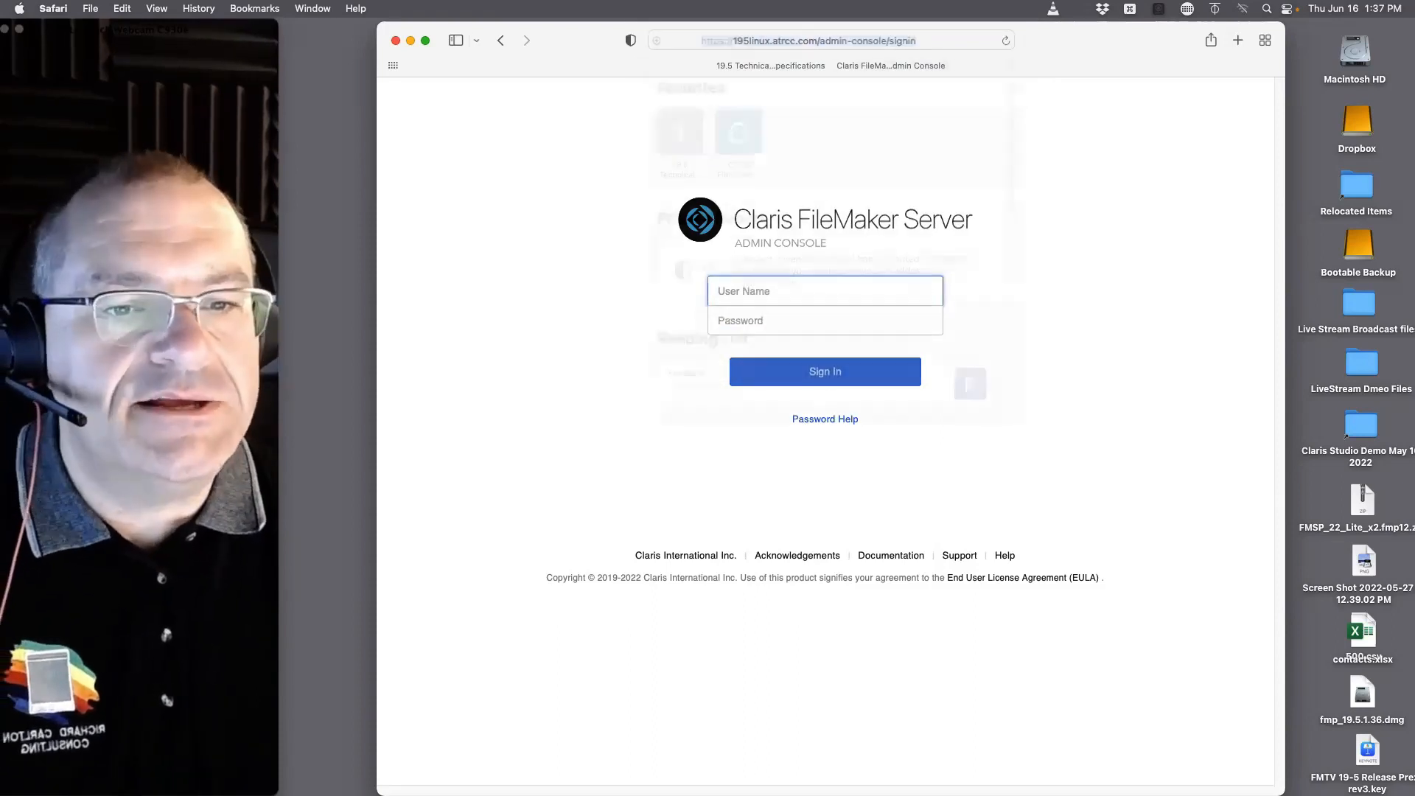
double_click(677, 41)
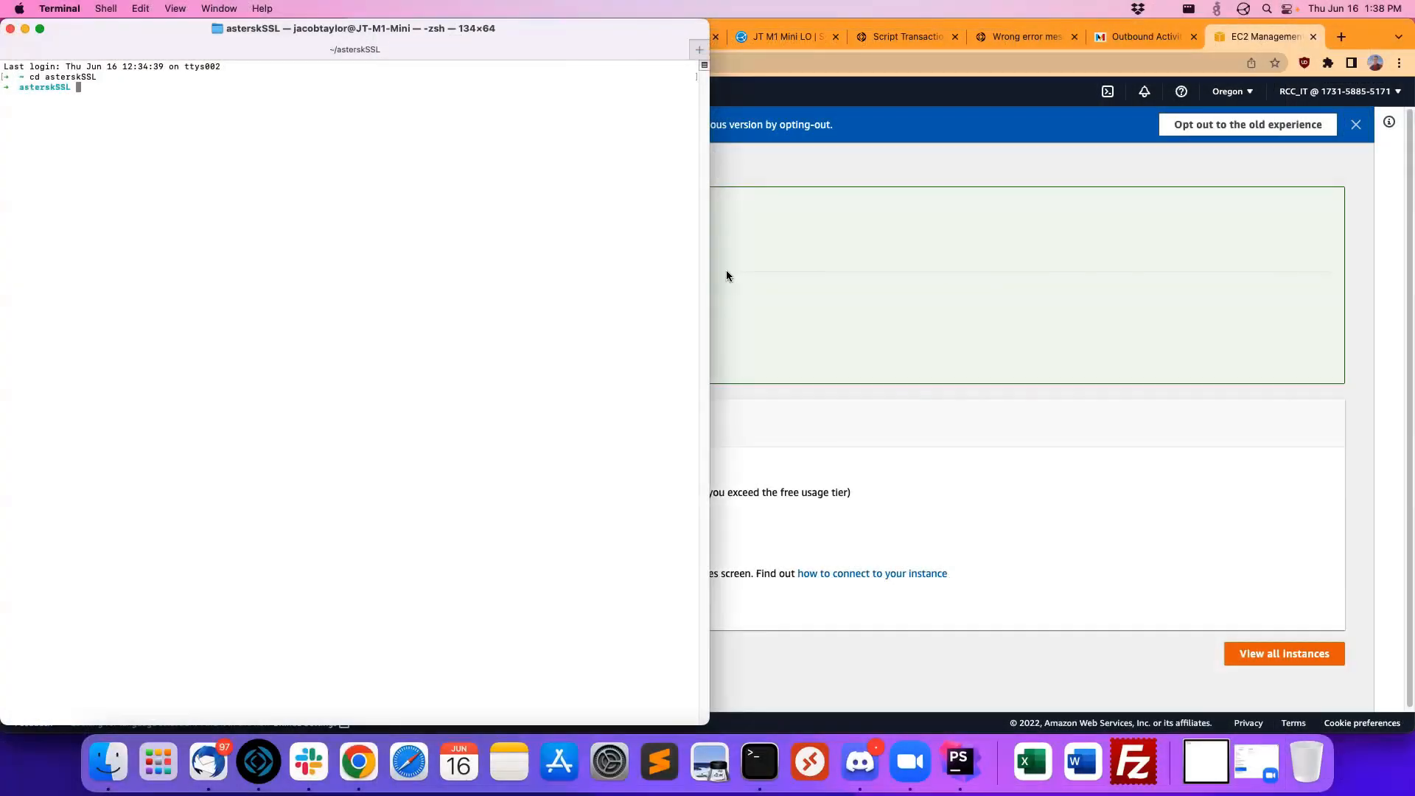
left_click(727, 271)
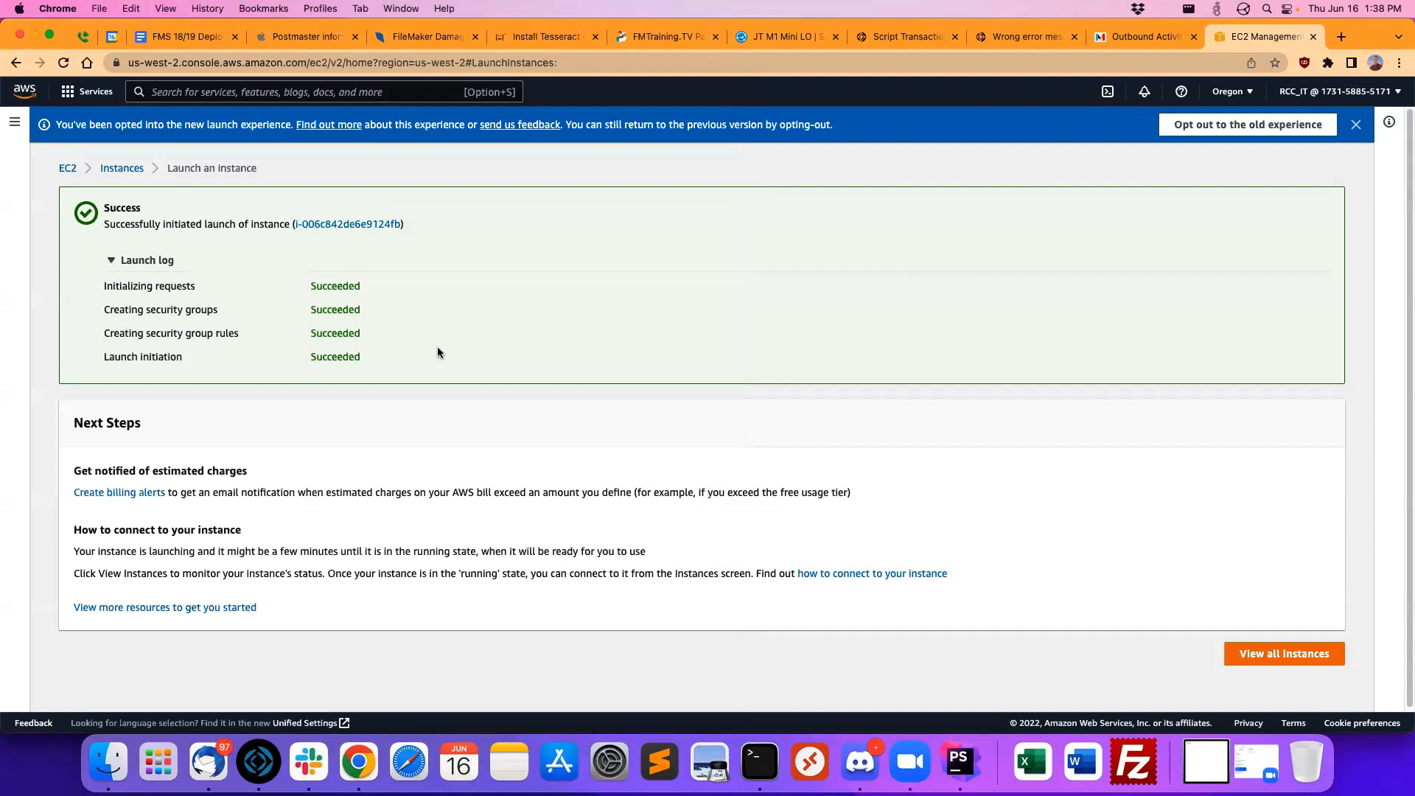
Step: Open the newly launched Linux FileMaker Server instance and examine its details, status checks and monitoring graphs
left_click(325, 224)
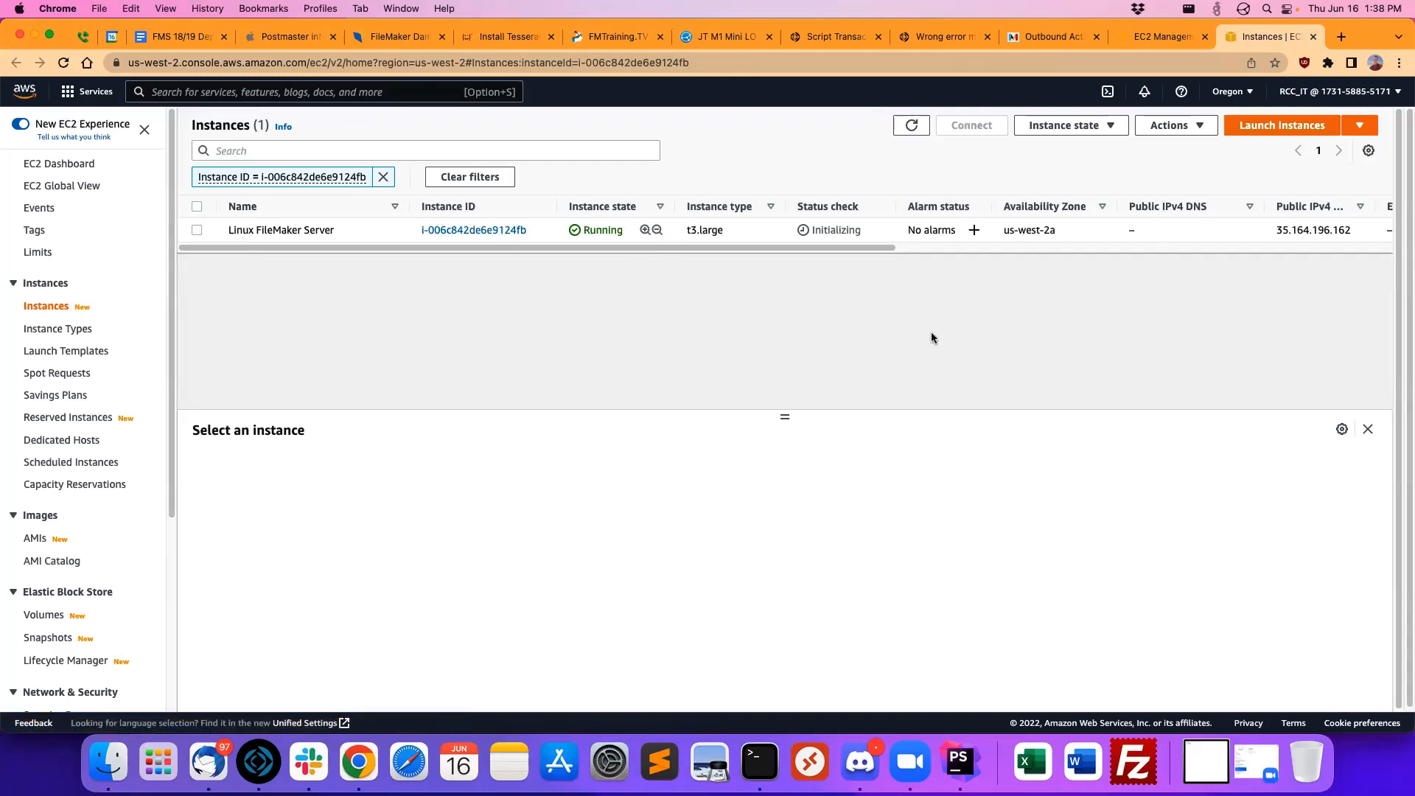
left_click(279, 230)
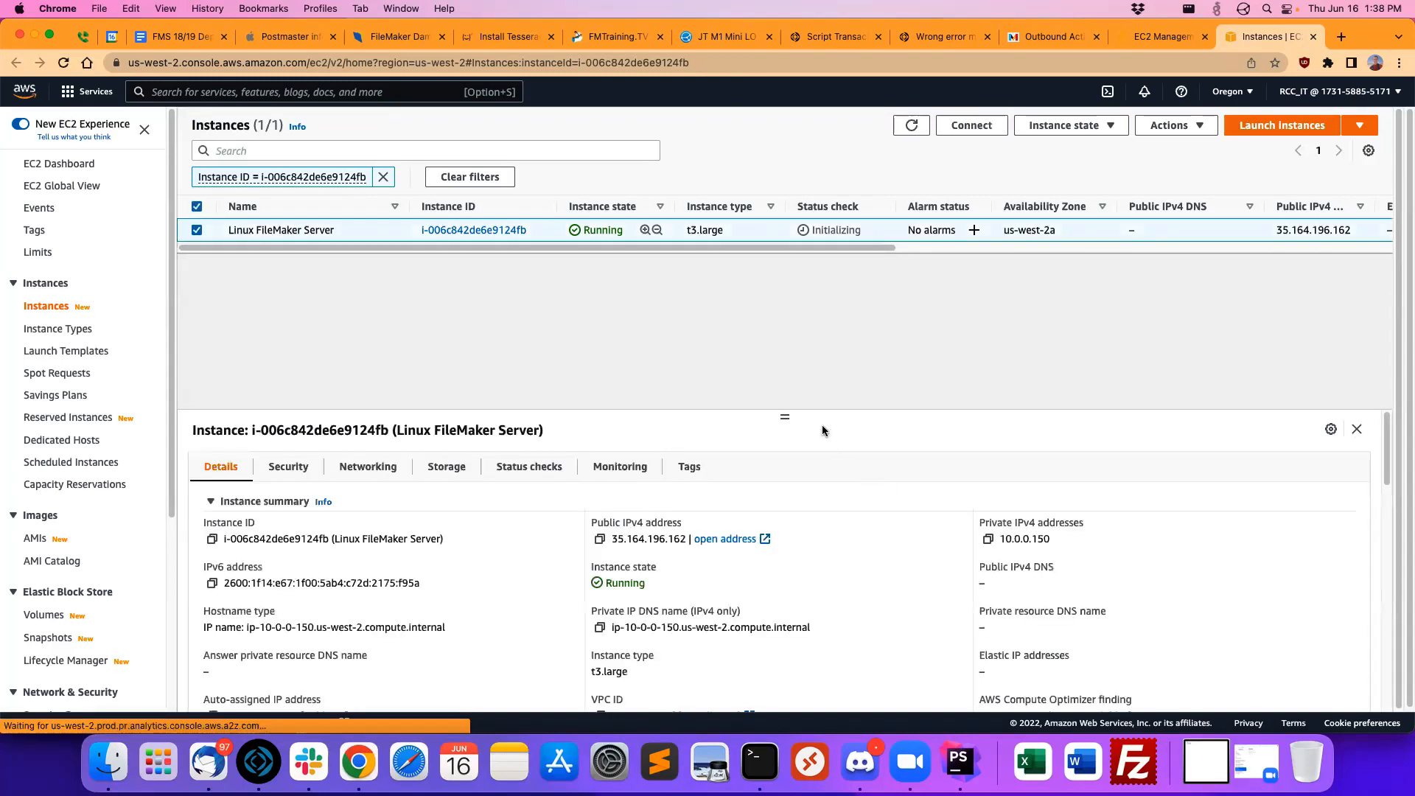
left_click_drag(823, 431, 718, 360)
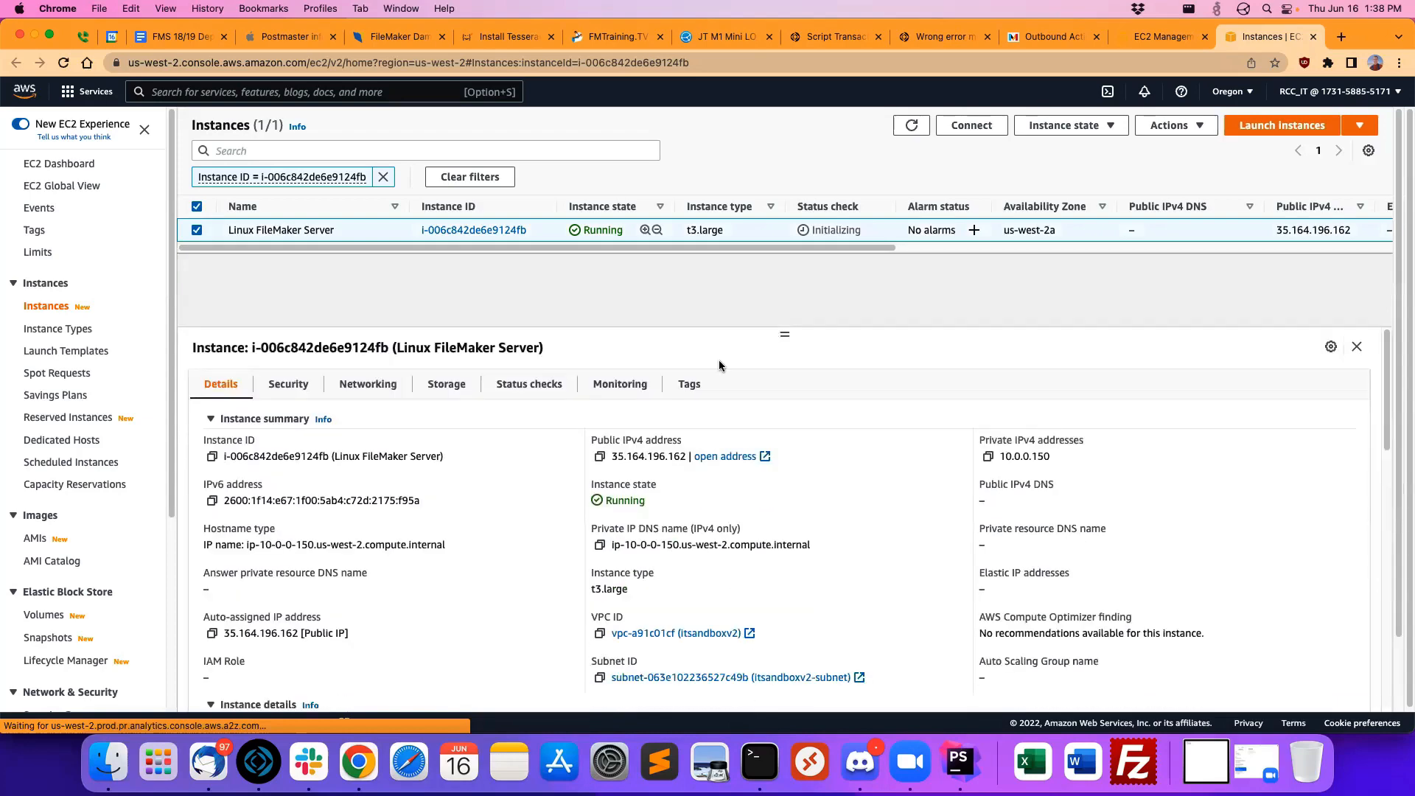
left_click(530, 385)
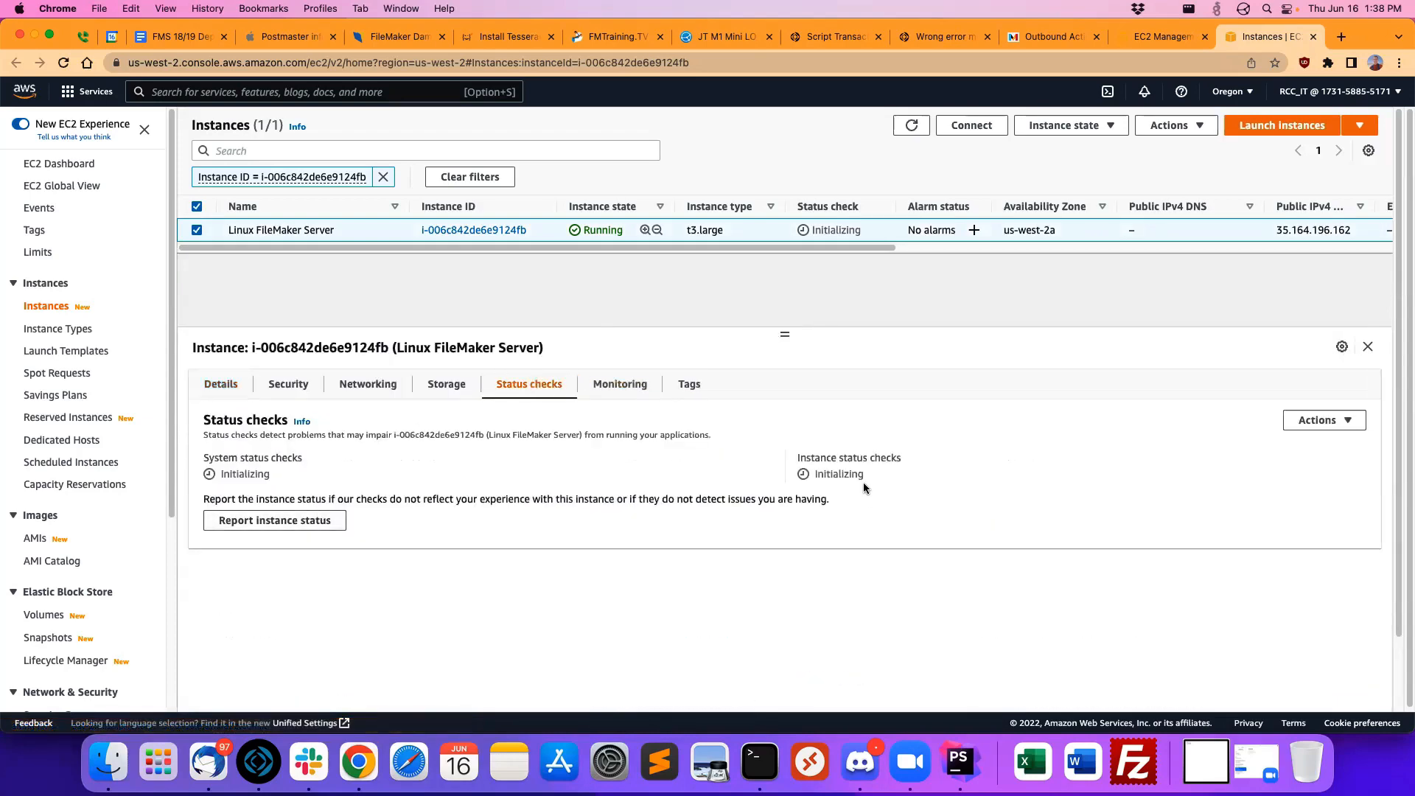
left_click(618, 386)
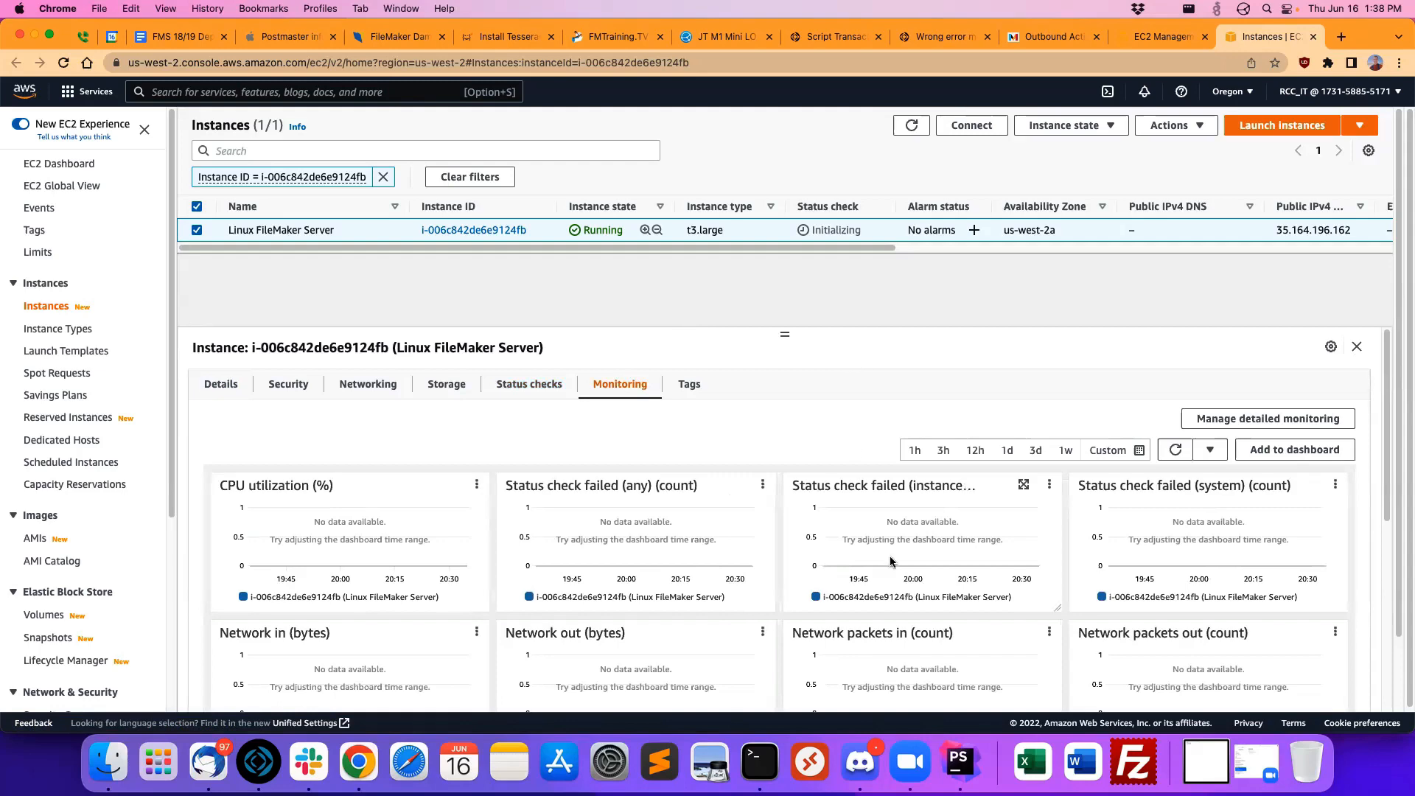
Step: Examine the Linux FileMaker Server instance's monitoring graphs, its details and the instance list columns, including the public IPv4 address
left_click_drag(1386, 470, 1392, 726)
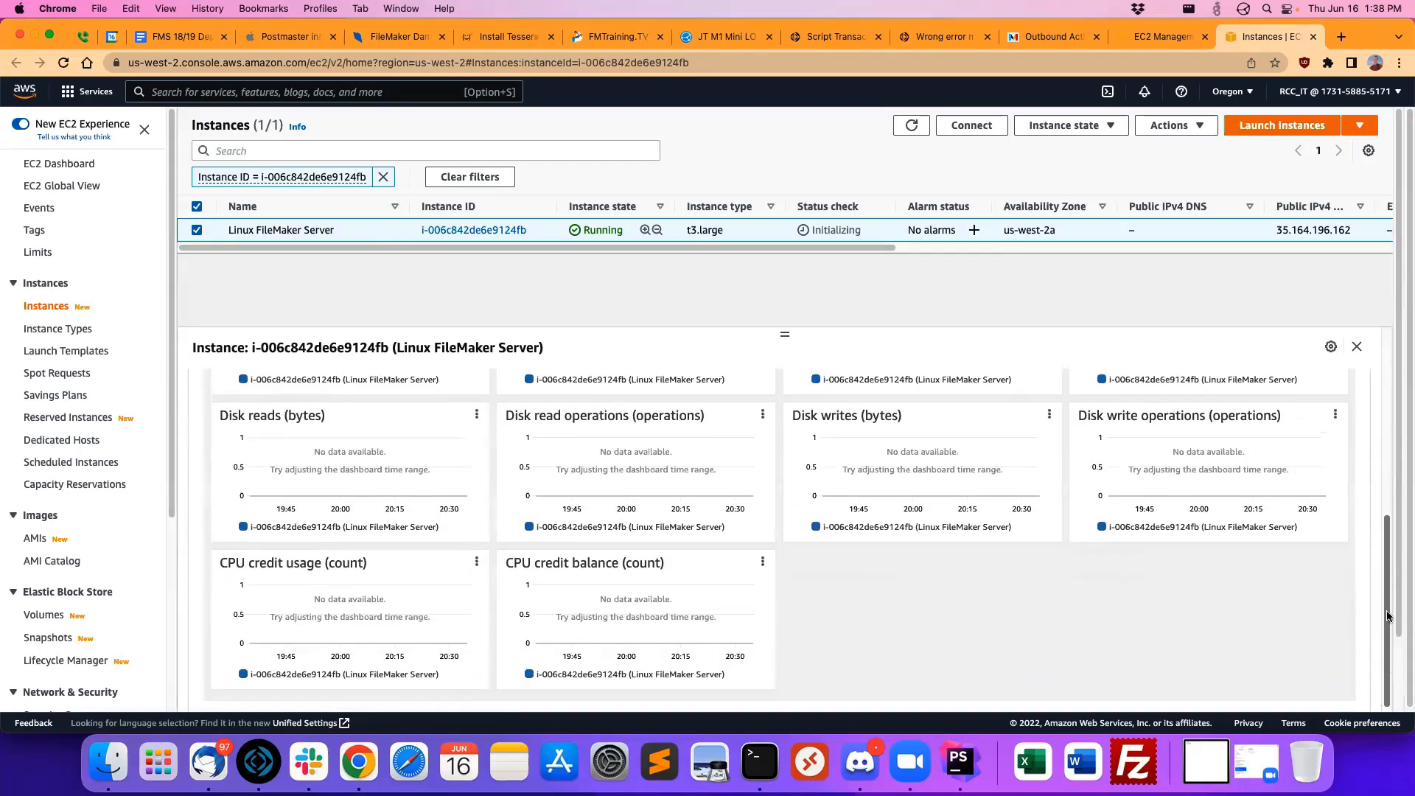
left_click_drag(1387, 616, 1364, 462)
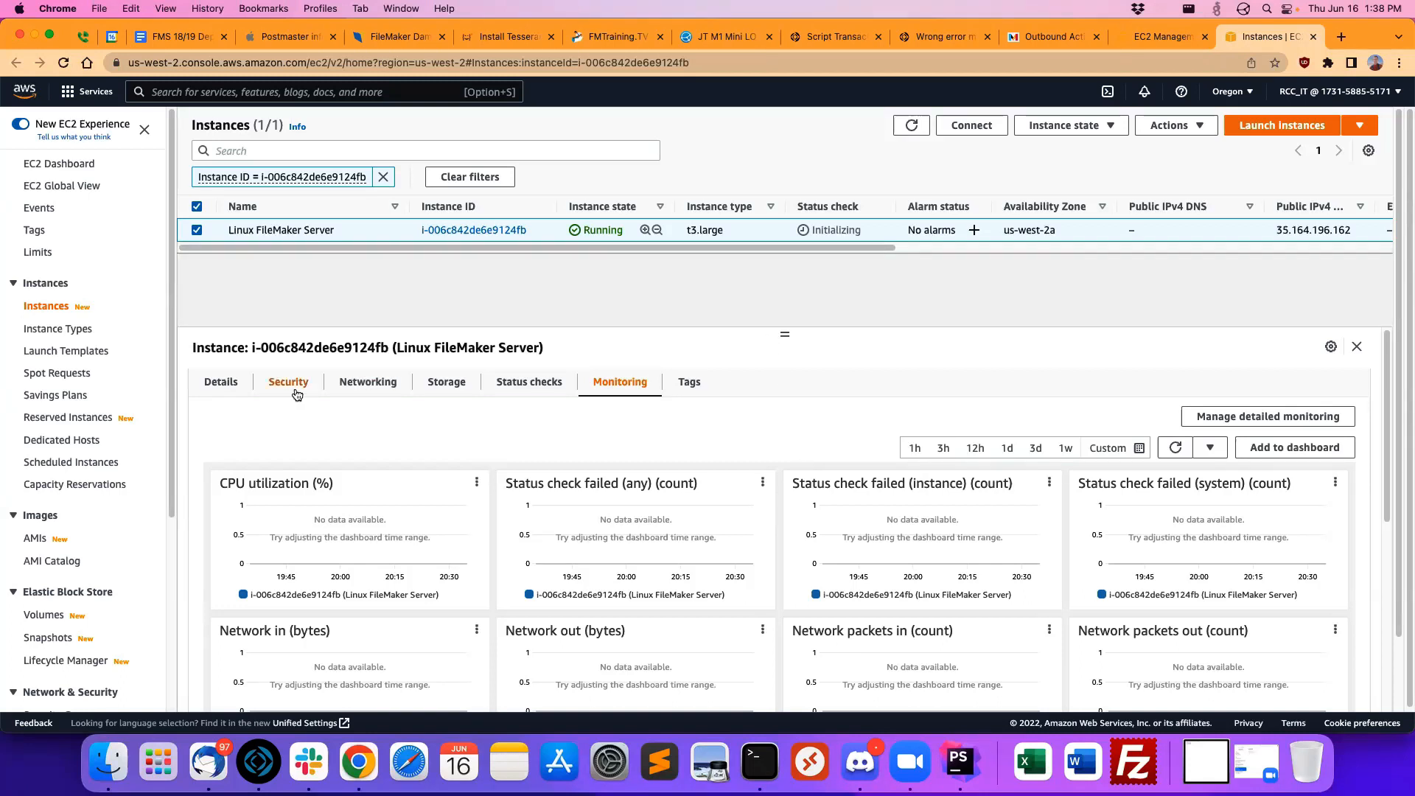
left_click(221, 383)
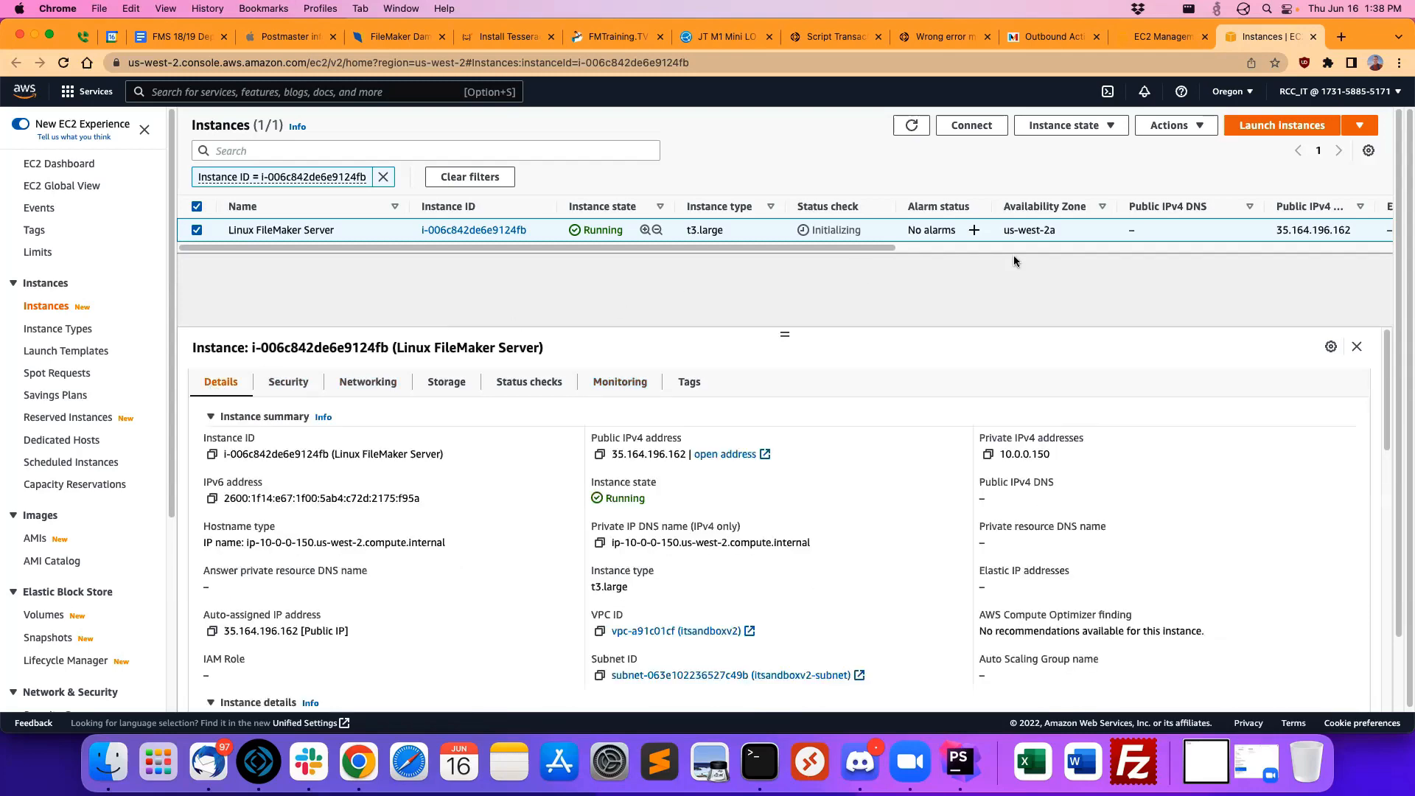
left_click_drag(798, 248, 950, 248)
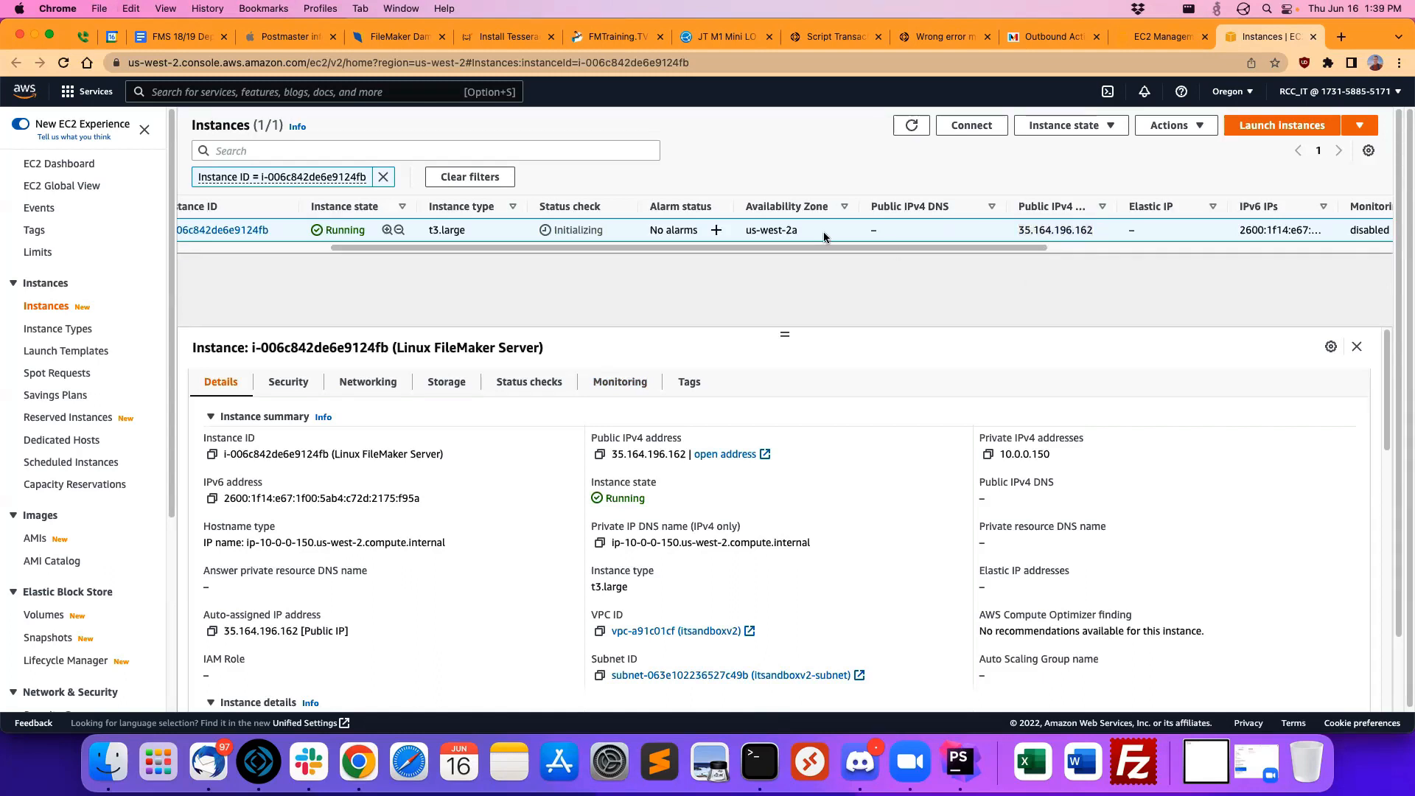
left_click_drag(794, 246, 559, 246)
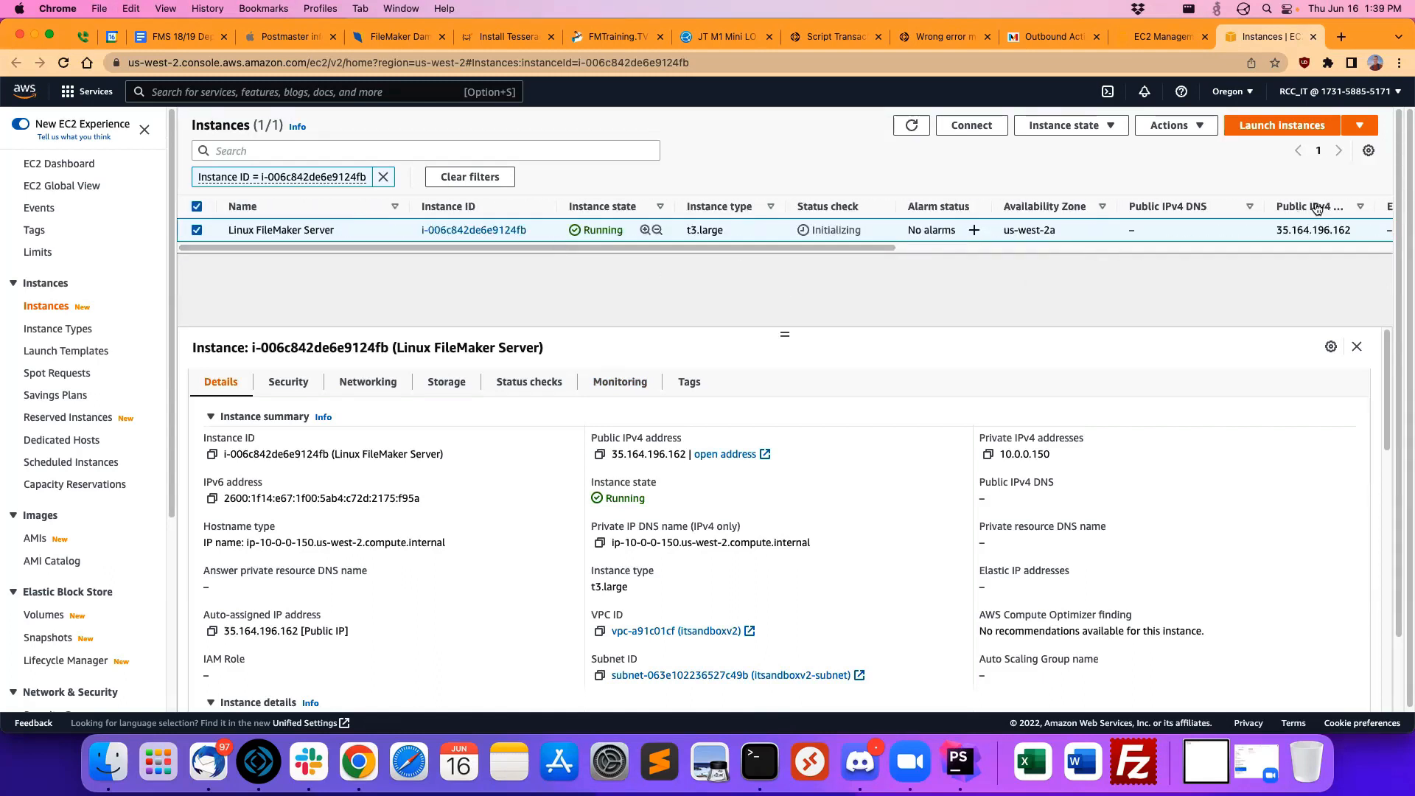
left_click_drag(1358, 230, 1244, 234)
left_click(1235, 283)
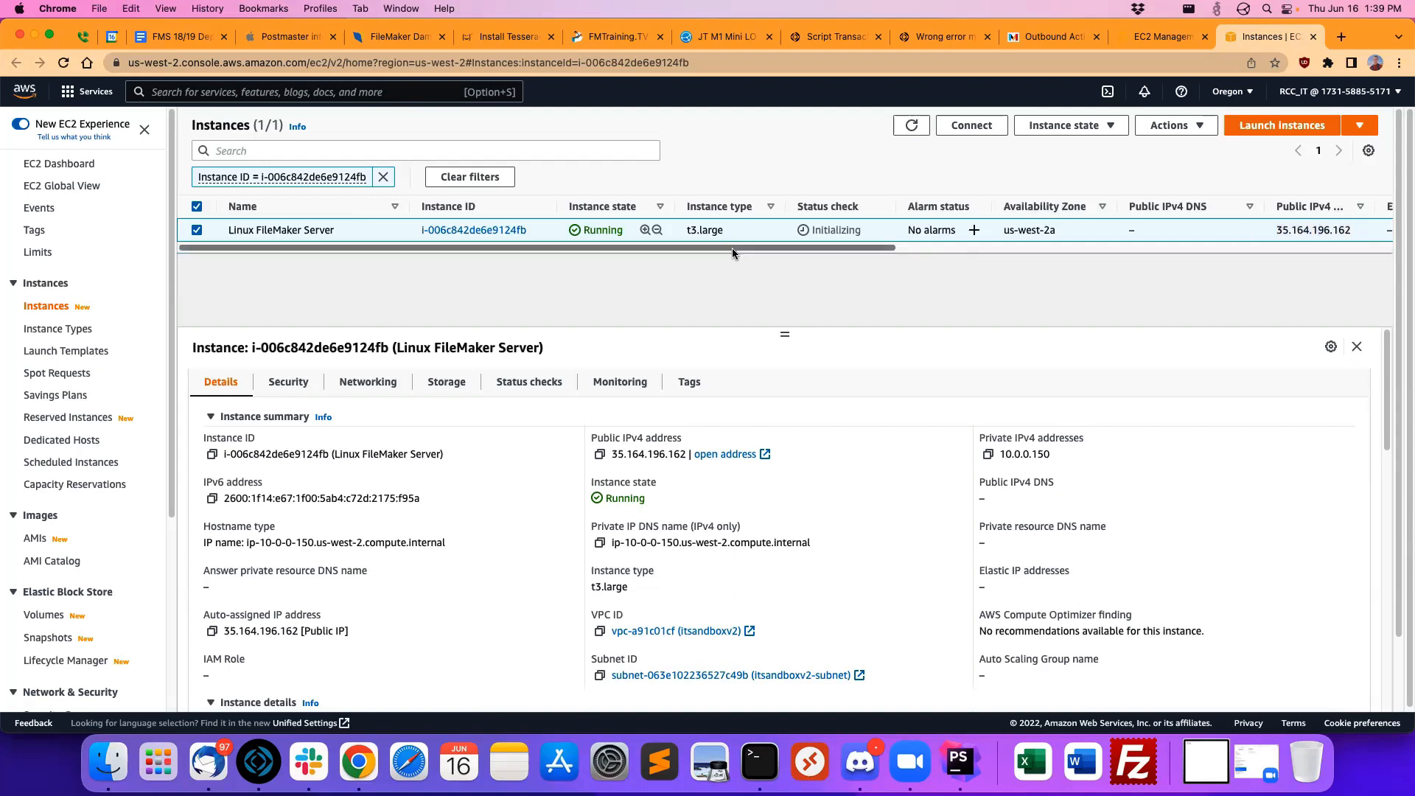
left_click_drag(733, 246, 759, 259)
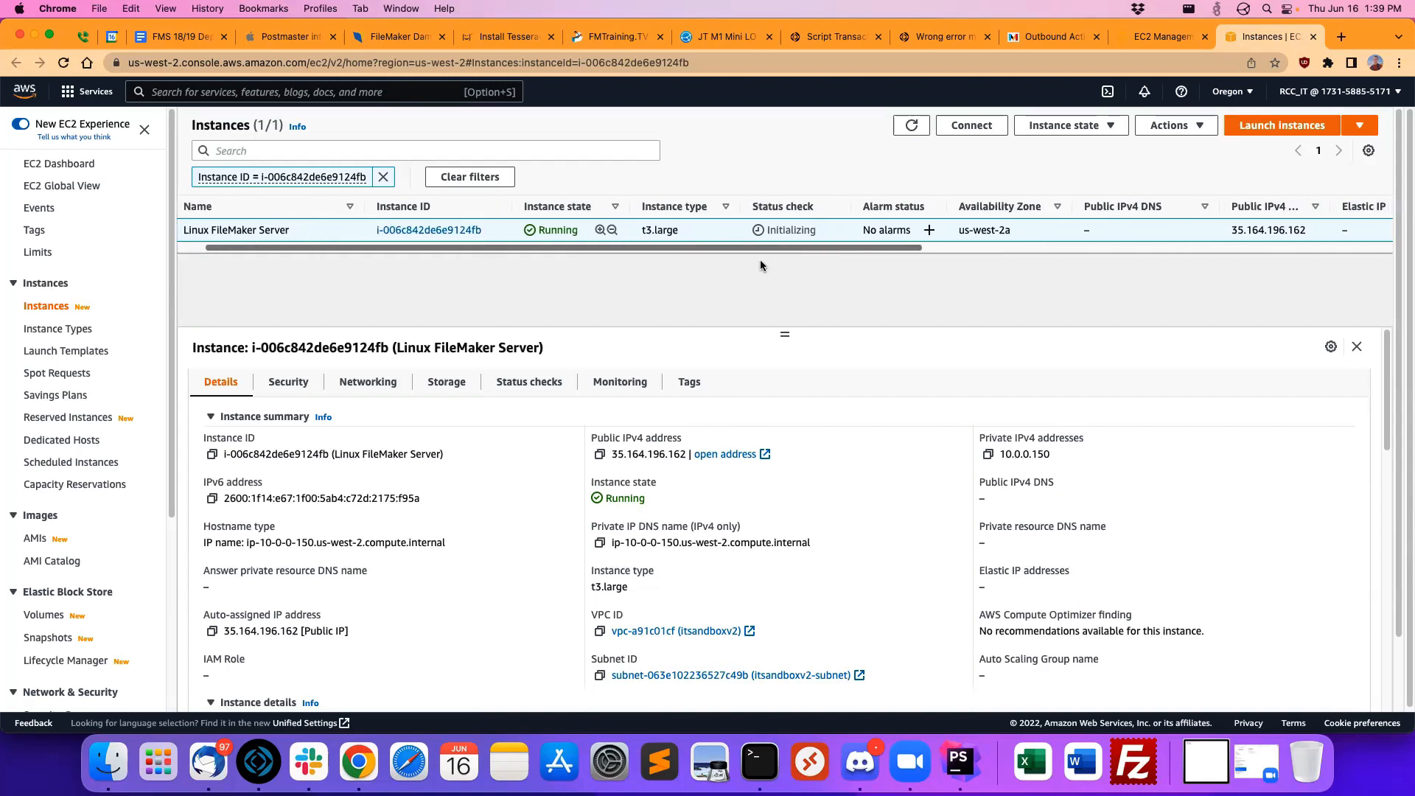
left_click_drag(761, 264, 655, 262)
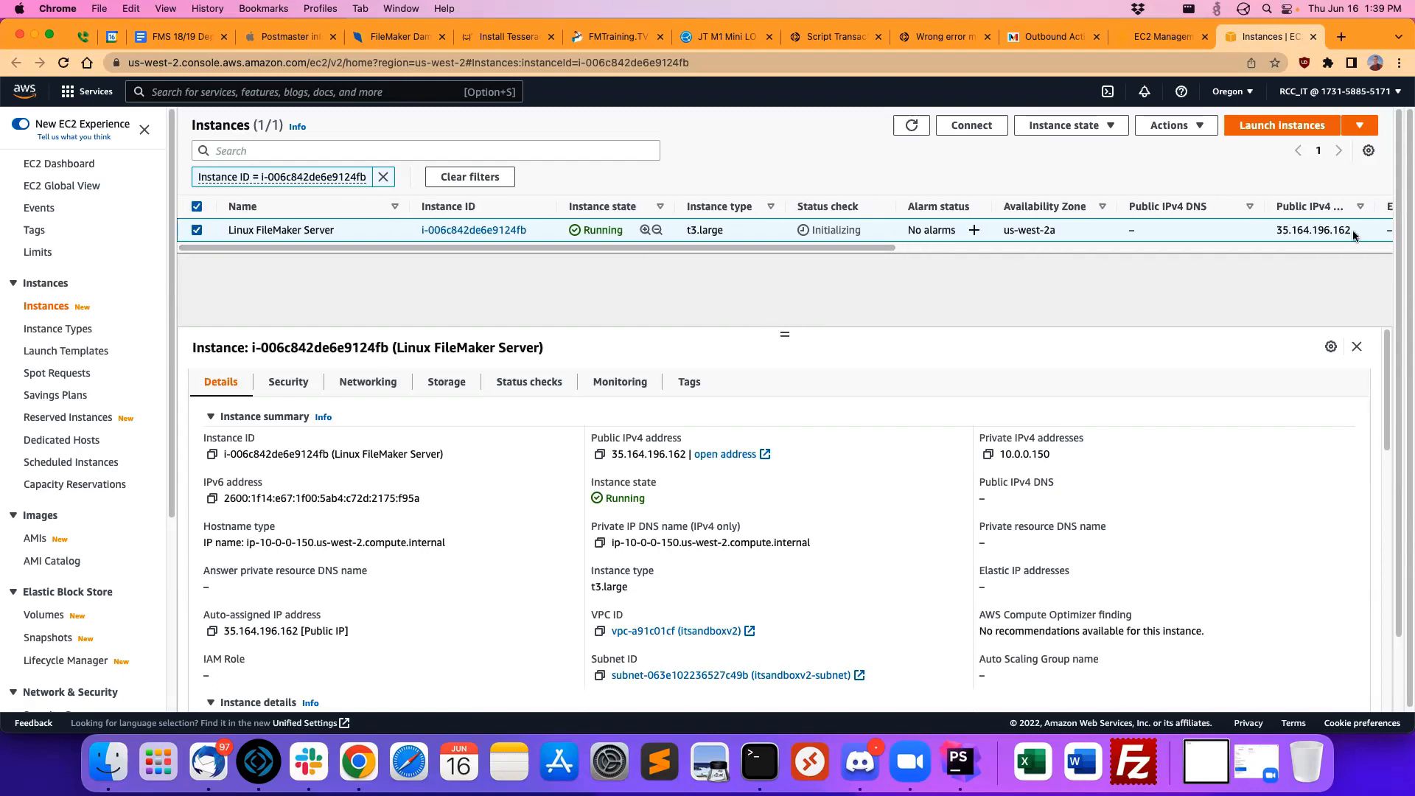
Step: Copy the instance's public IPv4 address, switch to Terminal and return to the home directory with cd
left_click_drag(1353, 235, 1269, 233)
key("super+c")
left_click(1279, 280)
left_click(760, 762)
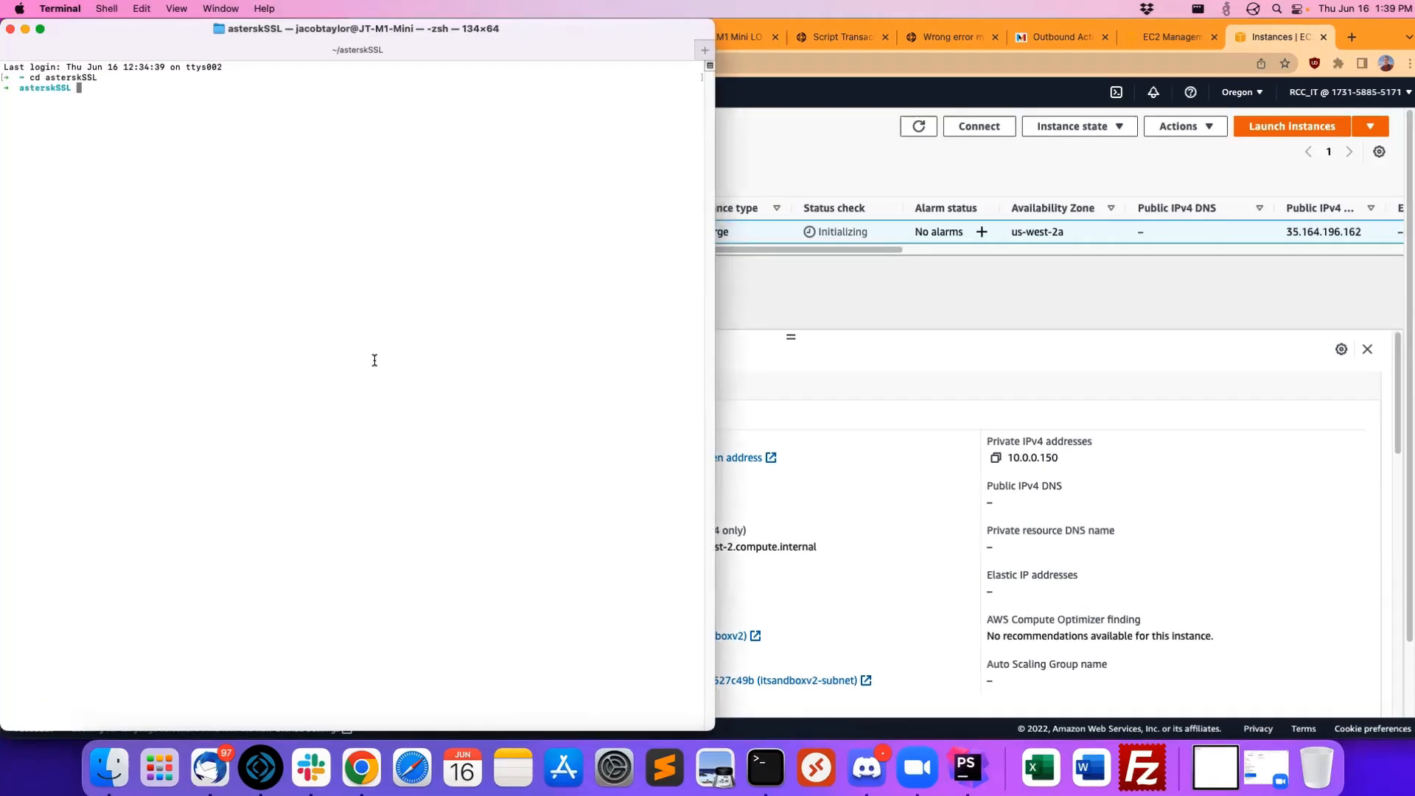
type("cd")
key("Return")
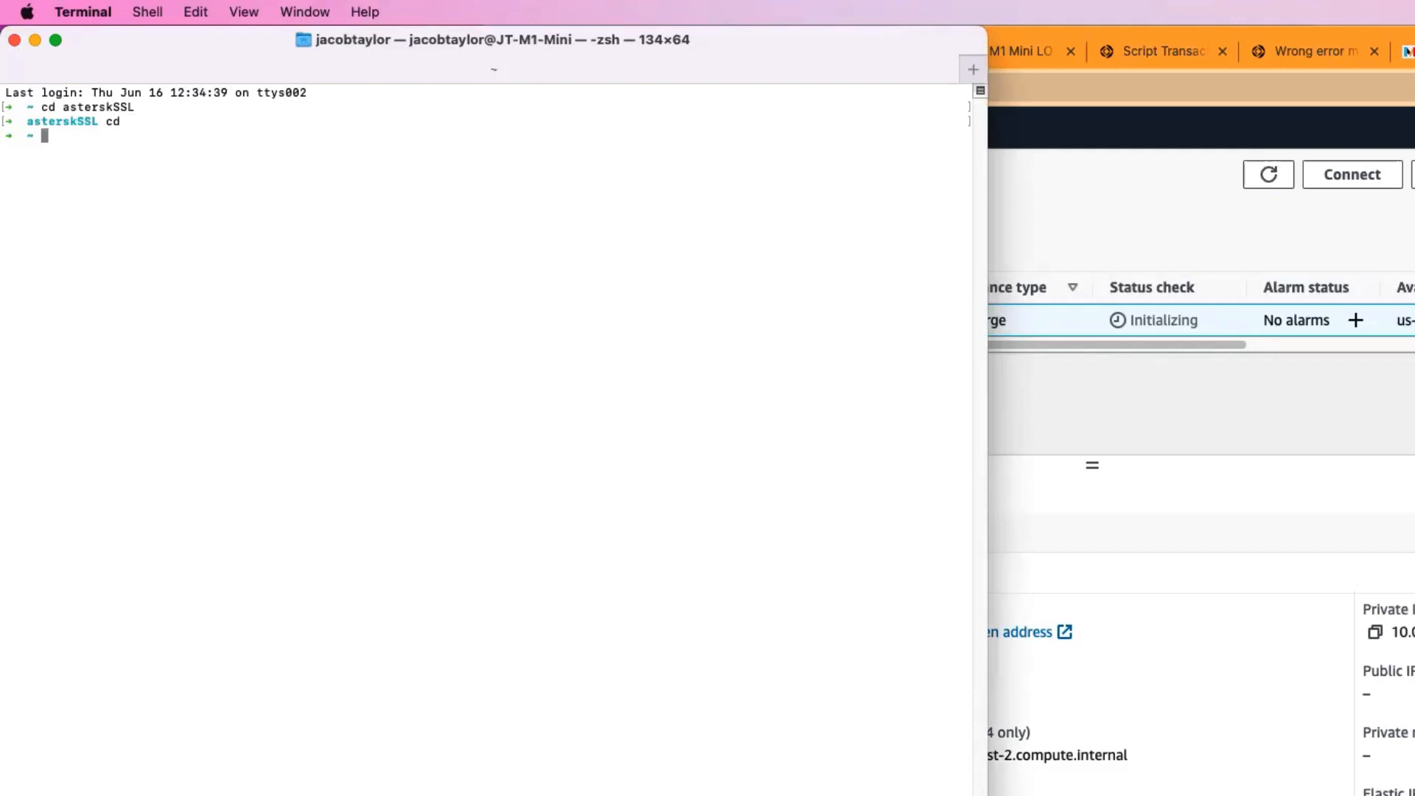
type("ssh -i")
type(" rc")
key("Tab")
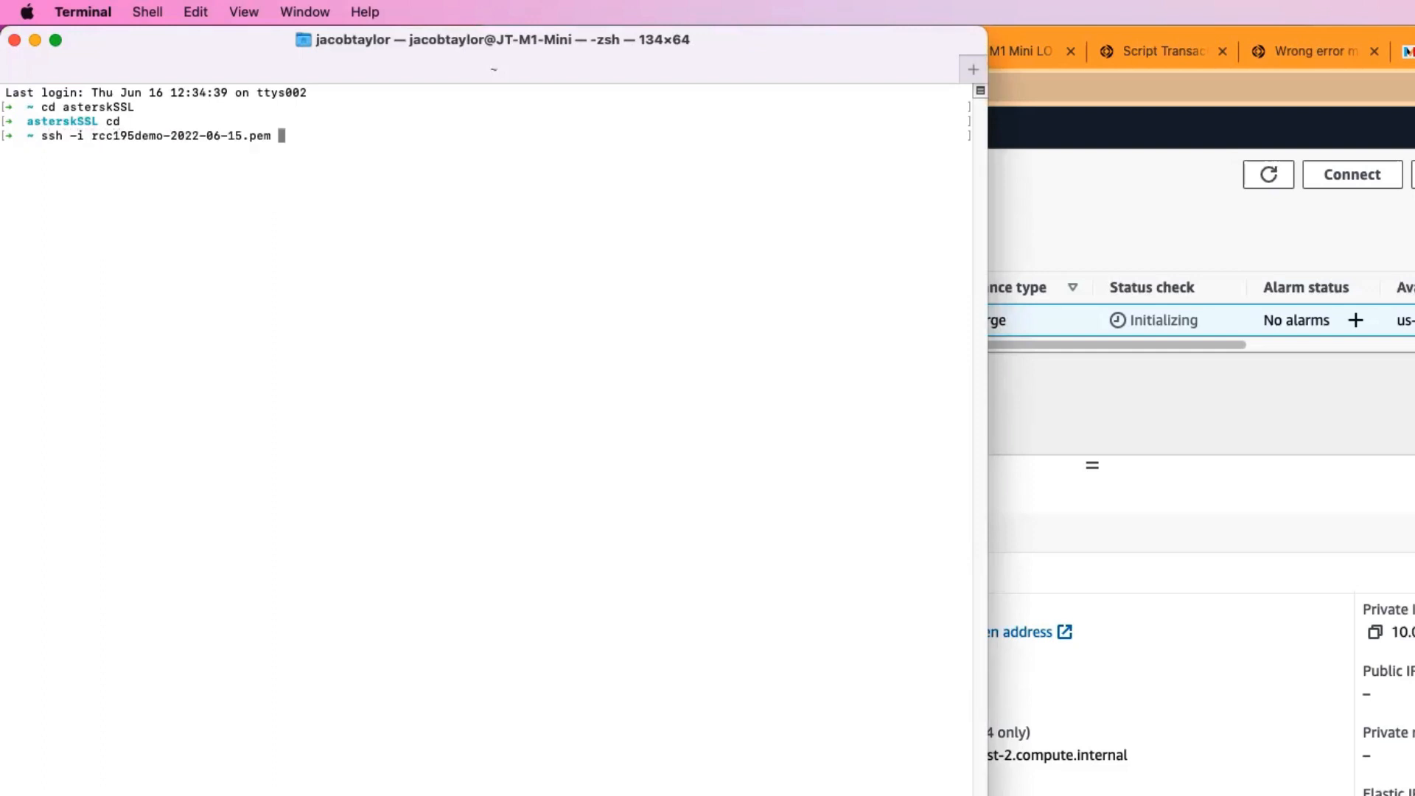
type("ubuntu@")
key("super+v")
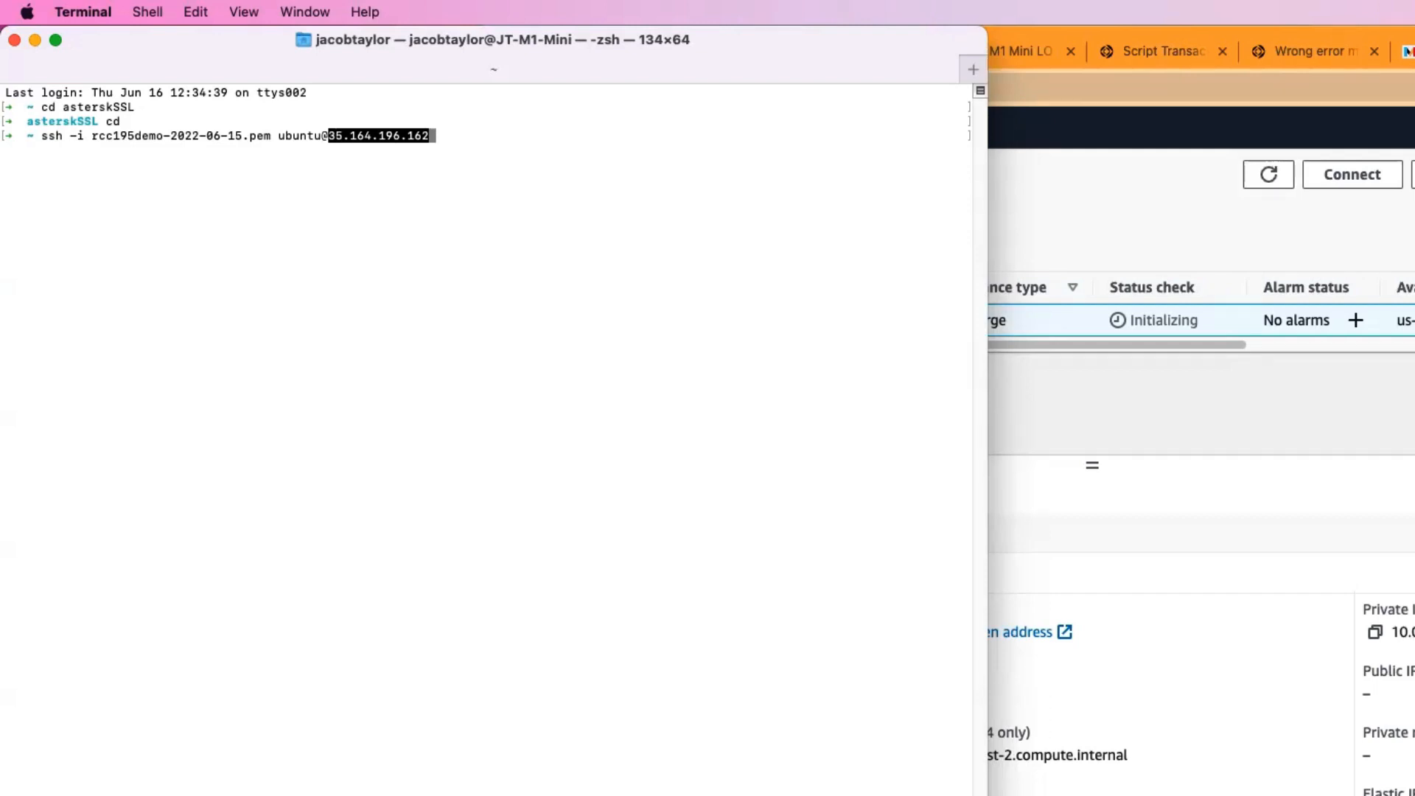
key("Return")
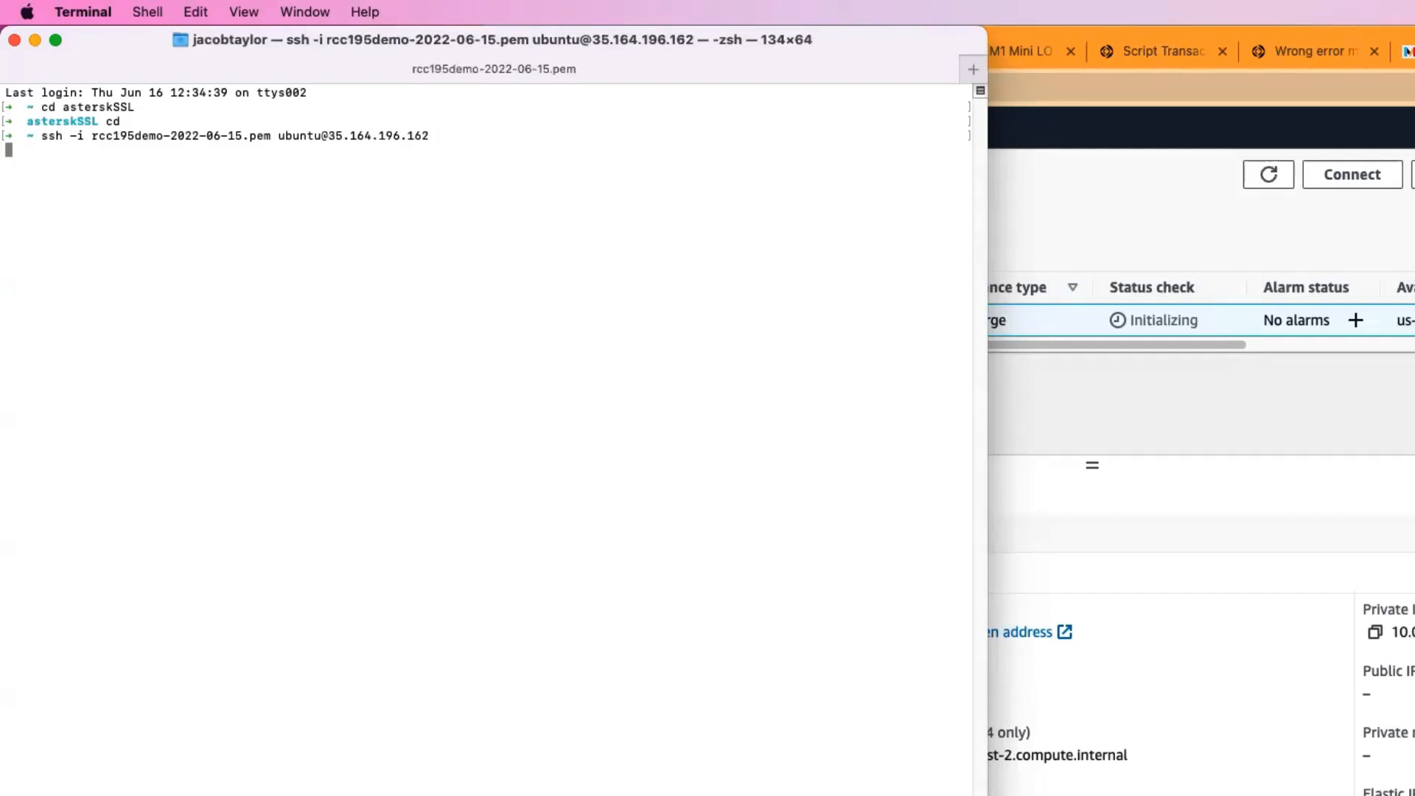
type("yes")
key("Return")
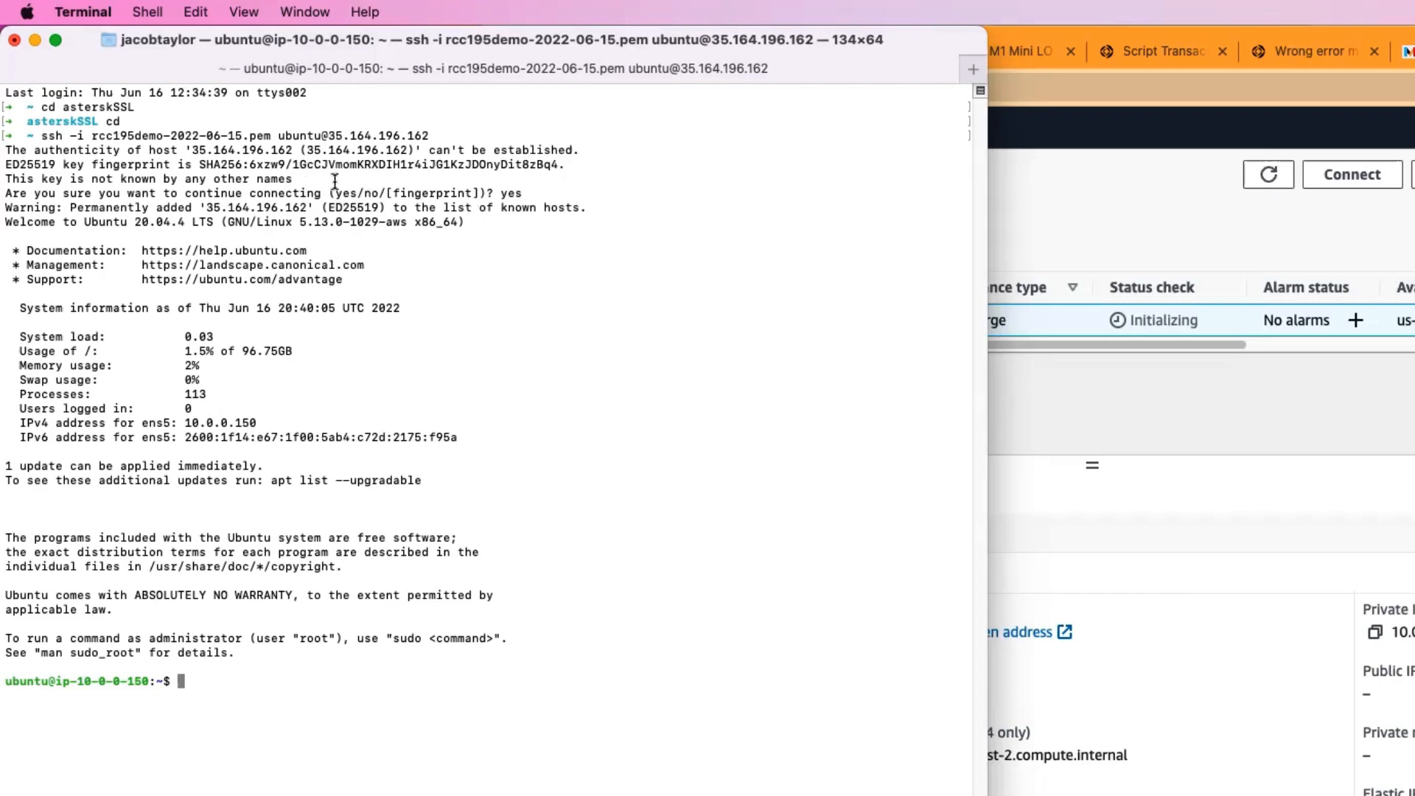
Step: Examine the host authenticity message, the ED25519 key fingerprint and the login target in the SSH connection output
left_click_drag(324, 184, 6, 144)
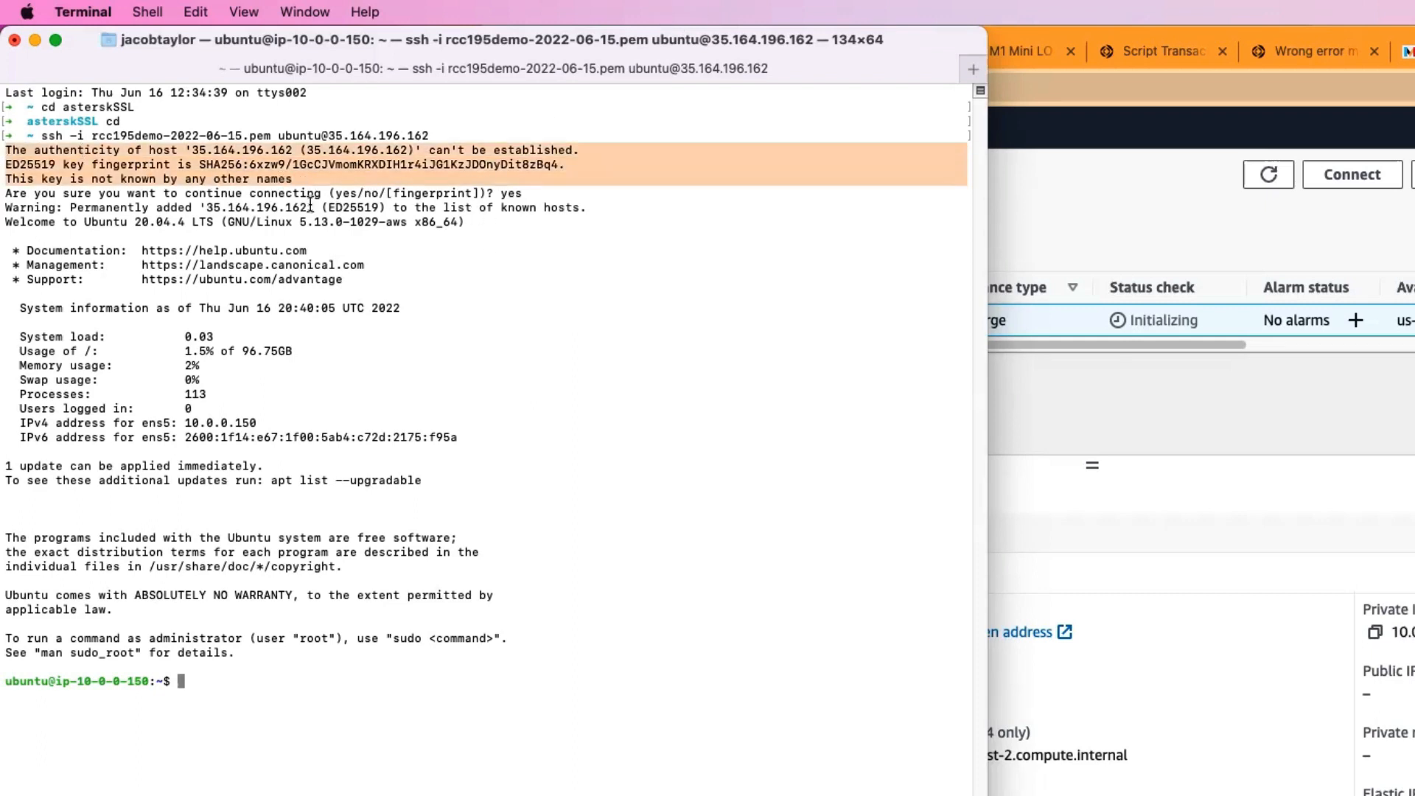
left_click(423, 175)
left_click_drag(595, 183, 5, 154)
left_click(442, 159)
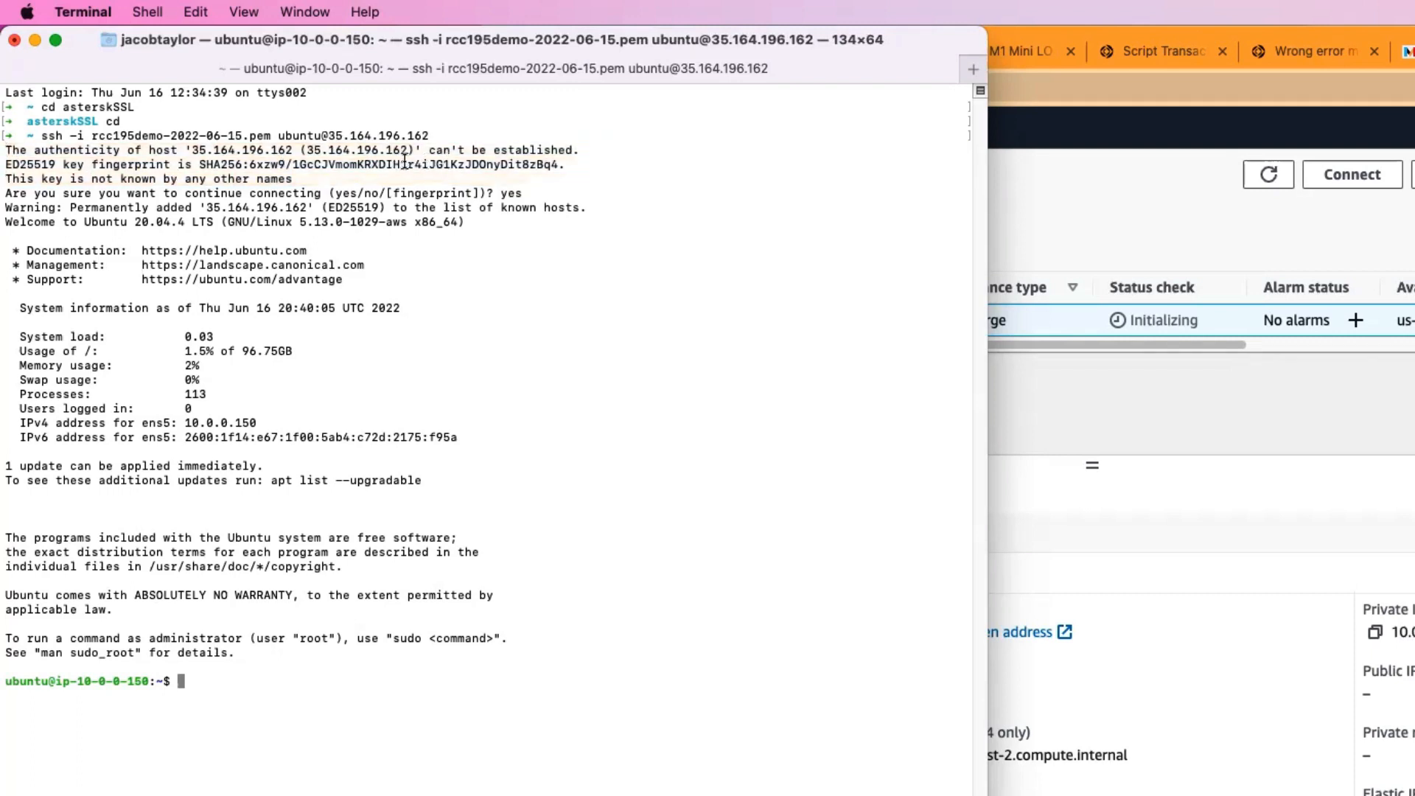
double_click(404, 160)
left_click(589, 155)
left_click_drag(575, 164, 202, 164)
left_click(216, 162)
left_click_drag(587, 165, 6, 167)
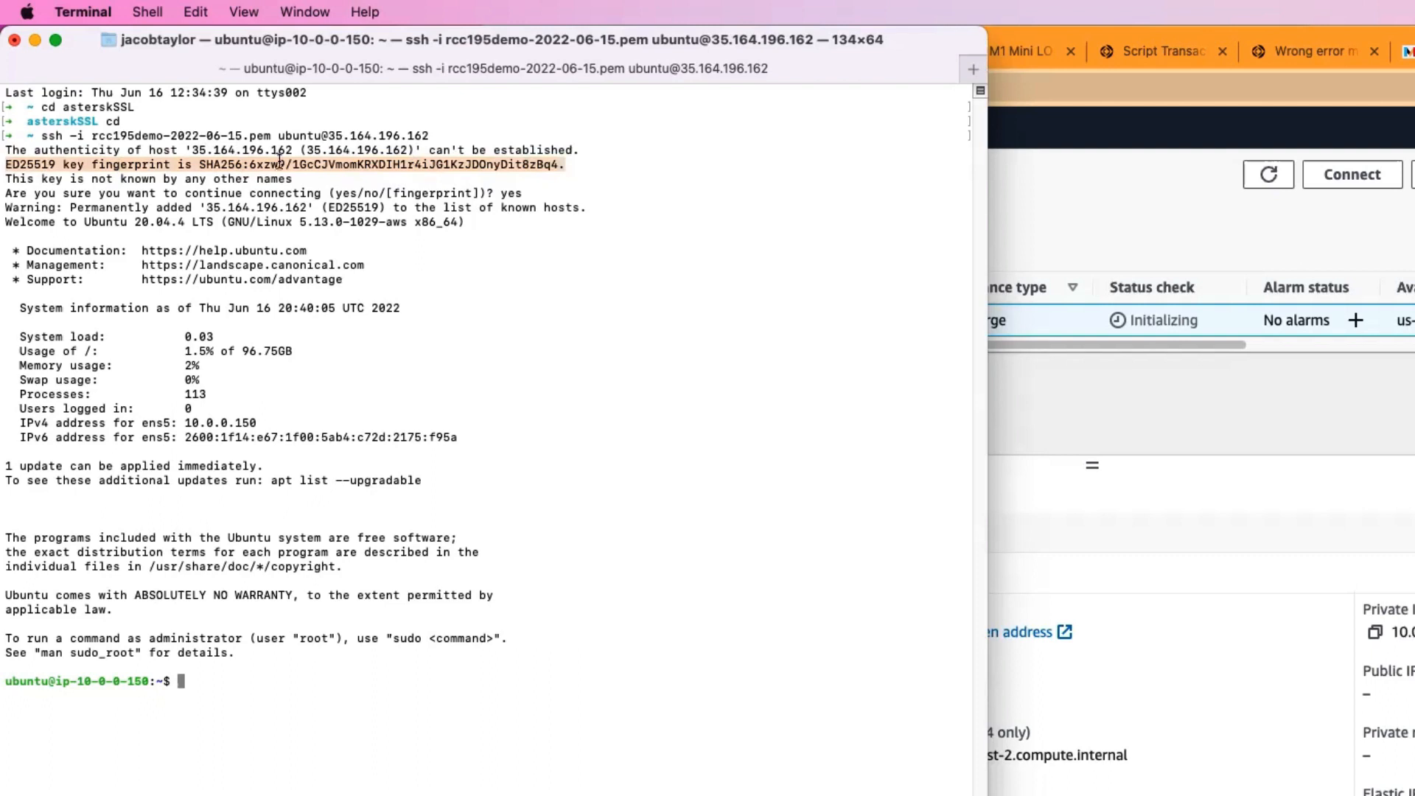
left_click(325, 165)
left_click_drag(199, 164, 563, 163)
left_click(563, 164)
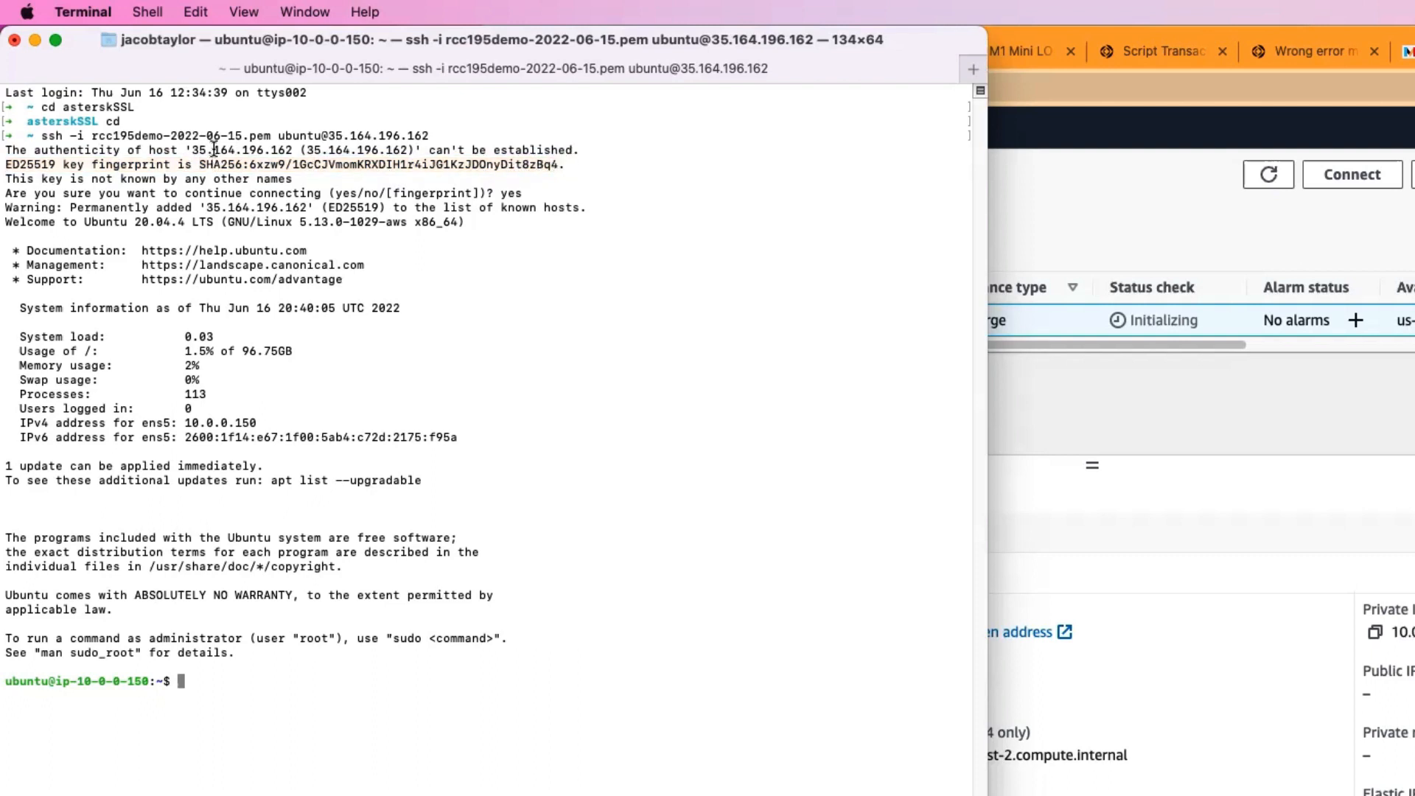
left_click_drag(279, 136, 430, 137)
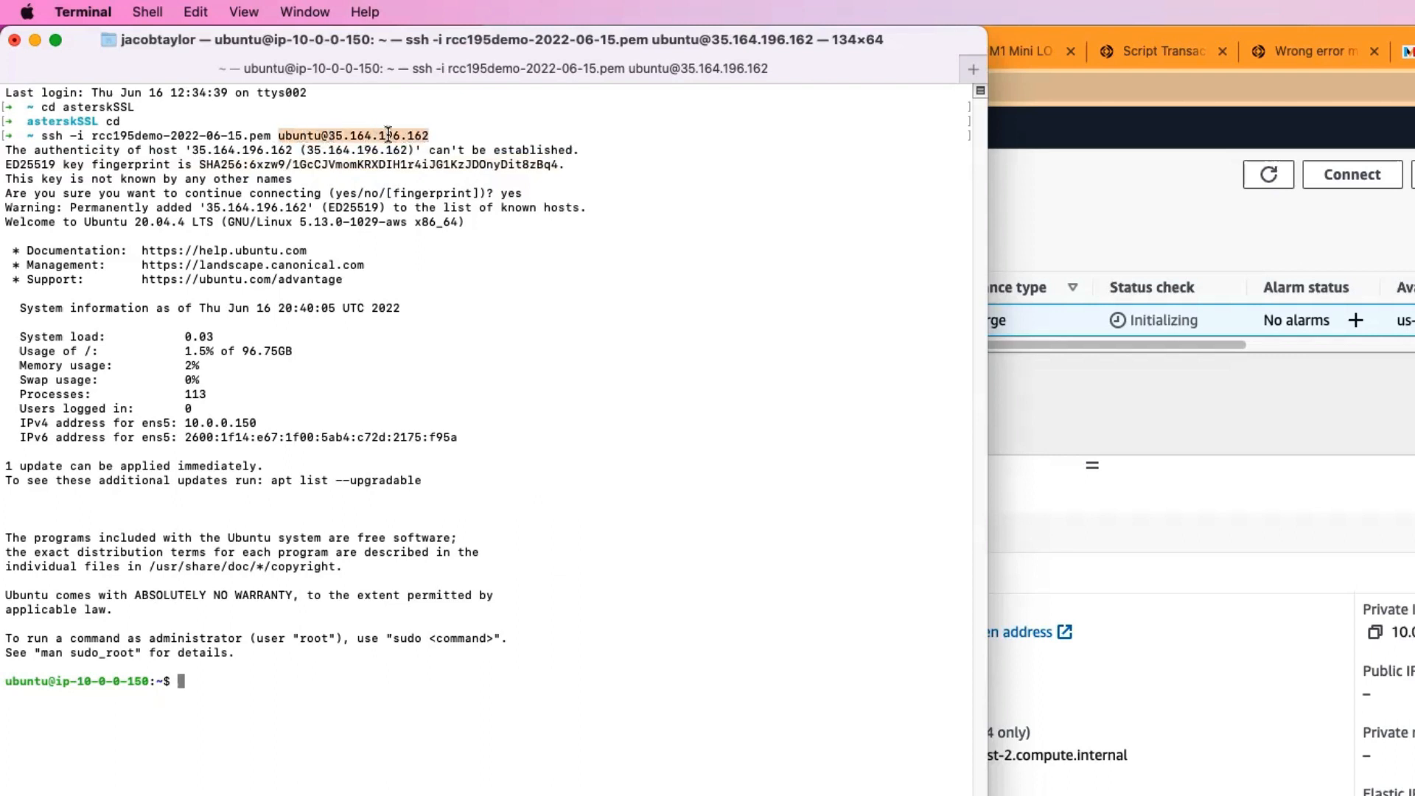
left_click(471, 157)
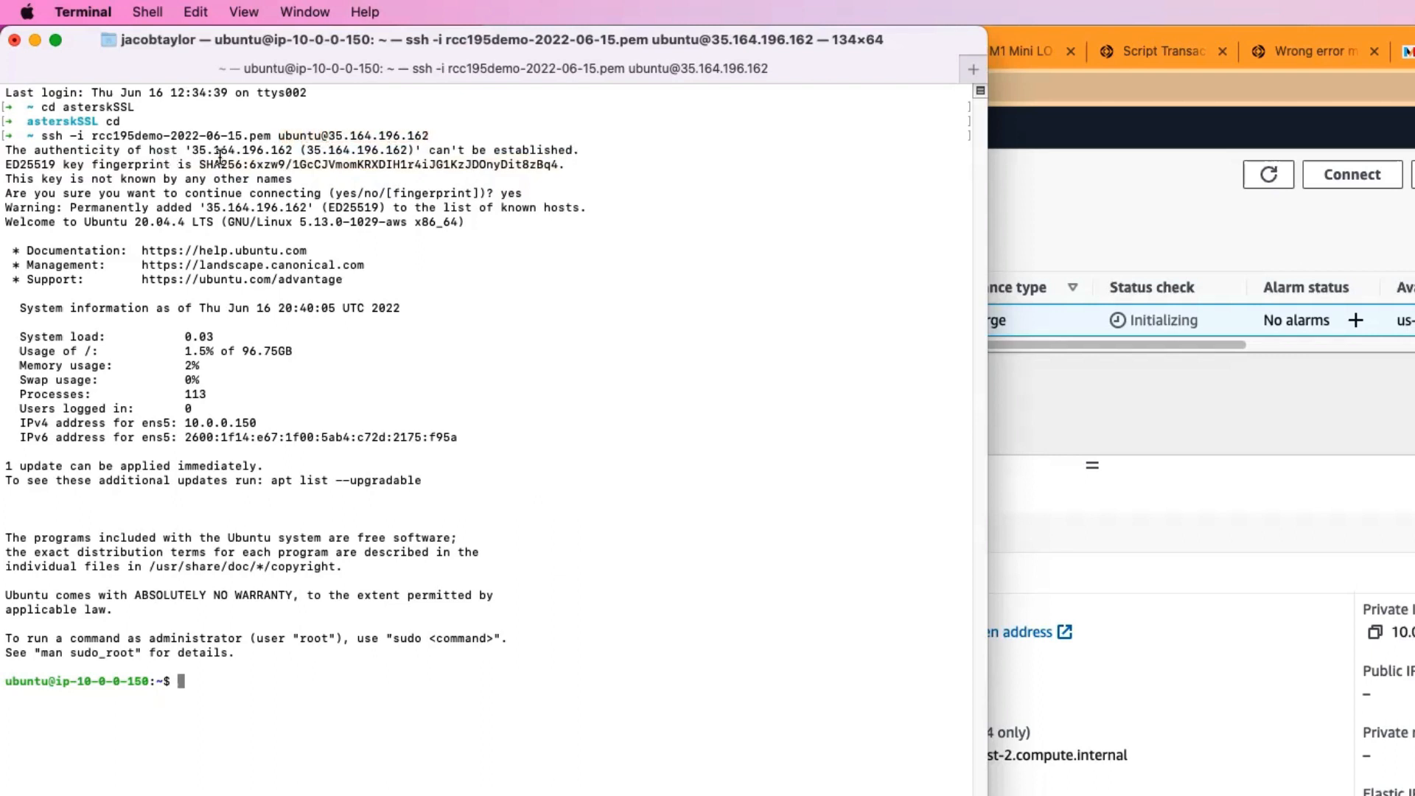
left_click_drag(200, 163, 572, 156)
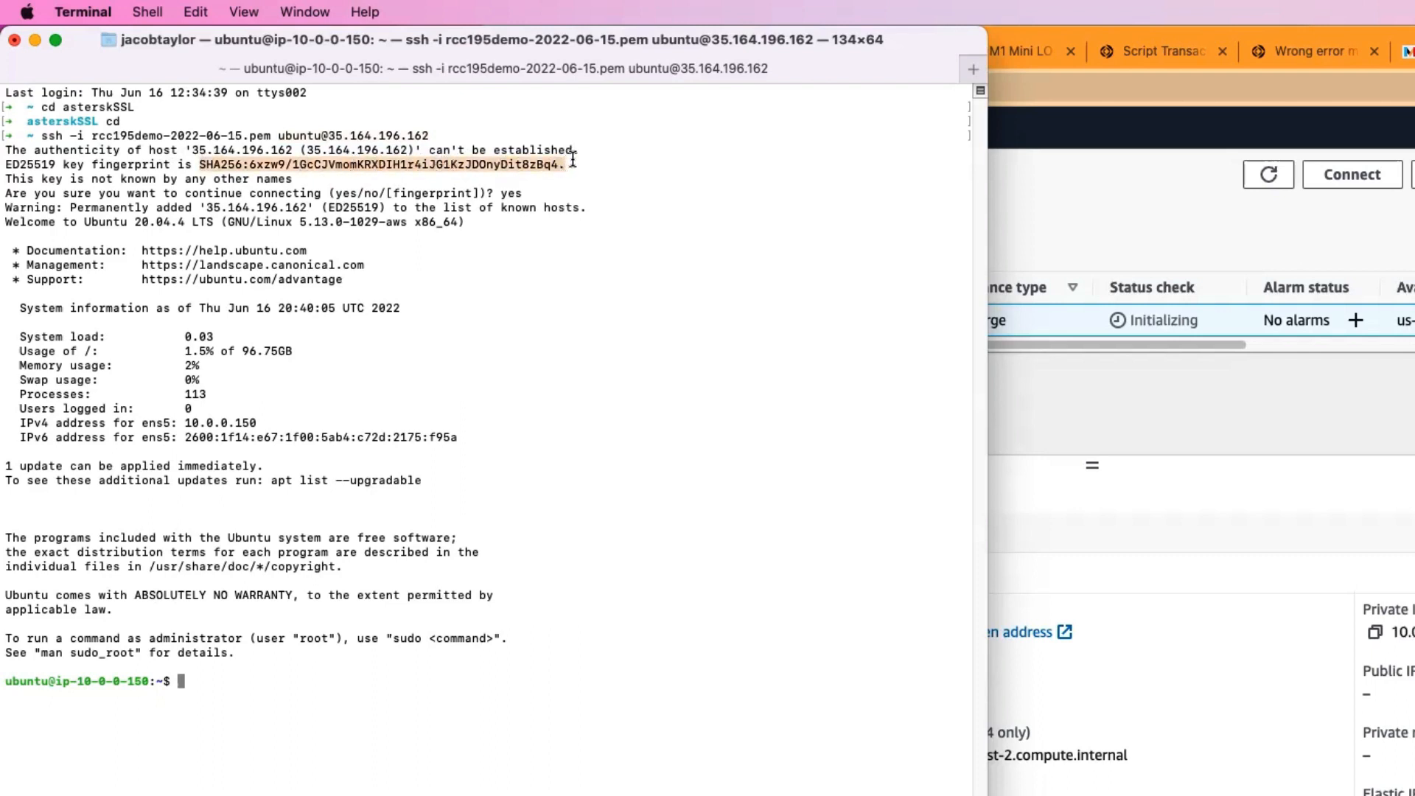
left_click(575, 159)
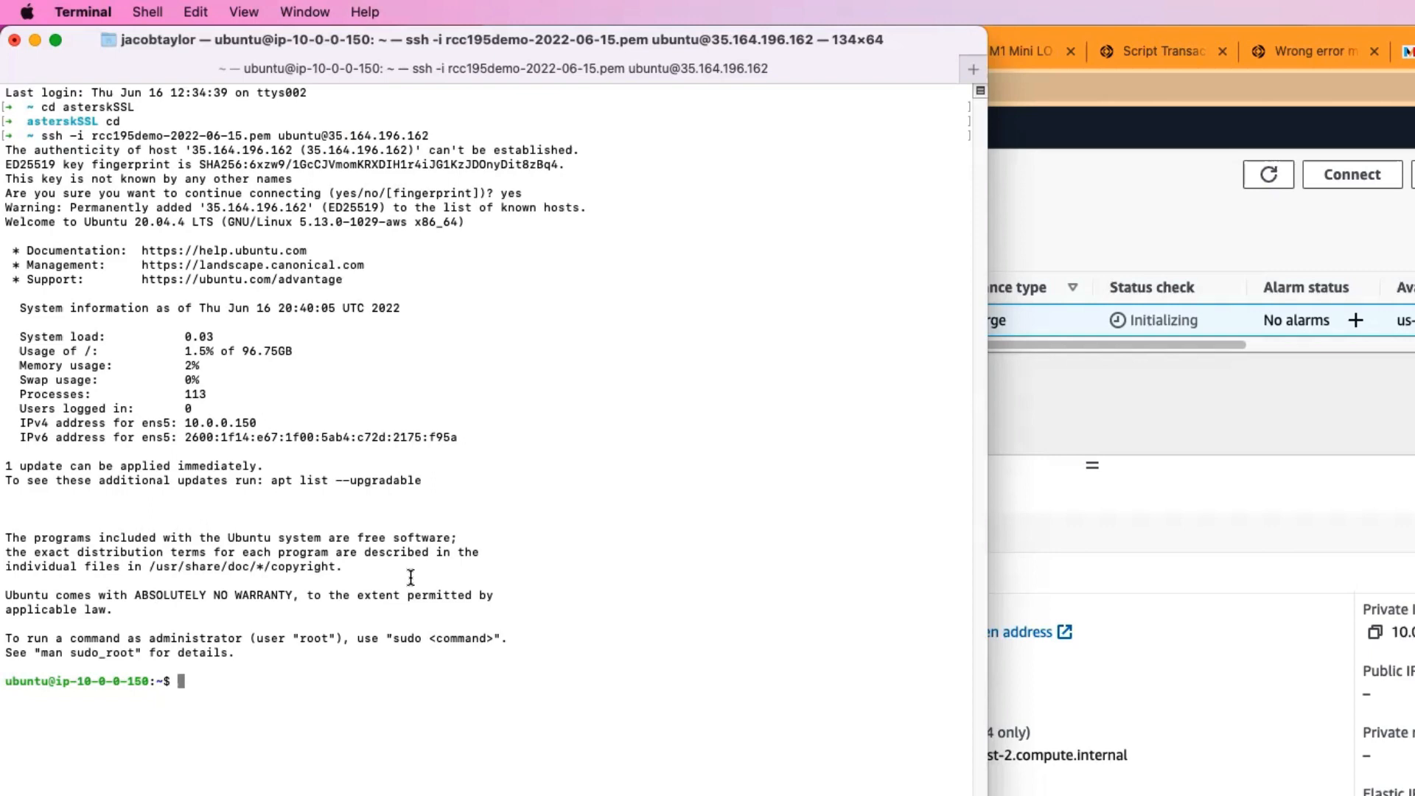
Step: Update the server's package lists with sudo apt update, and run sudo apt upgrade, accepting the upgrade with y
type("sudo apt update")
key("Return")
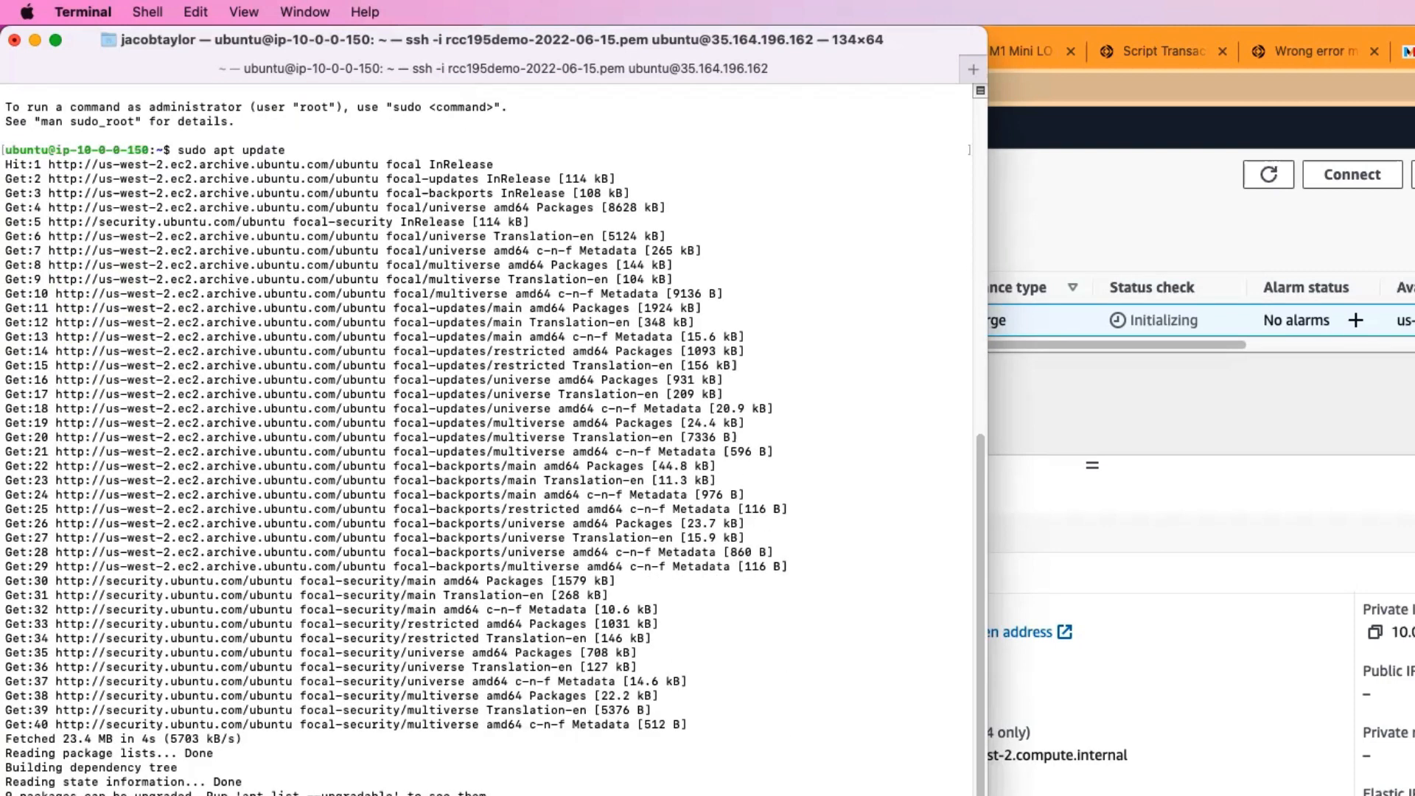
type("sudo apt upgrade")
key("Return")
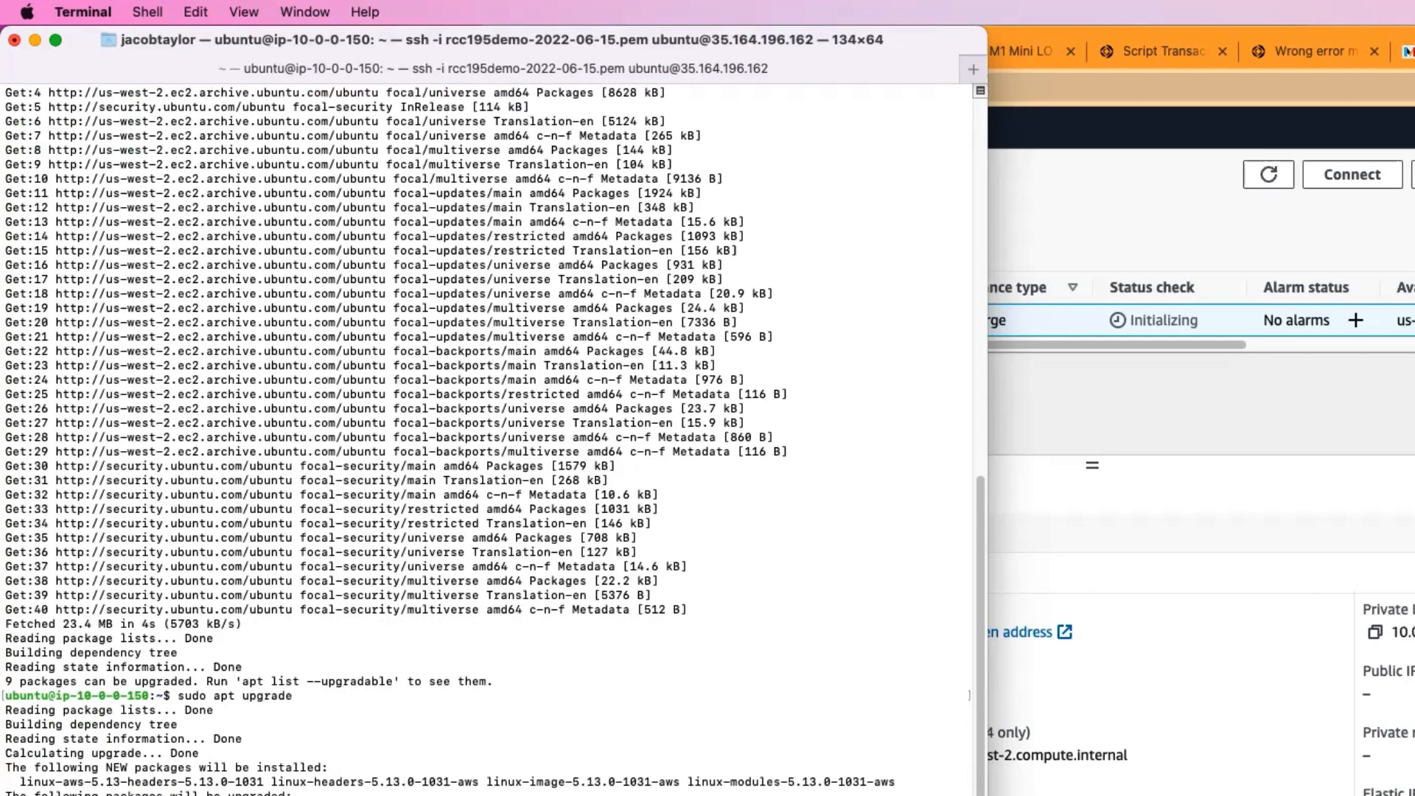
type("y")
key("Return")
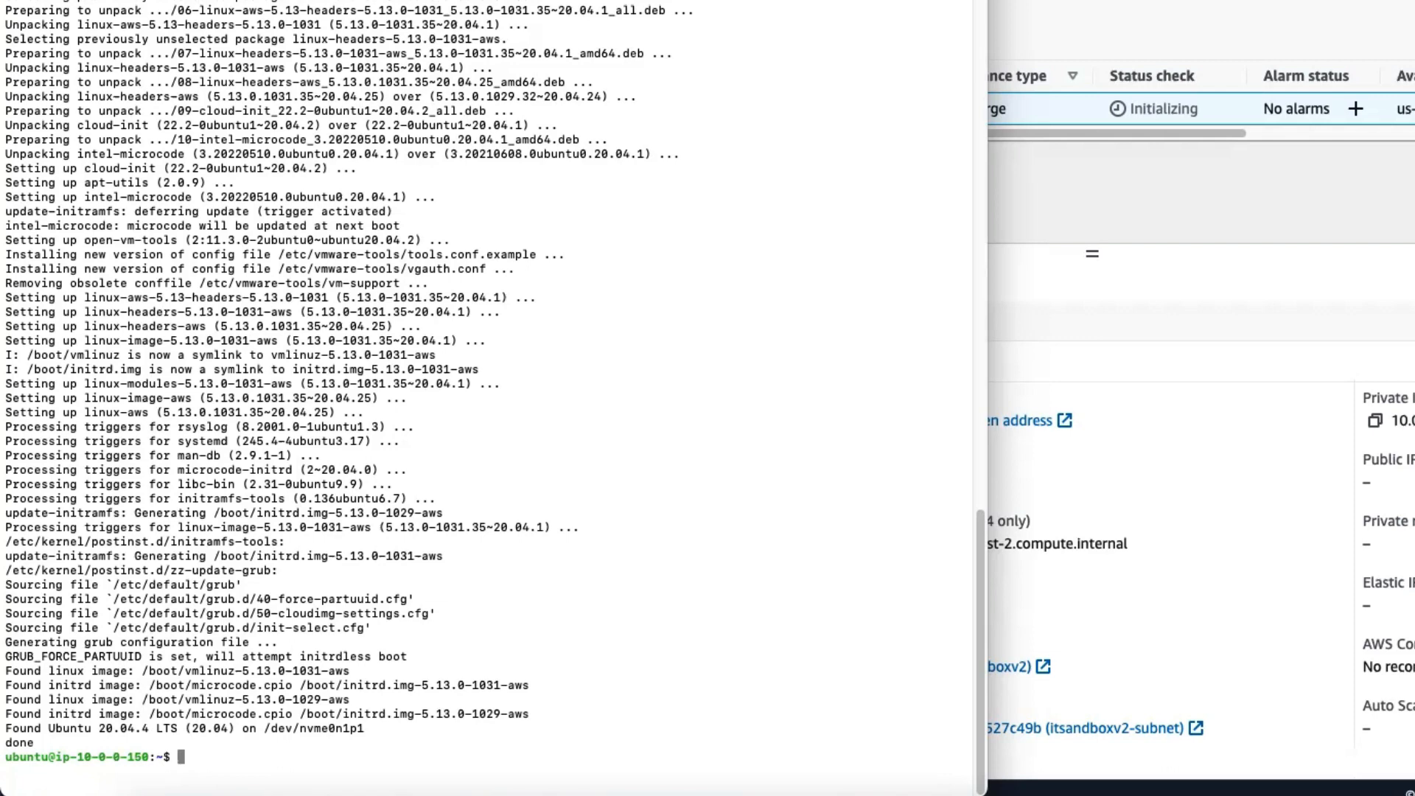
Step: Install the zip and unzip packages on the server with sudo apt install
type("sudo apt install zip unzip")
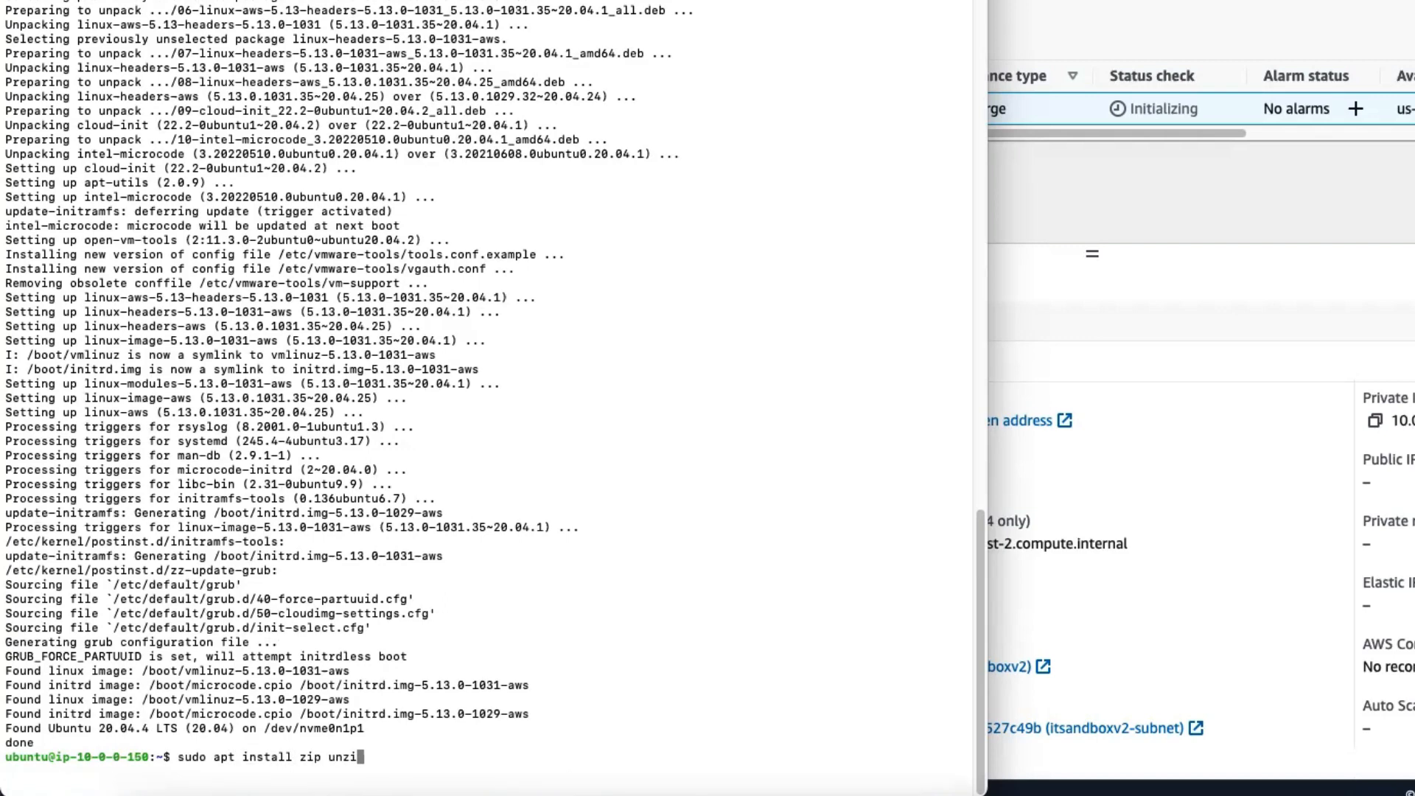
key("Return")
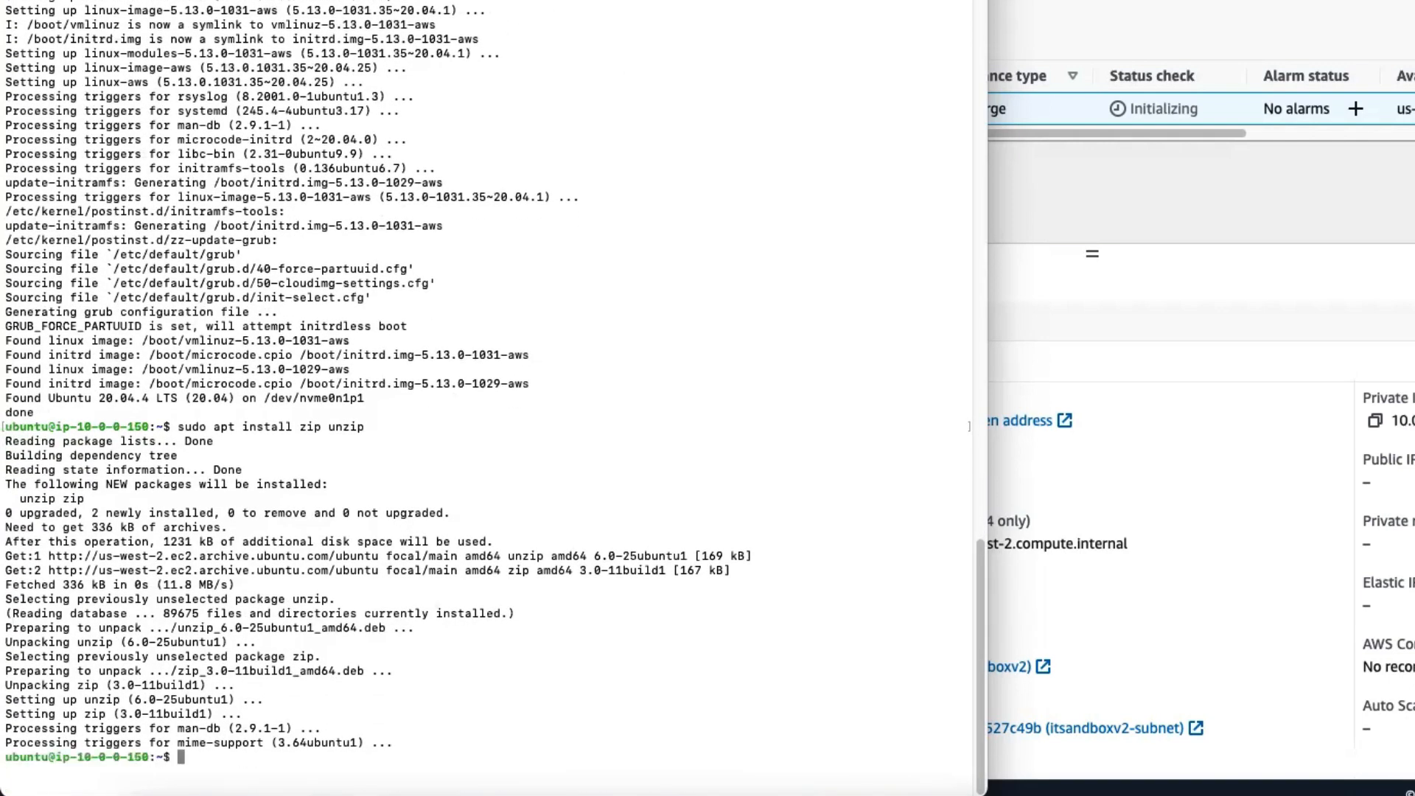
Step: Reboot the server with sudo reboot, and reconnect over SSH by reusing the earlier ssh command
type("sudo reboot")
key("Return")
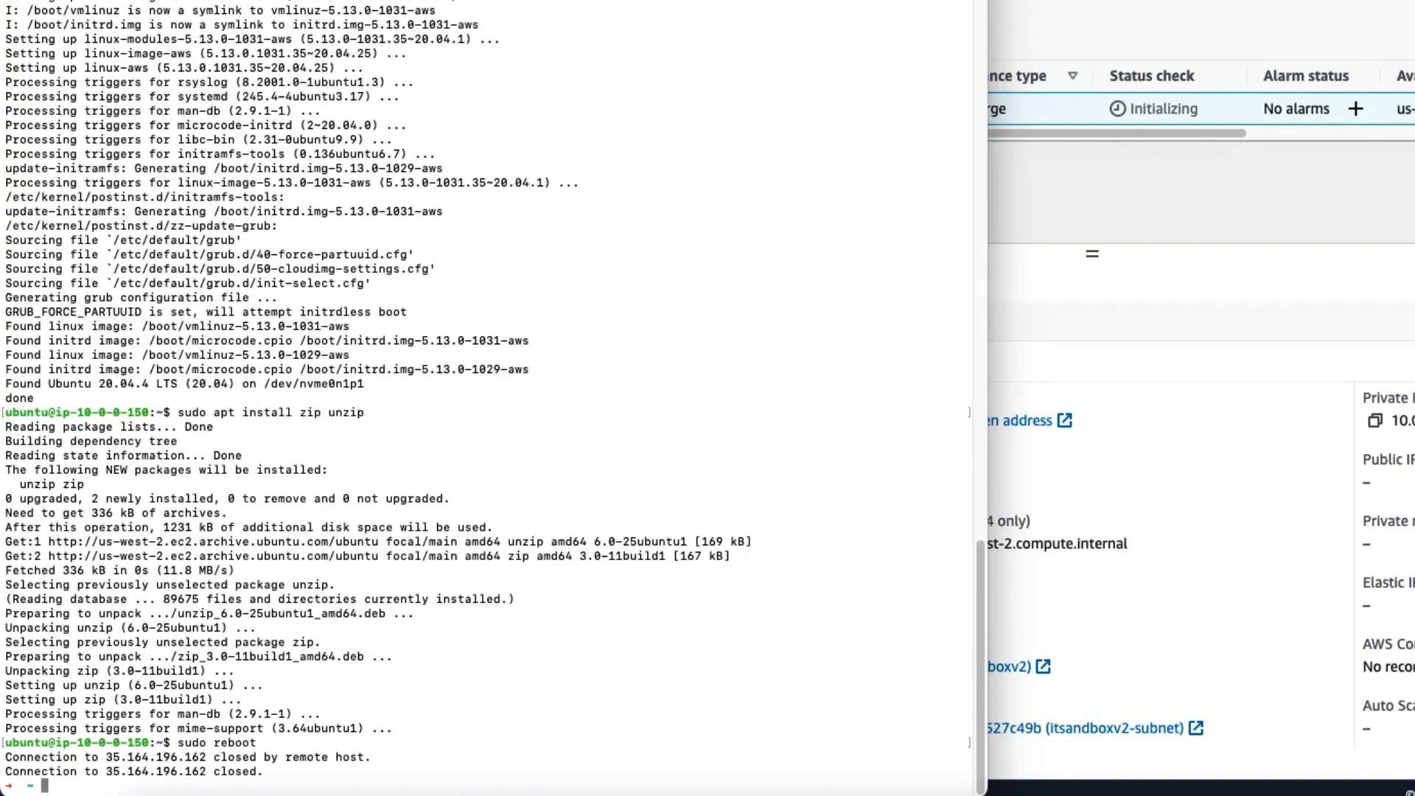
key("Up")
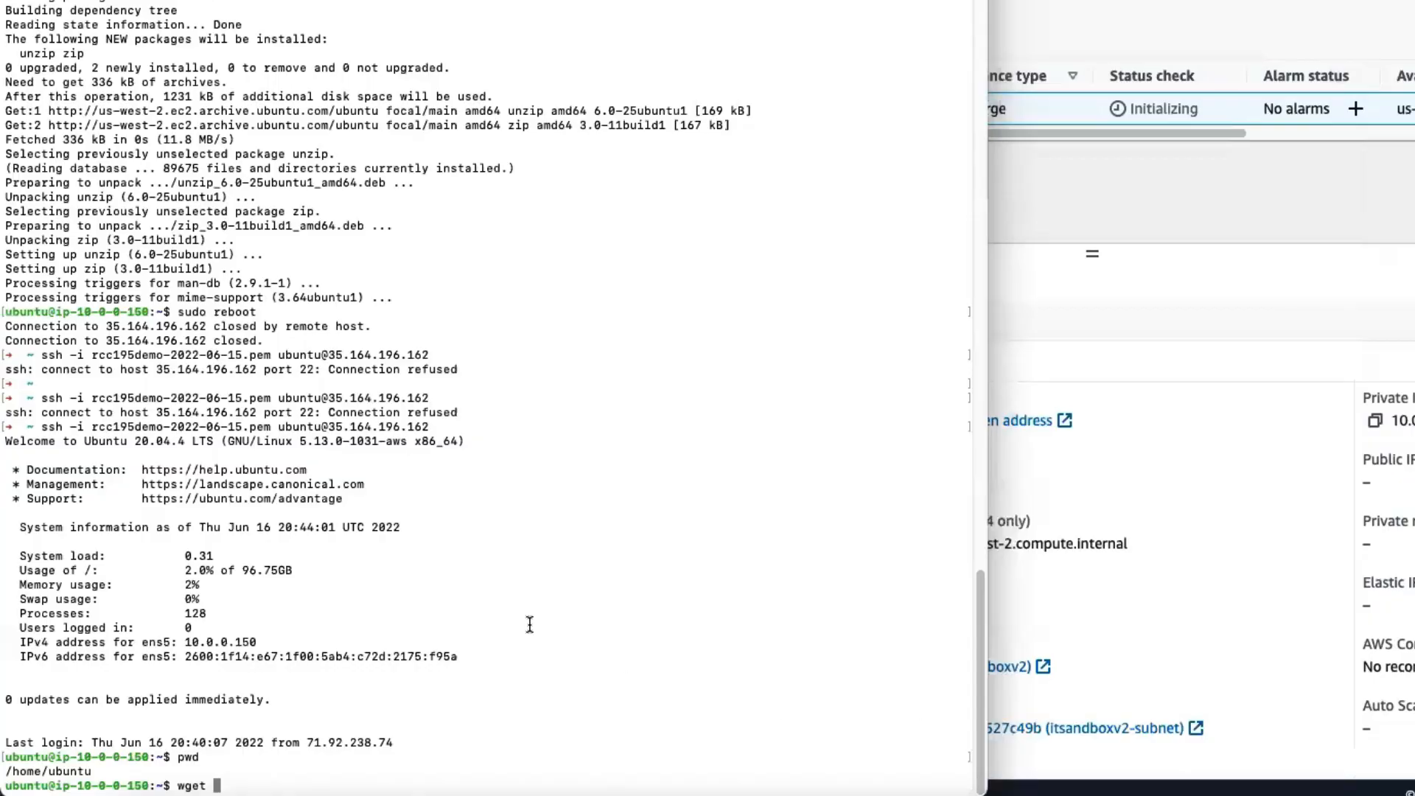
type("https://cdn3.atrcc.com/19install/fms_19.5.1.43_Ubuntu20.zip")
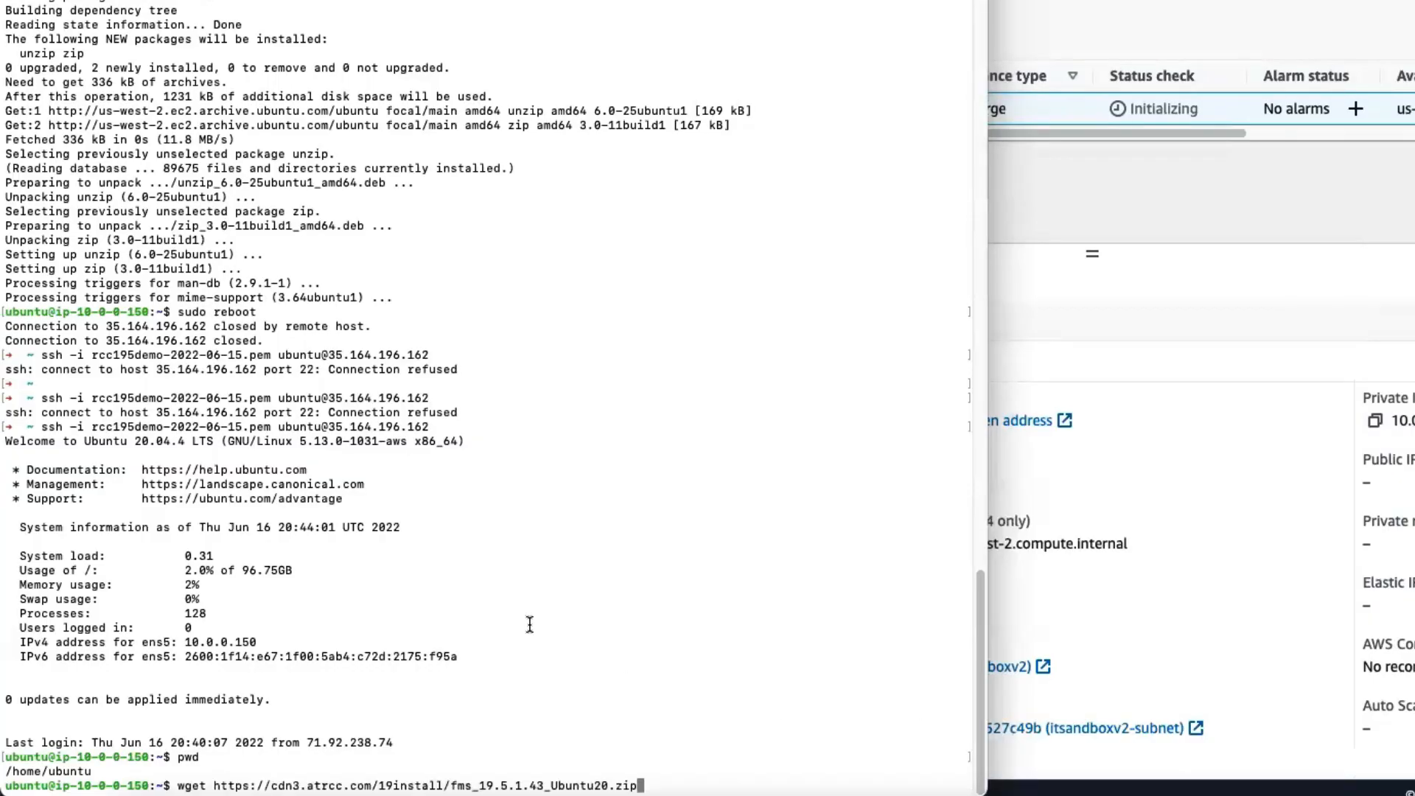
key("Return")
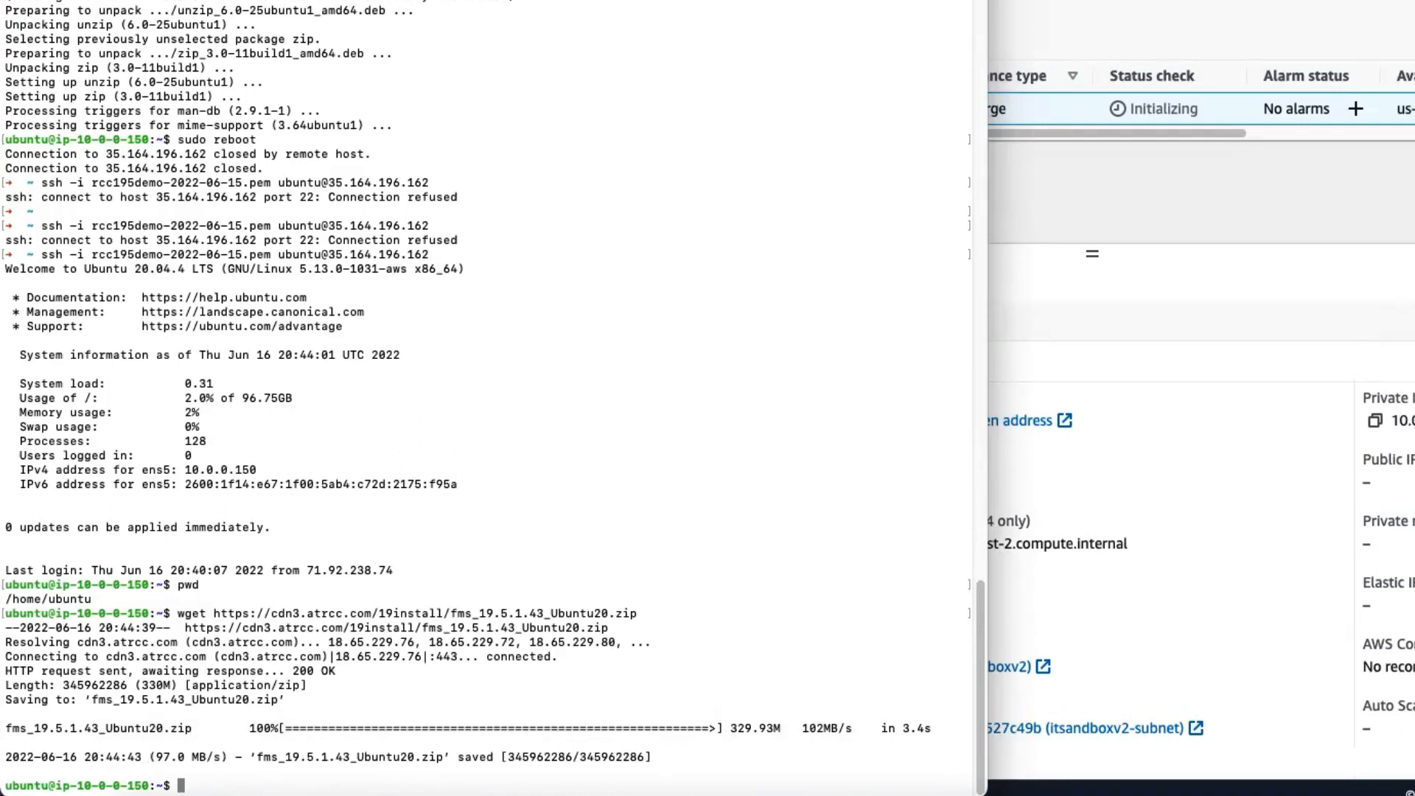
type("unzip fms")
key("Tab")
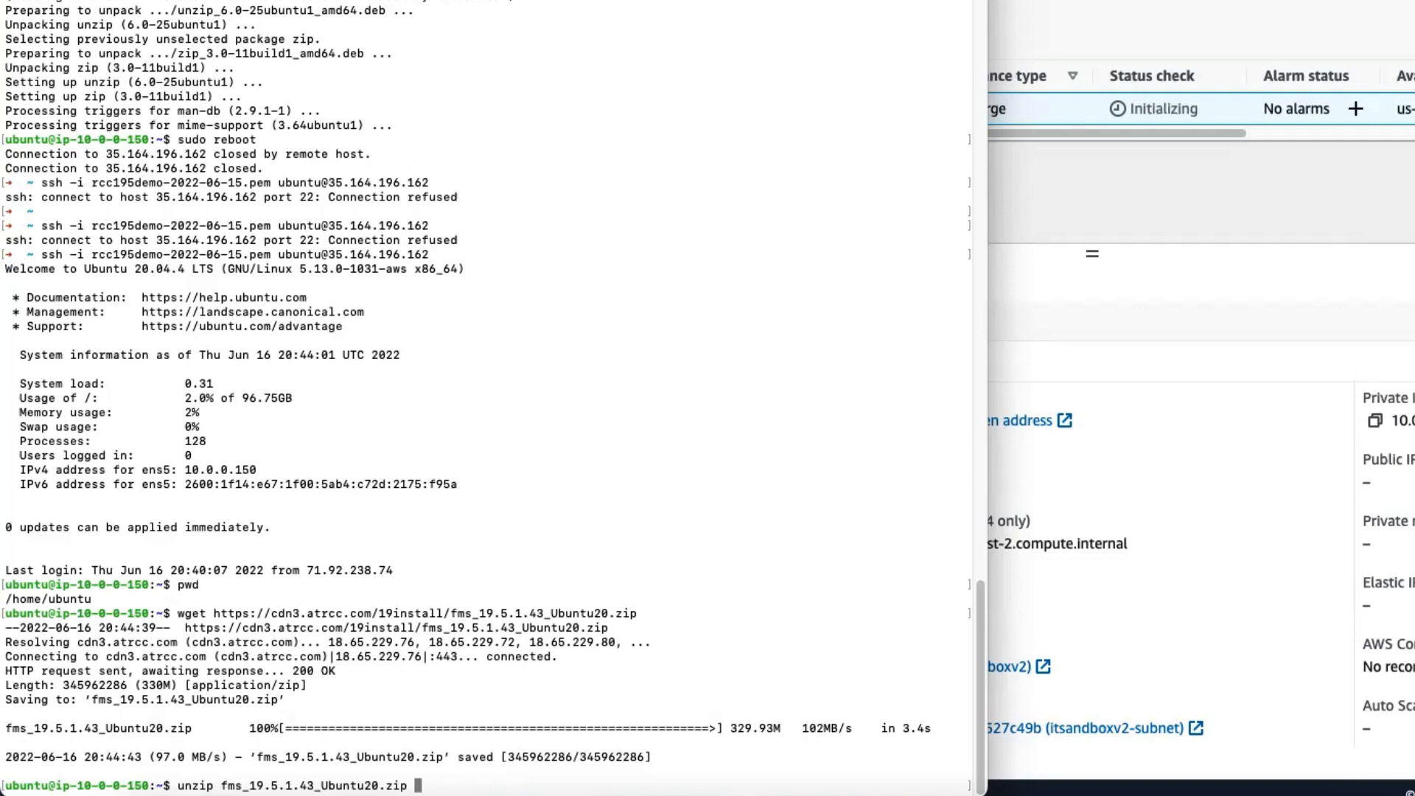
key("Return")
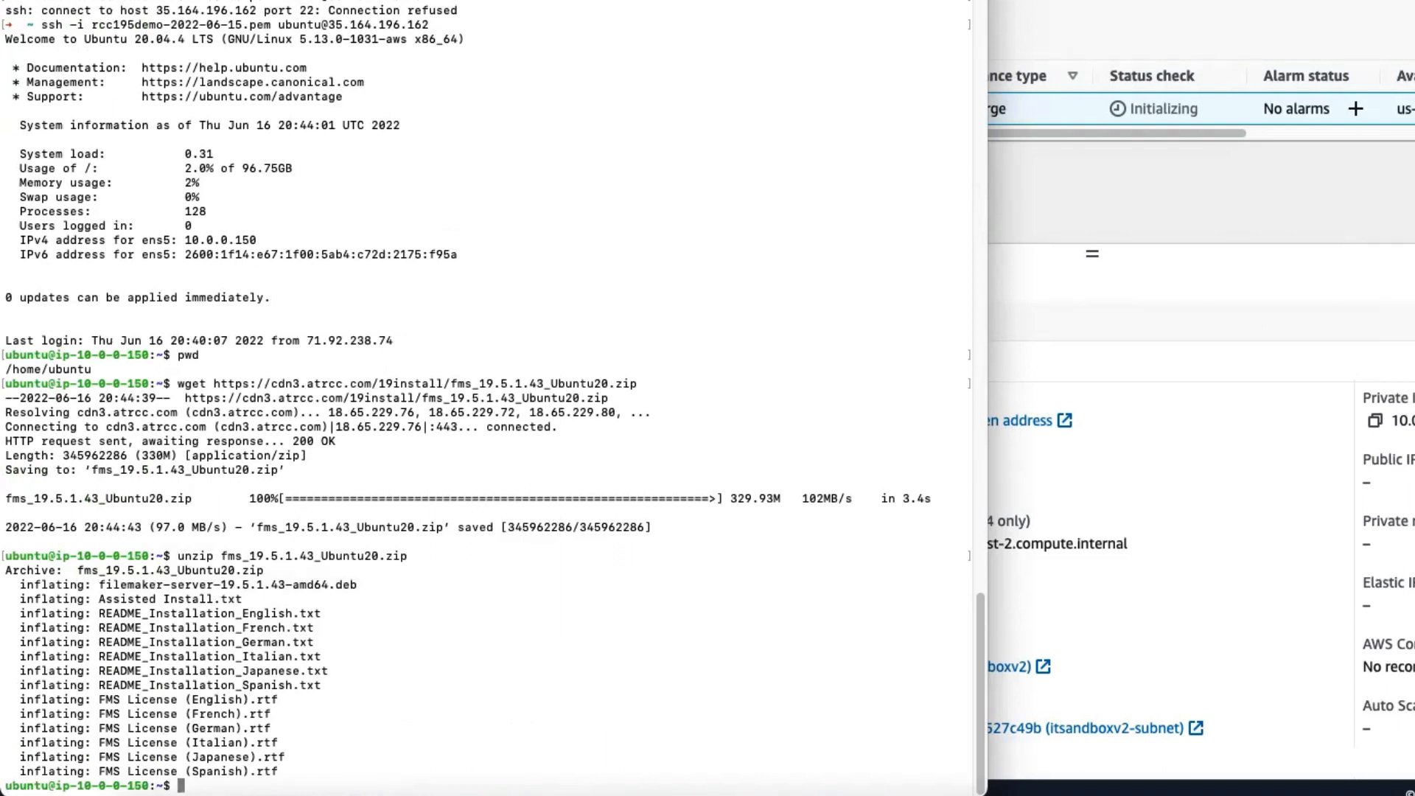
Step: Install ./filemaker-server-19.5.1.43-amd64.deb with sudo apt install, accepting the package installation and the software license agreement with y
type("sudo apt install")
left_click_drag(374, 584, 97, 584)
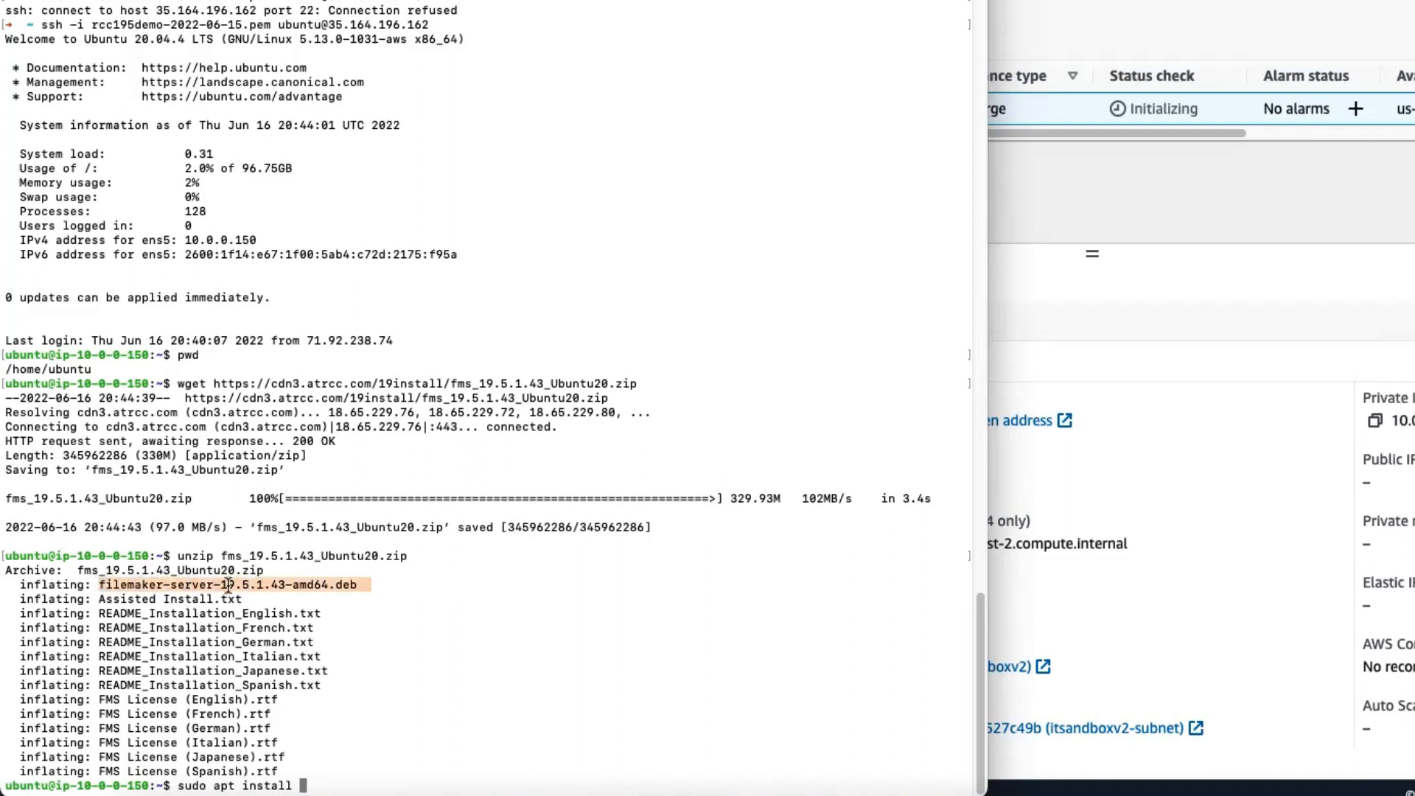
left_click(297, 584)
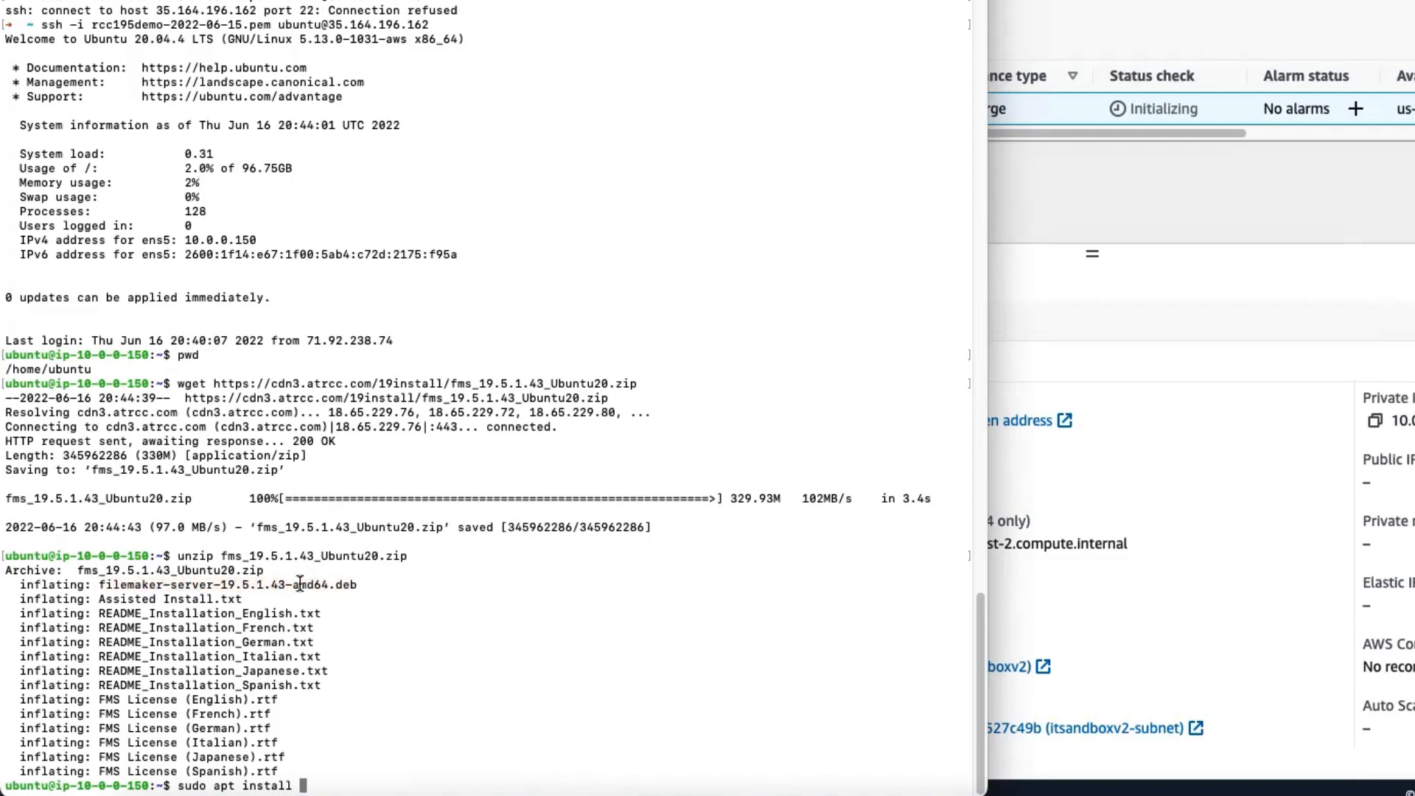
double_click(302, 584)
left_click(355, 582)
triple_click(538, 648)
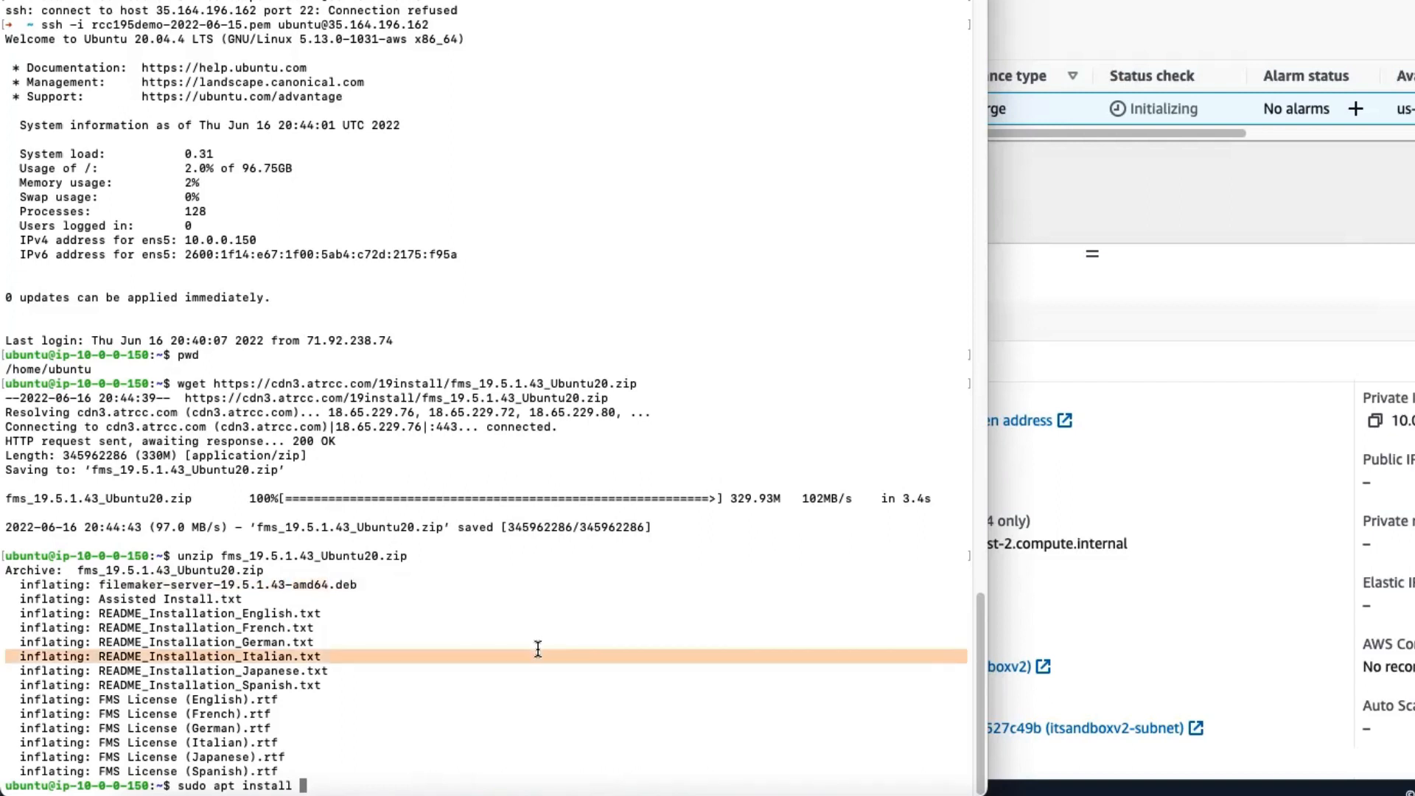
left_click(538, 648)
type("./")
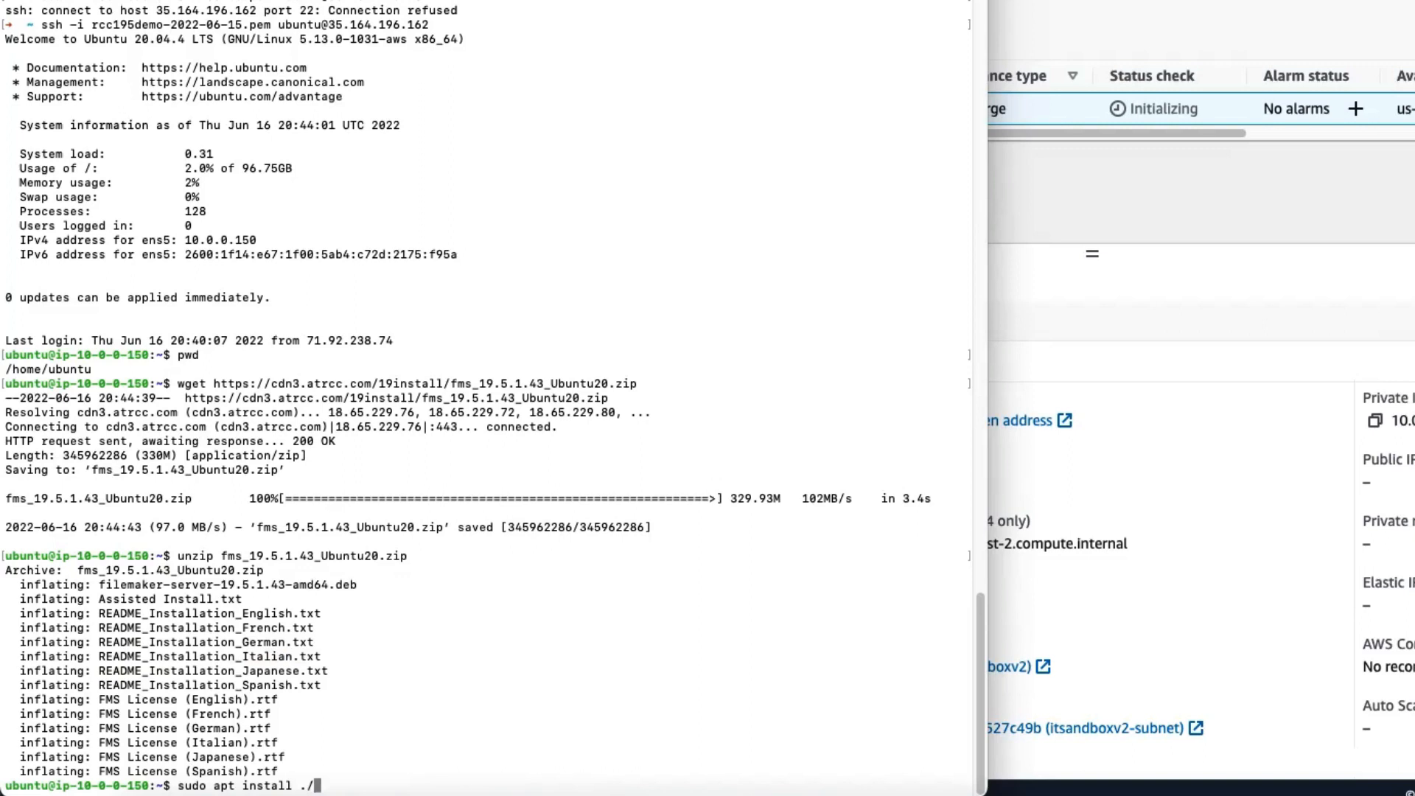
type("fi")
key("Tab")
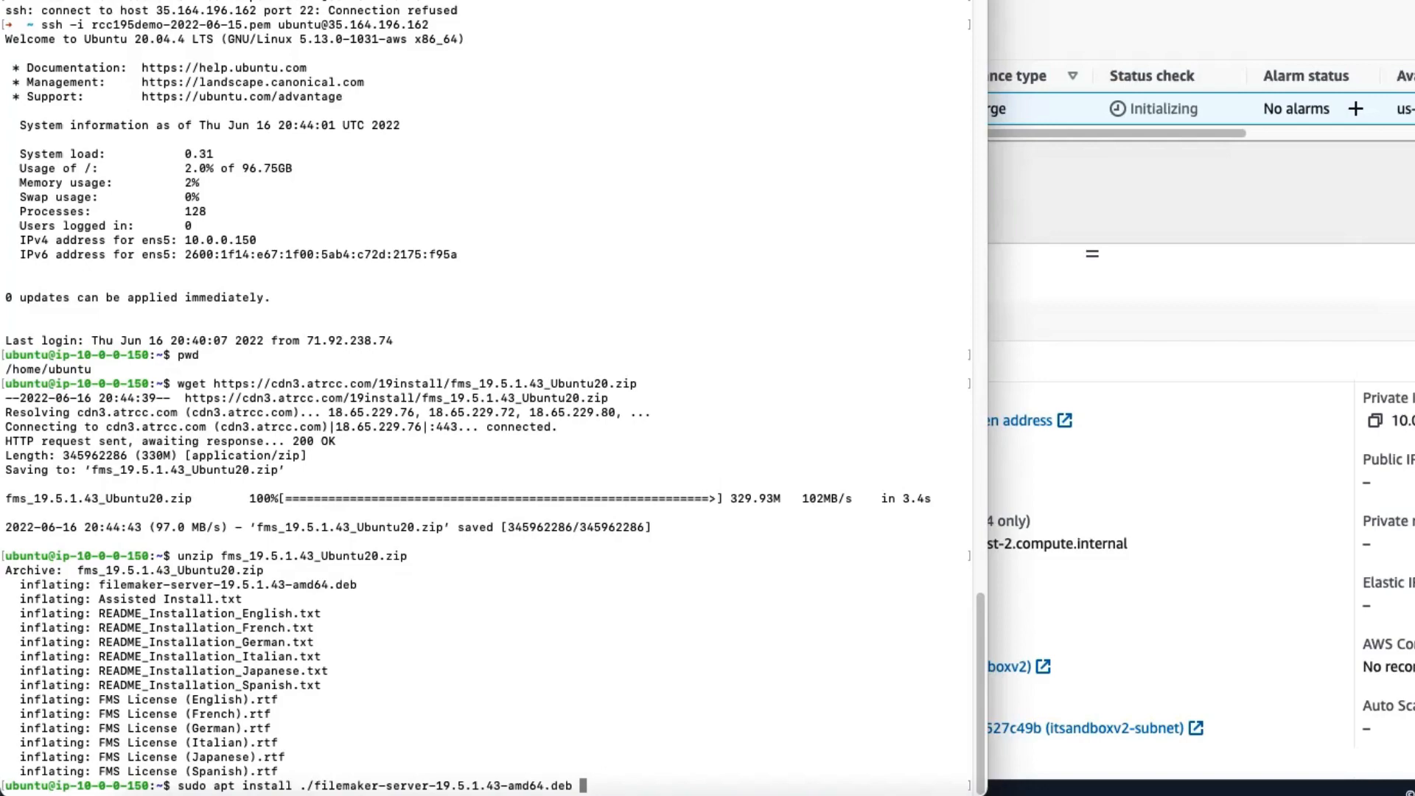
key("Return")
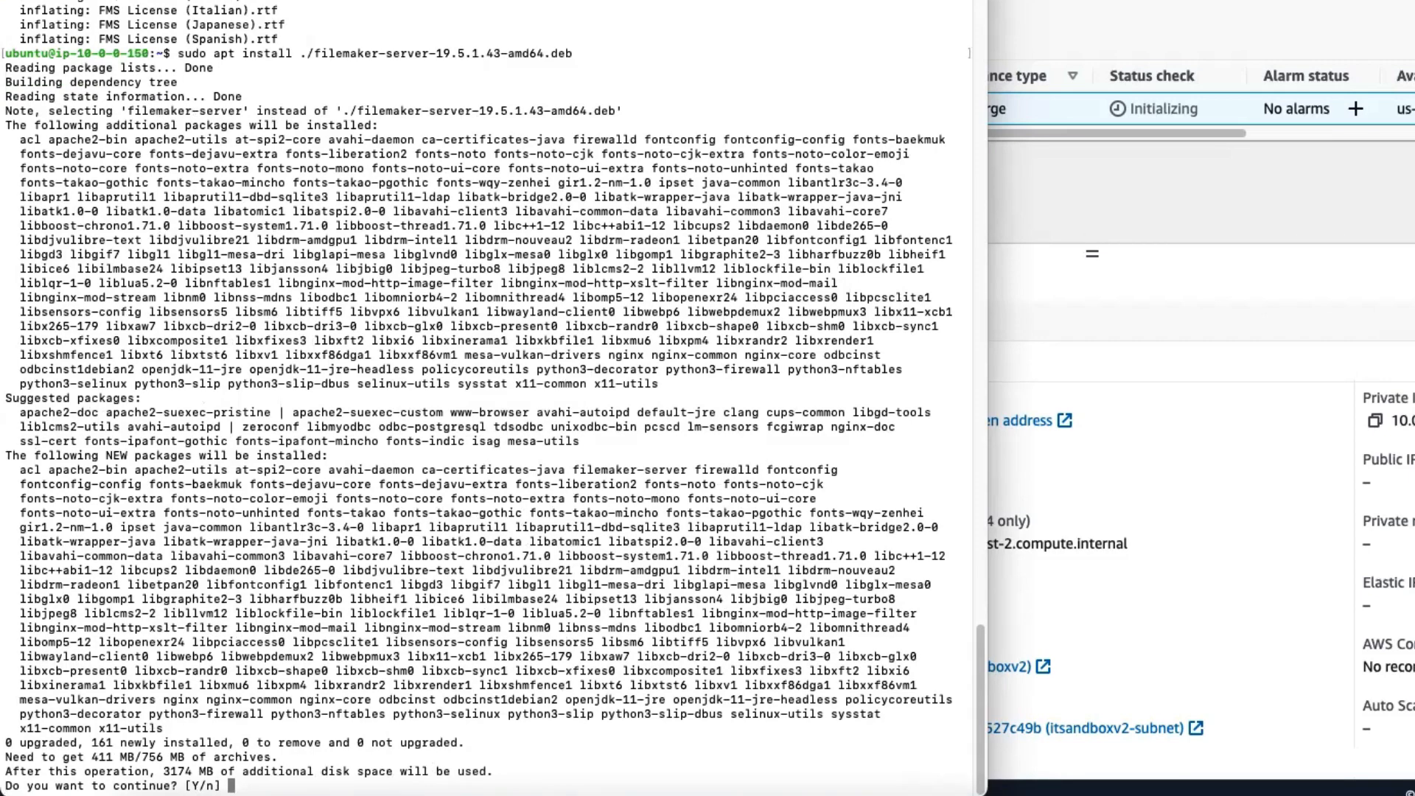
type("y")
key("Return")
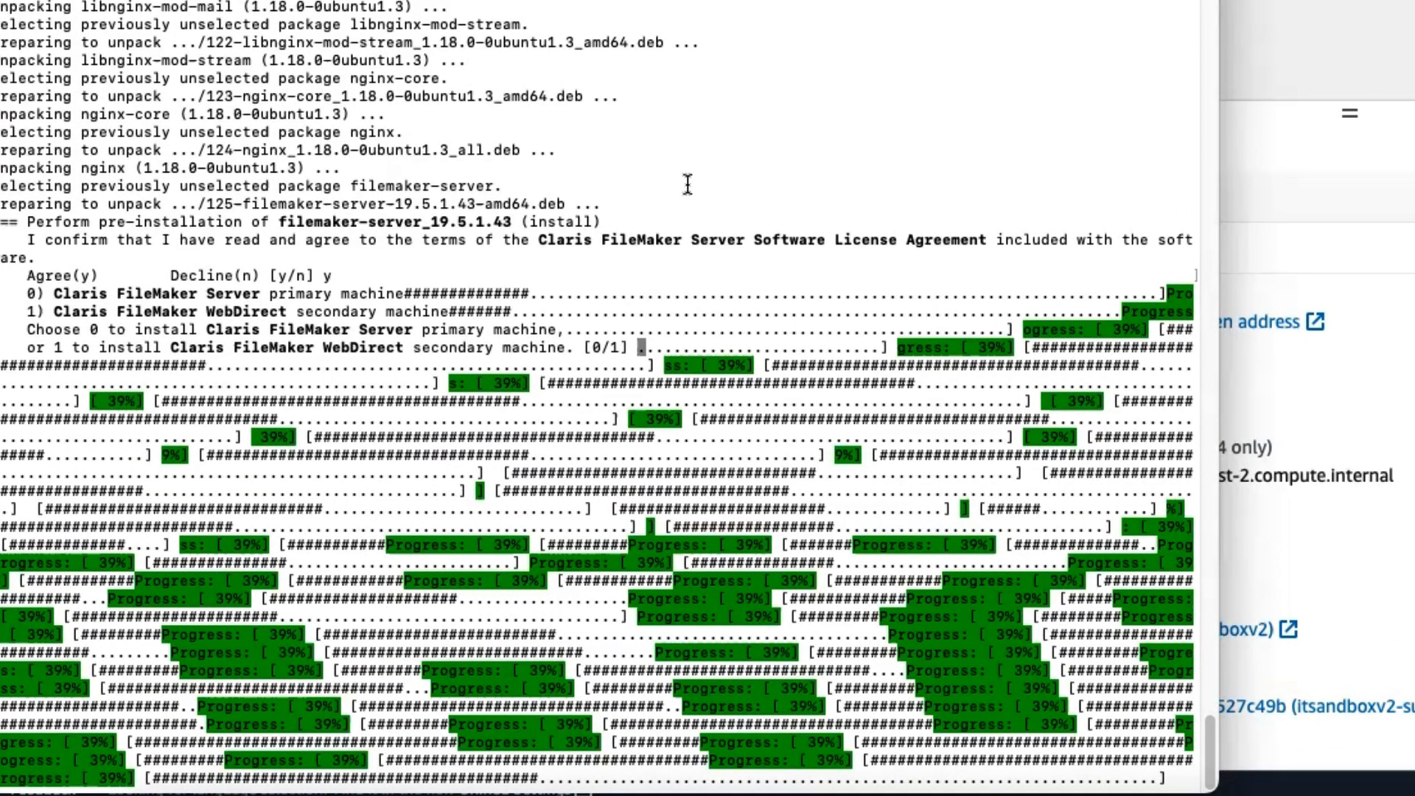
Step: Choose option 0 to install the FileMaker Server primary machine, and set the Admin Console user name to Admin
type("0")
key("Return")
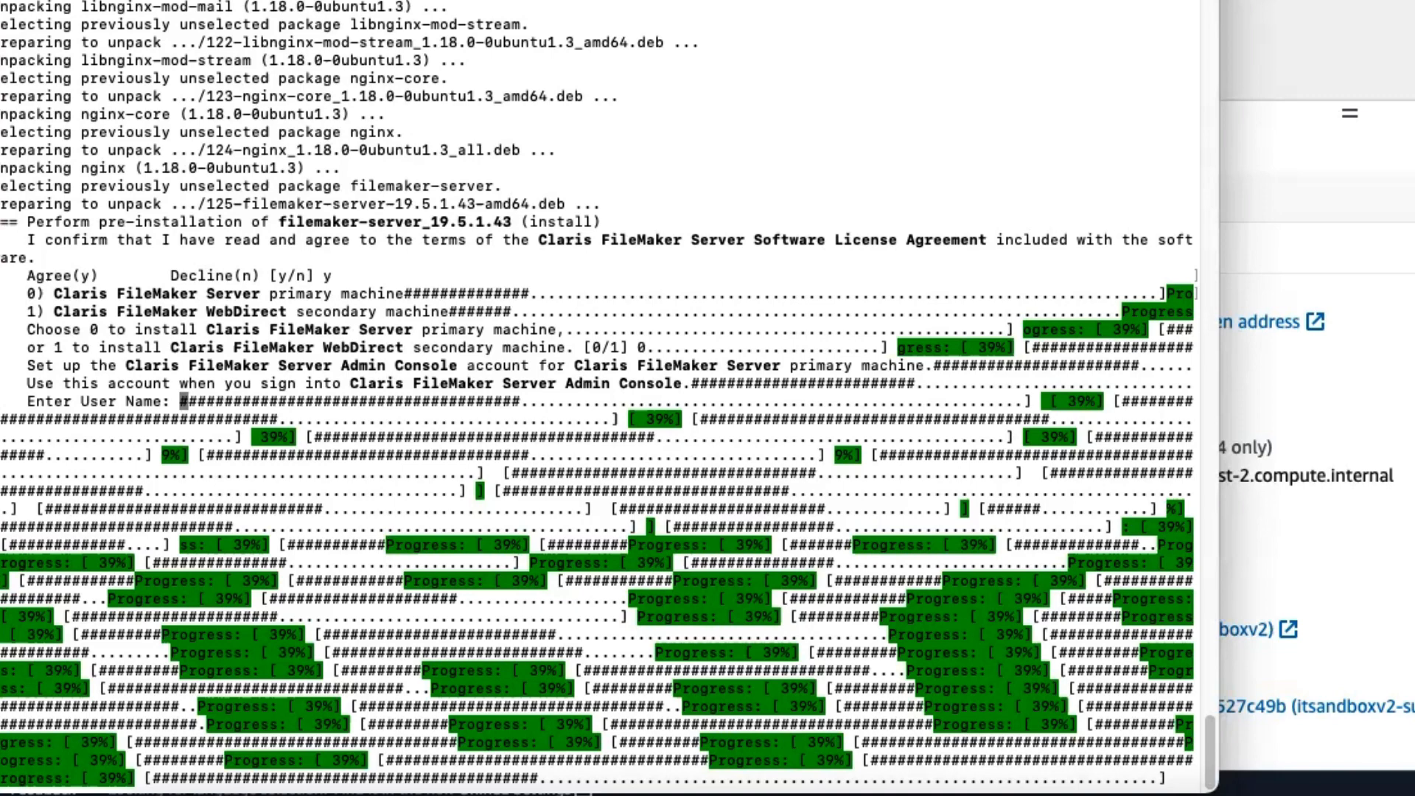
type("Admin")
key("Return")
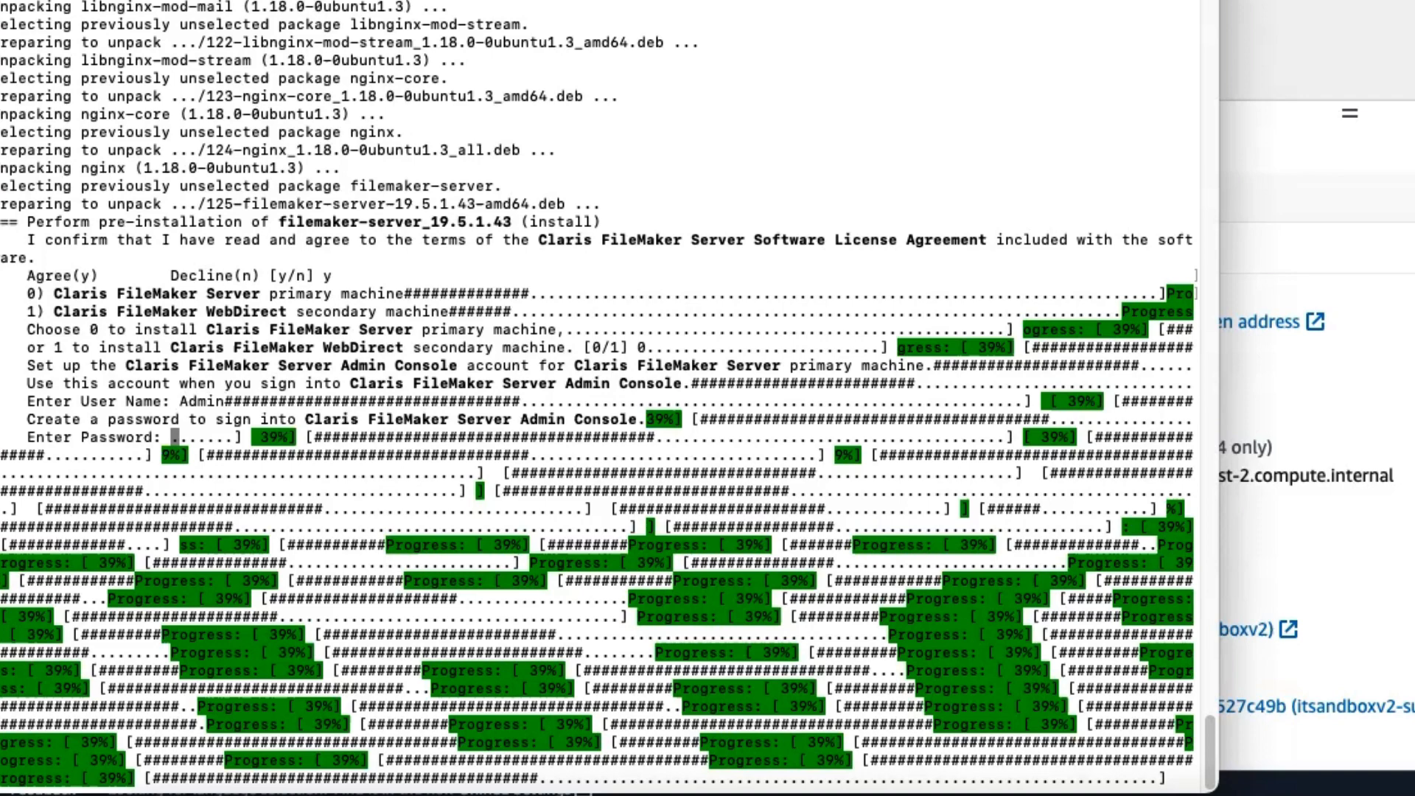
Step: Enter and confirm the Admin Console account password, and enter and confirm the 4-digit PIN for resetting it
key("Return")
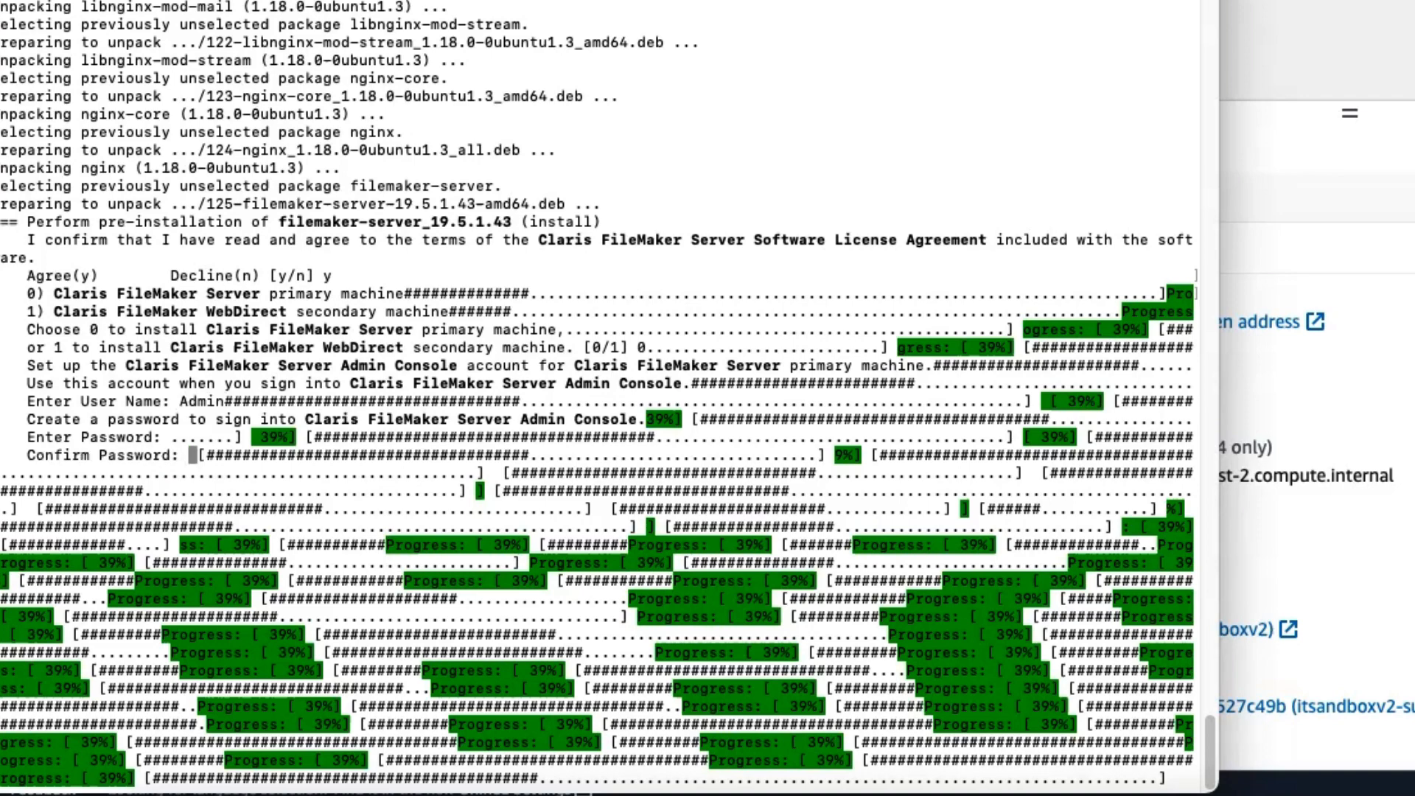
key("Return")
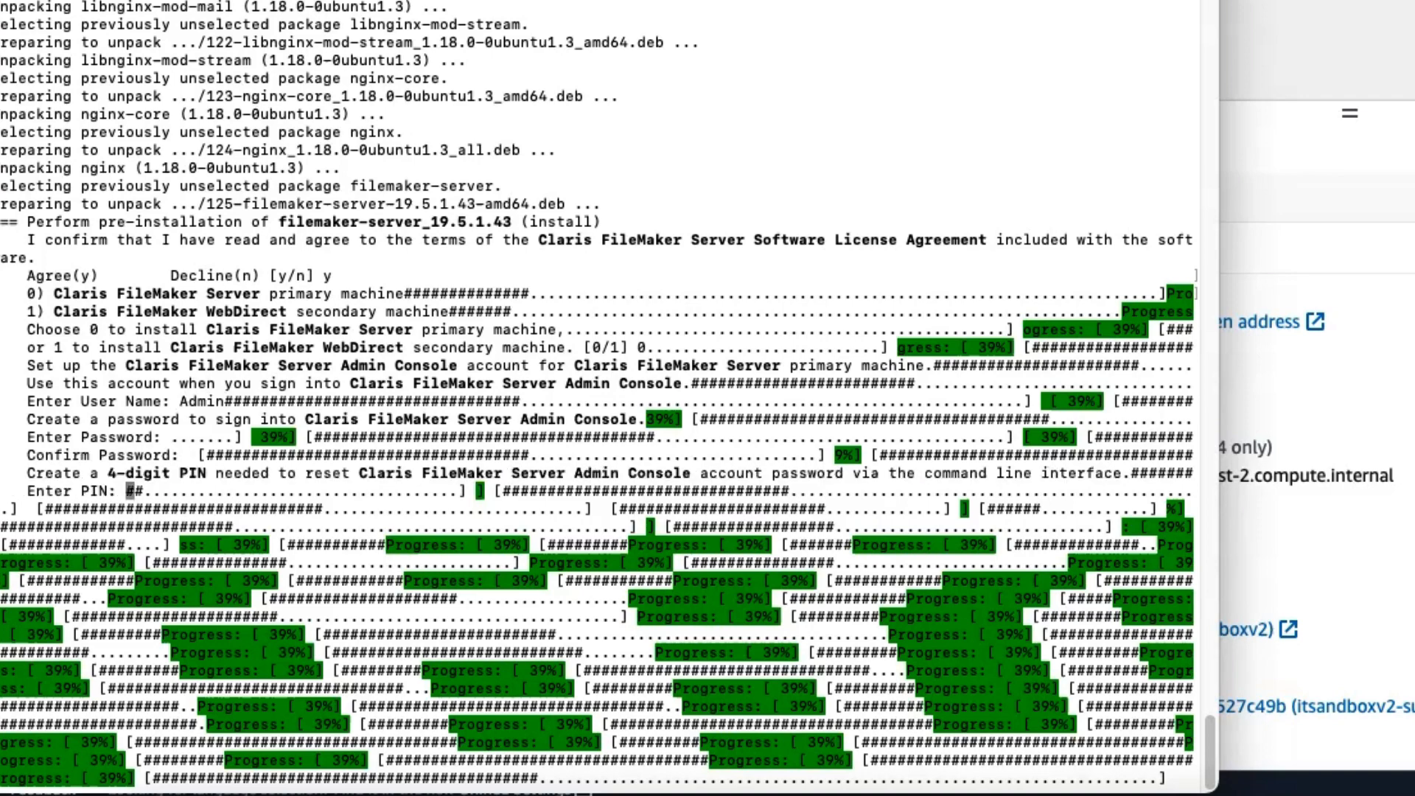
key("Return")
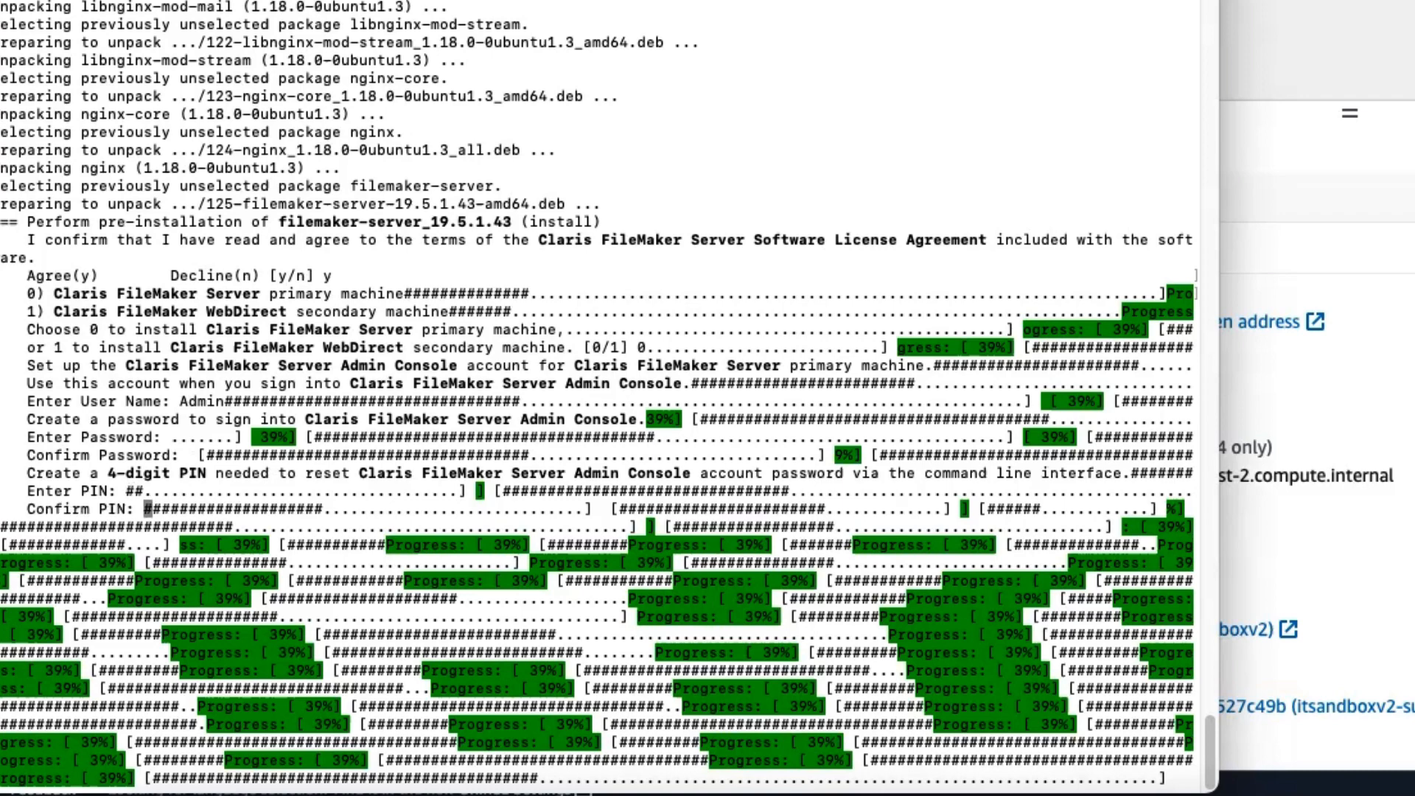
key("Return")
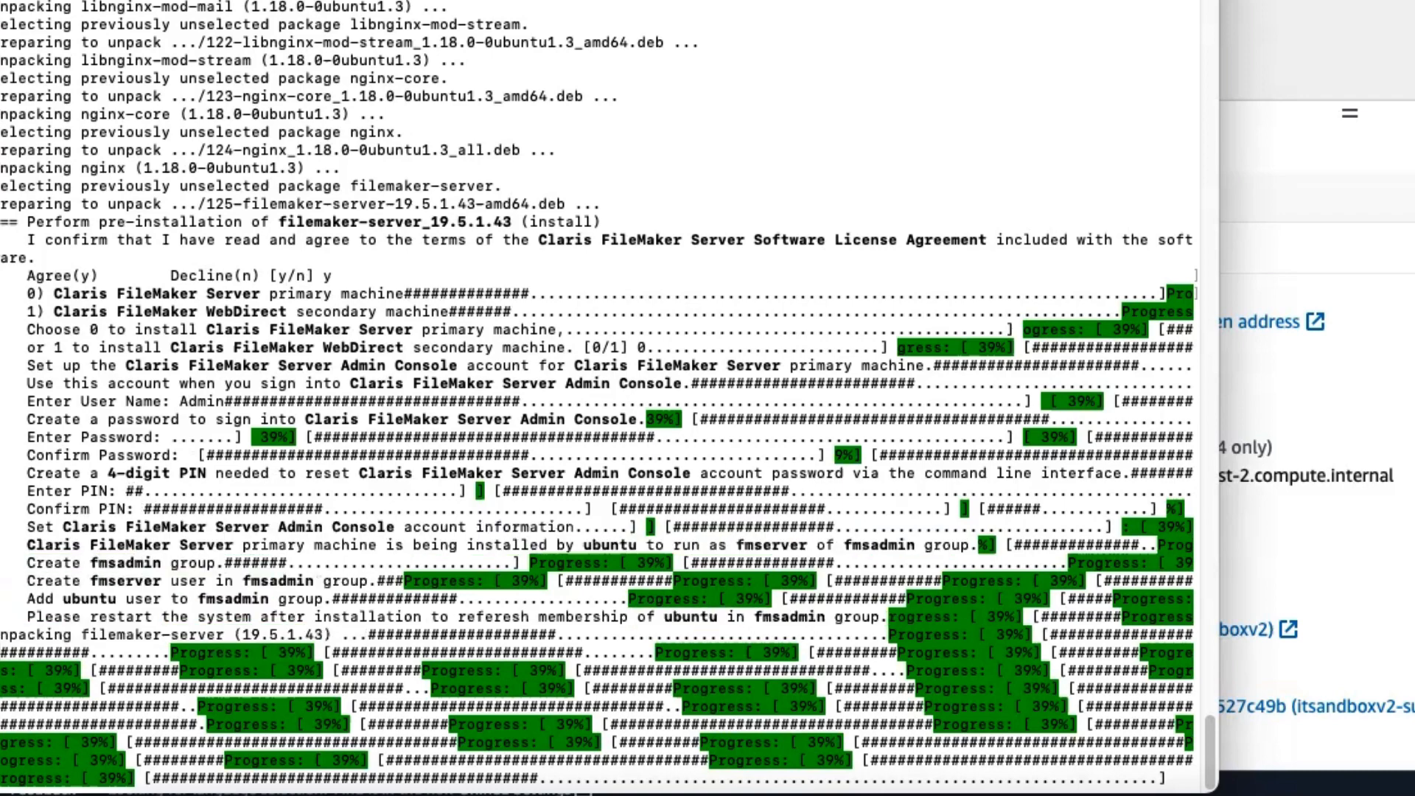
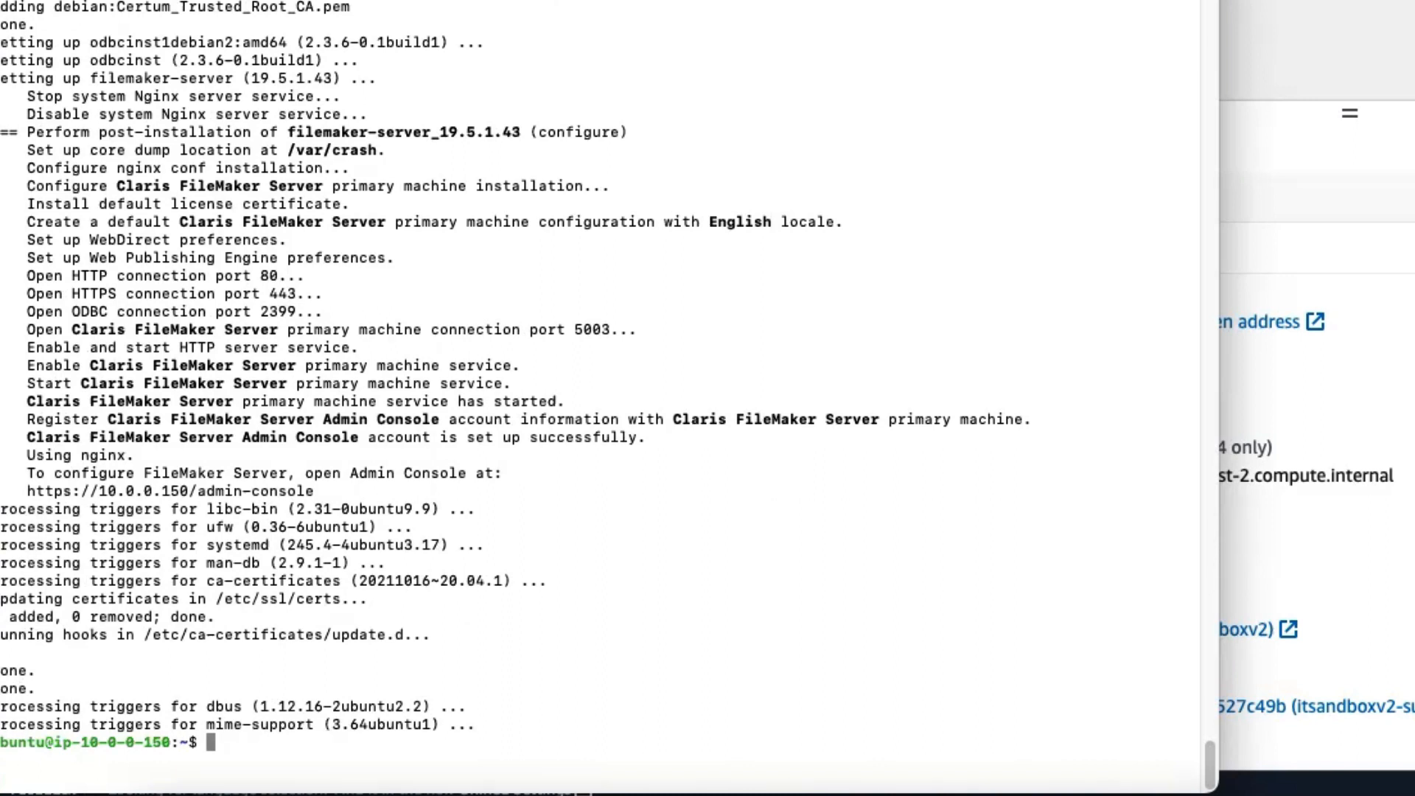
Step: Print Assisted Install.txt with cat and examine its License Accepted, Deployment Options and License Certificate Path entries
type("cat Ass")
key("Tab")
key("Return")
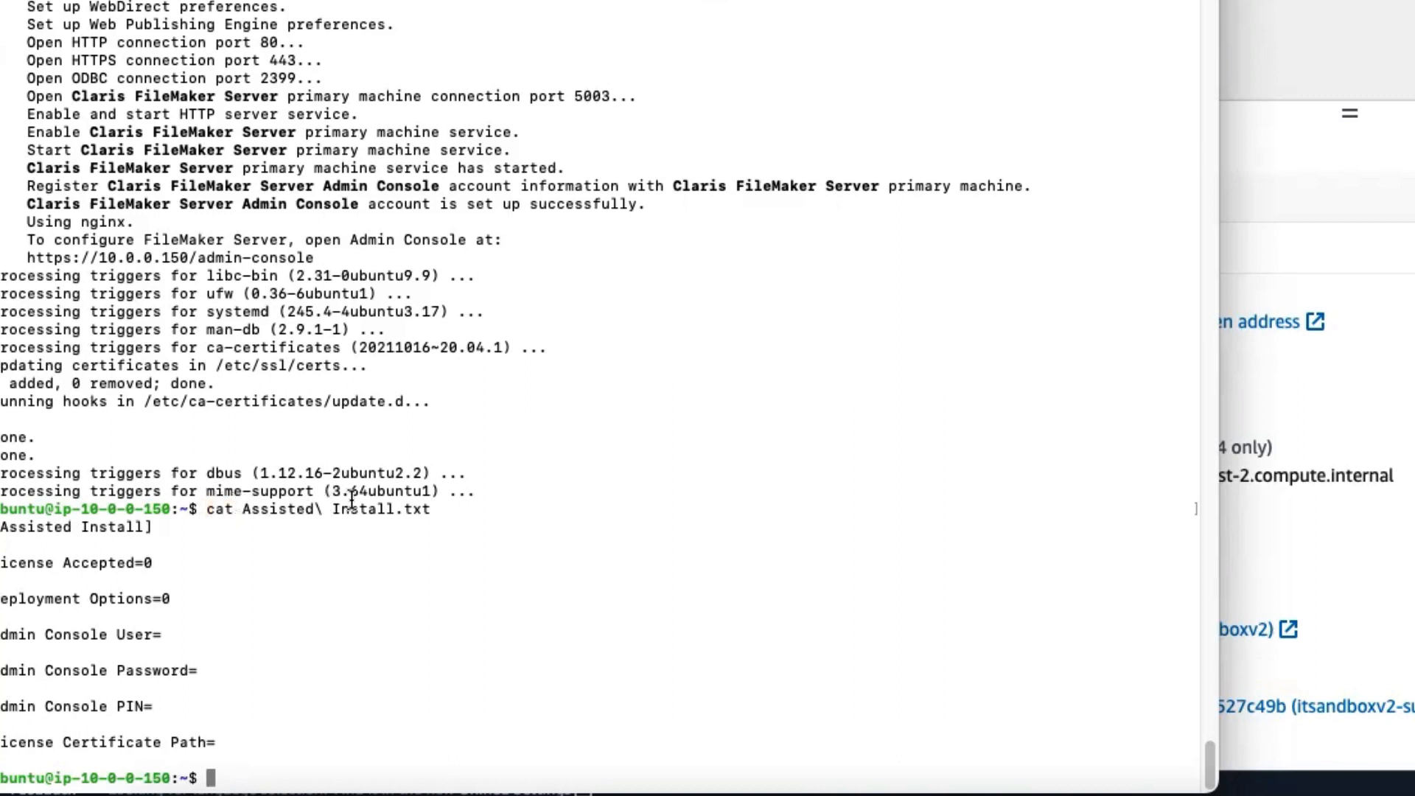
left_click_drag(462, 509, 163, 508)
left_click_drag(467, 509, 132, 509)
left_click(283, 504)
triple_click(236, 560)
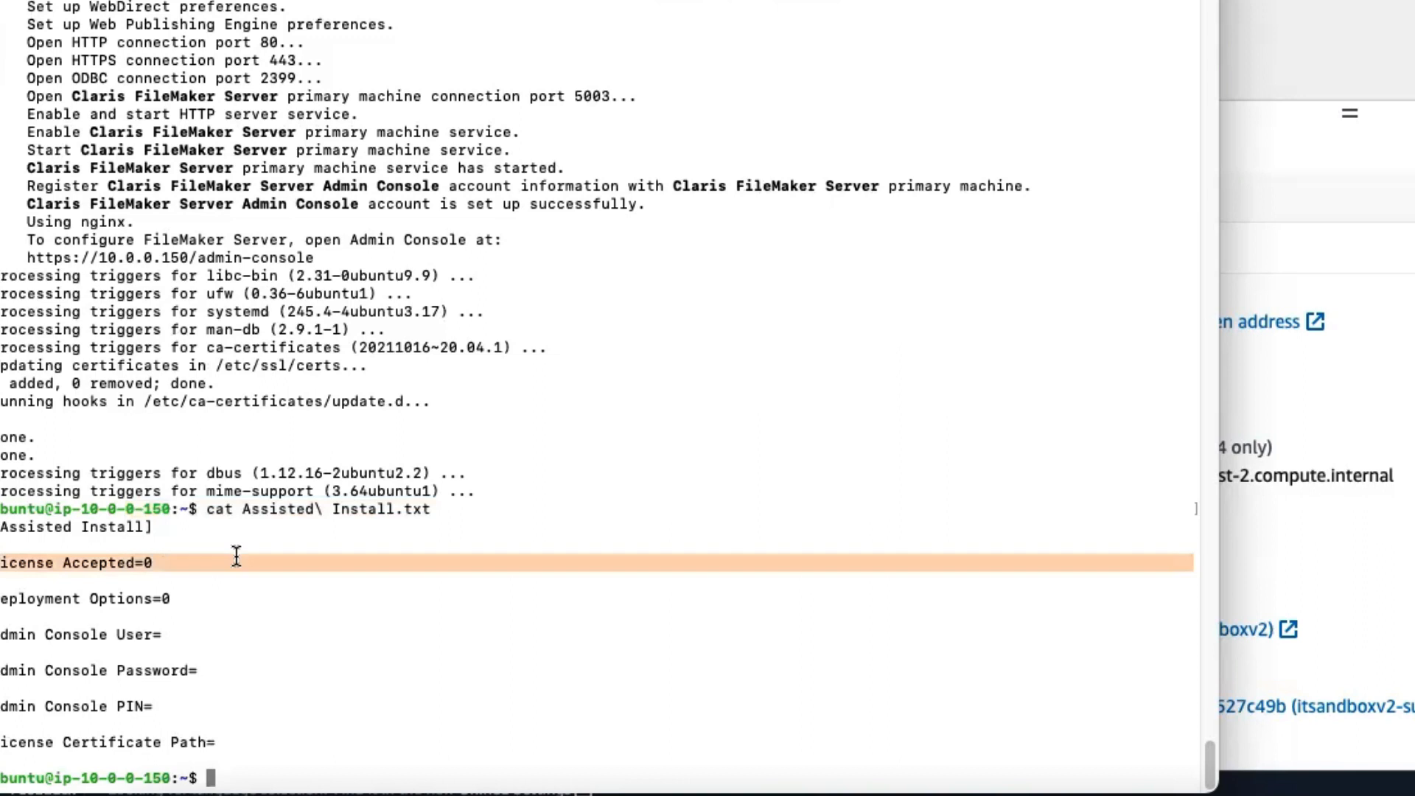
left_click(200, 576)
left_click_drag(171, 599, 2, 599)
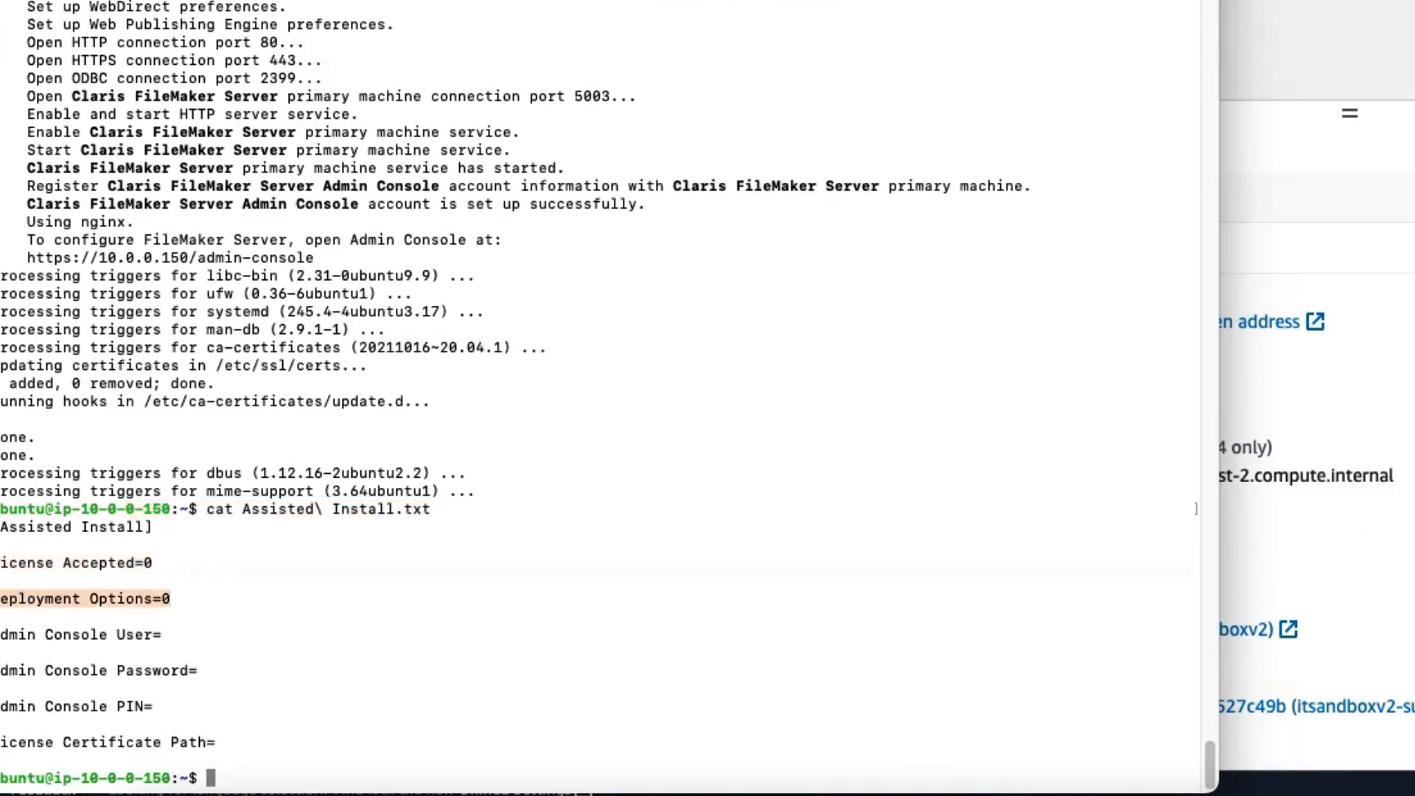
left_click(93, 591)
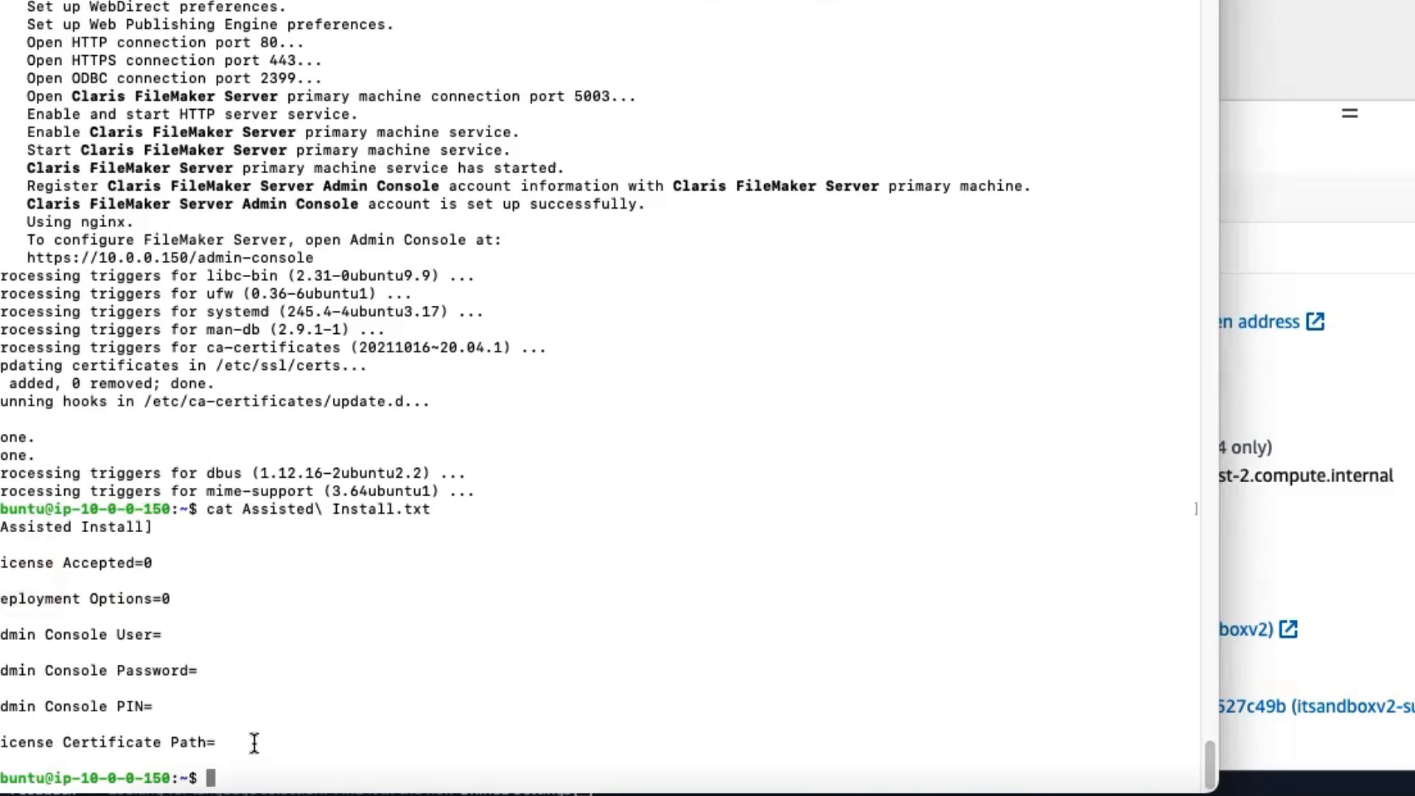
left_click_drag(260, 740, 0, 743)
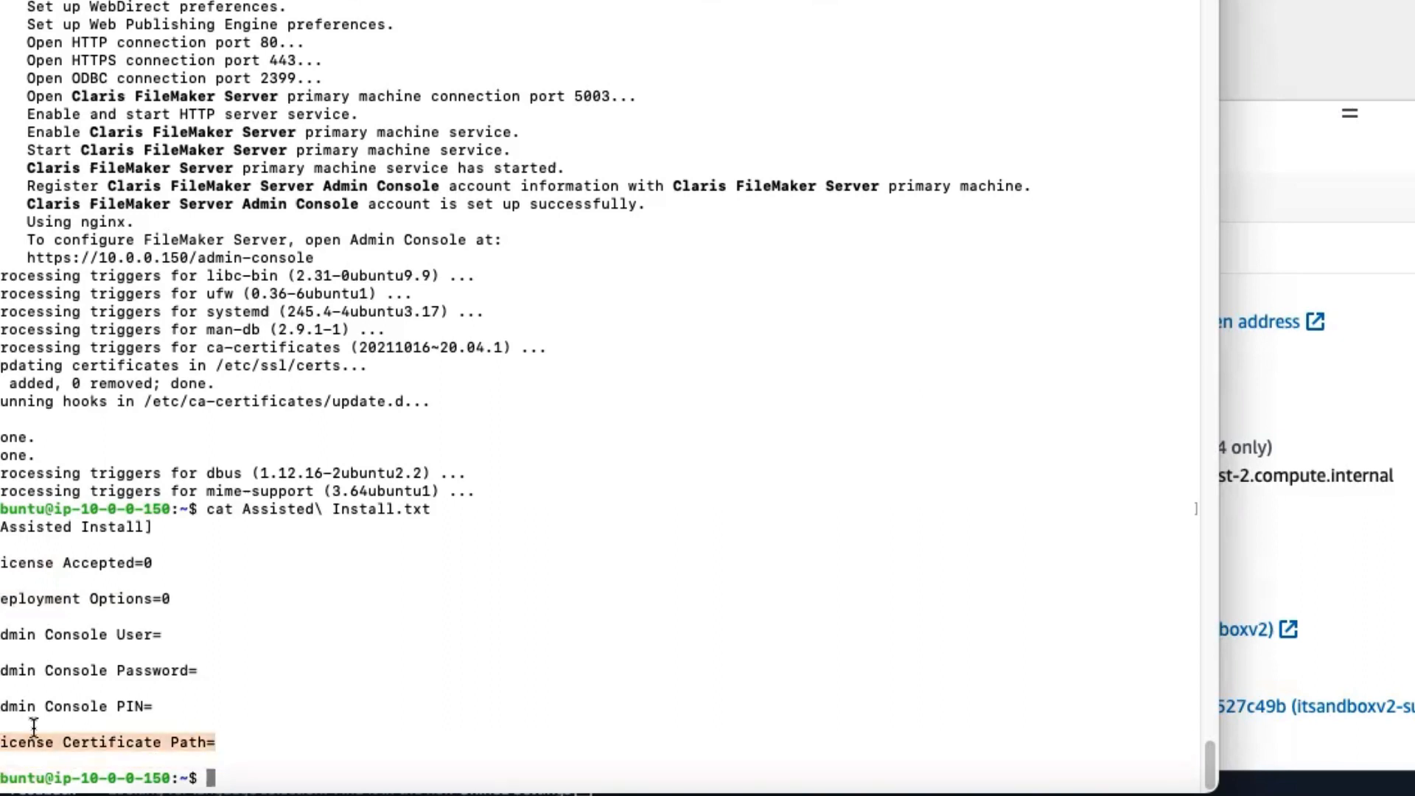
left_click(117, 728)
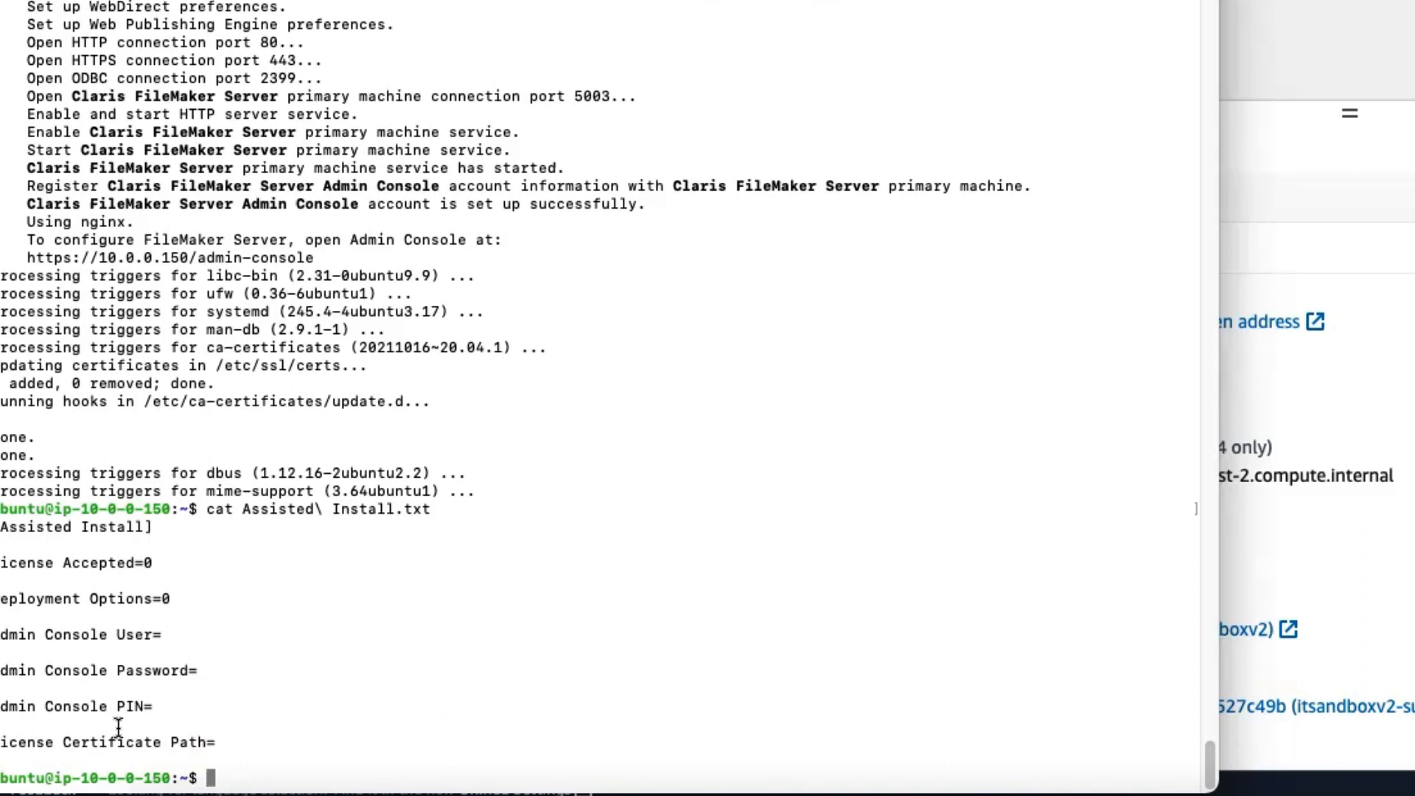
type("sudo re")
key("BackSpace")
key("BackSpace")
key("BackSpace")
key("BackSpace")
key("BackSpace")
key("BackSpace")
key("BackSpace")
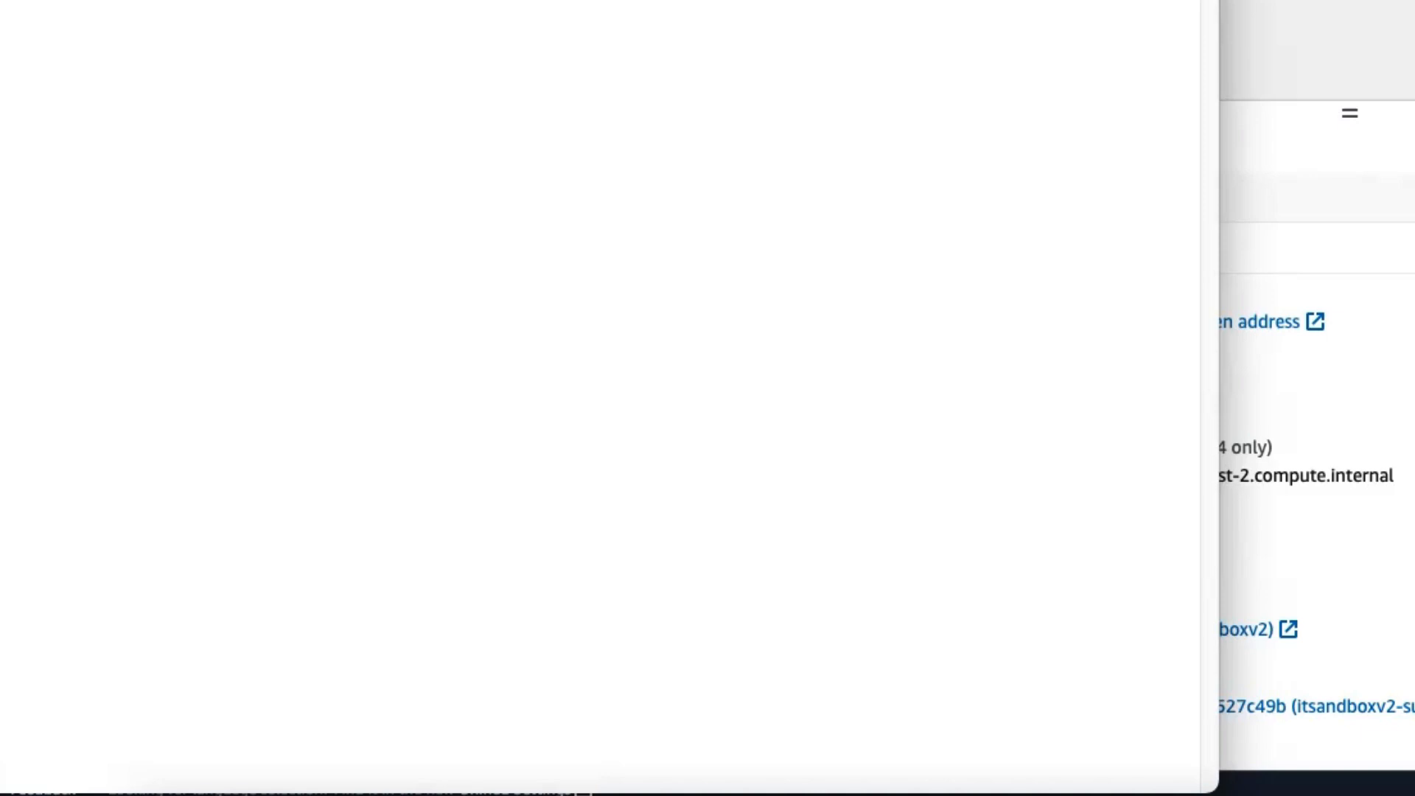
Step: Copy the Linux FileMaker Server instance's public IPv4 address, and unzip asterisk.atrcc.com.zip in the server's SSH terminal session
left_click(1028, 324)
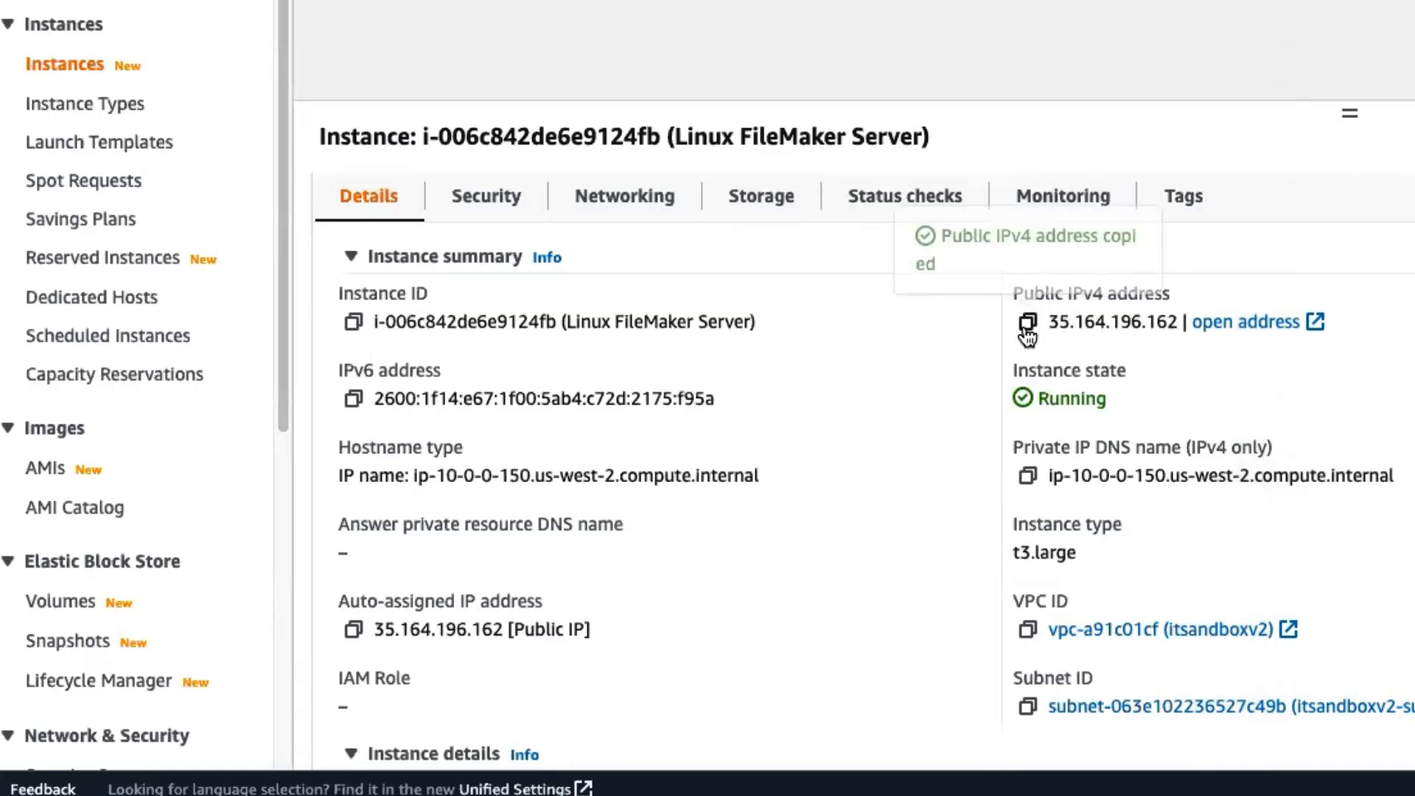
key("super+Tab")
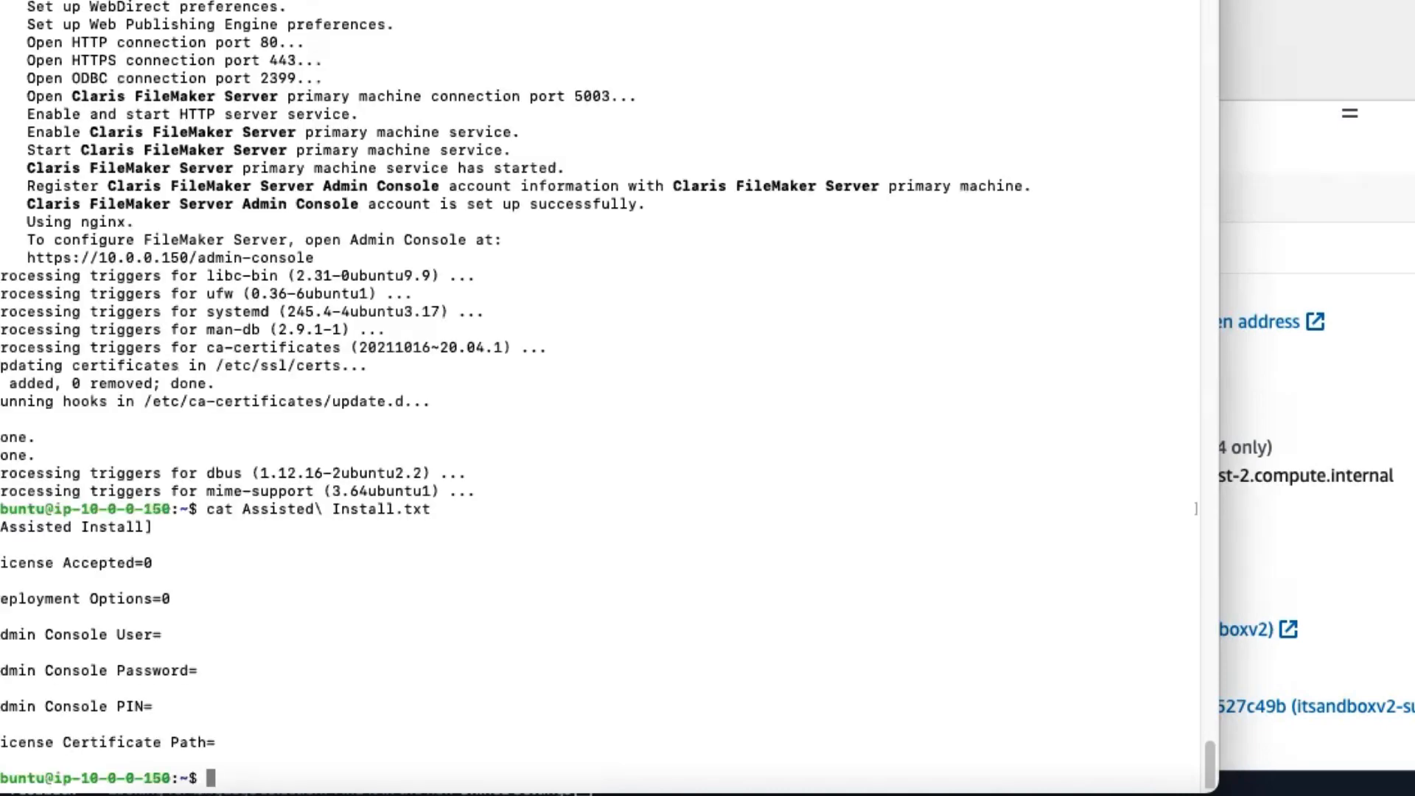
type("unzip as")
key("Tab")
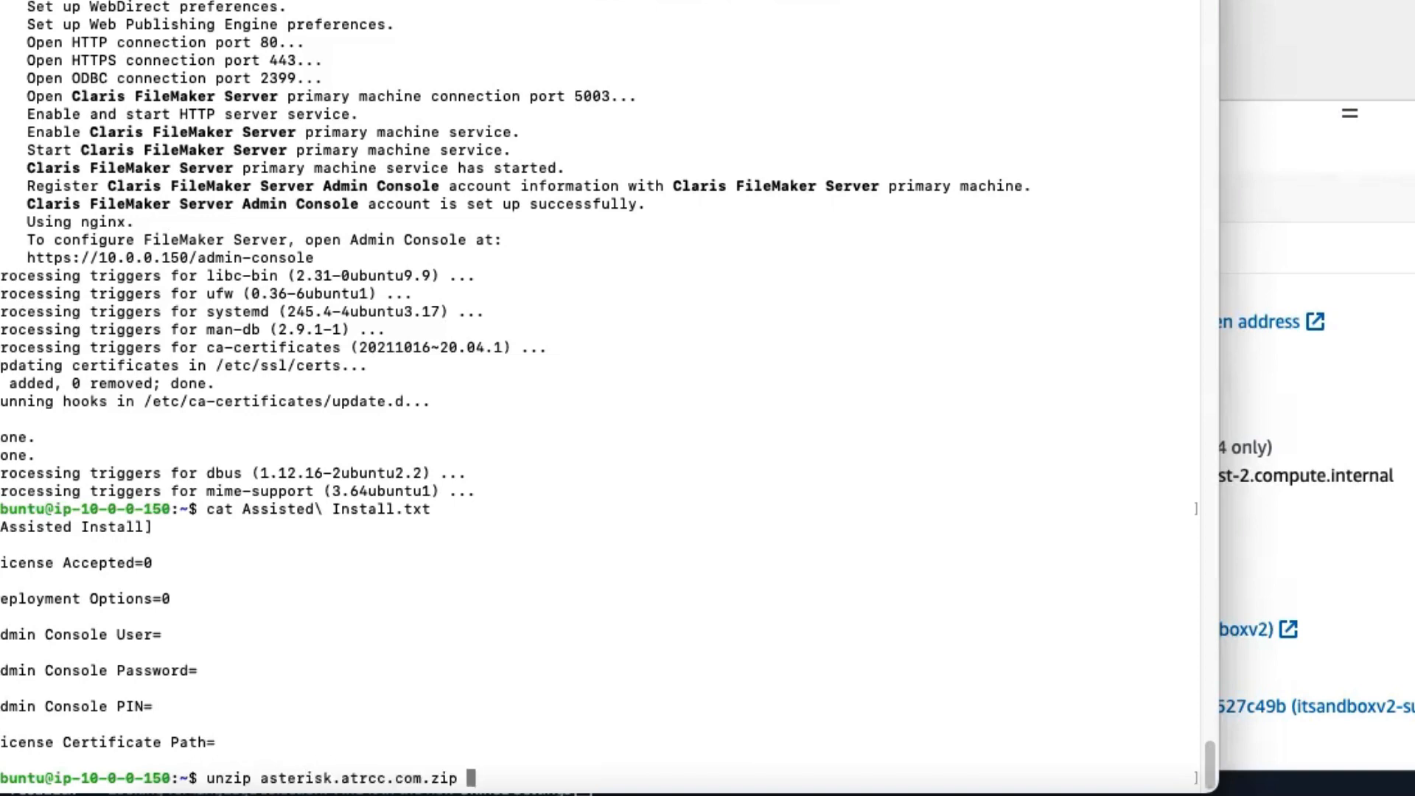
key("Return")
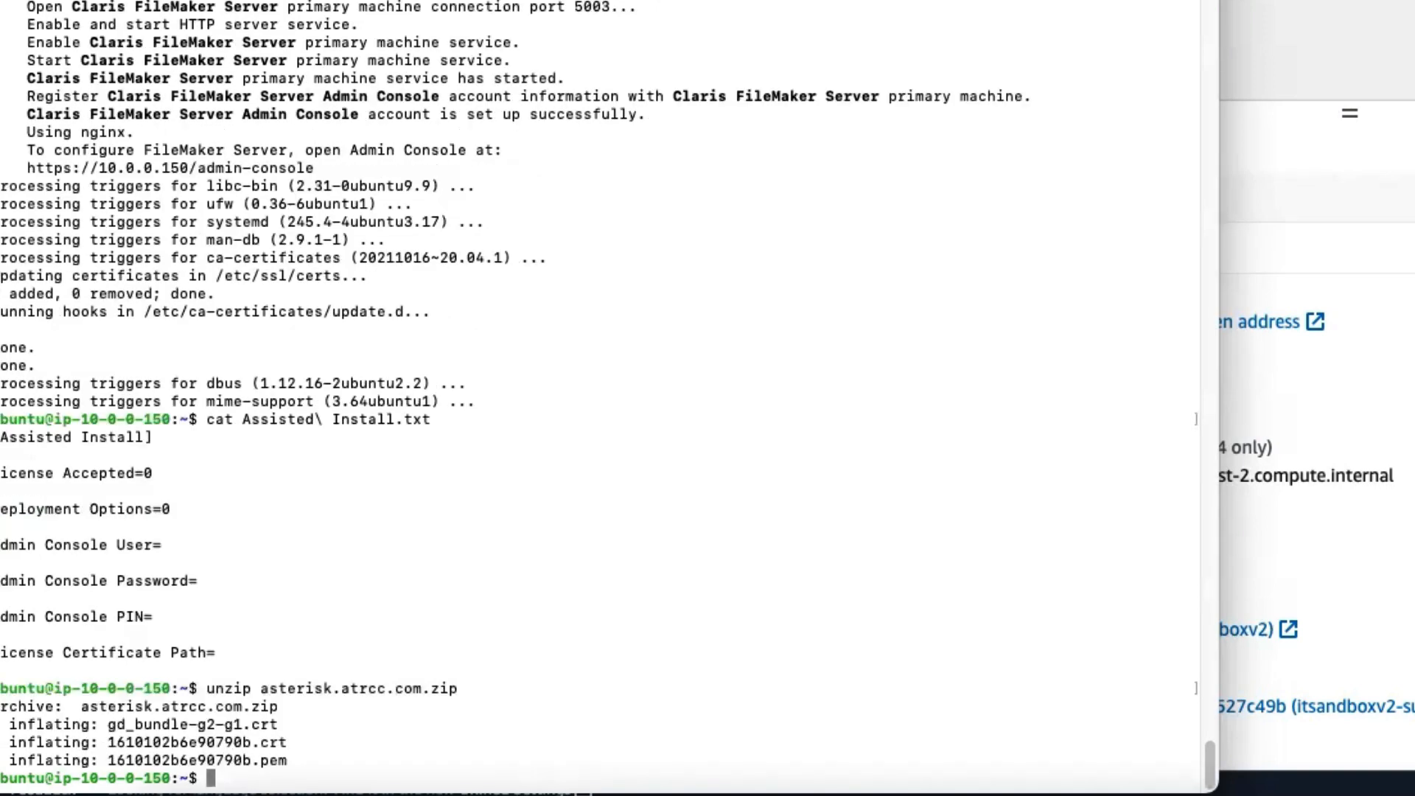
type("fmsadmin import certificate ")
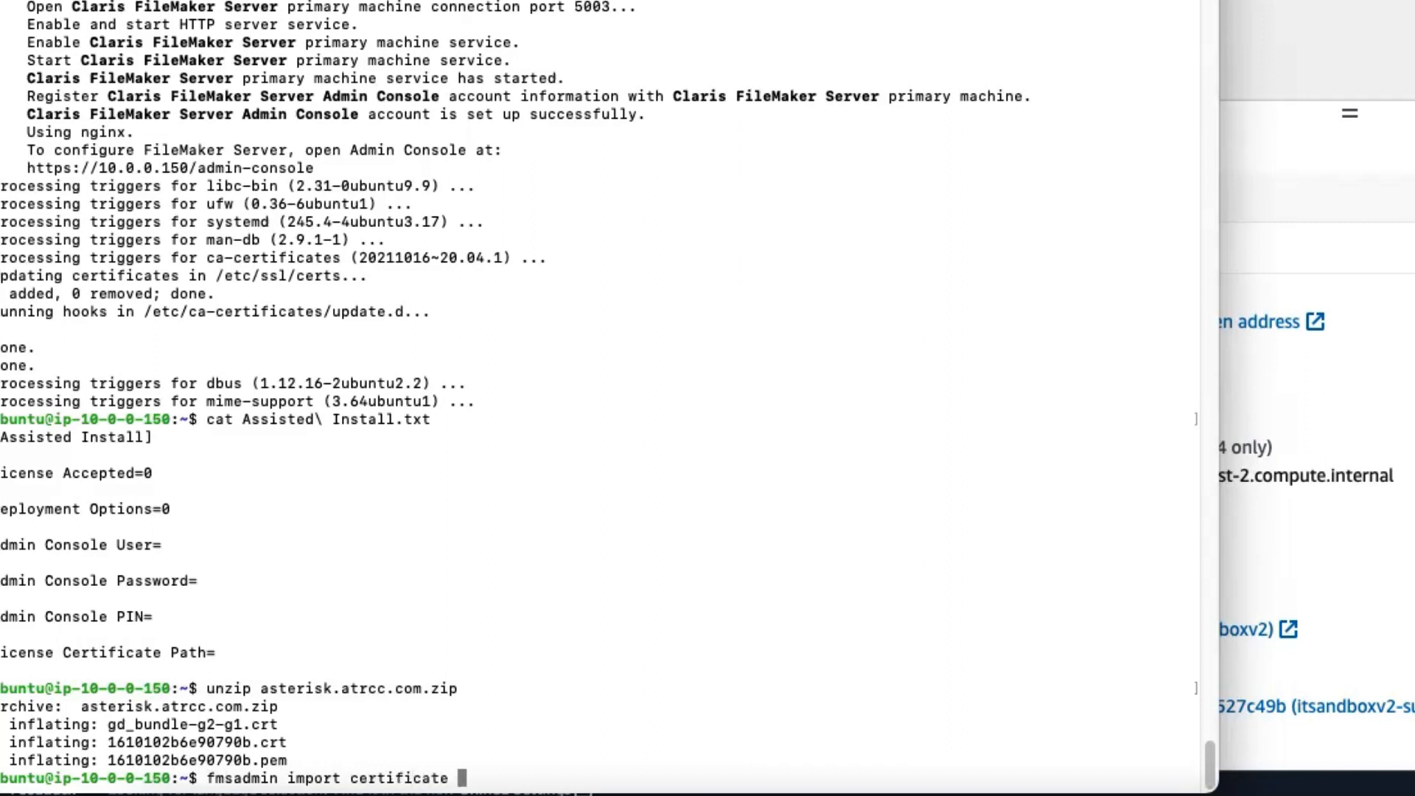
type("161")
key("Tab")
type("p")
key("Tab")
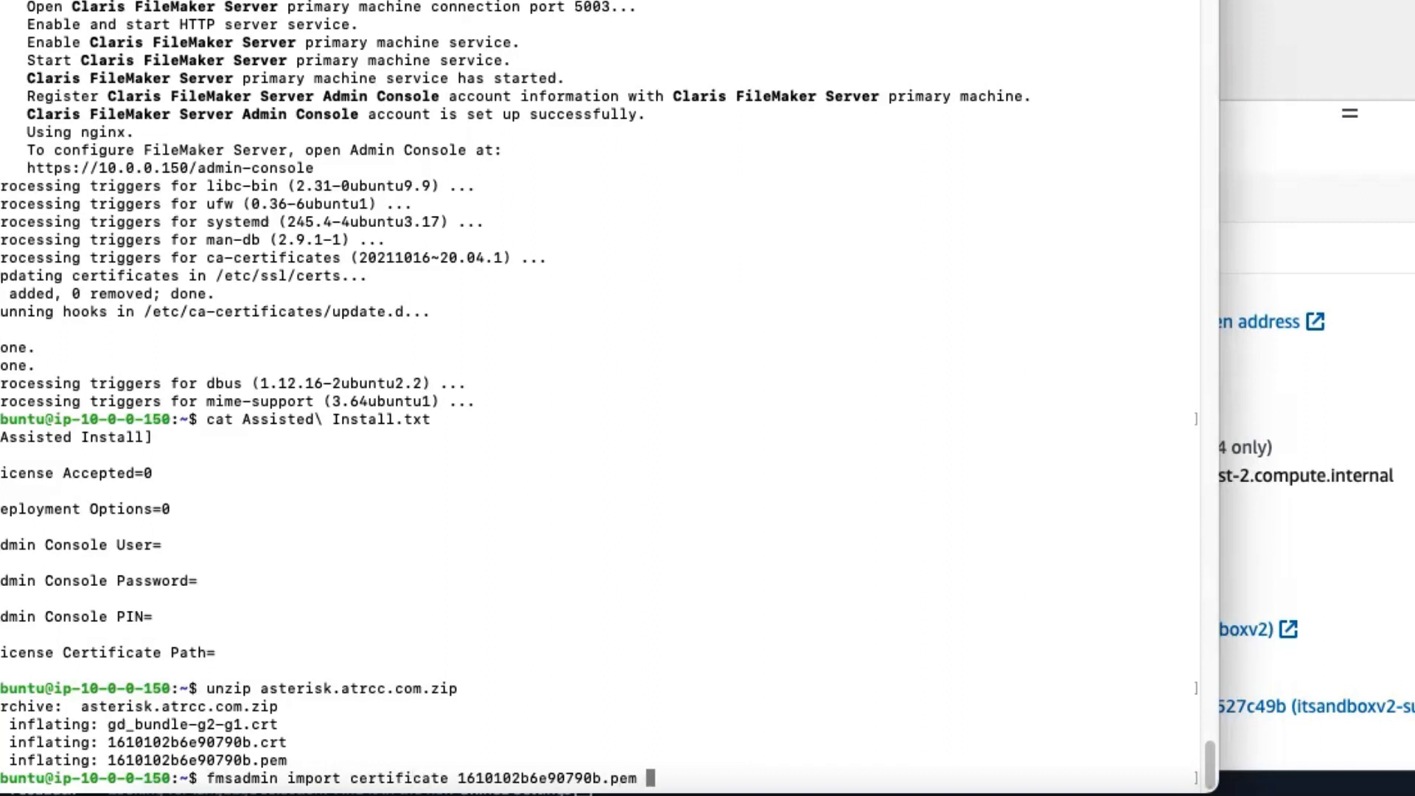
key("BackSpace")
key("BackSpace")
key("BackSpace")
key("BackSpace")
key("BackSpace")
key("BackSpace")
key("BackSpace")
key("BackSpace")
key("BackSpace")
key("BackSpace")
key("BackSpace")
key("BackSpace")
key("BackSpace")
key("BackSpace")
key("BackSpace")
key("BackSpace")
key("BackSpace")
key("BackSpace")
key("BackSpace")
key("BackSpace")
key("BackSpace")
key("BackSpace")
key("BackSpace")
key("BackSpace")
key("BackSpace")
key("BackSpace")
key("BackSpace")
key("BackSpace")
key("BackSpace")
key("BackSpace")
key("BackSpace")
key("BackSpace")
key("BackSpace")
key("BackSpace")
key("BackSpace")
key("BackSpace")
key("BackSpace")
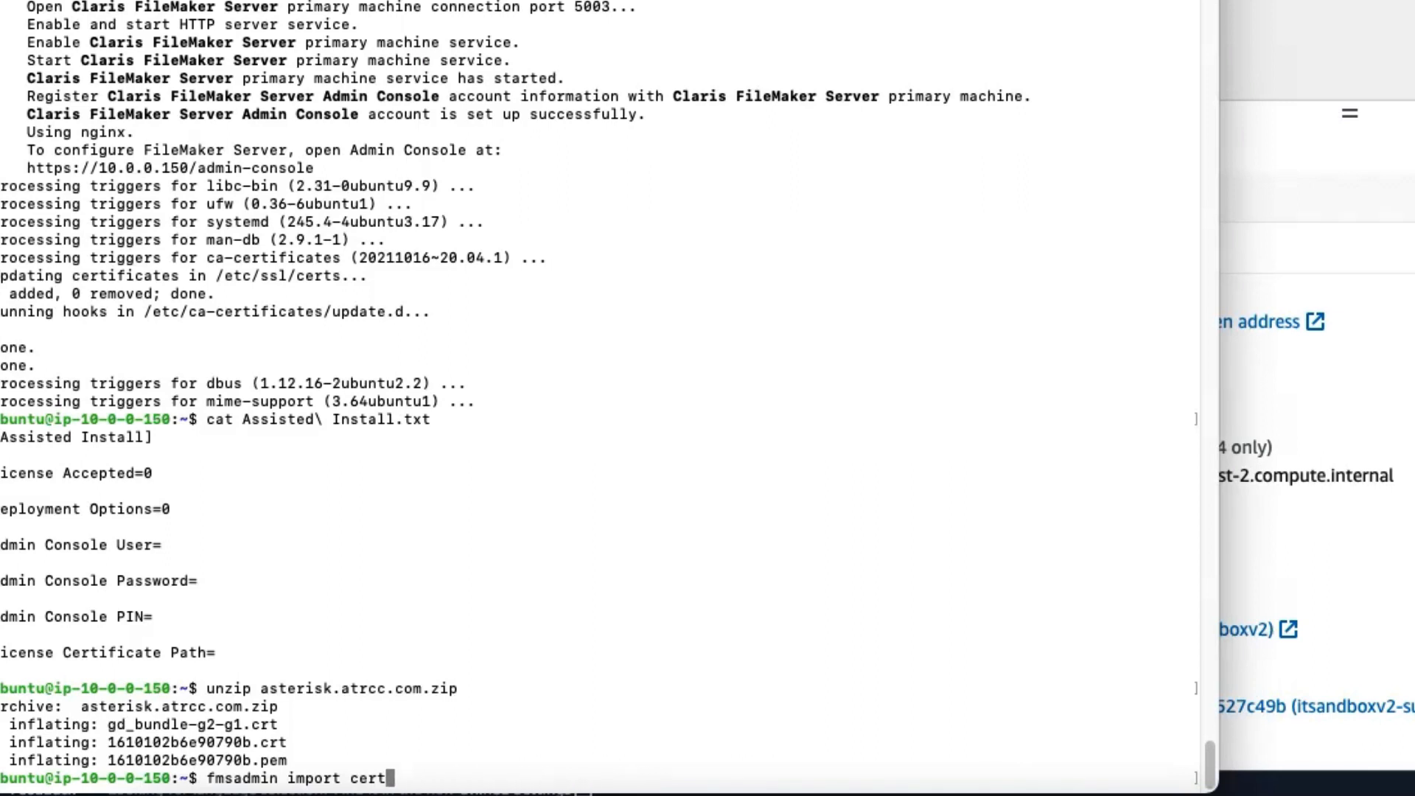
Step: Run fmsadmin help certificate and read through the certificate operations, import example and file permission notes
type("help")
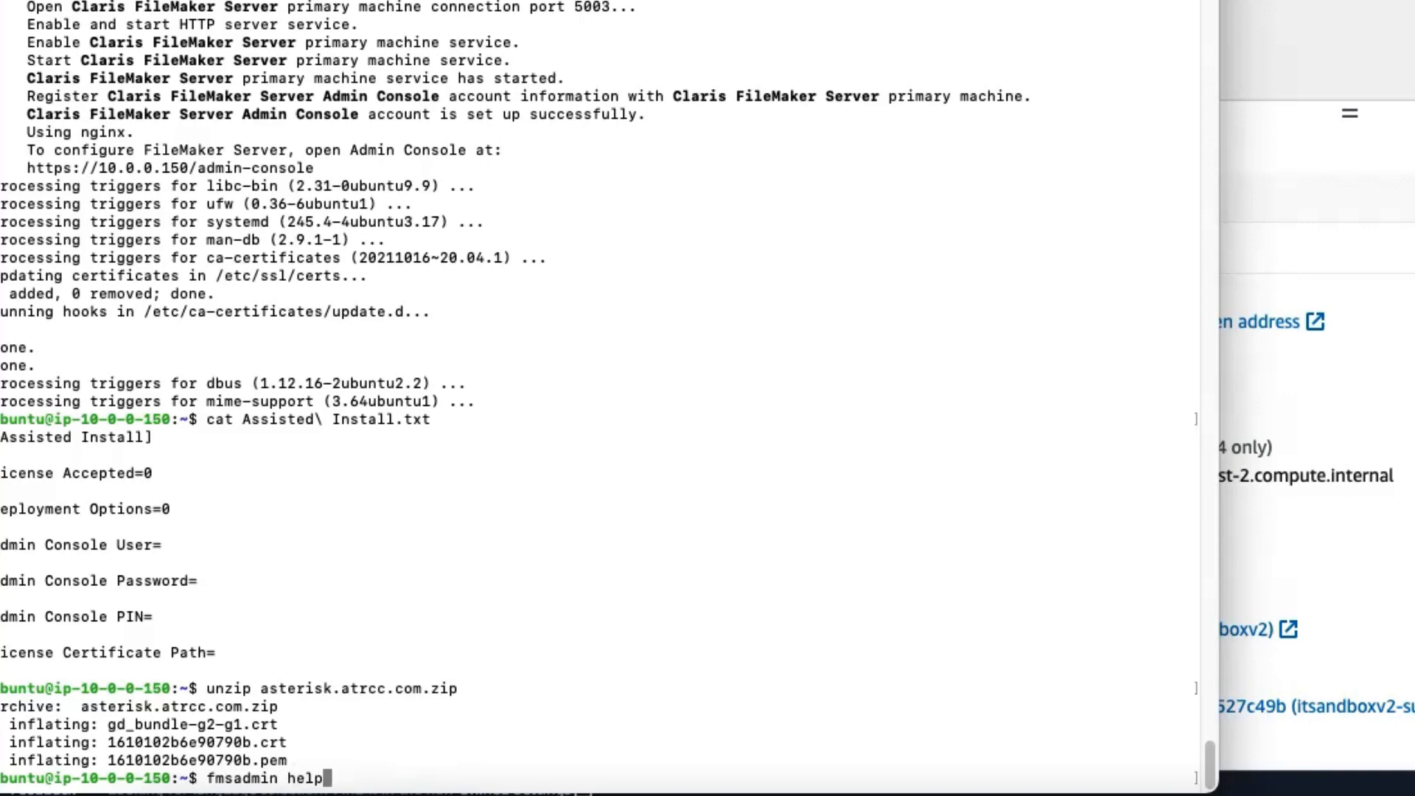
type(" certificate")
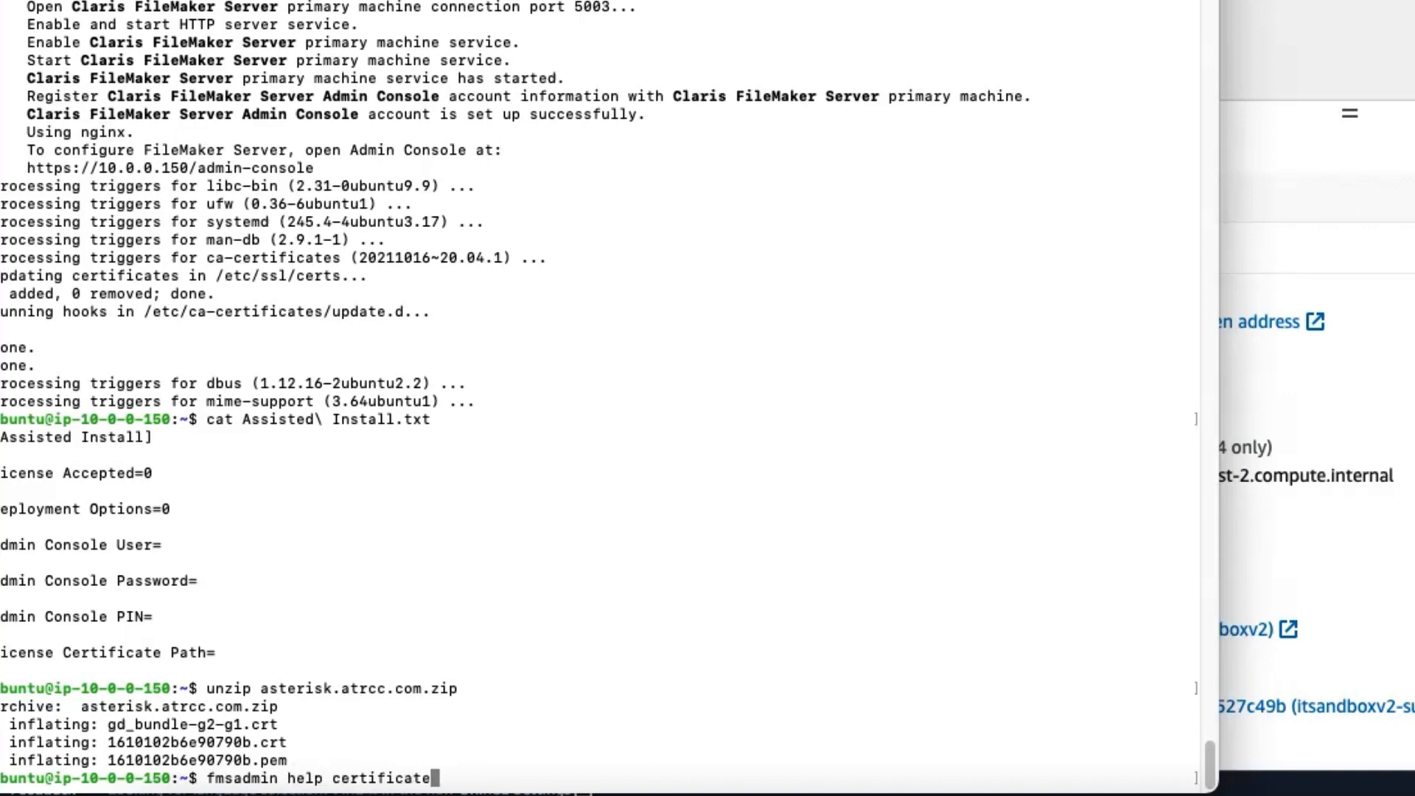
key("Return")
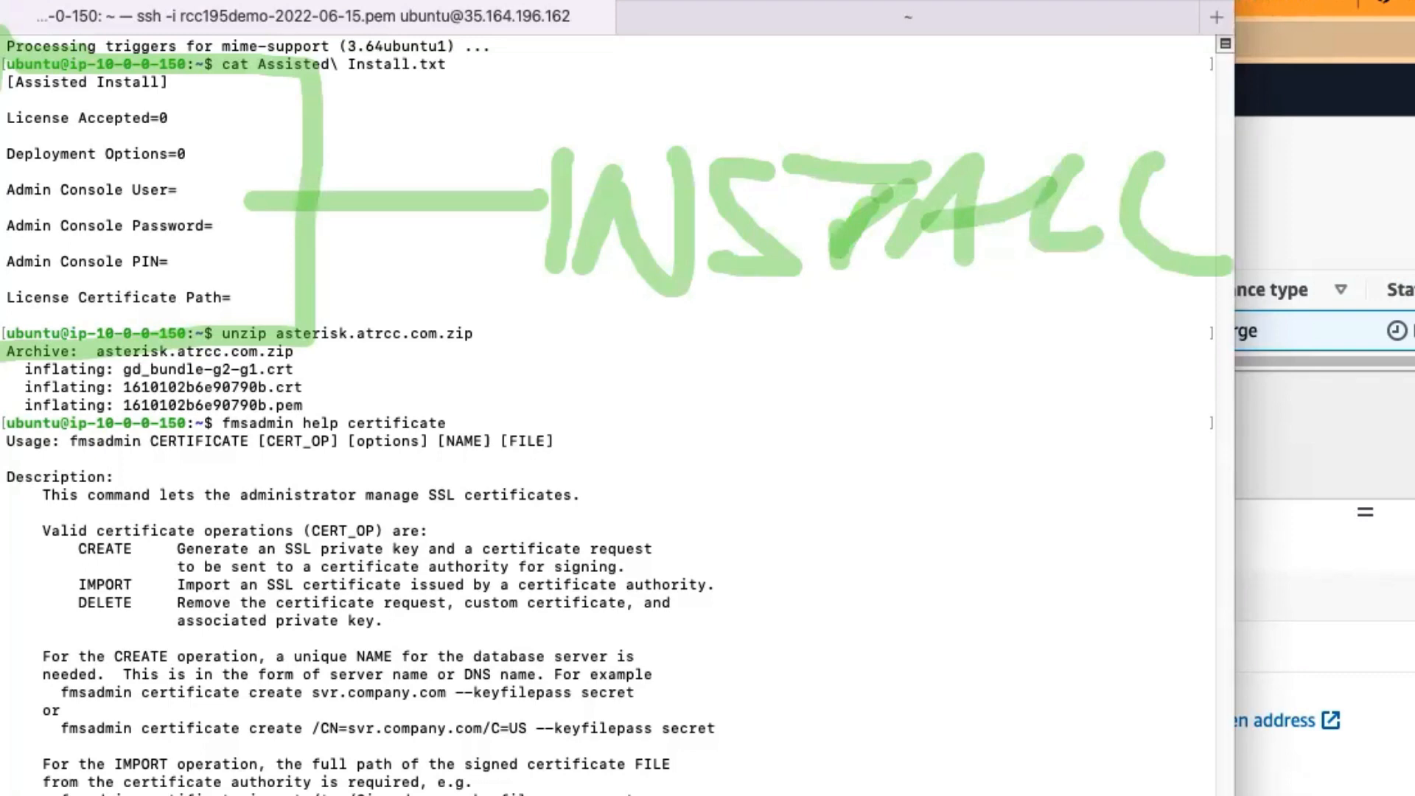
scroll(608, 416, "down", 1)
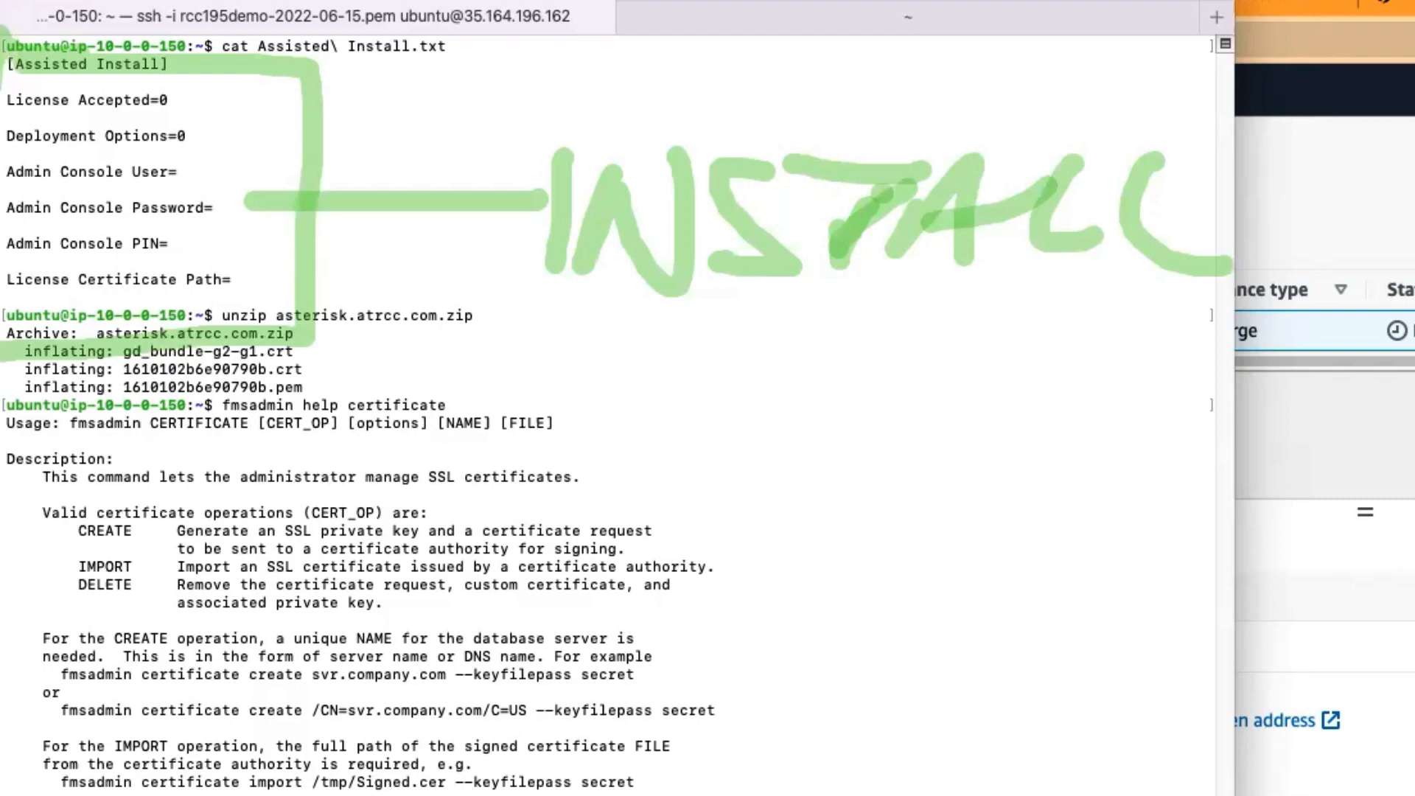
scroll(605, 413, "down", 3)
scroll(608, 414, "down", 1)
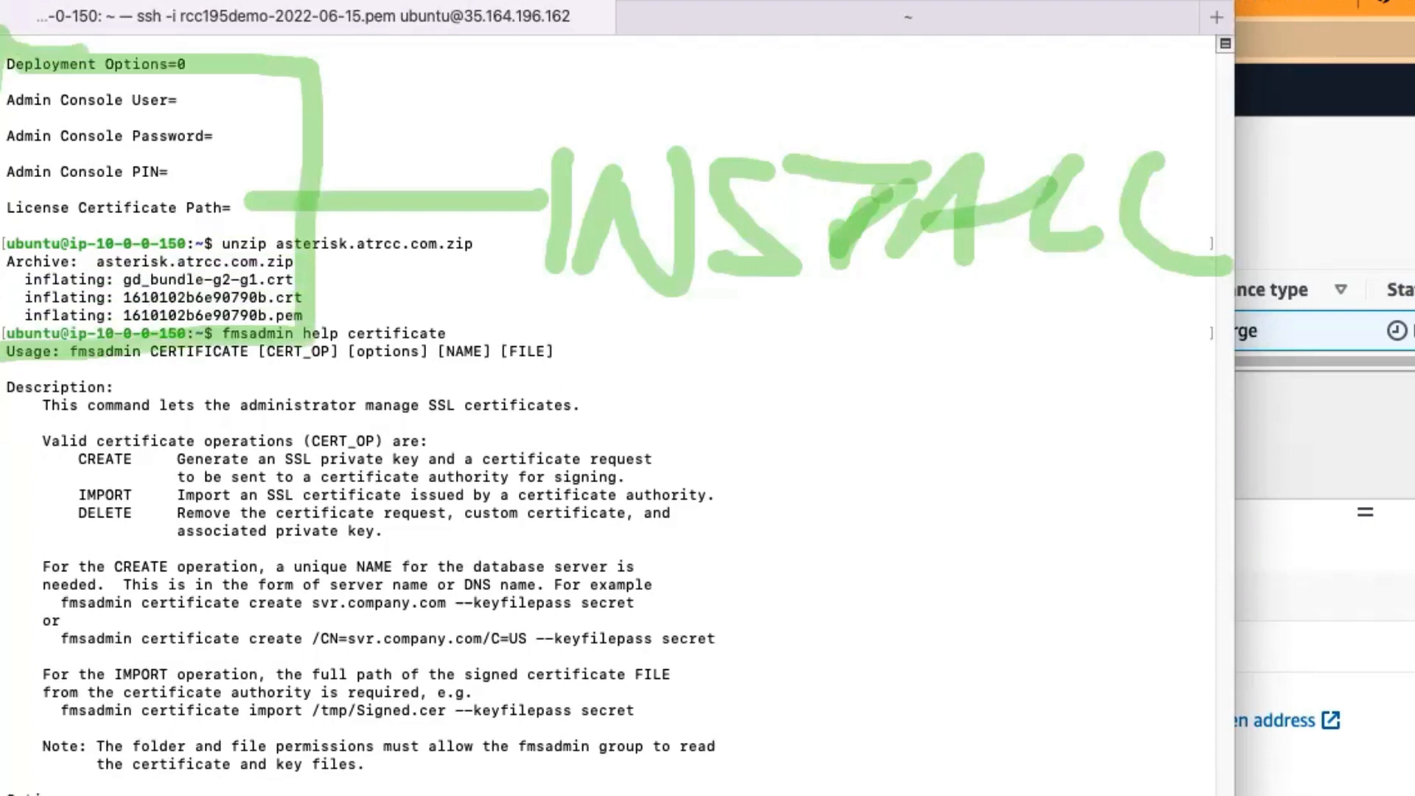
scroll(608, 414, "down", 1)
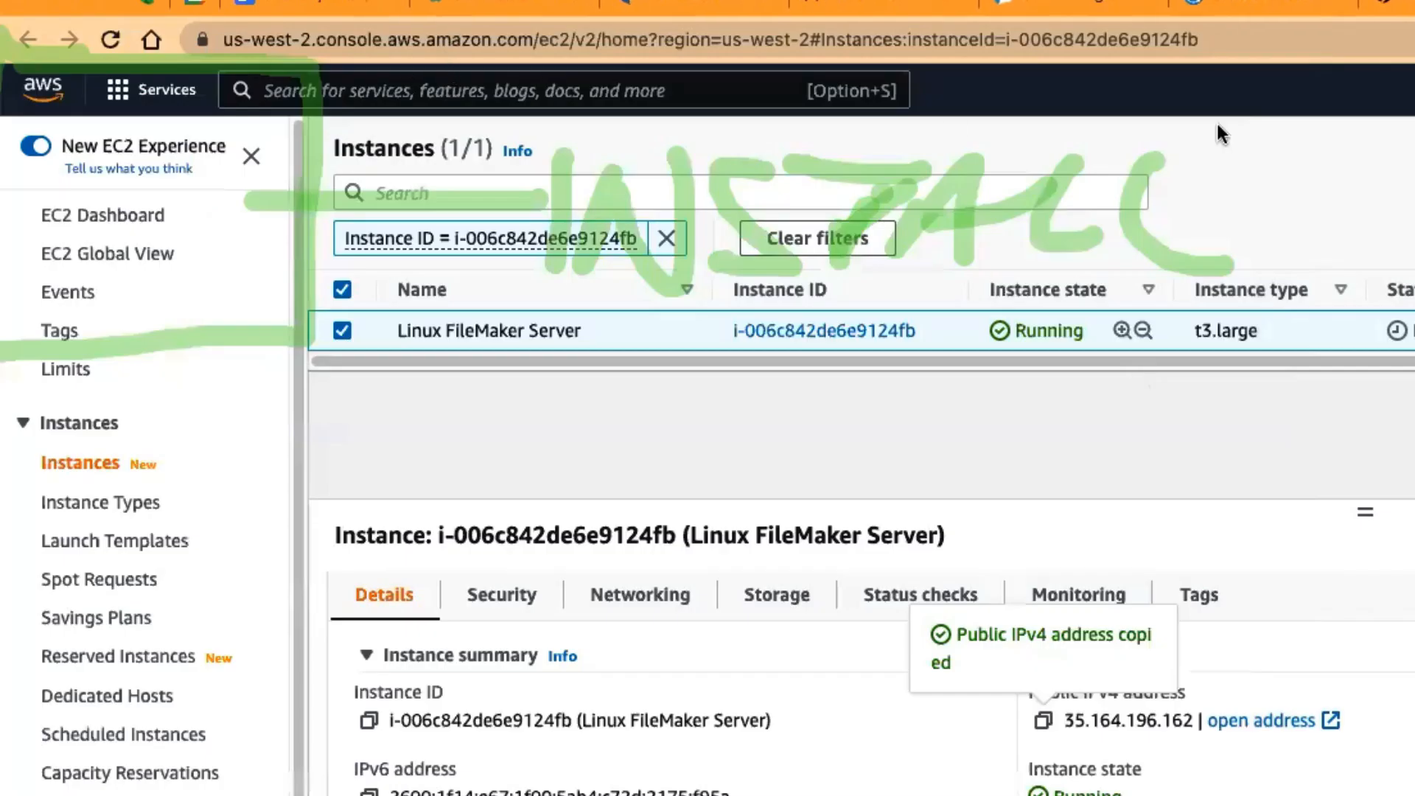
Step: Search the AWS console for route53 and open the hosted zones in Route 53
left_click(649, 89)
type("ro")
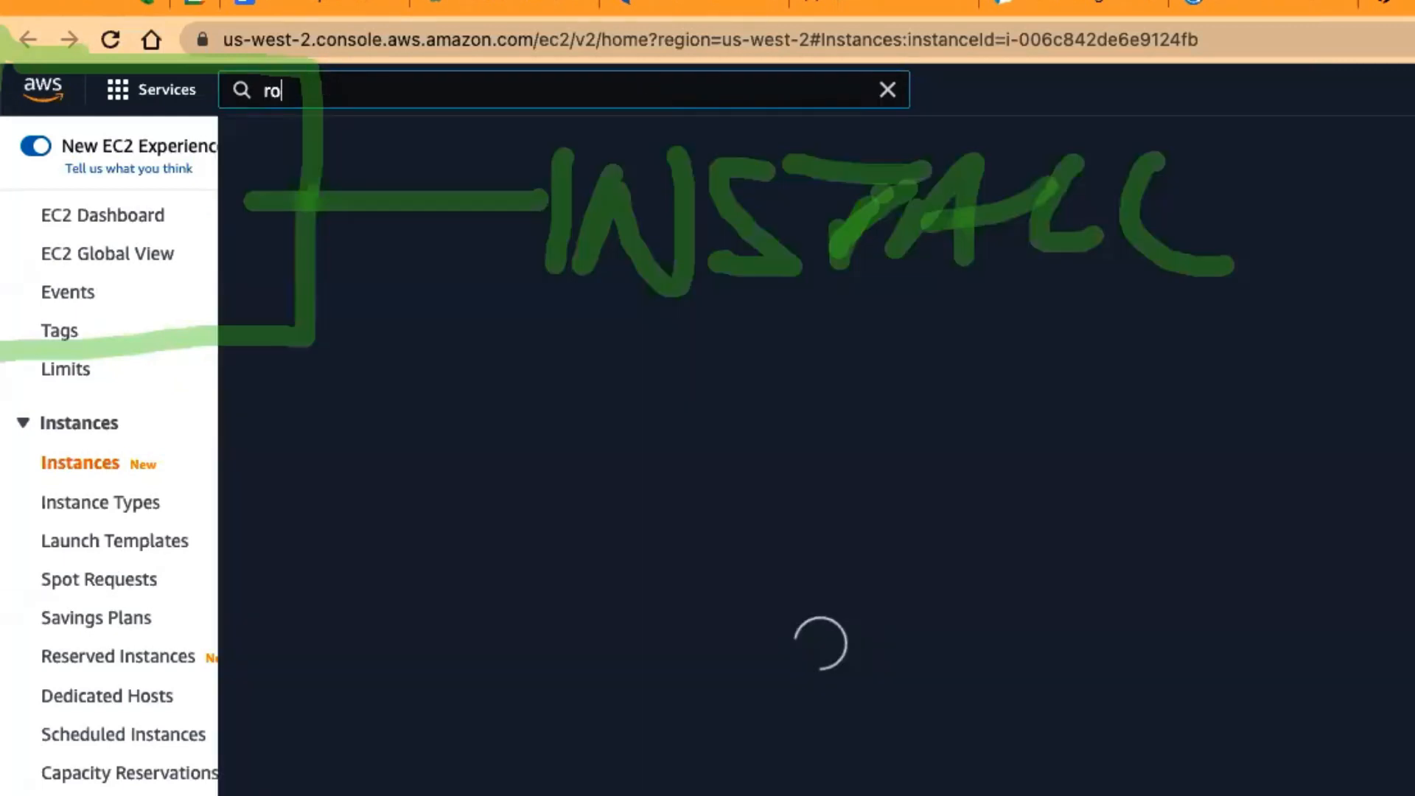
type("ute53")
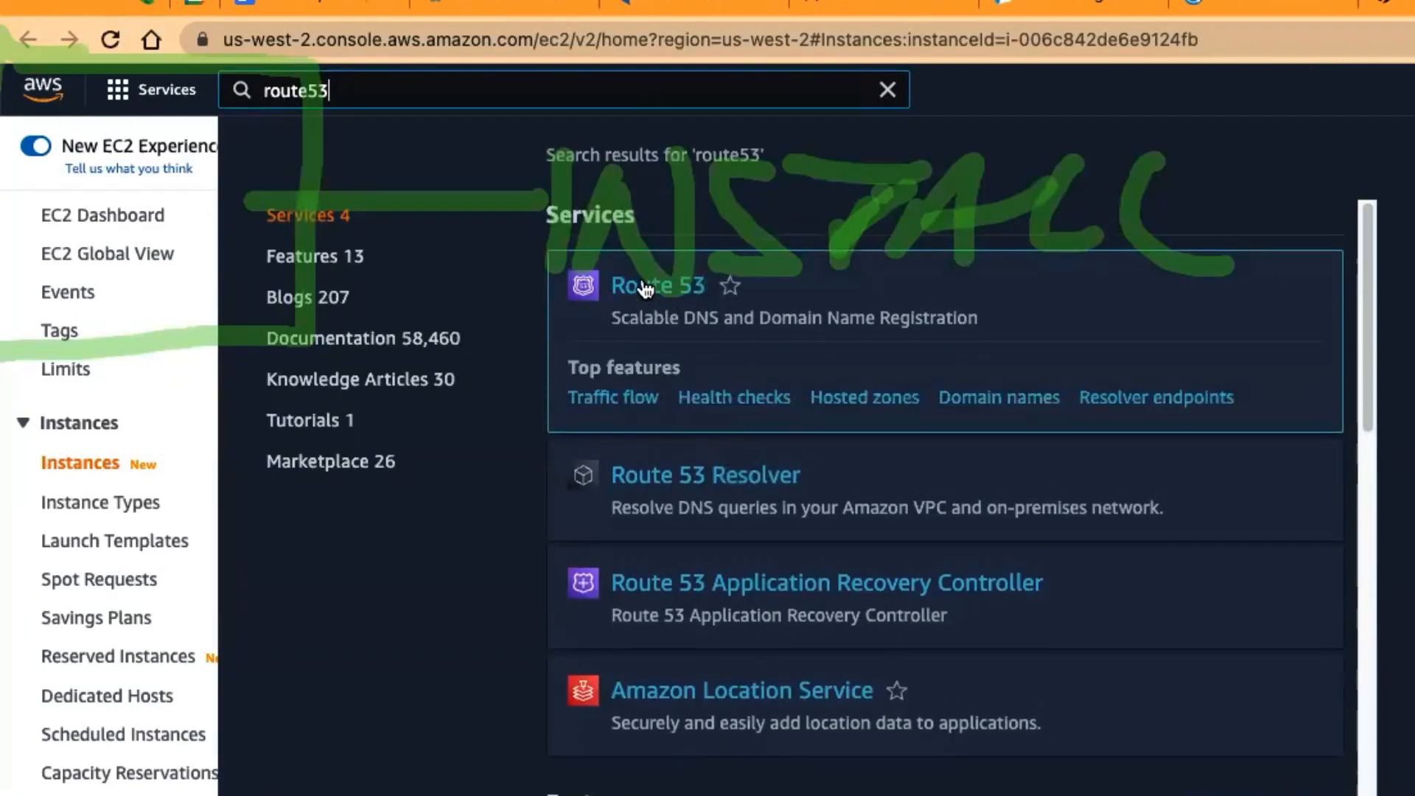
left_click(662, 289, "super")
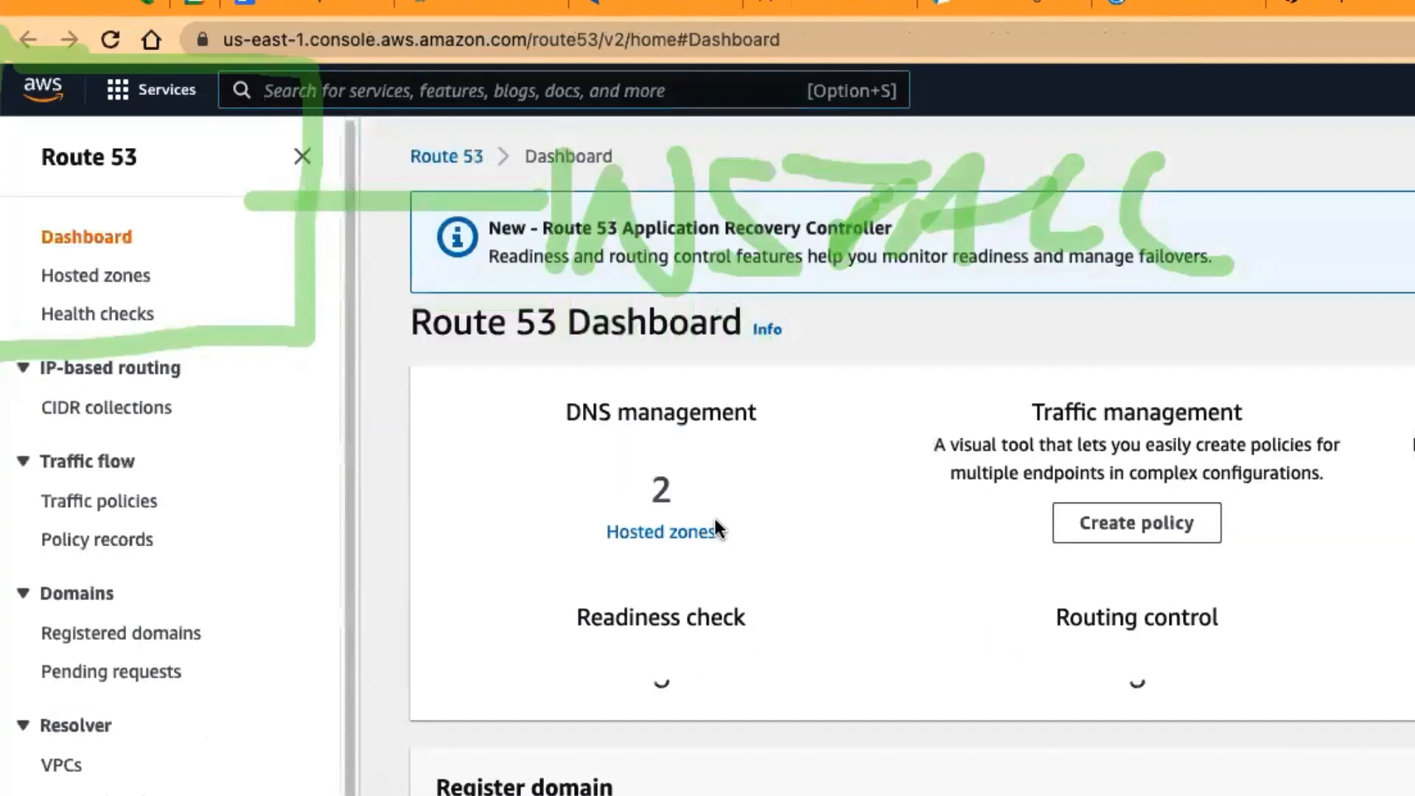
left_click(693, 532)
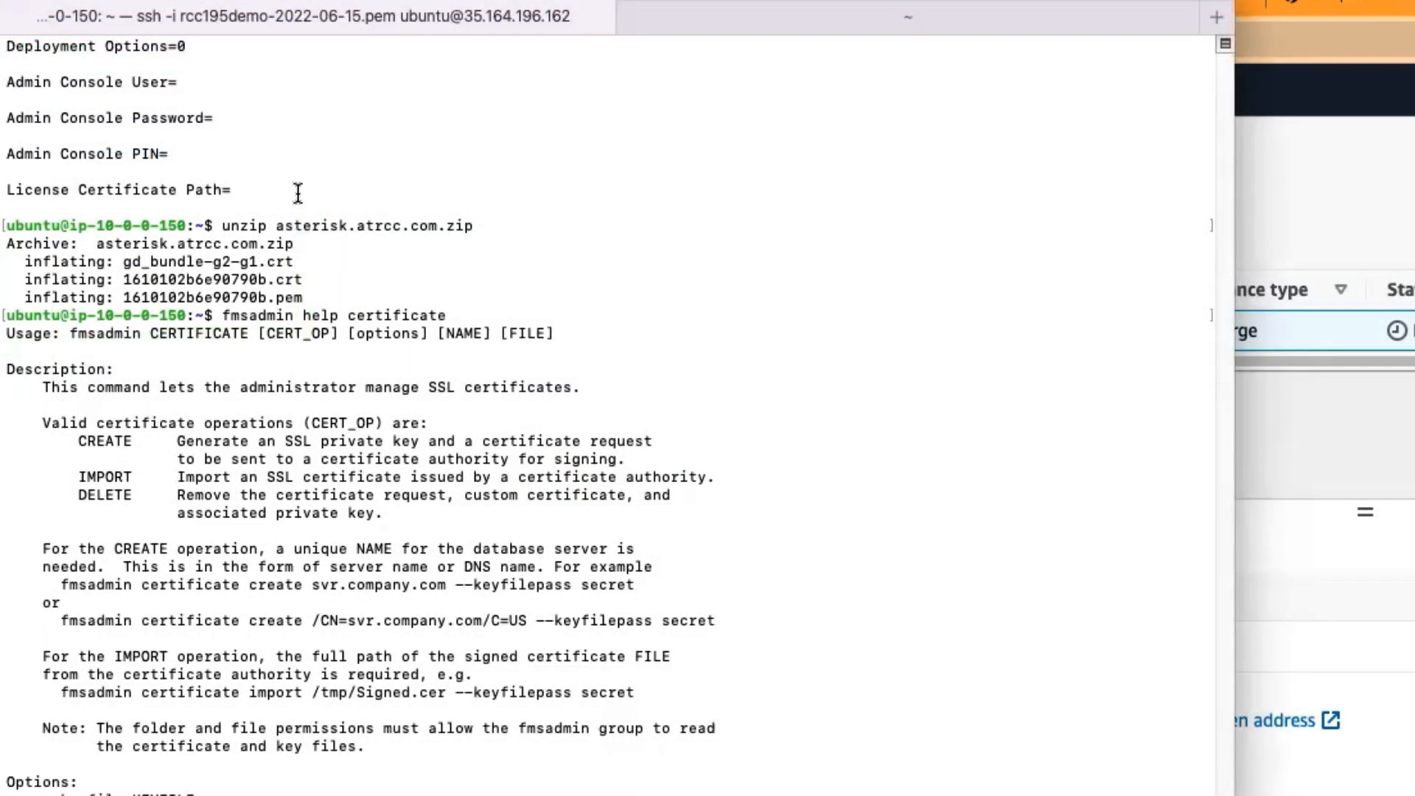
Step: Review the Assisted Install.txt output and the unzip asterisk.atrcc.com.zip command in the SSH terminal session
scroll(258, 287, "up", 5)
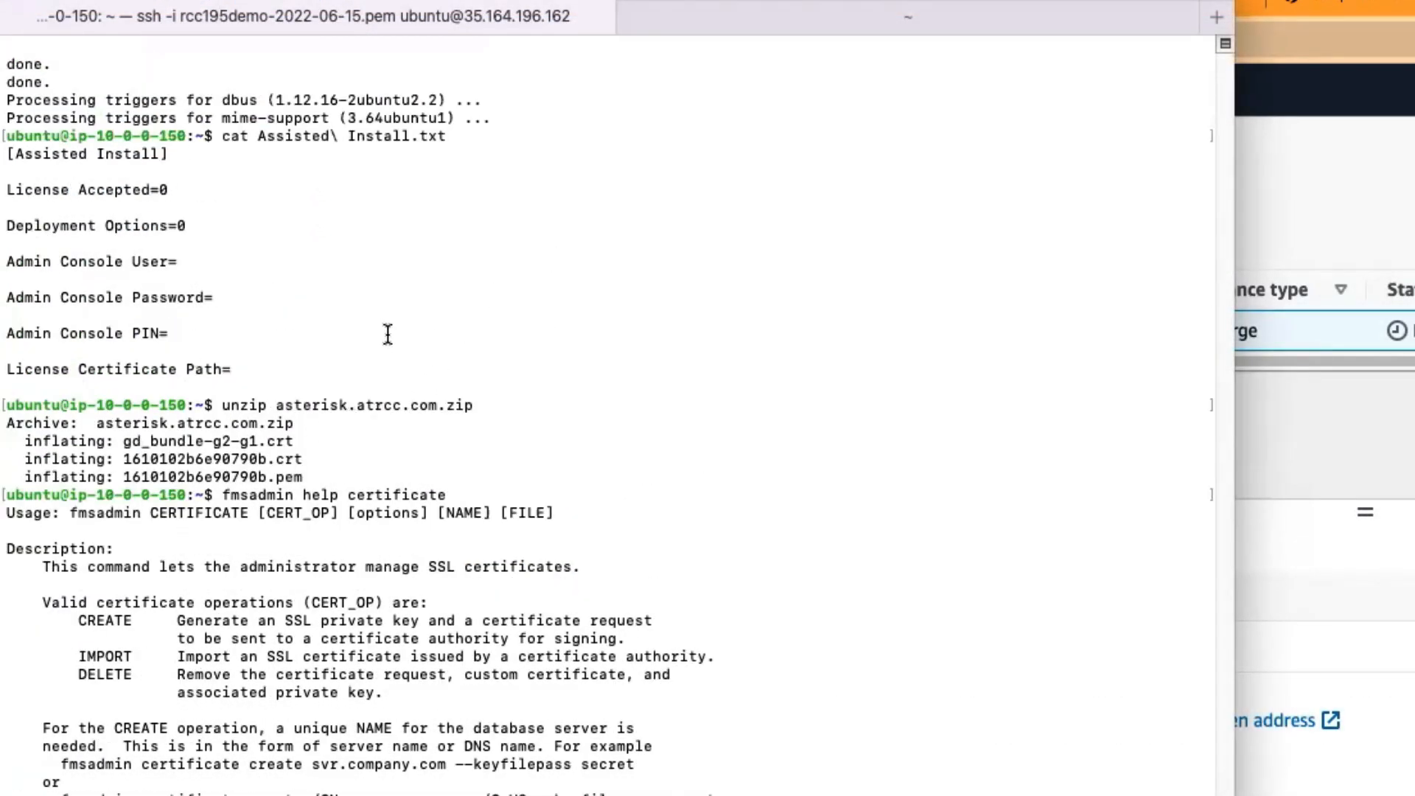
left_click_drag(386, 351, 6, 169)
left_click_drag(229, 403, 531, 406)
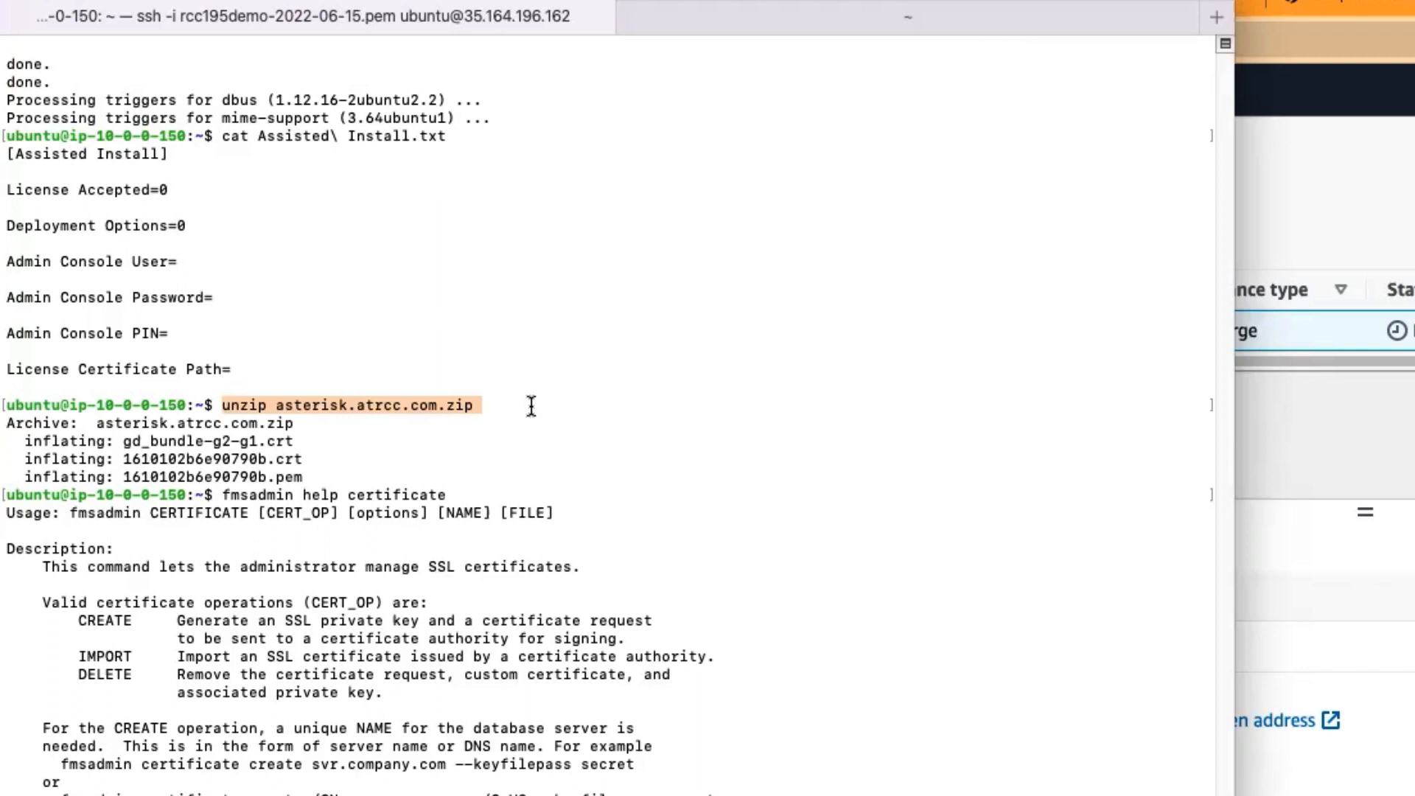
double_click(546, 405)
left_click(318, 444)
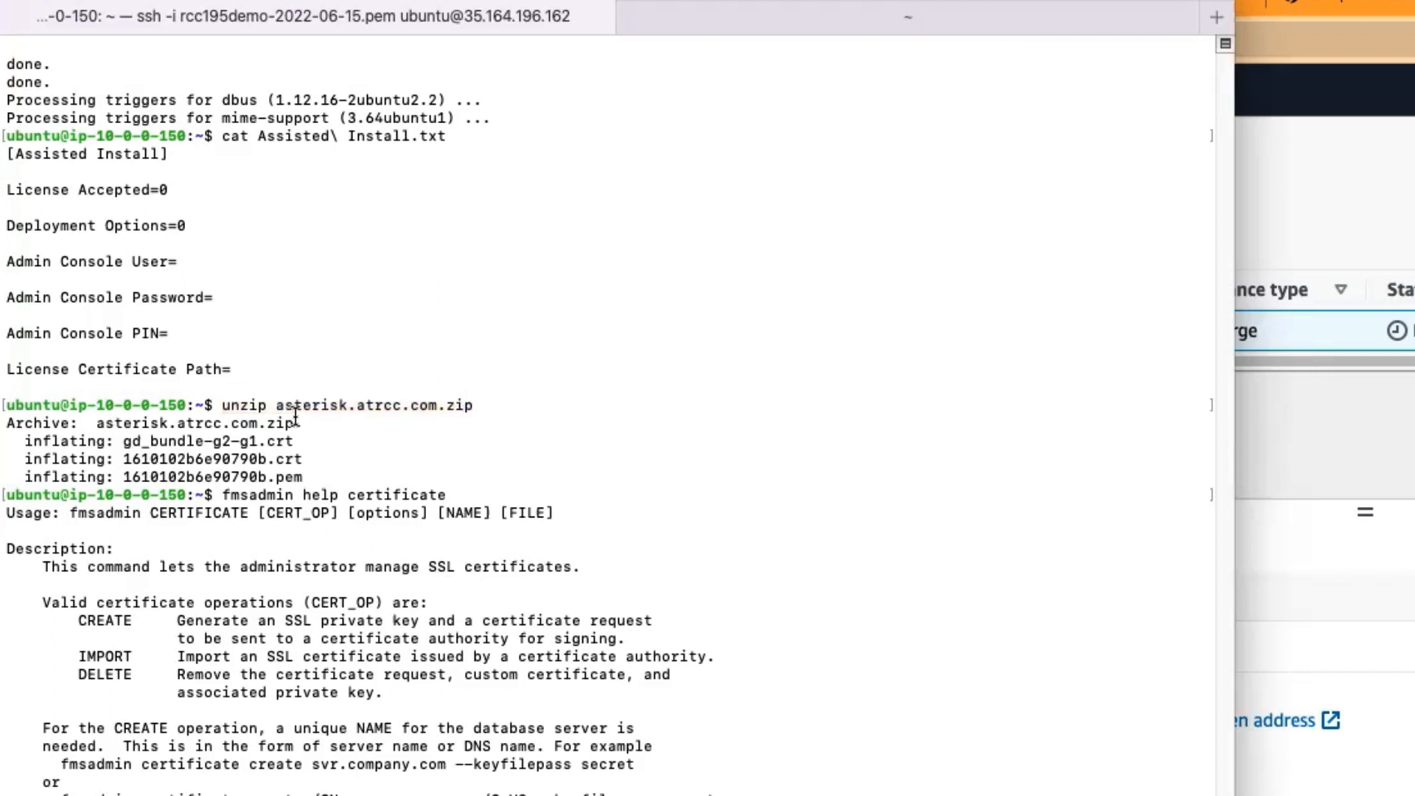
left_click_drag(213, 403, 600, 404)
left_click(385, 403)
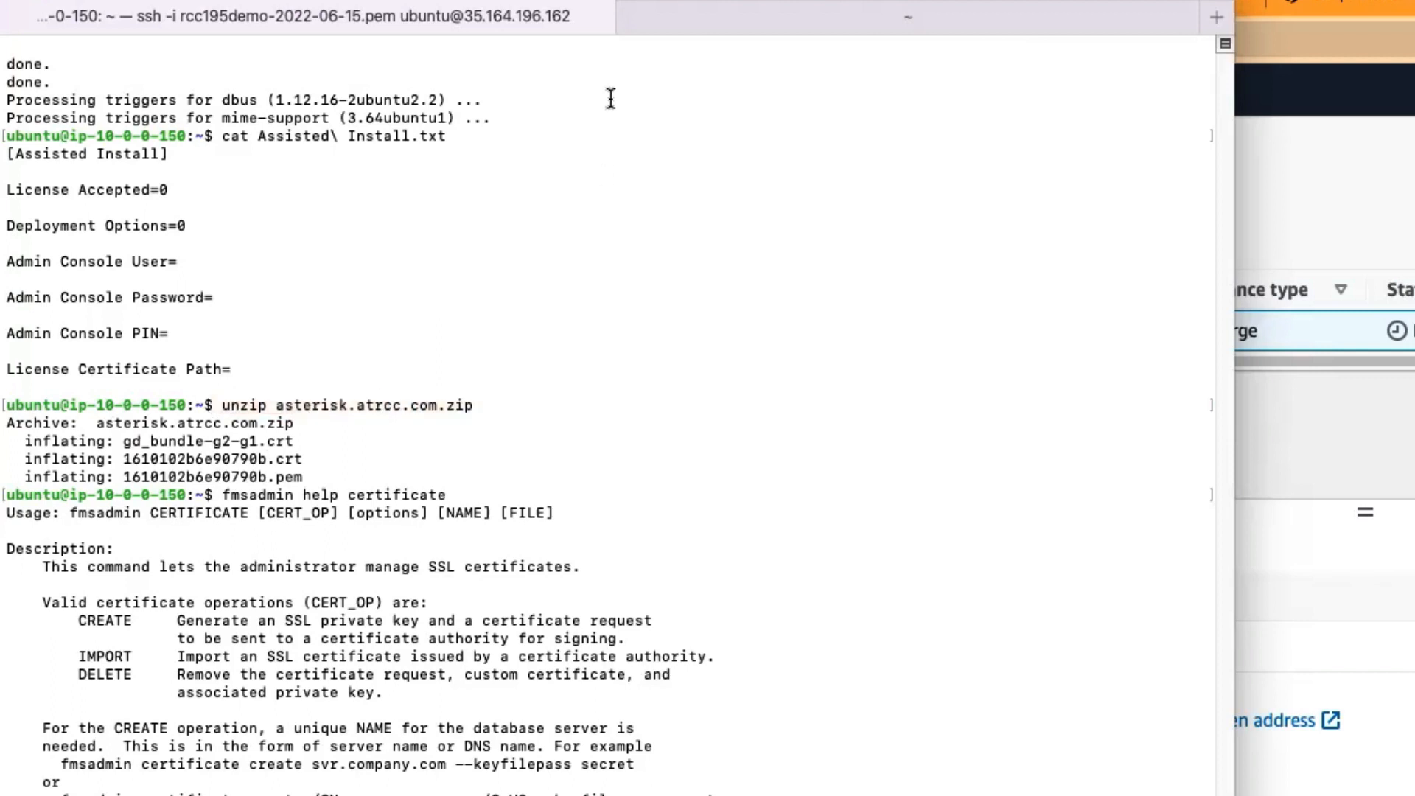
Step: Switch to the local terminal session and examine the scp command that copies the asterskSSL files, including its -i key file argument
left_click(644, 19)
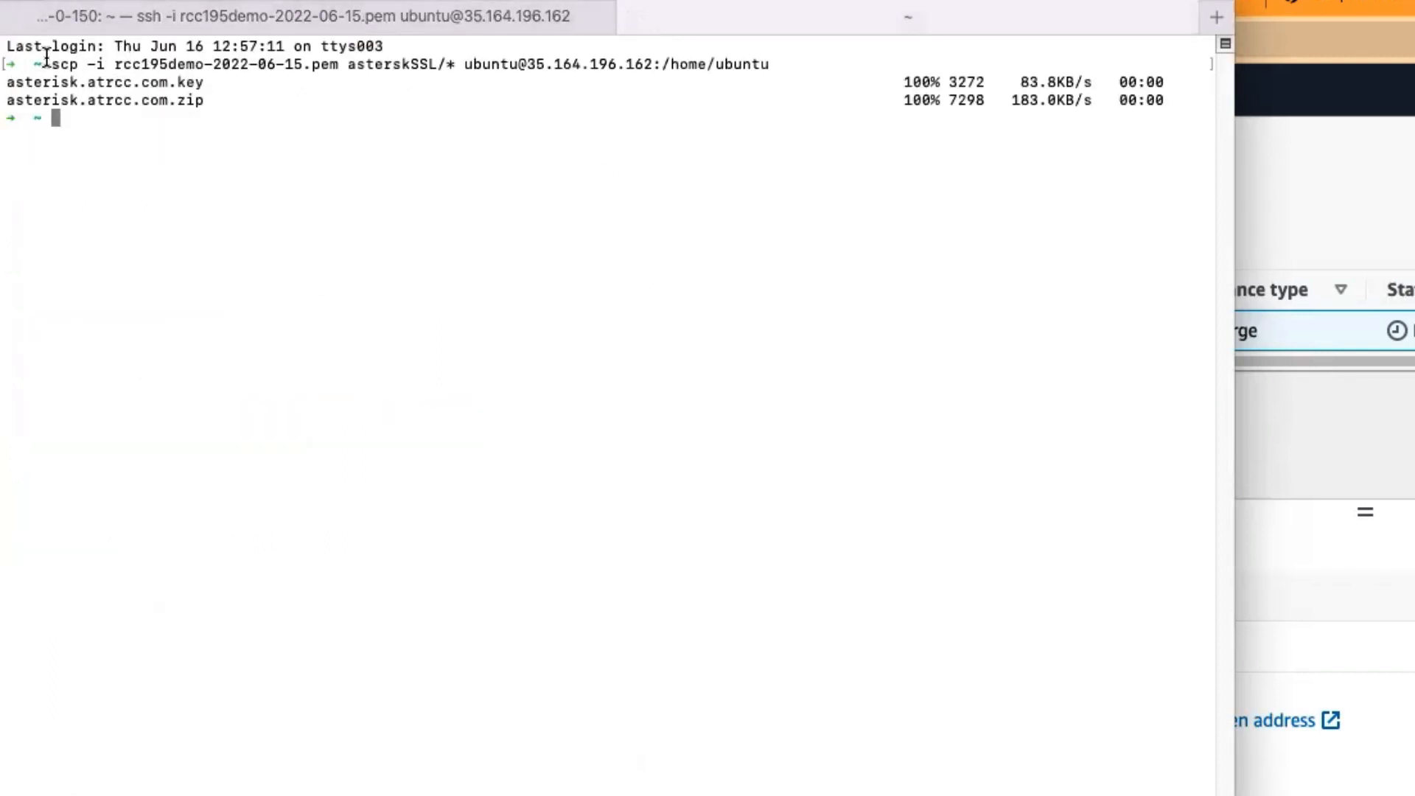
left_click_drag(57, 59, 773, 57)
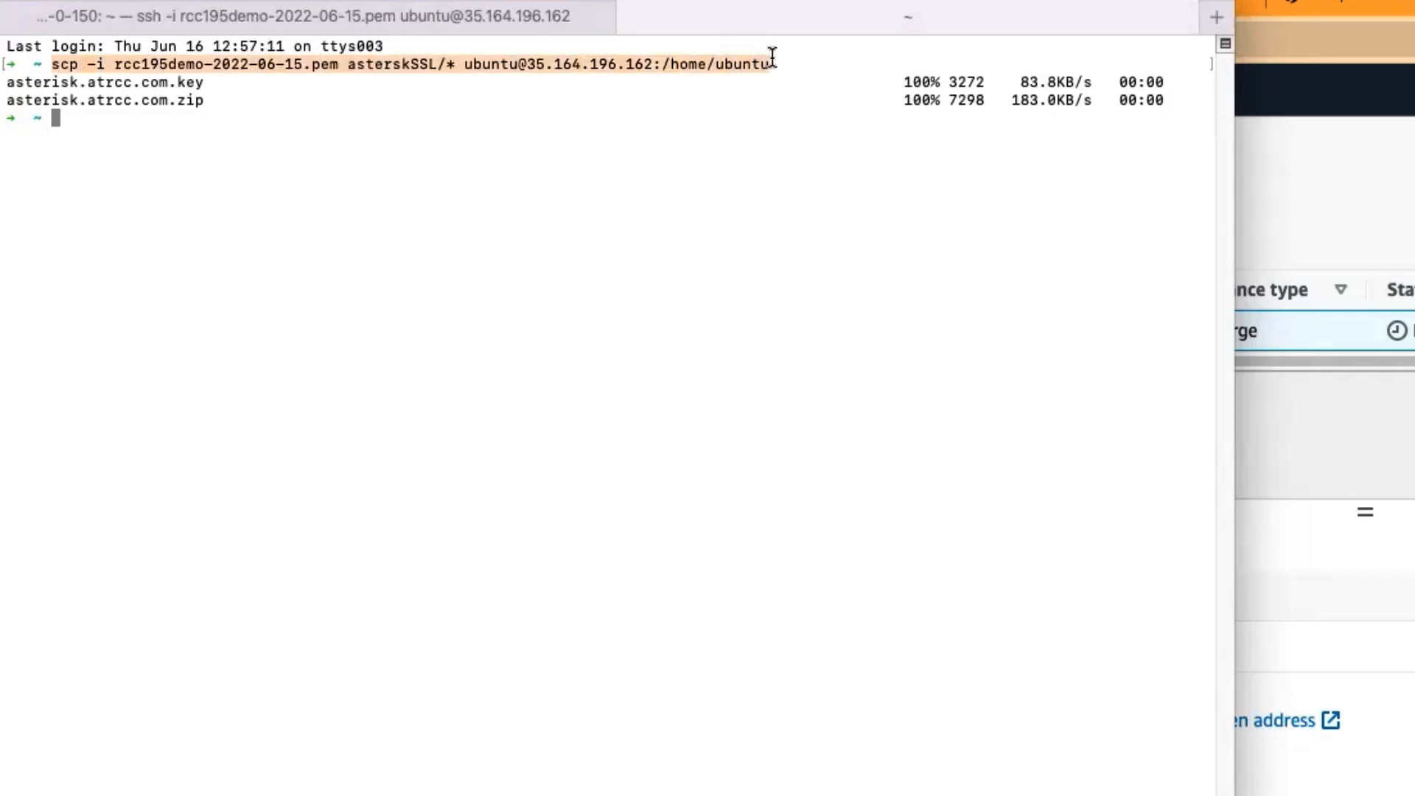
left_click(107, 63)
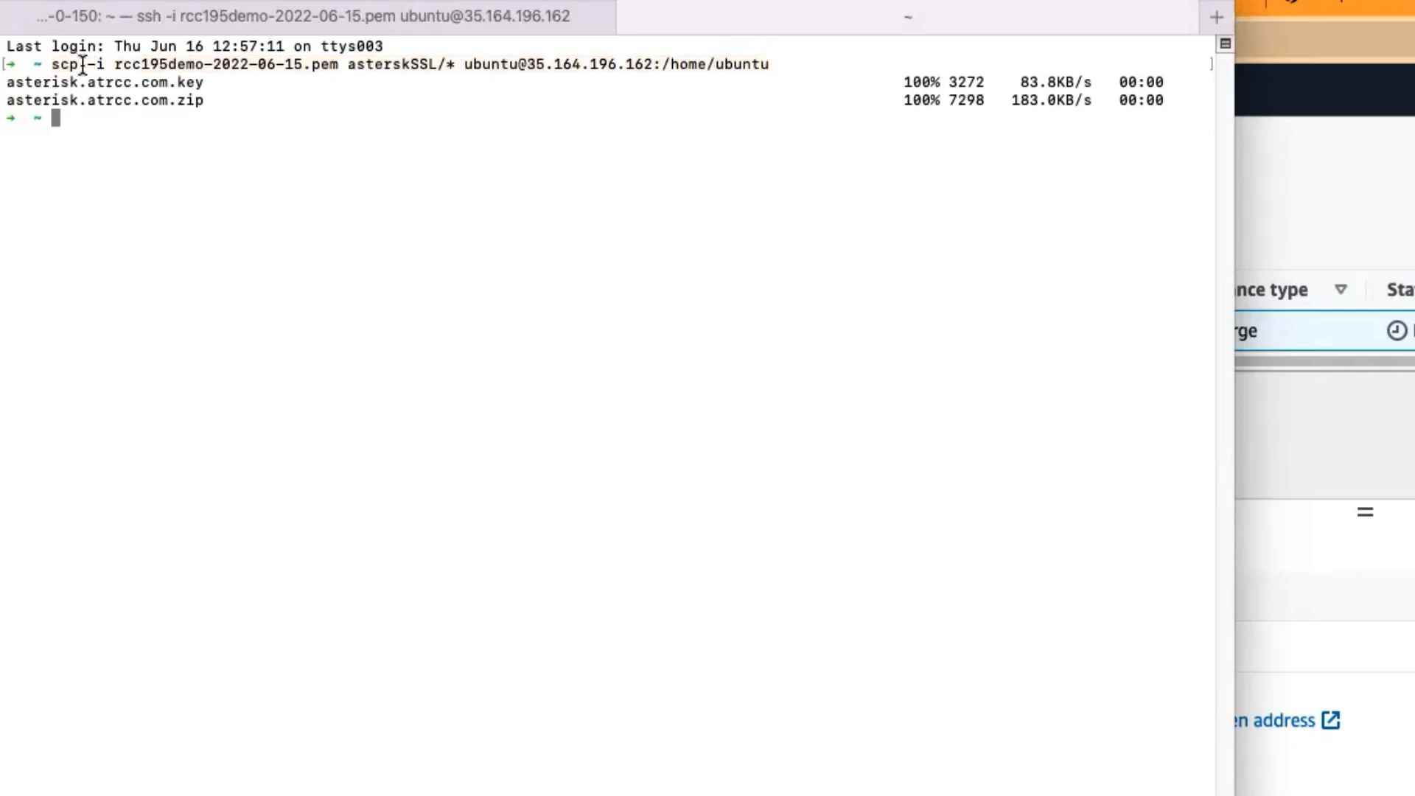
left_click_drag(52, 63, 775, 57)
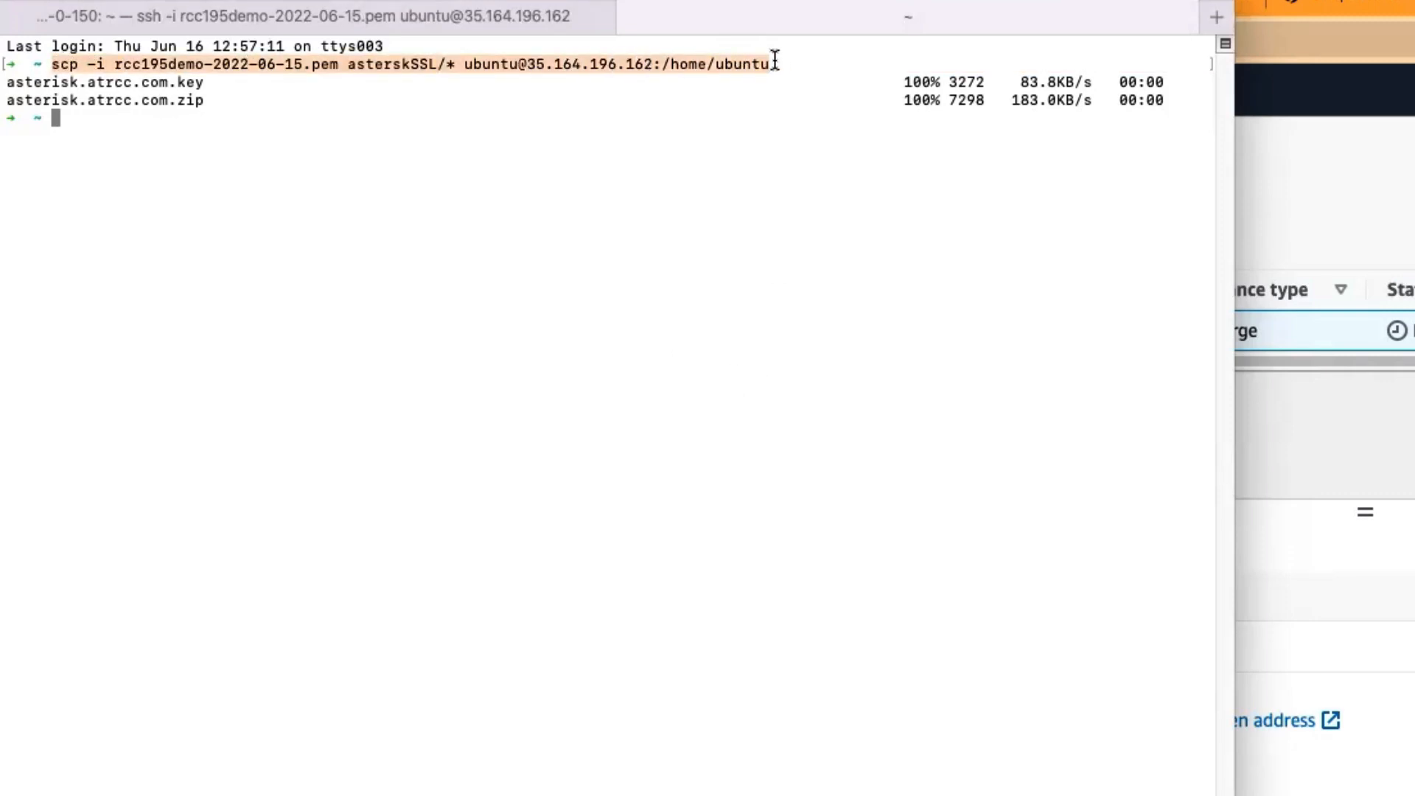
left_click(783, 222)
left_click_drag(86, 63, 106, 58)
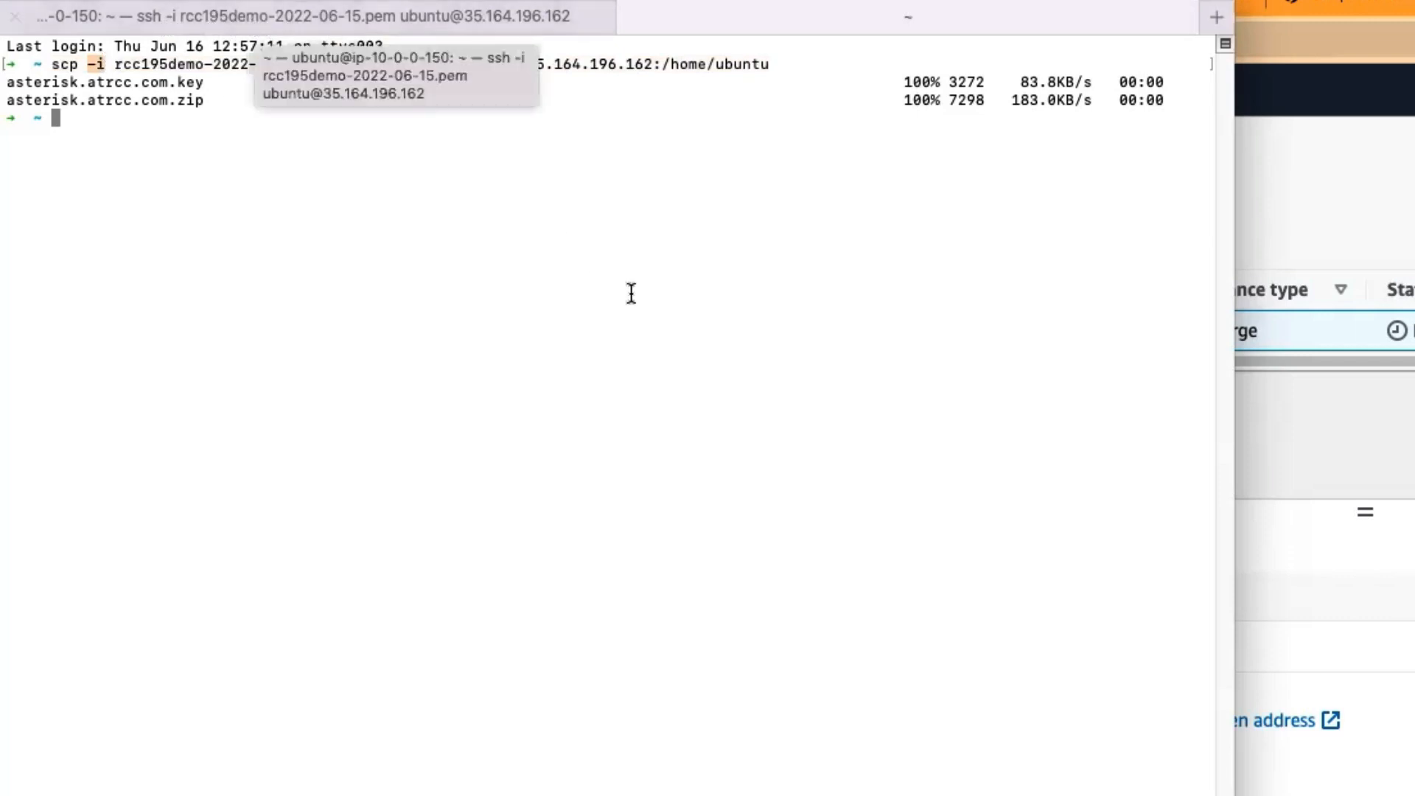
left_click(98, 65)
left_click_drag(89, 64, 340, 65)
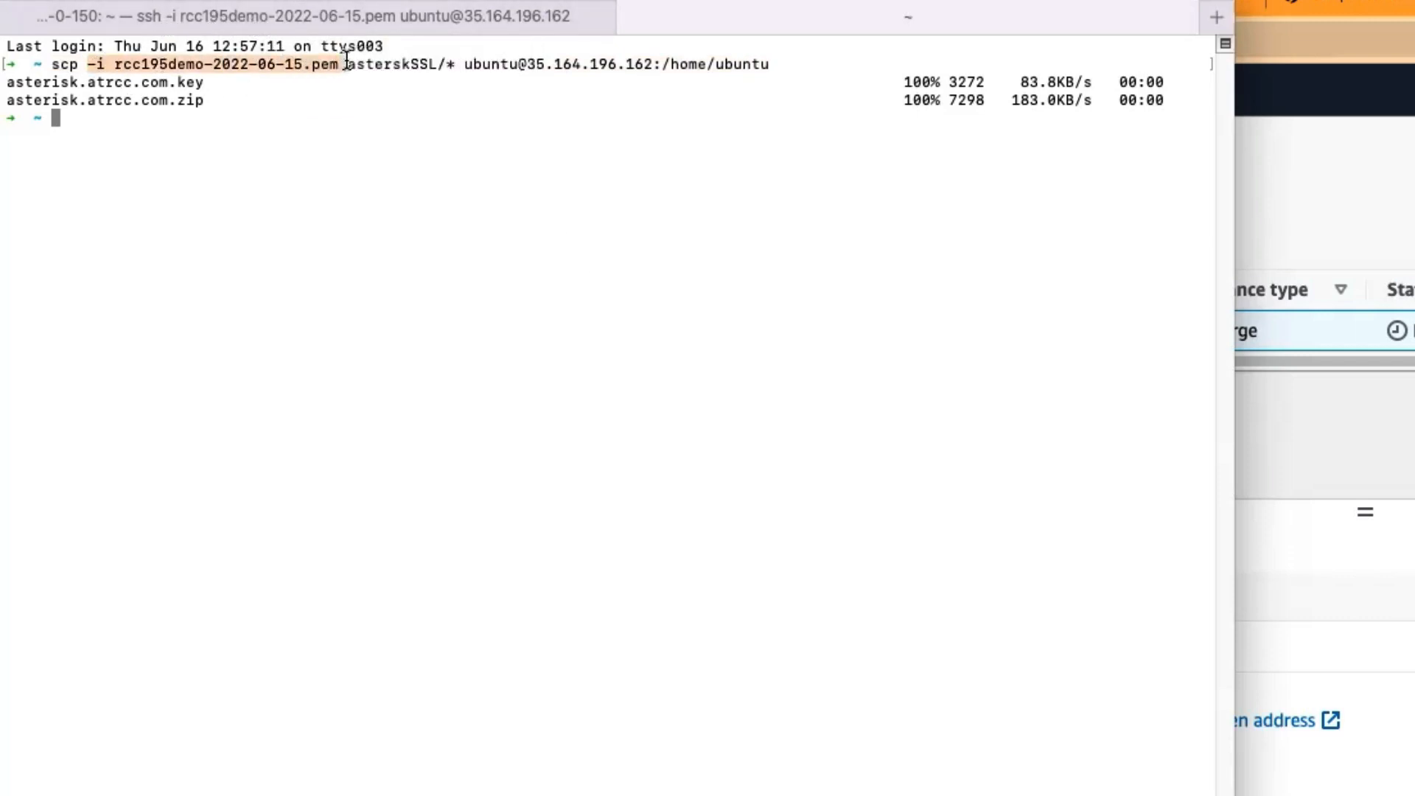
left_click(48, 51)
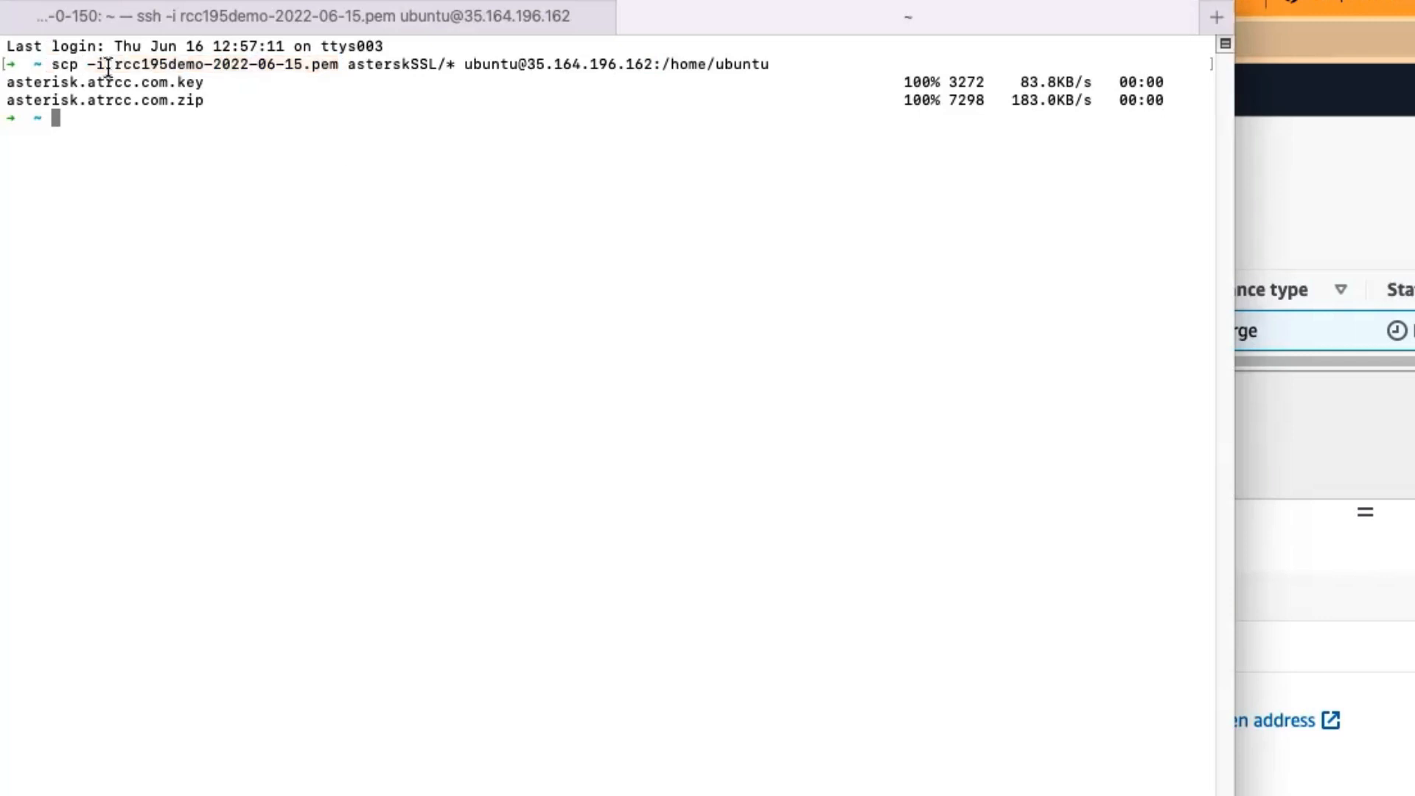
Step: Examine the -i rcc195demo-2022-06-15.pem key argument and the asterskSSL/* source path in the scp command
left_click_drag(89, 65, 339, 65)
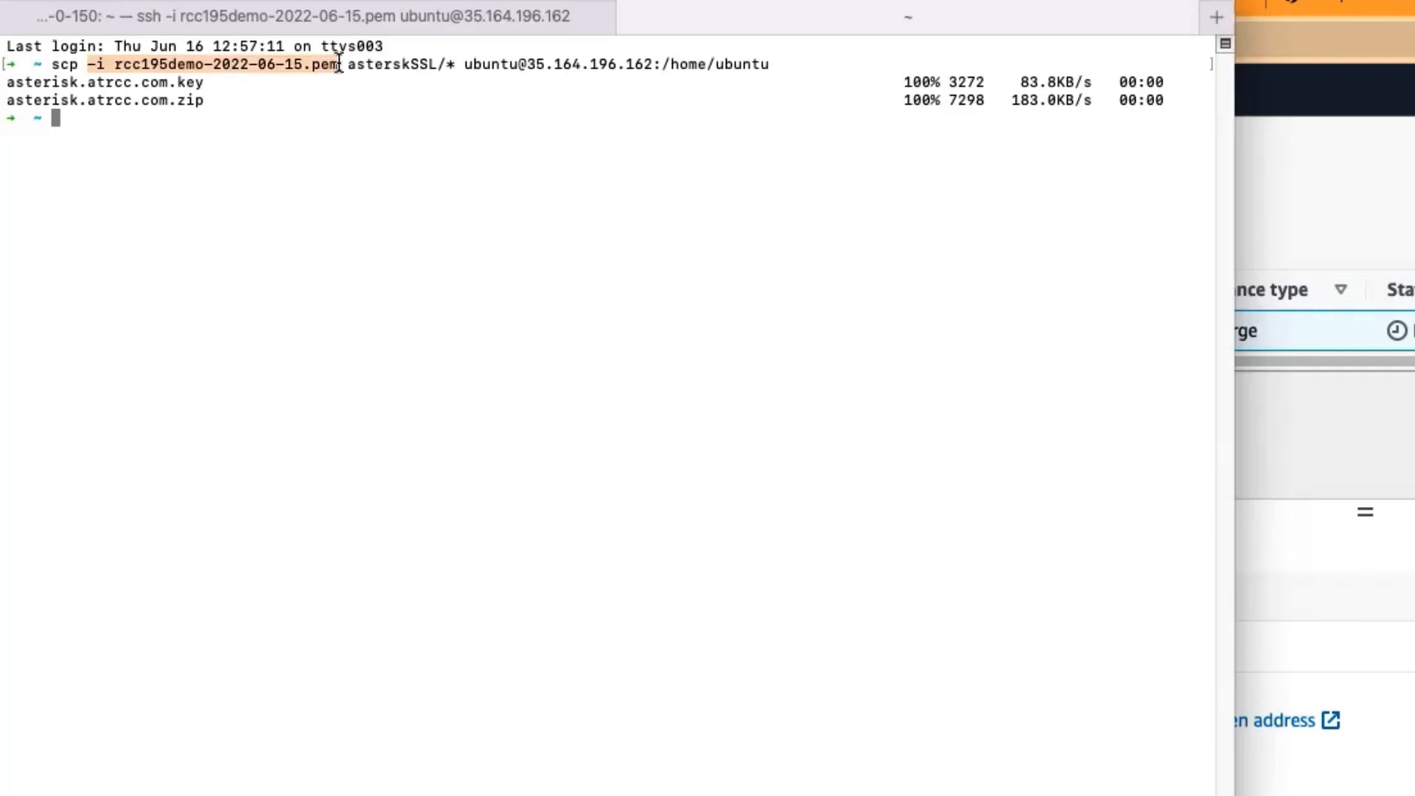
left_click(340, 65)
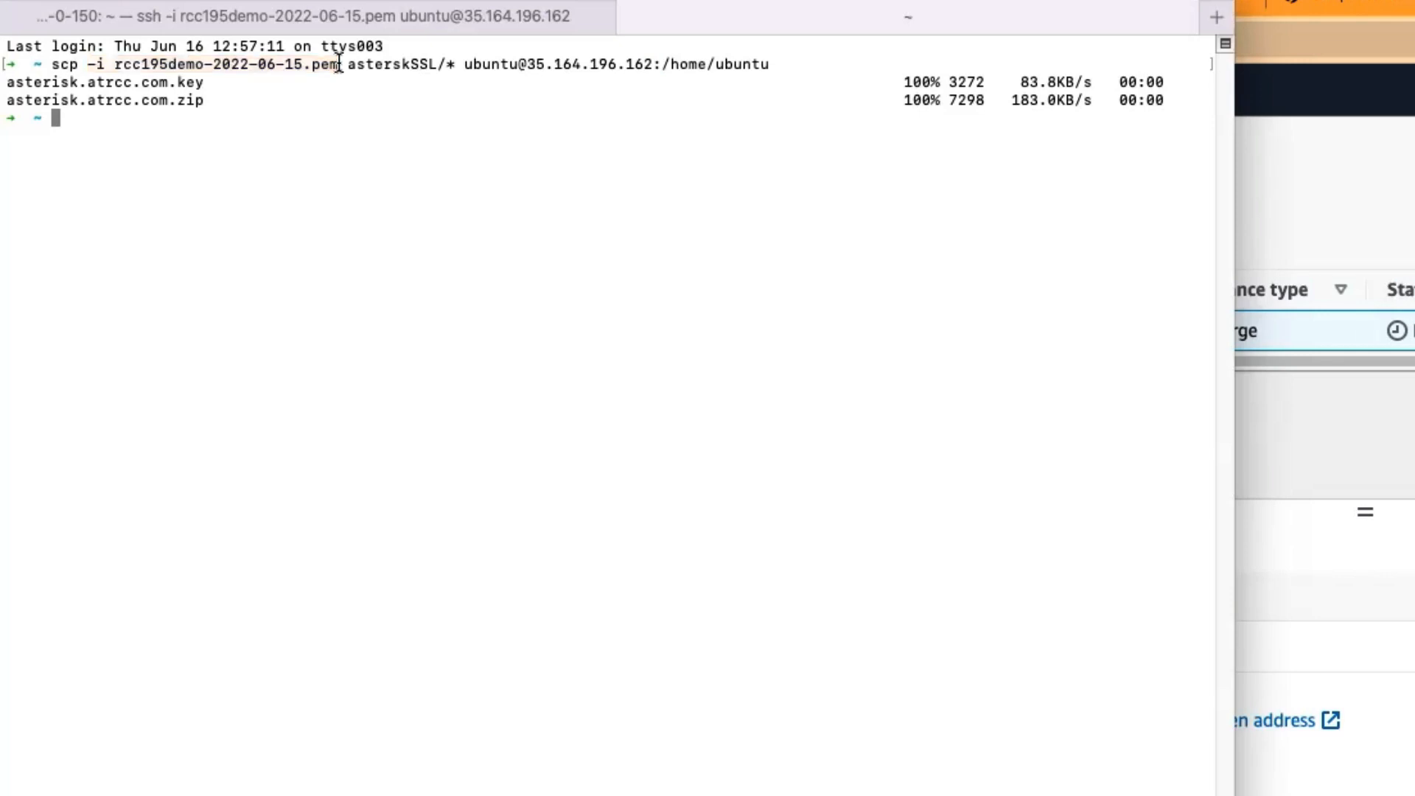
left_click_drag(348, 65, 457, 64)
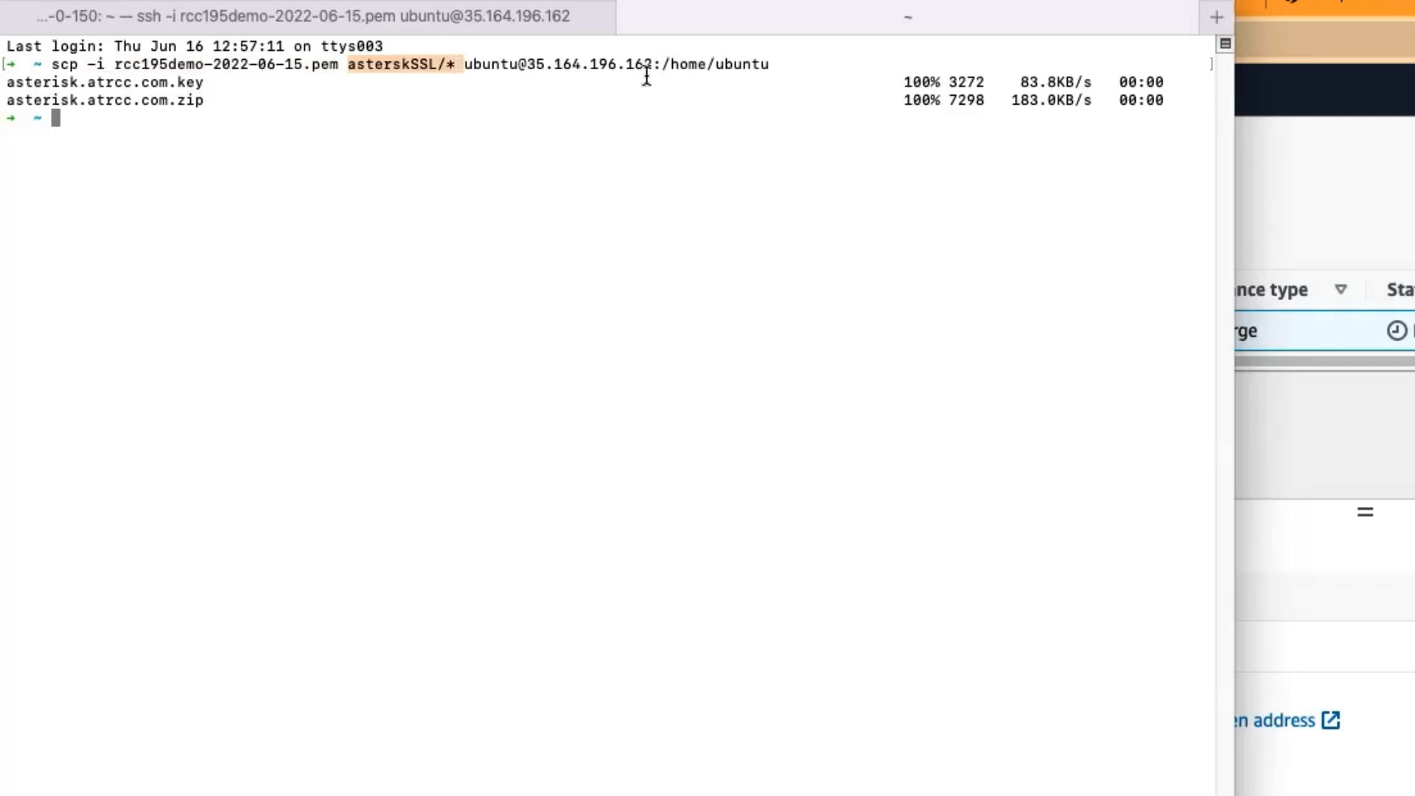
left_click(389, 56)
left_click_drag(349, 64, 436, 64)
left_click_drag(350, 64, 445, 49)
left_click(445, 59)
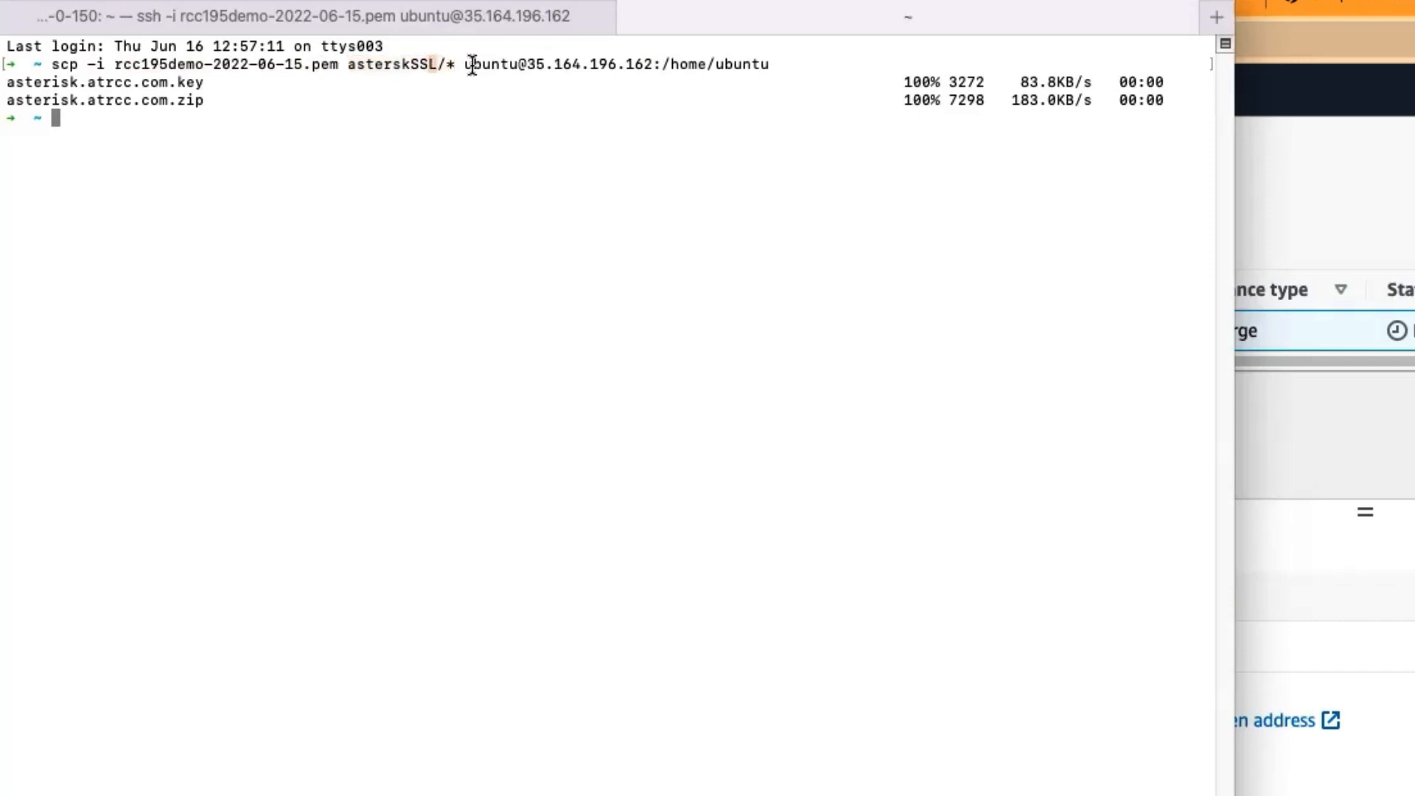
Step: Examine the scp command's remote destination, including the /home/ubuntu path, and the list of transferred certificate files
left_click_drag(345, 64, 771, 64)
left_click(683, 195)
left_click_drag(466, 65, 786, 63)
left_click(679, 59)
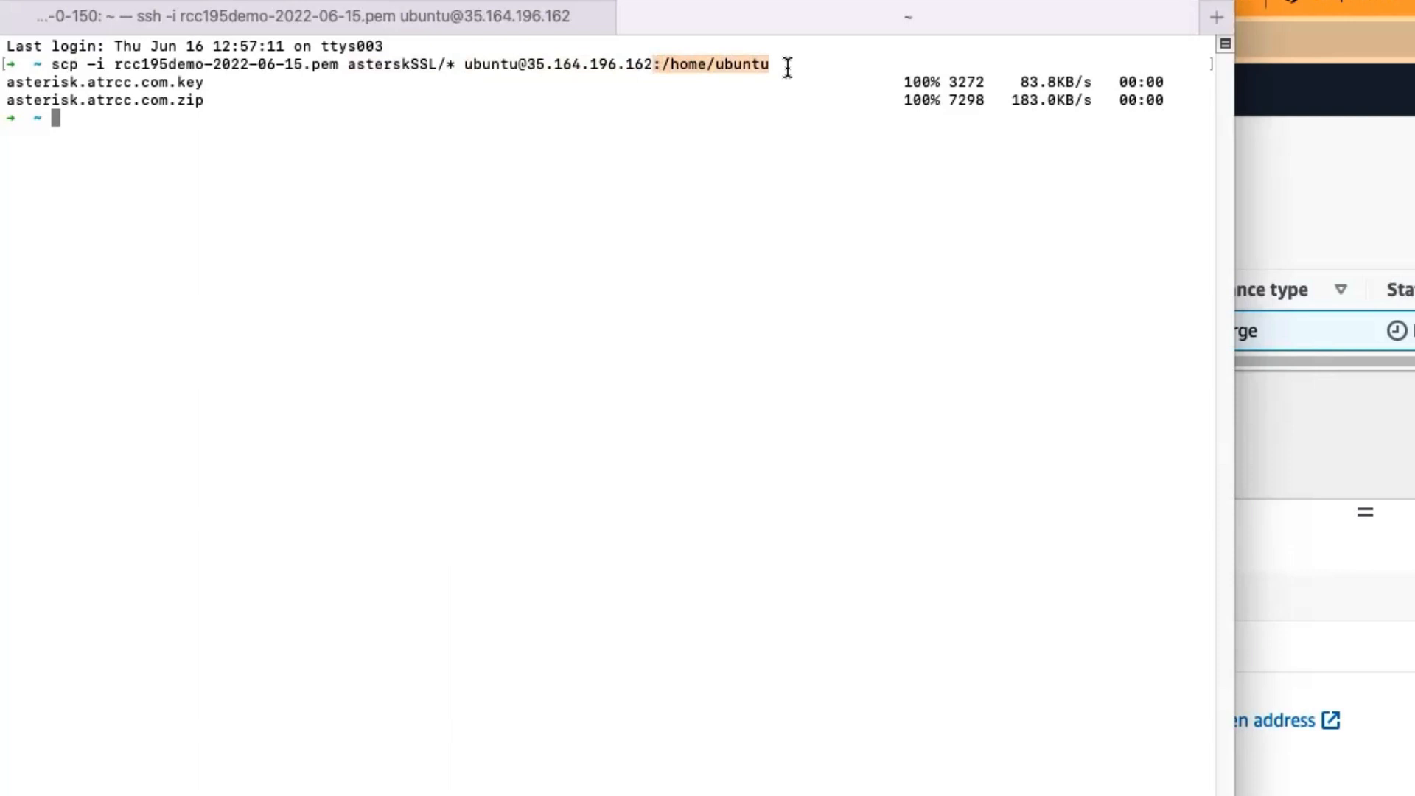
left_click(720, 225)
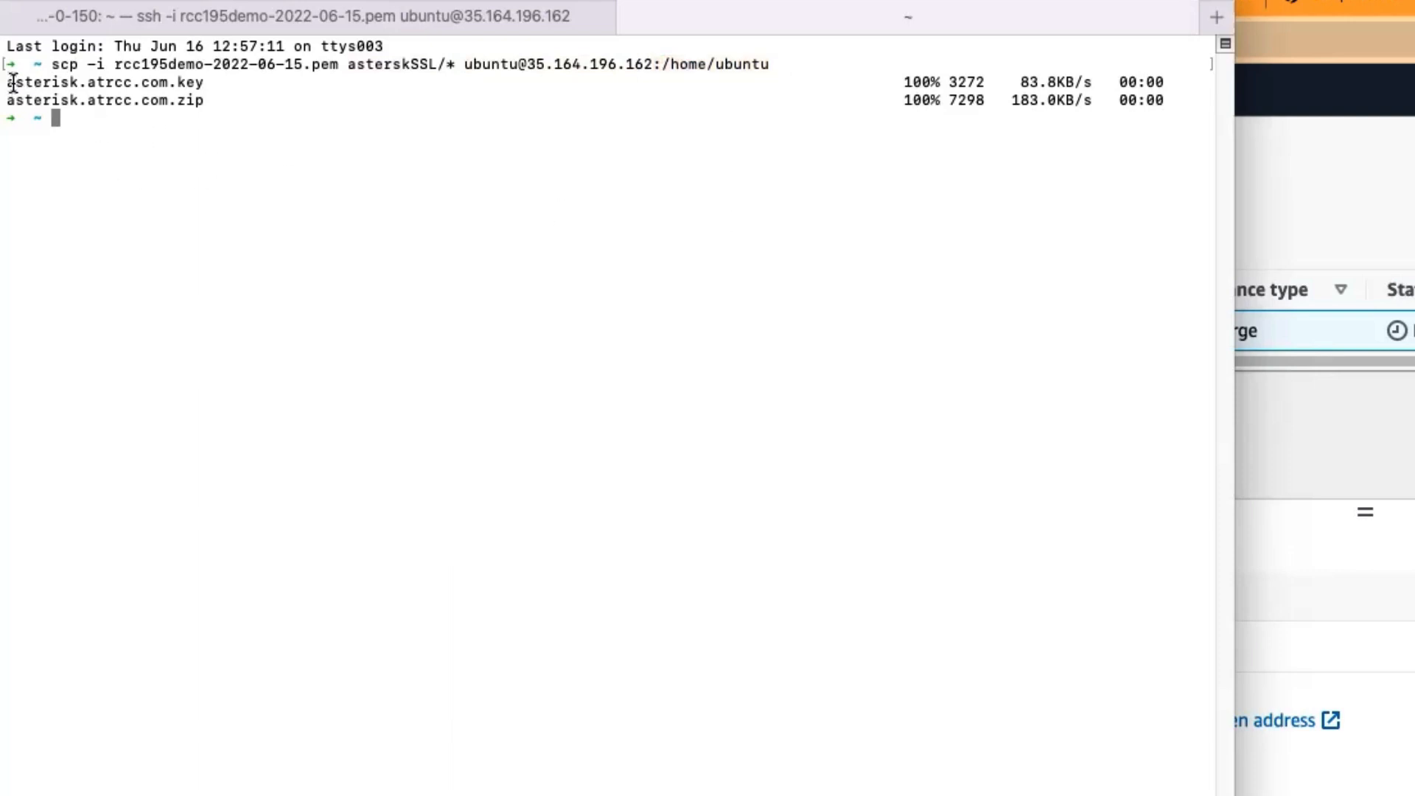
left_click_drag(7, 77, 262, 129)
left_click(395, 125)
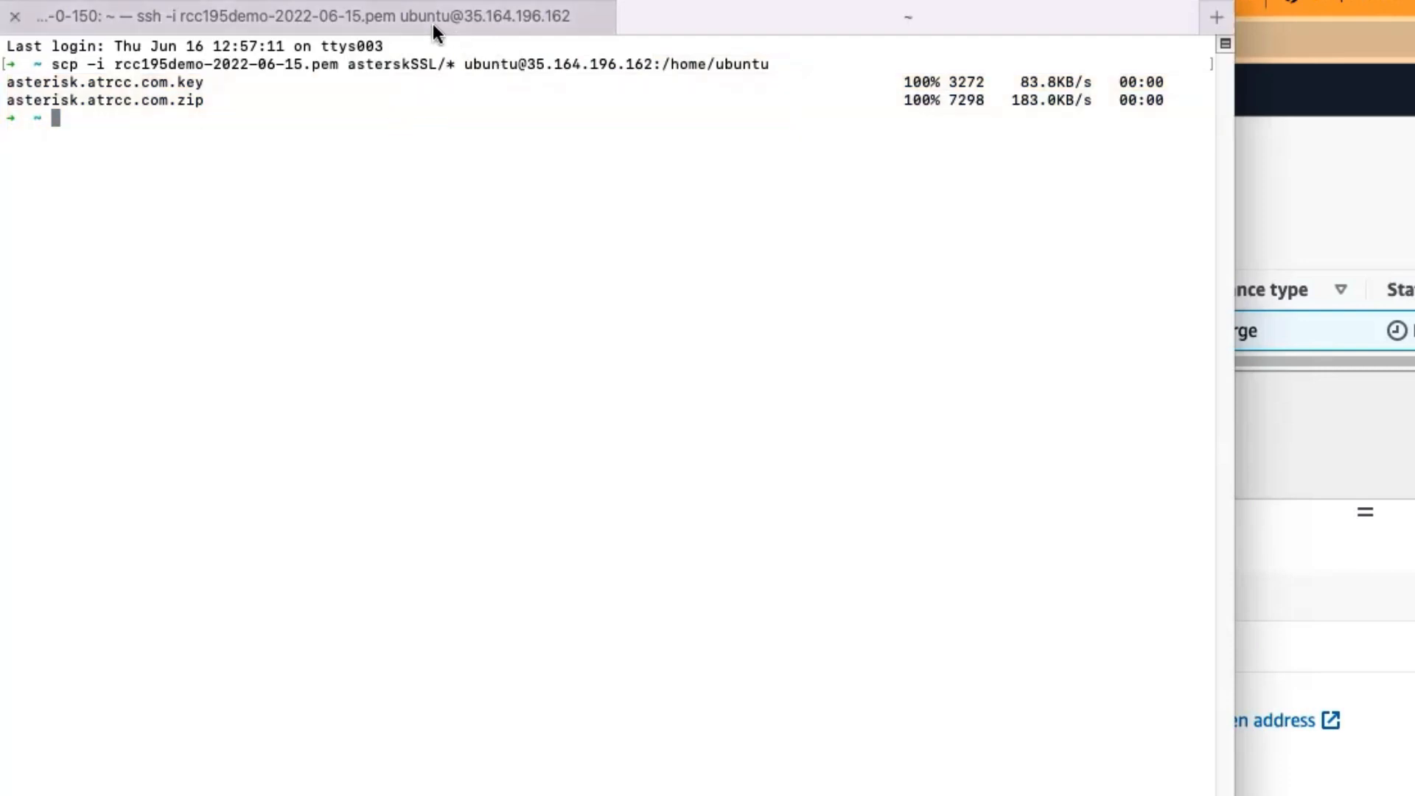
Step: Switch back to the SSH session and review the fmsadmin help certificate command
left_click(414, 15)
scroll(674, 475, "down", 5)
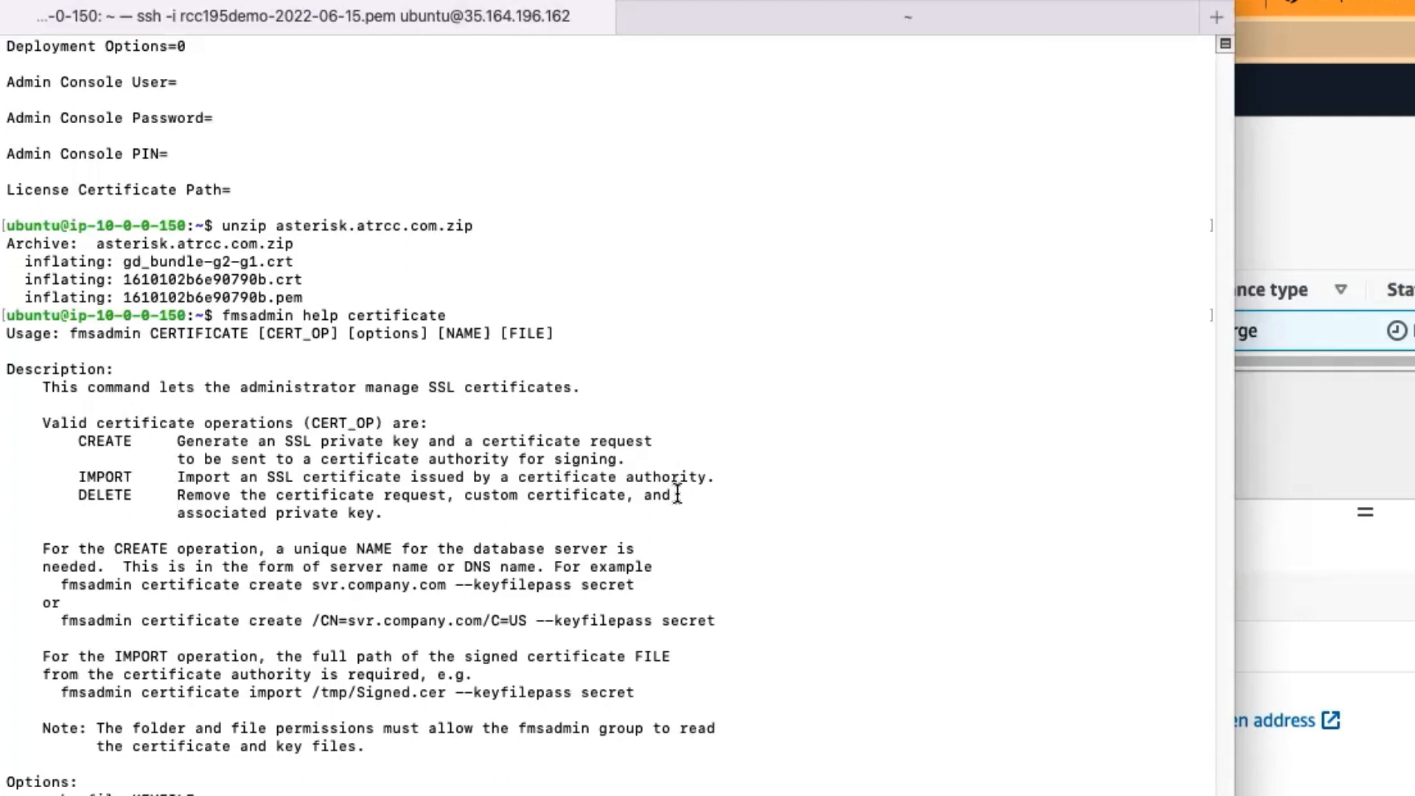
left_click_drag(221, 315, 337, 321)
left_click(440, 316)
double_click(406, 315)
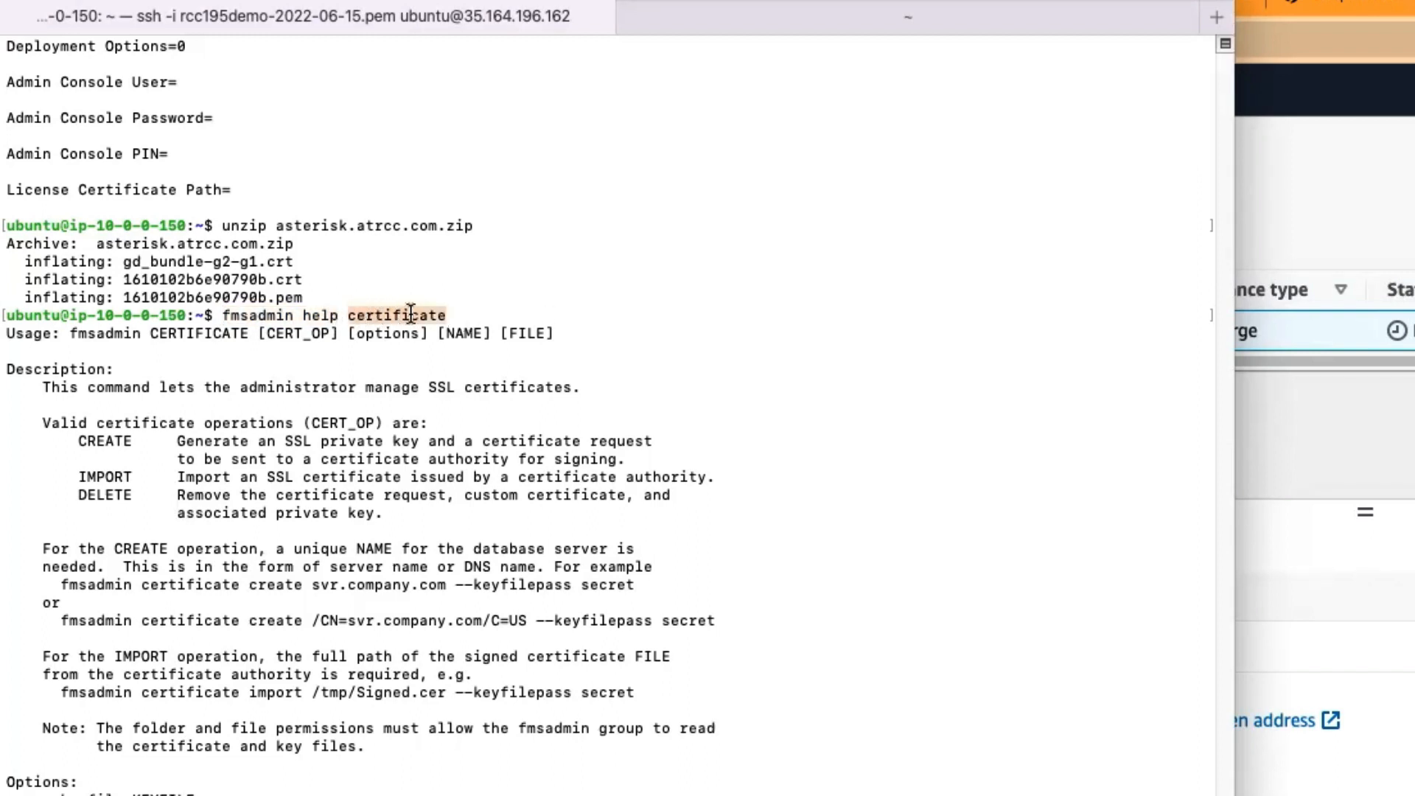
left_click(440, 338)
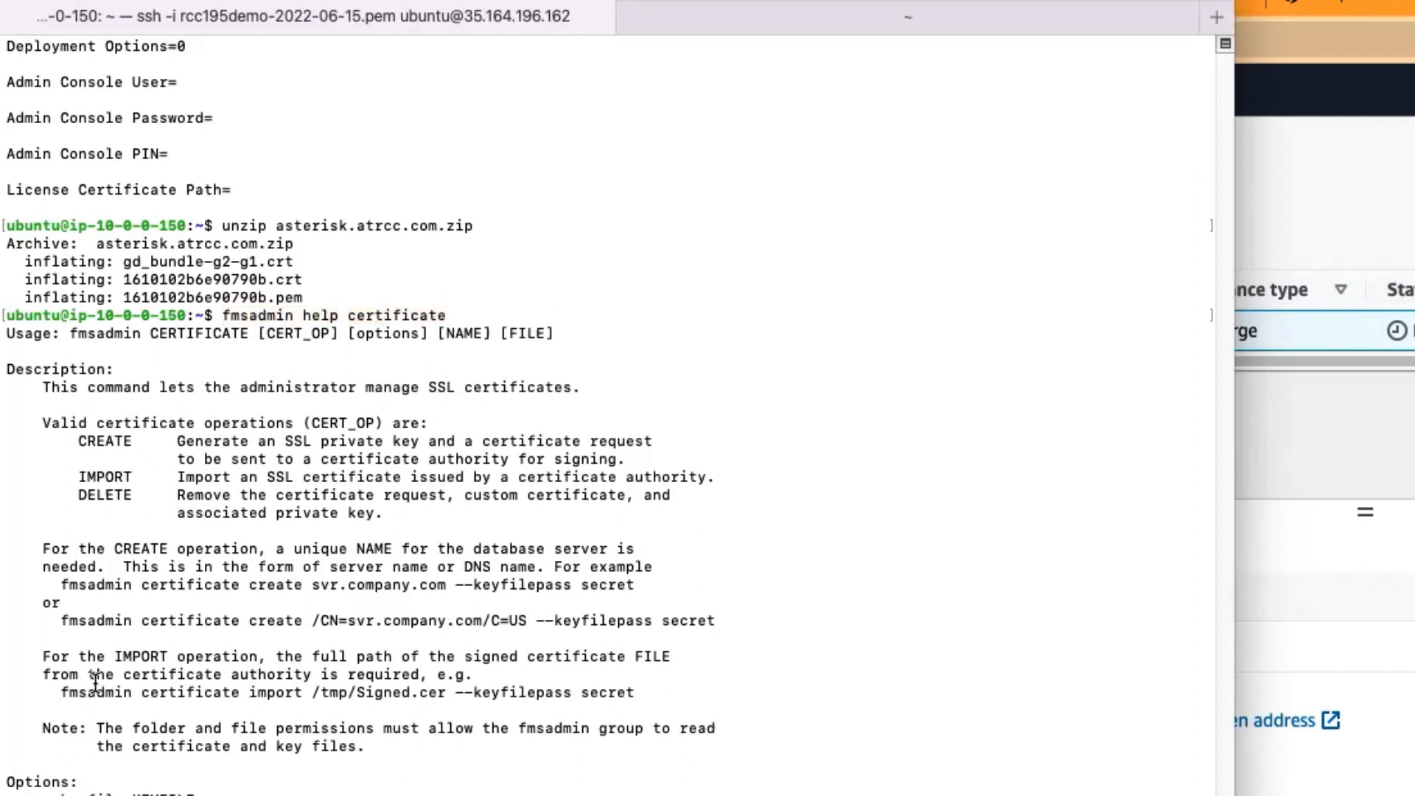
Step: Read the CREATE and IMPORT examples in the certificate help, including the --keyfilepass secret option
left_click_drag(62, 692, 631, 693)
left_click(12, 670)
left_click_drag(22, 656, 295, 674)
left_click(295, 615)
left_click_drag(736, 621, 15, 539)
left_click(435, 596)
left_click_drag(16, 648, 726, 695)
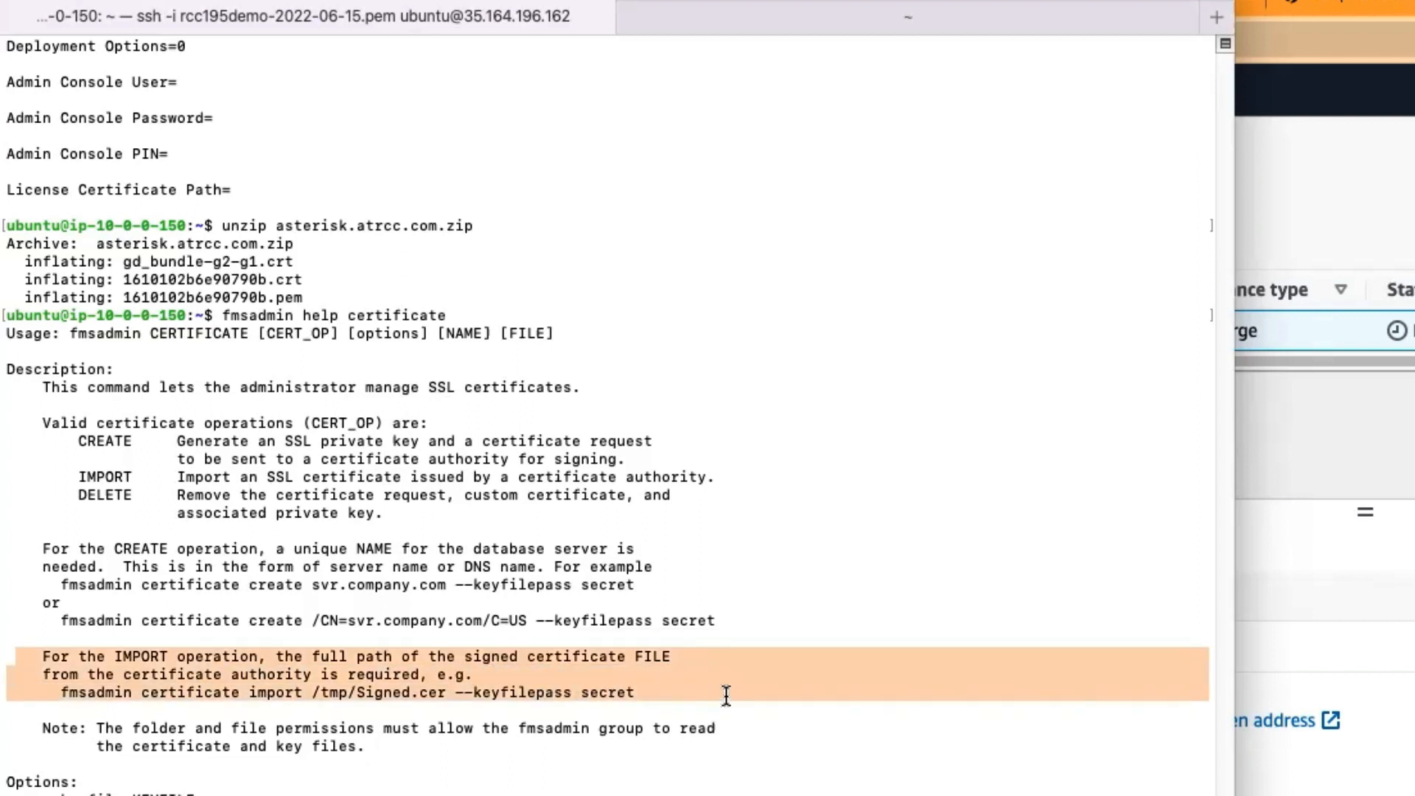
left_click(726, 695)
left_click_drag(456, 692, 639, 693)
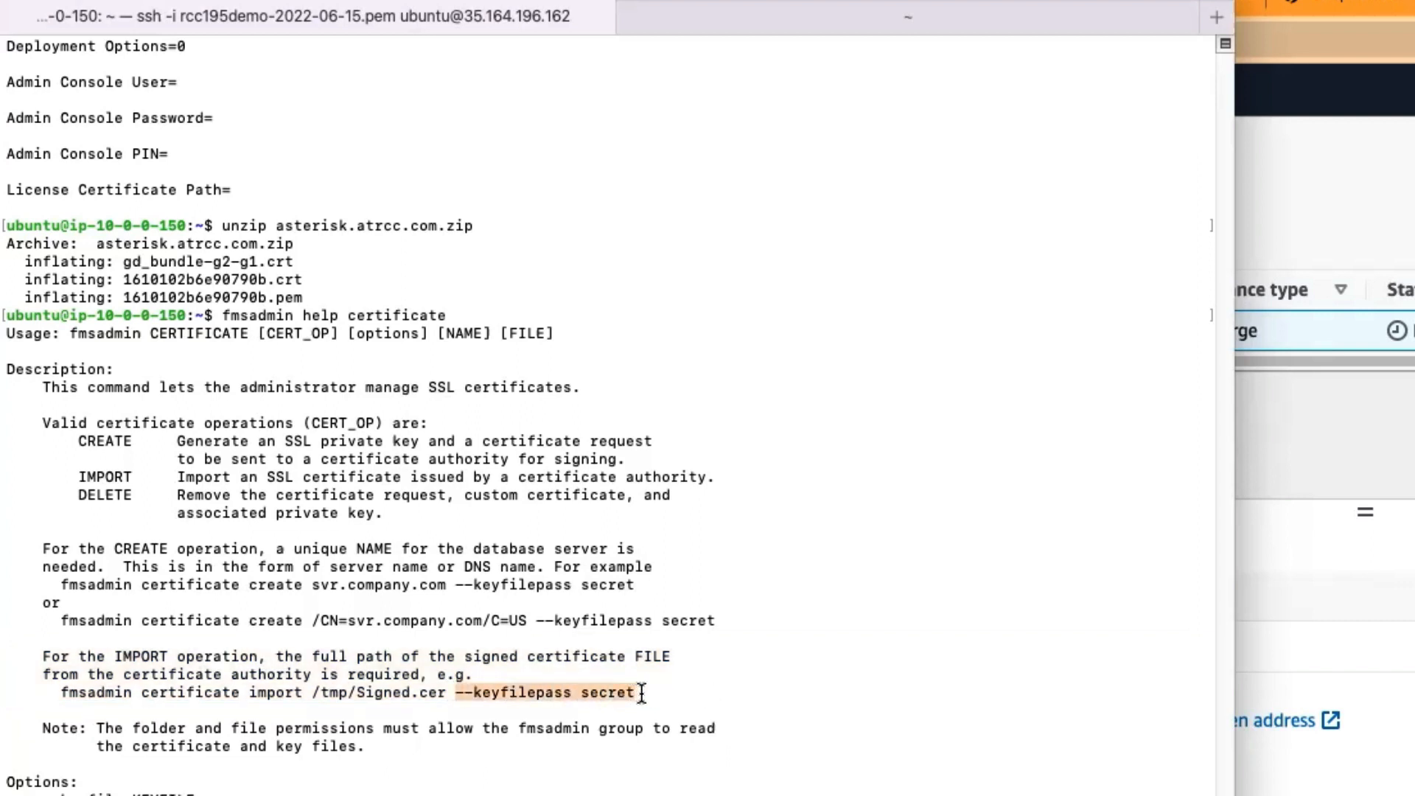
left_click(650, 691)
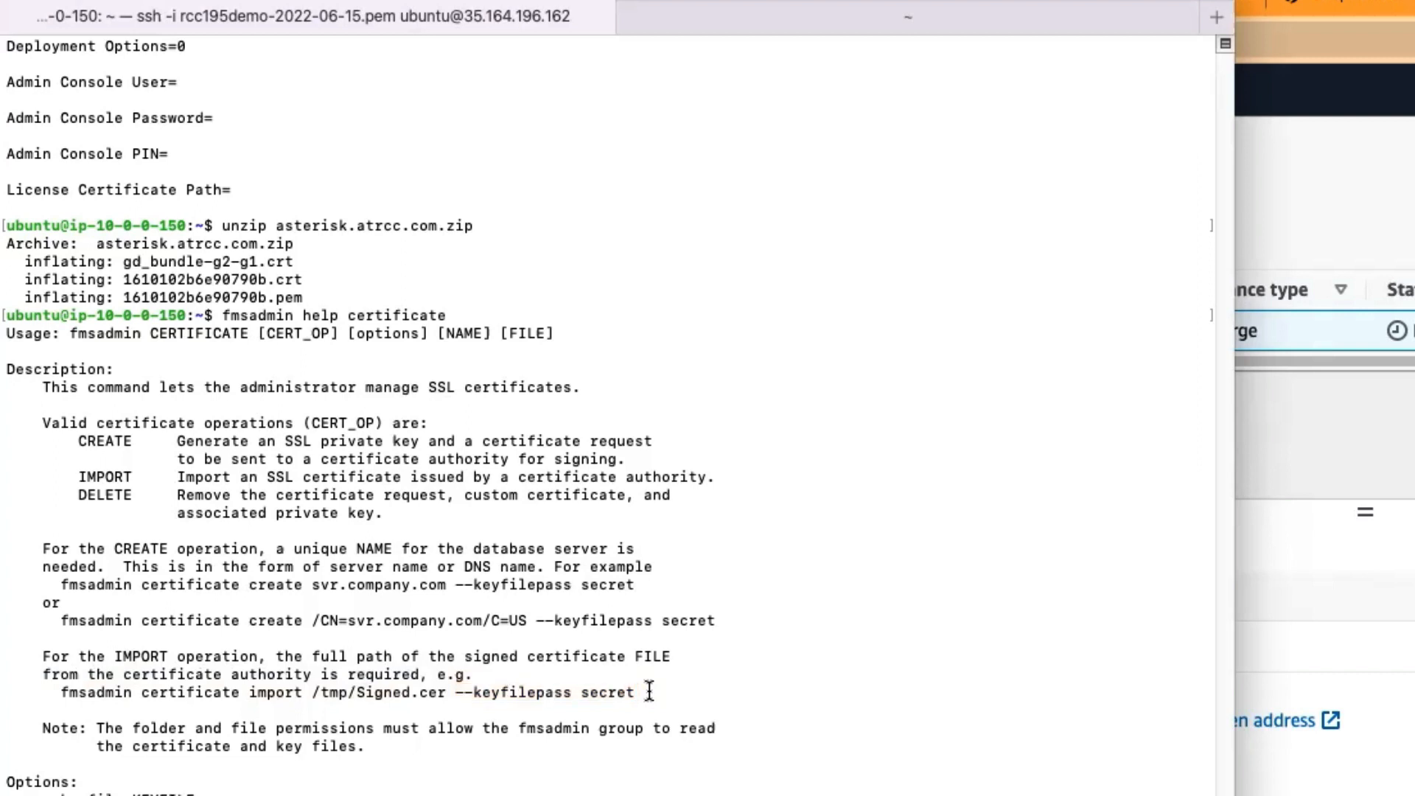
Step: Examine the --keyfile and --intermediateCA options in the certificate help output
left_click_drag(37, 401, 237, 399)
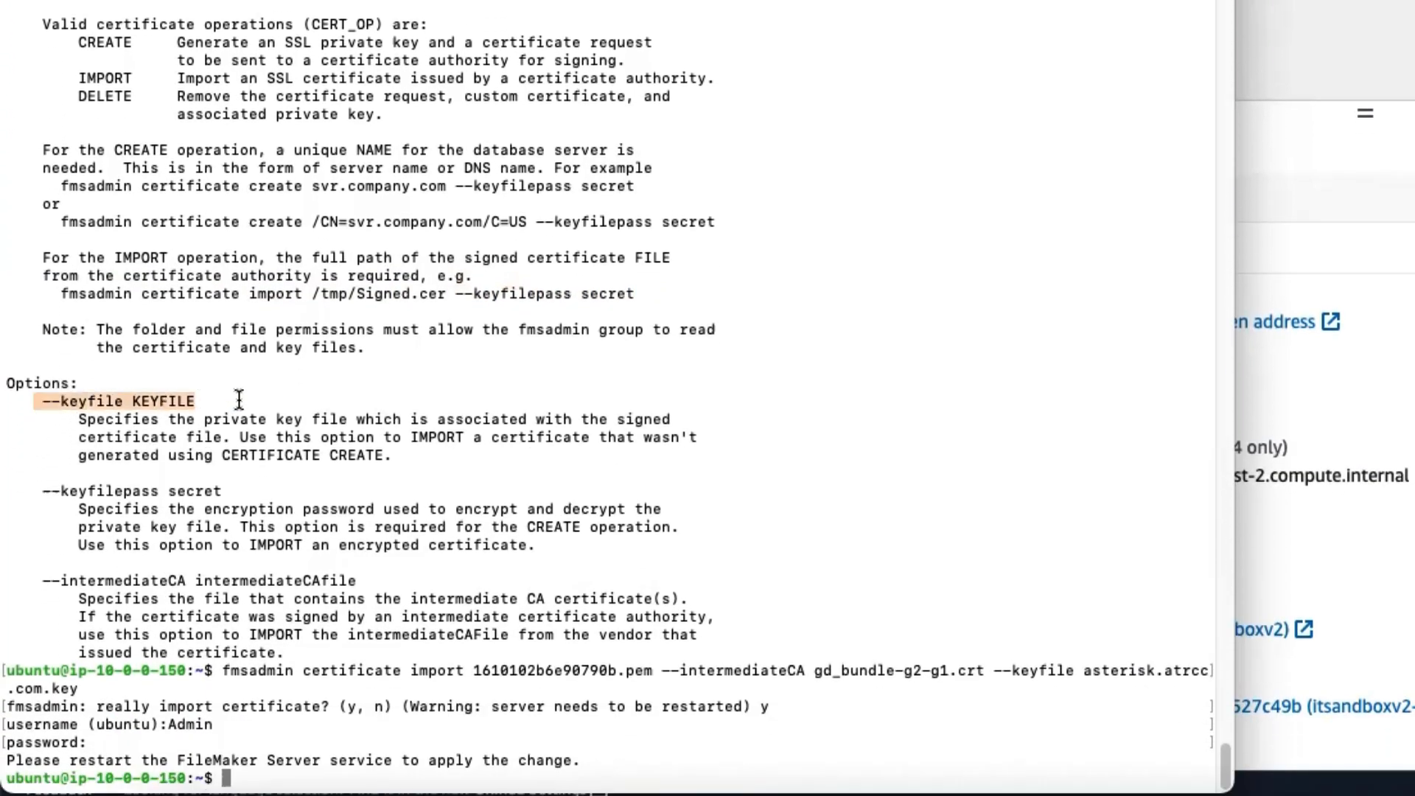
left_click_drag(47, 582, 638, 575)
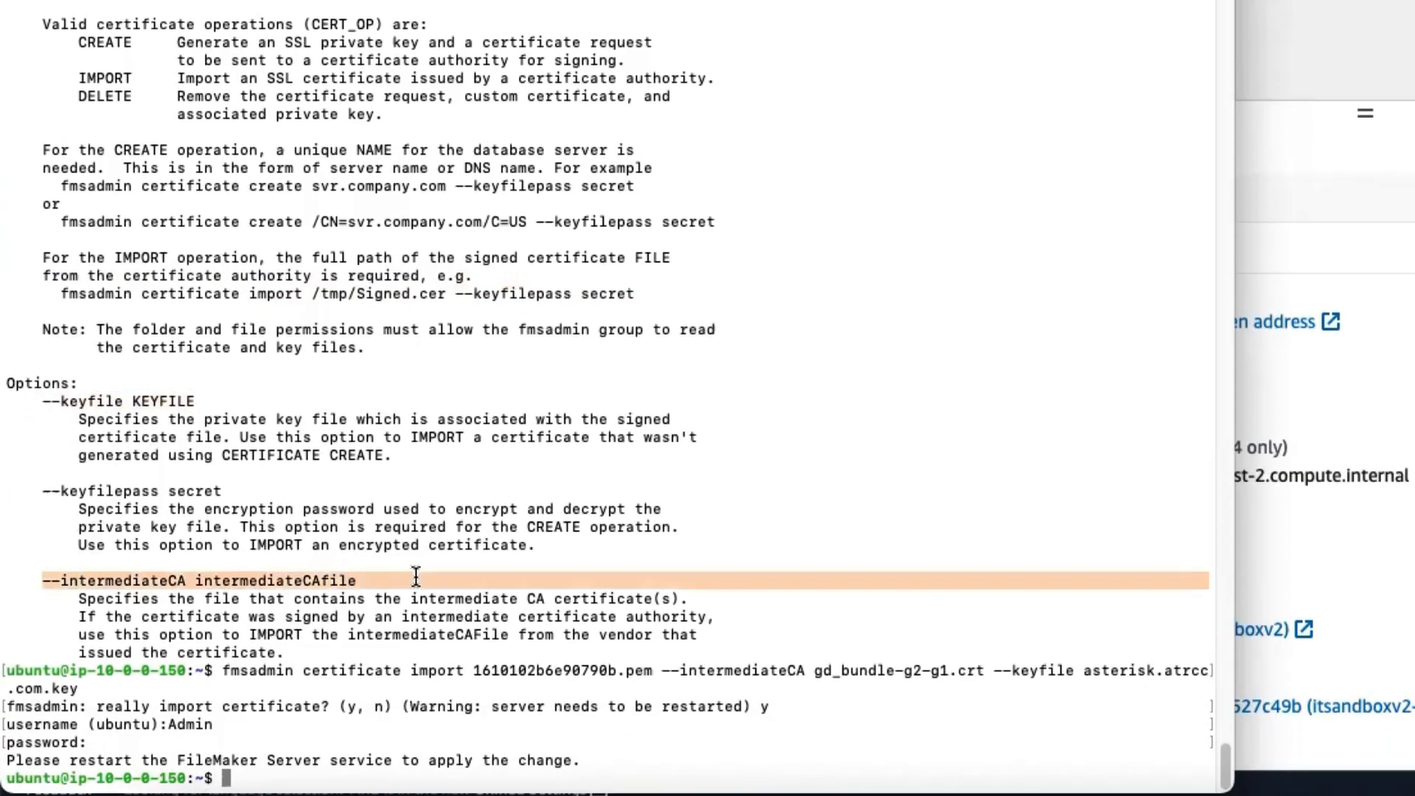
left_click(474, 585)
Step: Review the executed fmsadmin certificate import command and restart the server with sudo reboot
left_click_drag(225, 671, 249, 690)
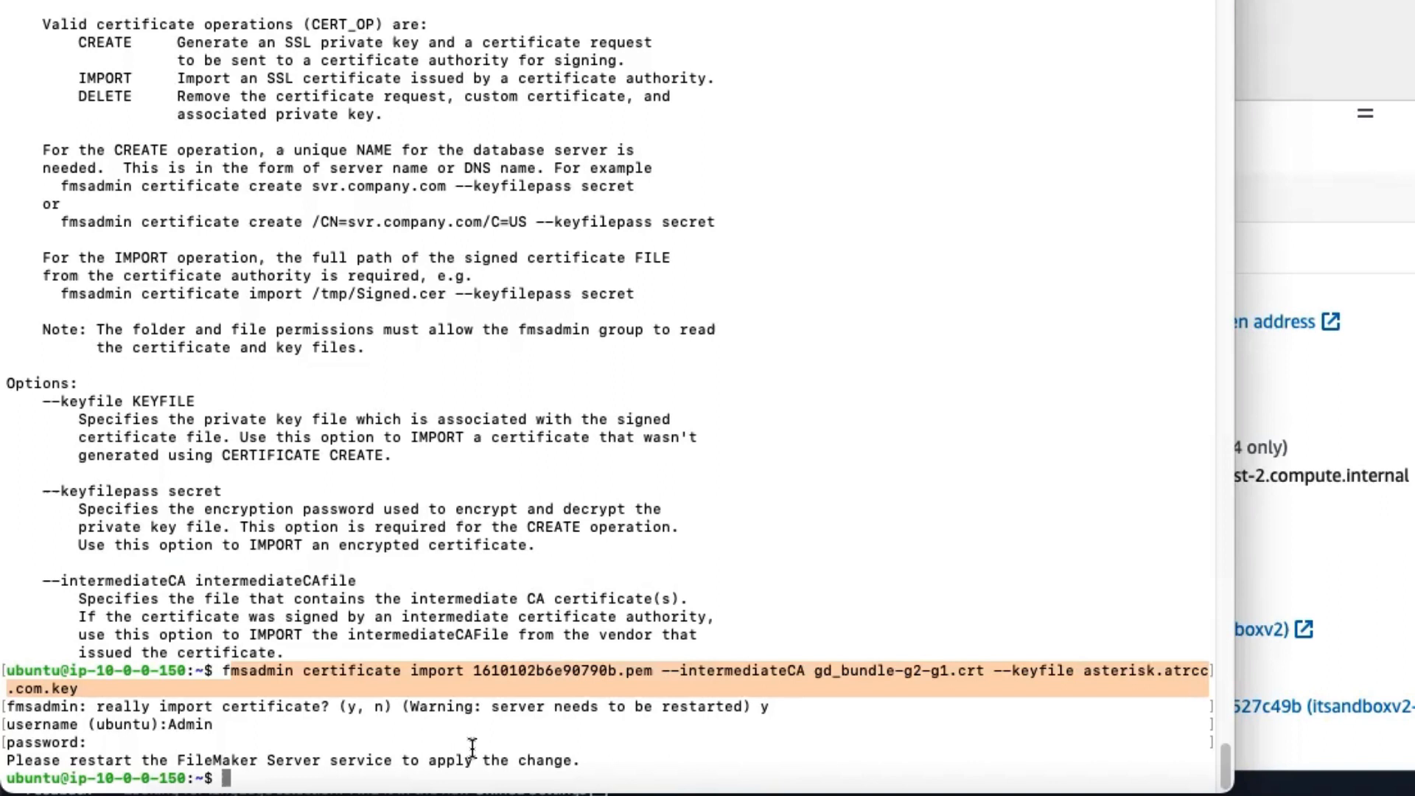
type("sudo reboot")
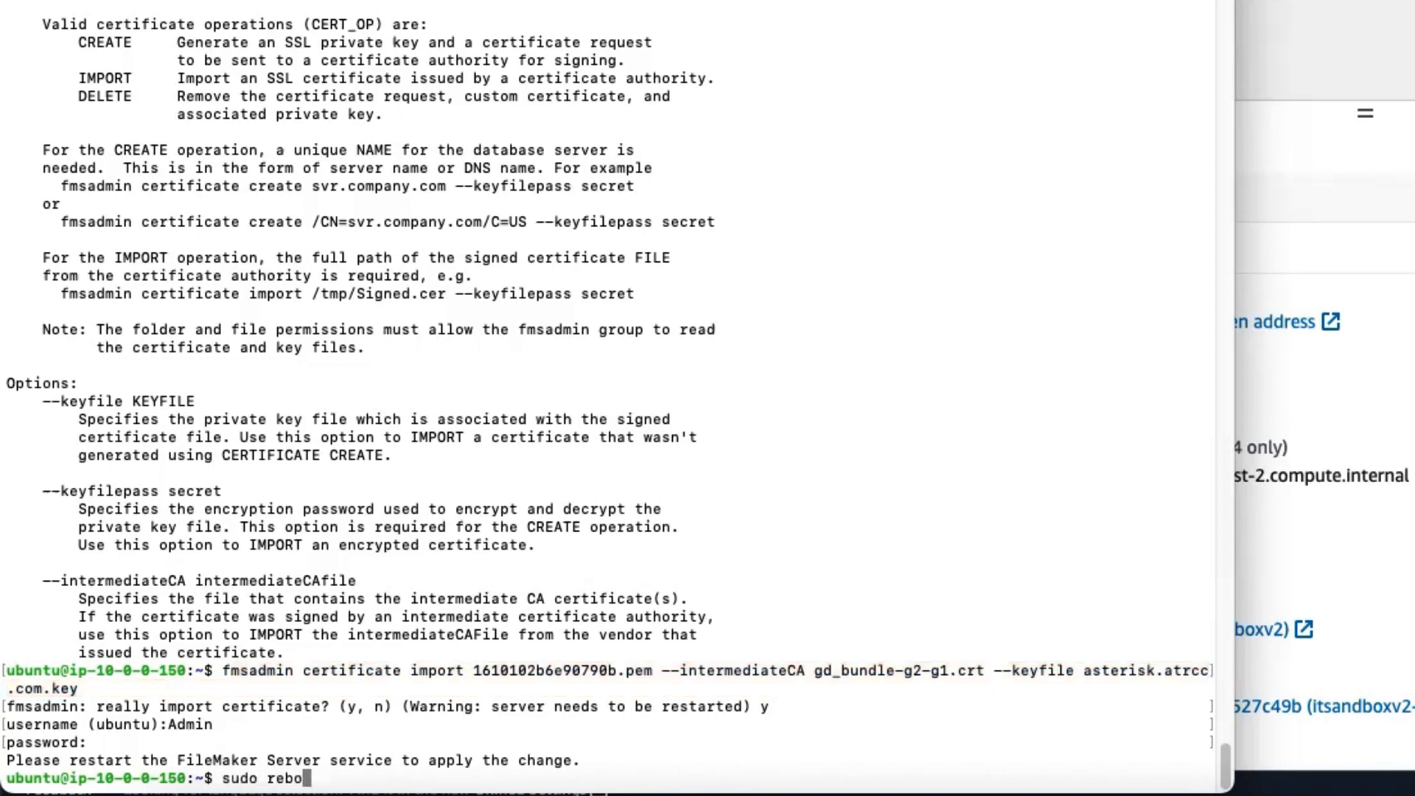
key("Return")
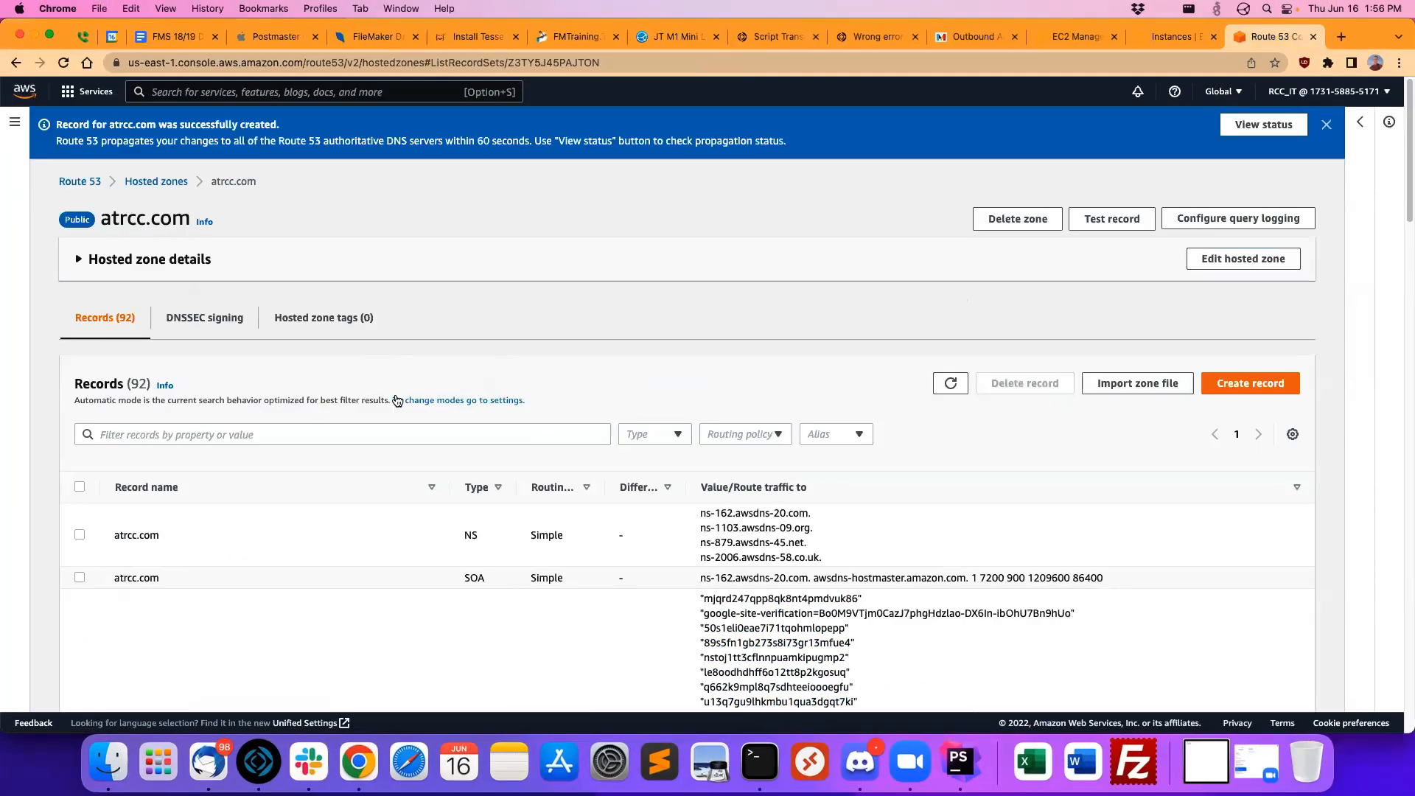
Step: Filter the atrcc.com hosted zone records by linux and copy the record name linuxtest.atrcc.com
left_click(348, 427)
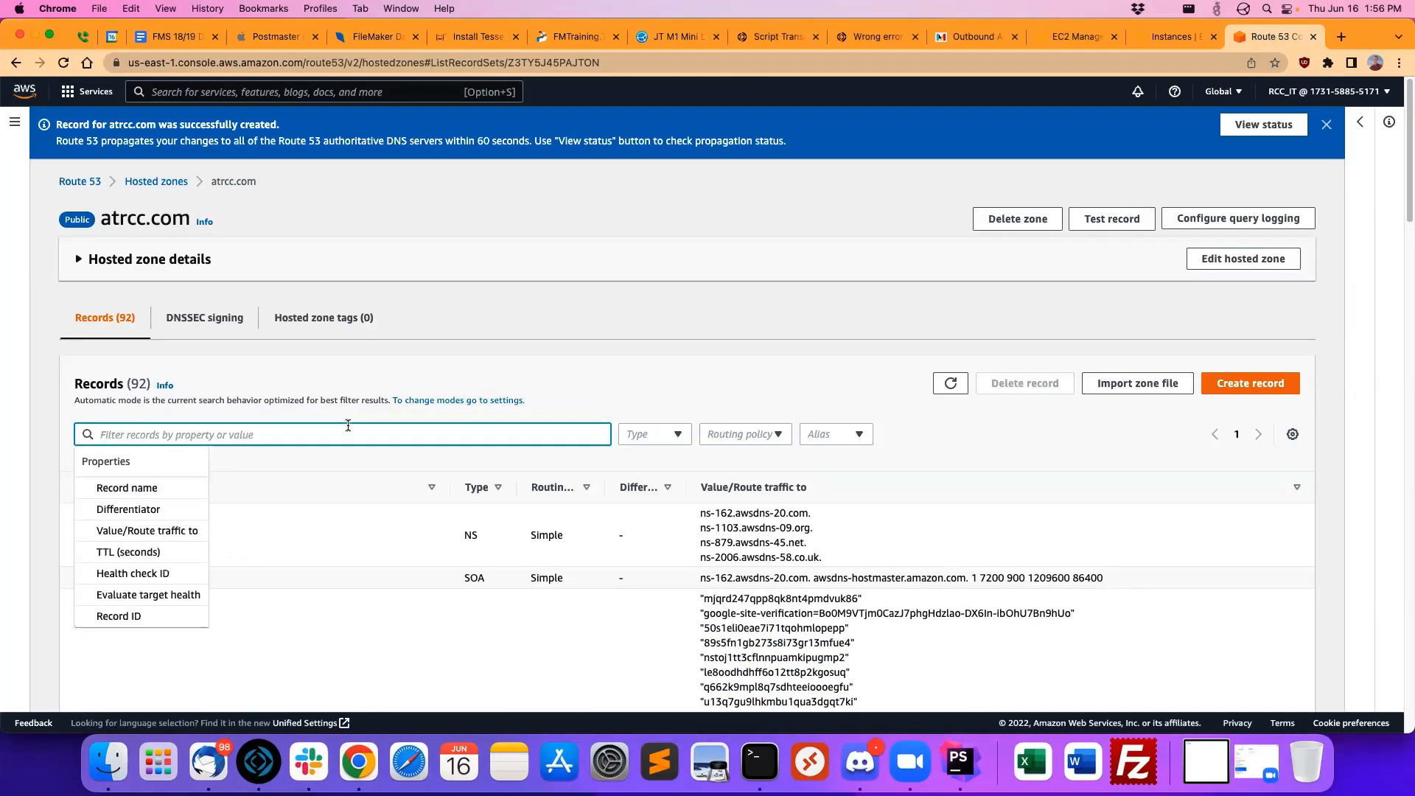
type("linux")
key("Return")
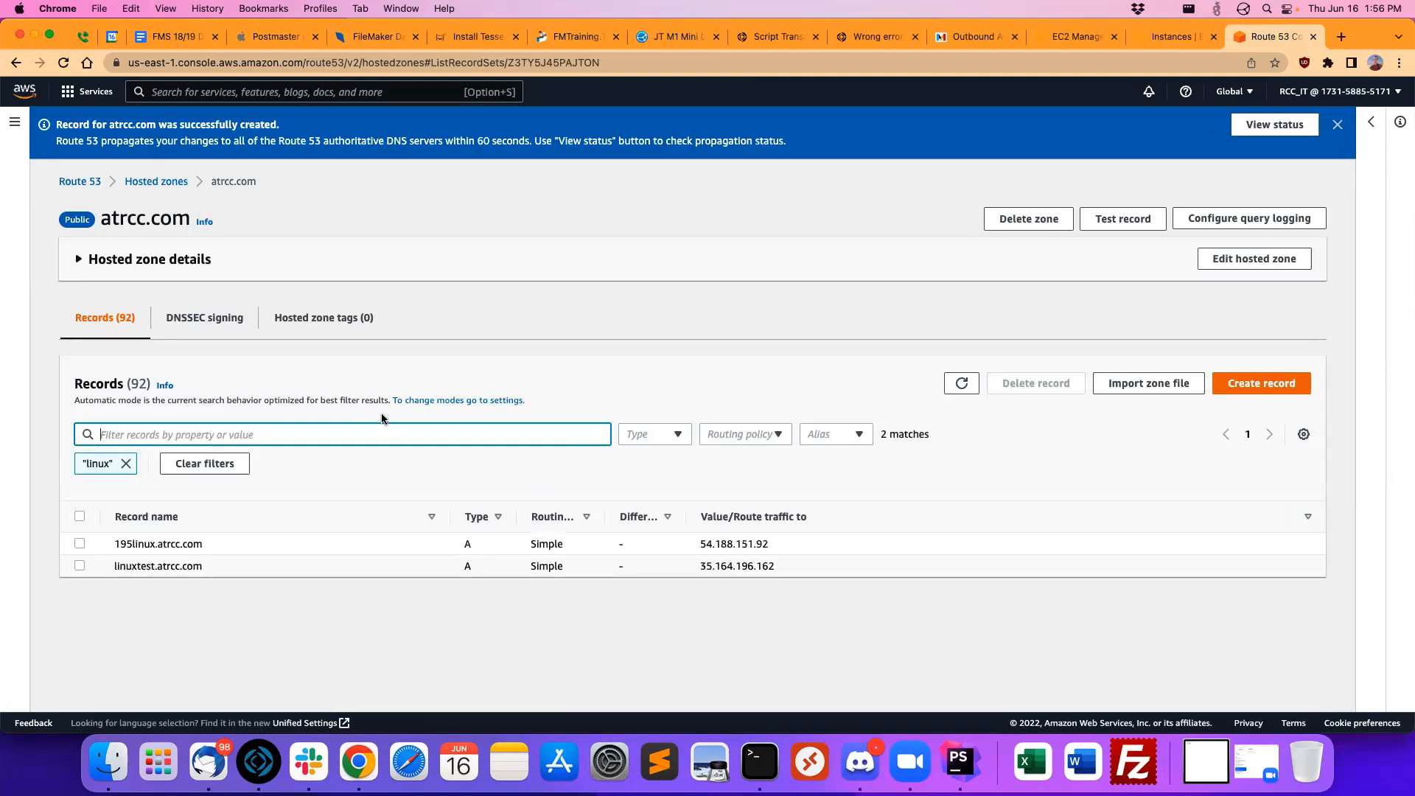
left_click_drag(212, 567, 98, 571)
key("super+c")
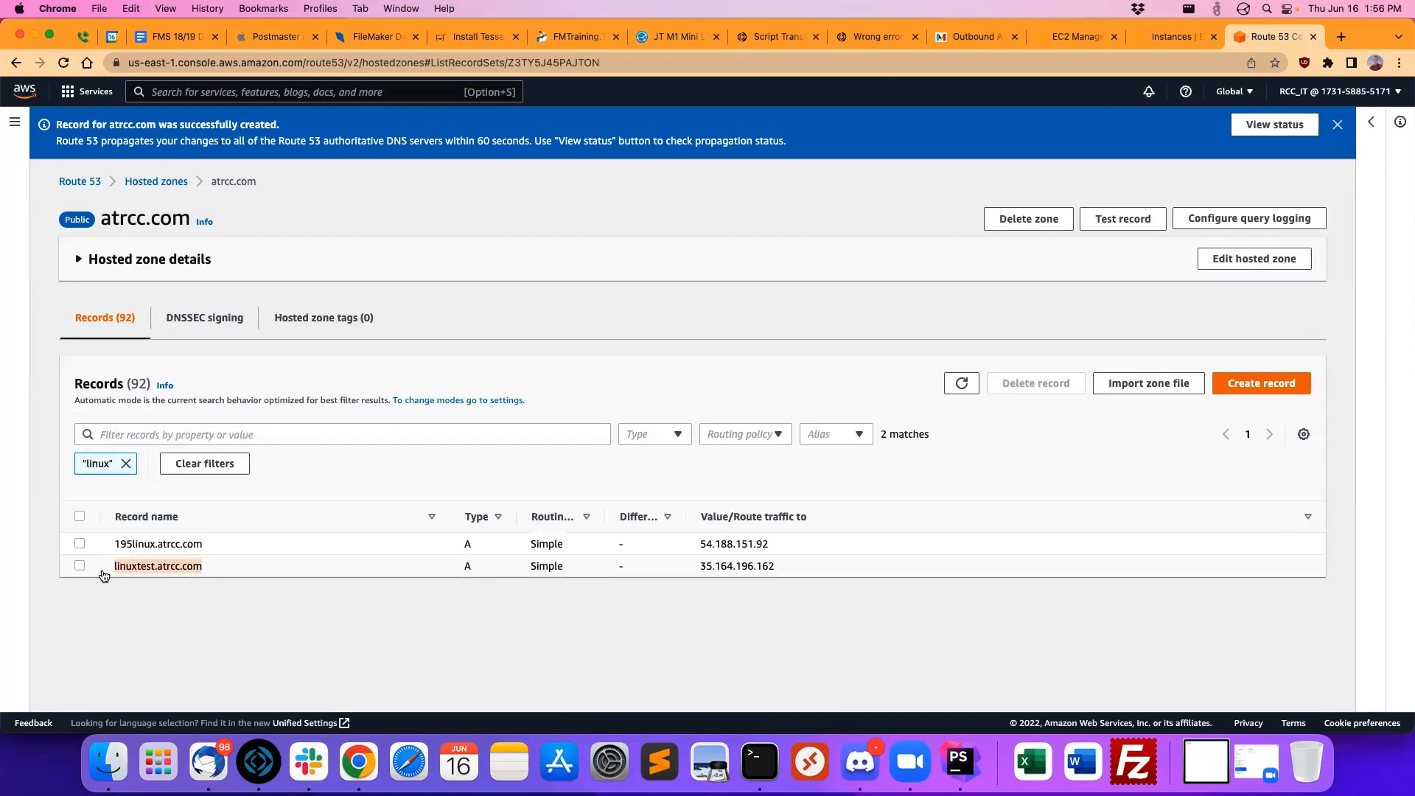
left_click(261, 611)
Step: Load linuxtest.atrcc.com in a new browser tab and check the server's reboot status in the terminal
key("super+t")
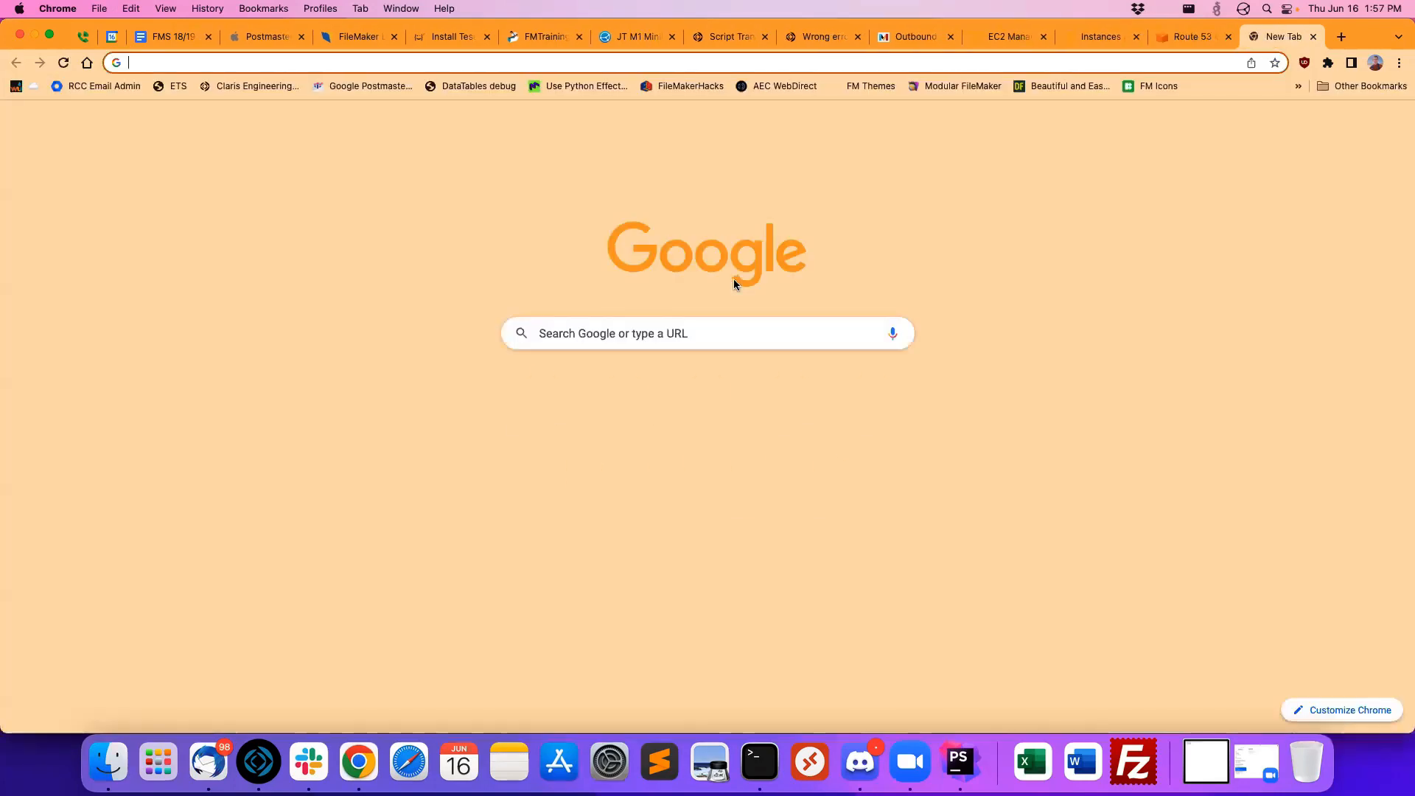
key("super+v")
key("Return")
key("super+Tab")
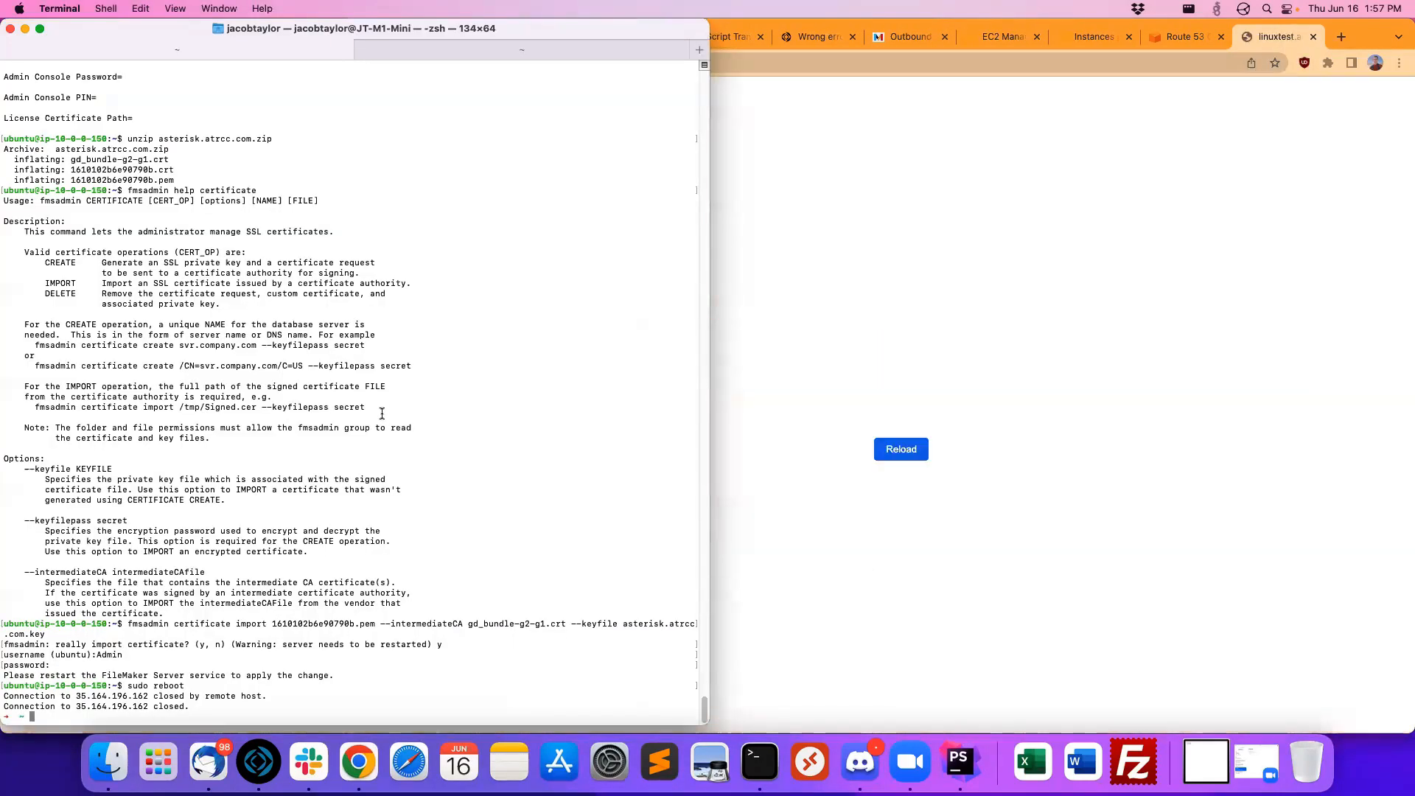
left_click(1001, 299)
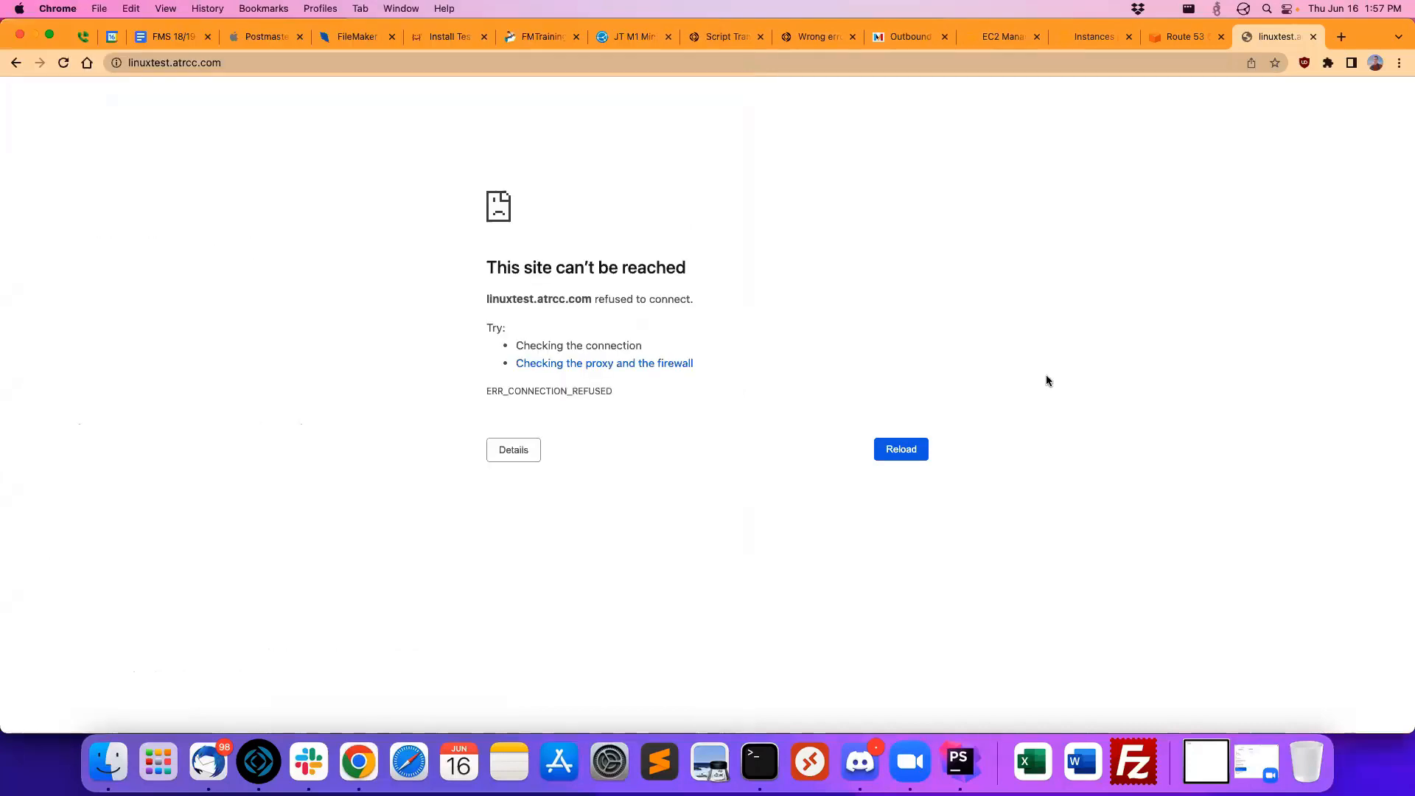
left_click_drag(514, 391, 597, 392)
Step: Read the certificate import notice about restarting the FileMaker Server process and dismiss it
left_click_drag(504, 231, 687, 277)
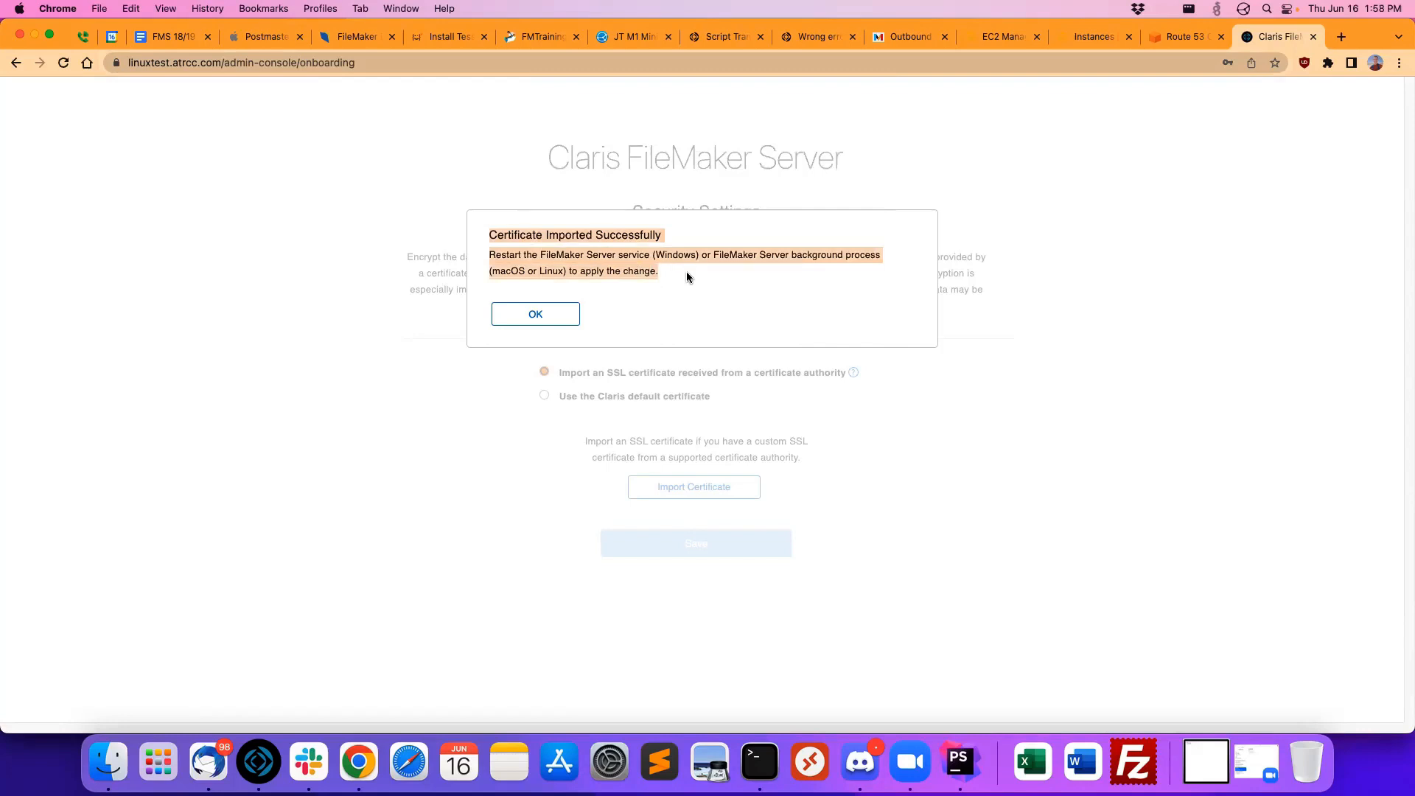
left_click(687, 272)
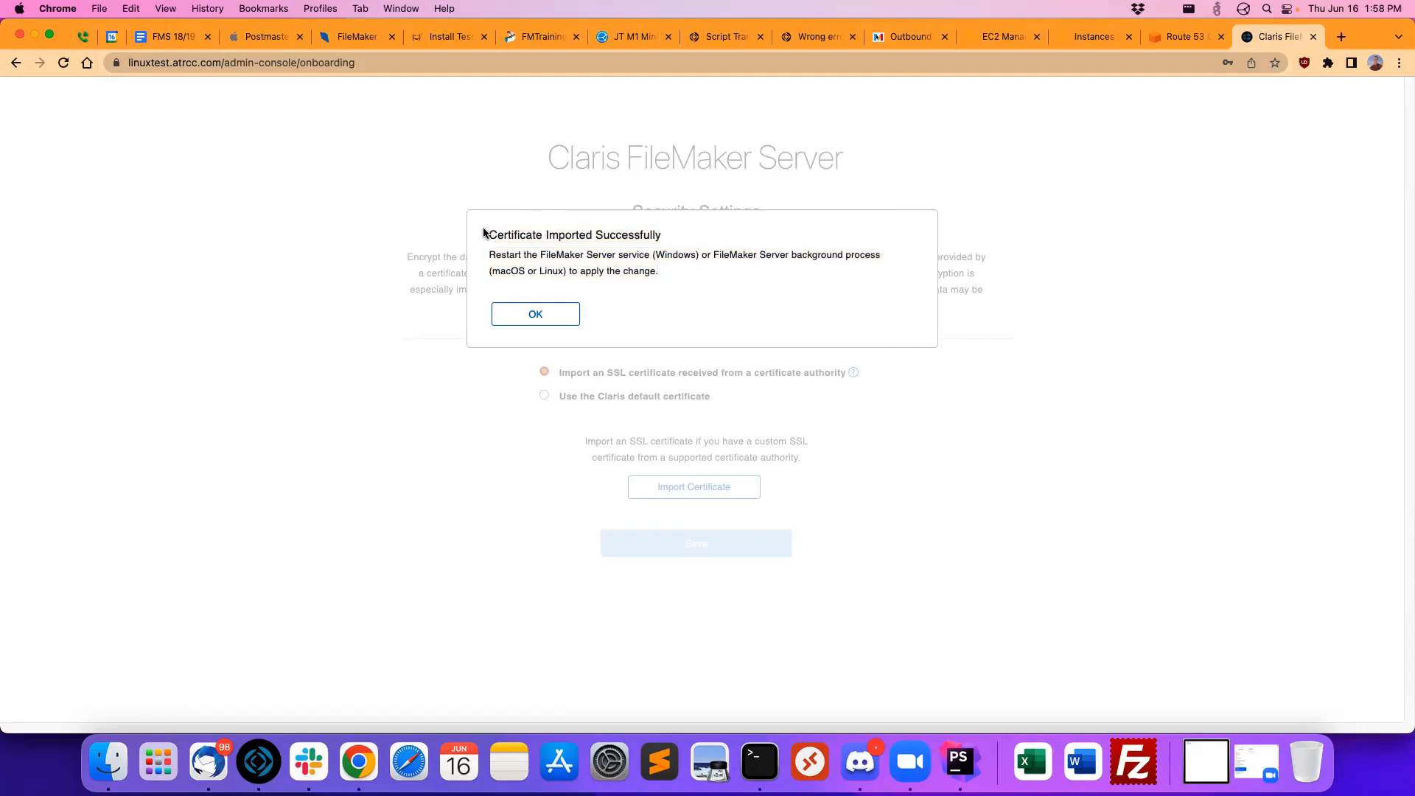
left_click_drag(484, 229, 642, 264)
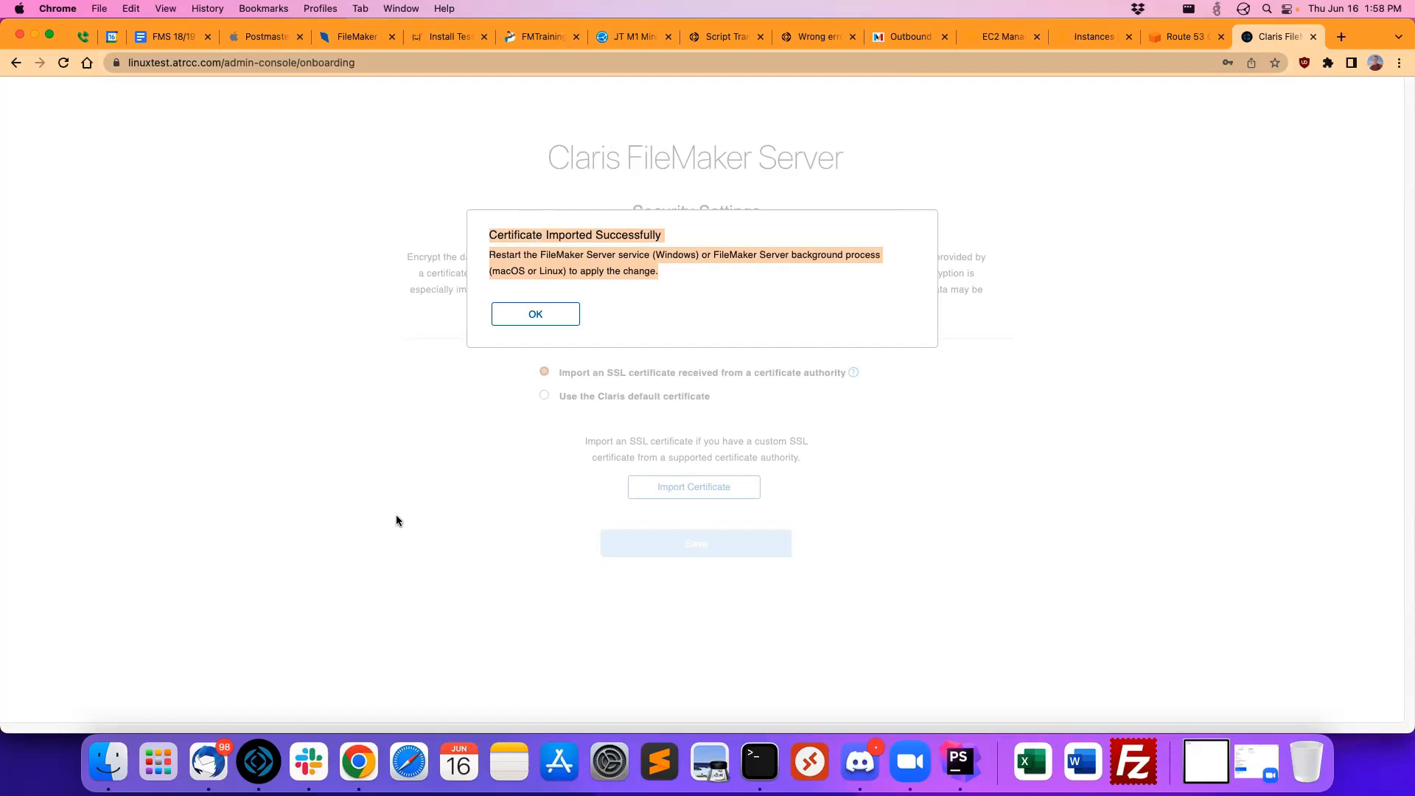
left_click(710, 267)
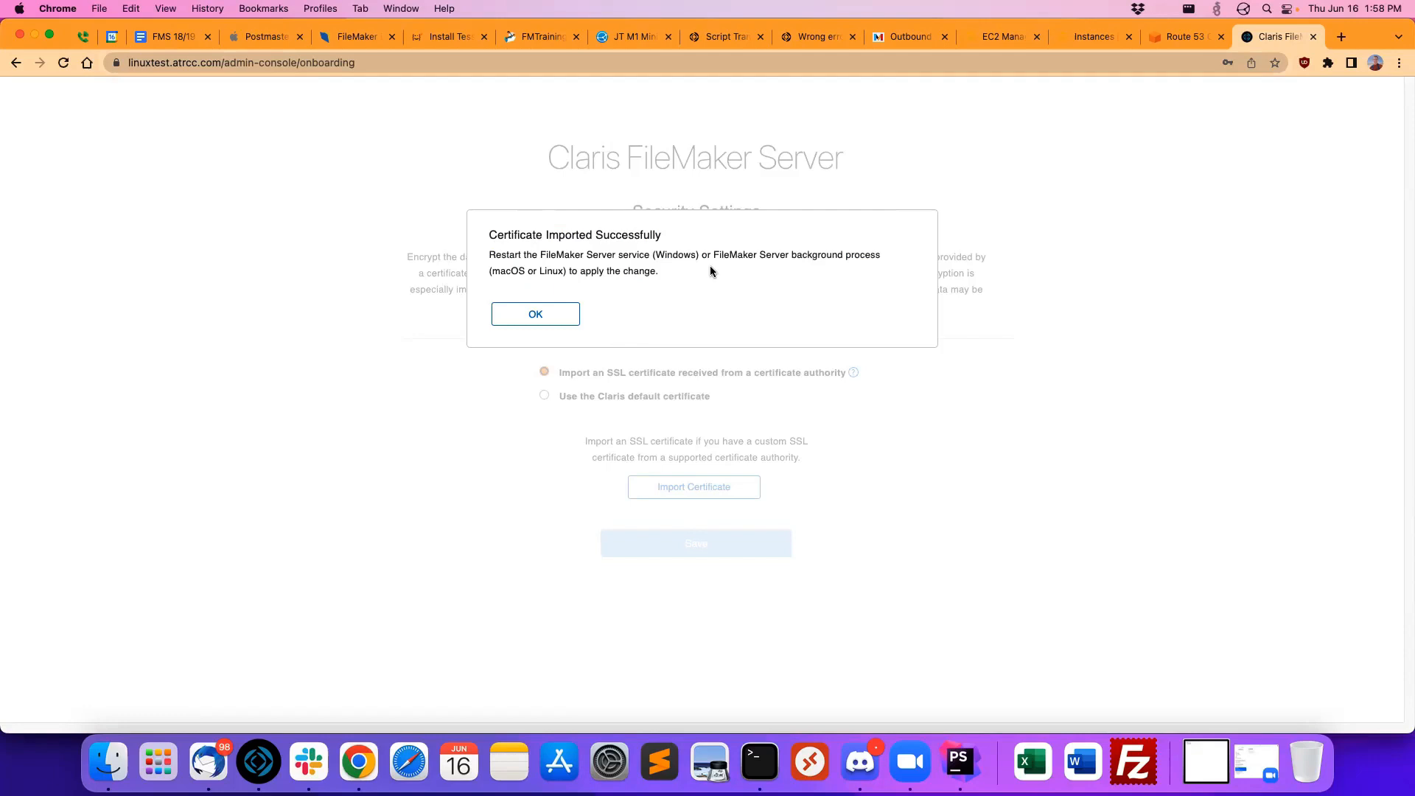
left_click_drag(478, 230, 738, 282)
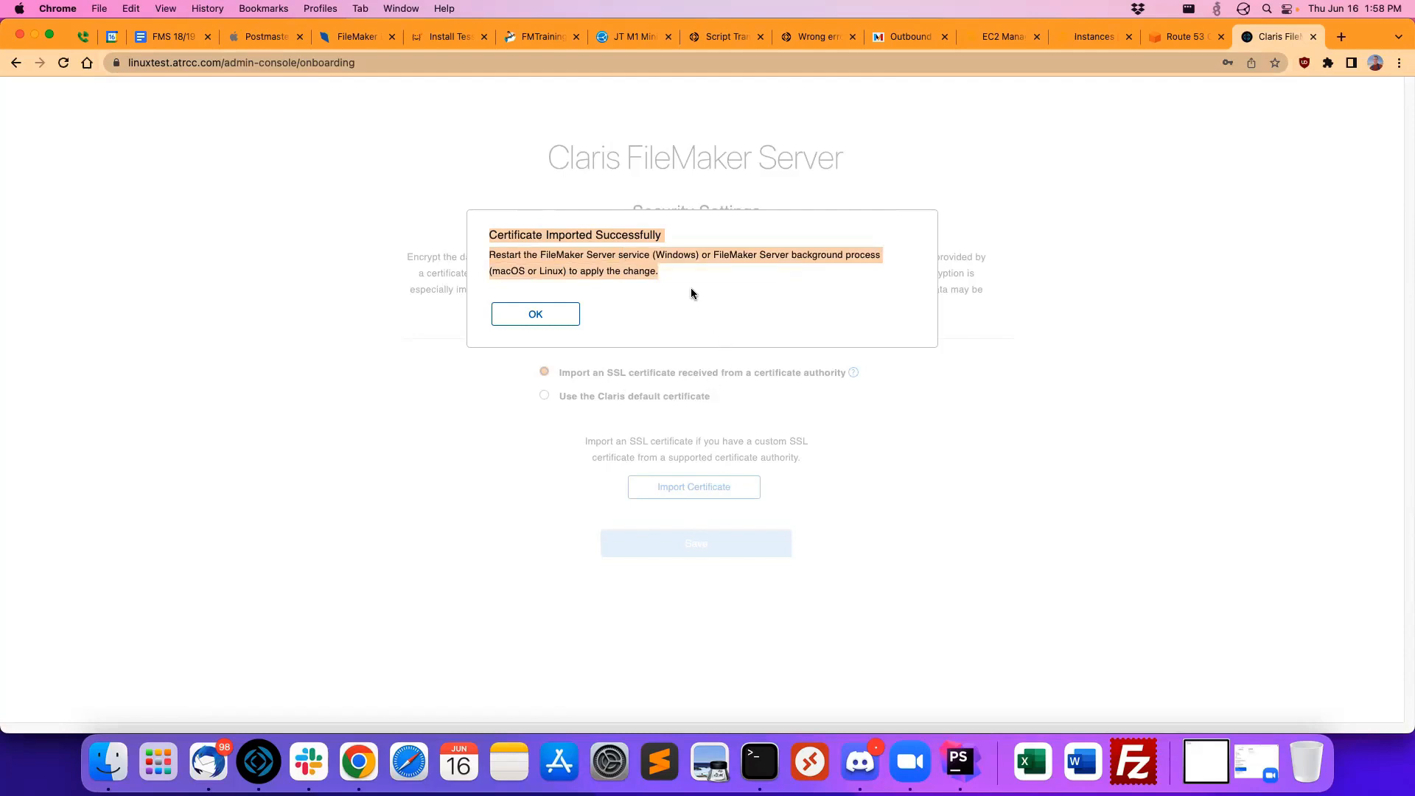
left_click_drag(690, 286, 409, 207)
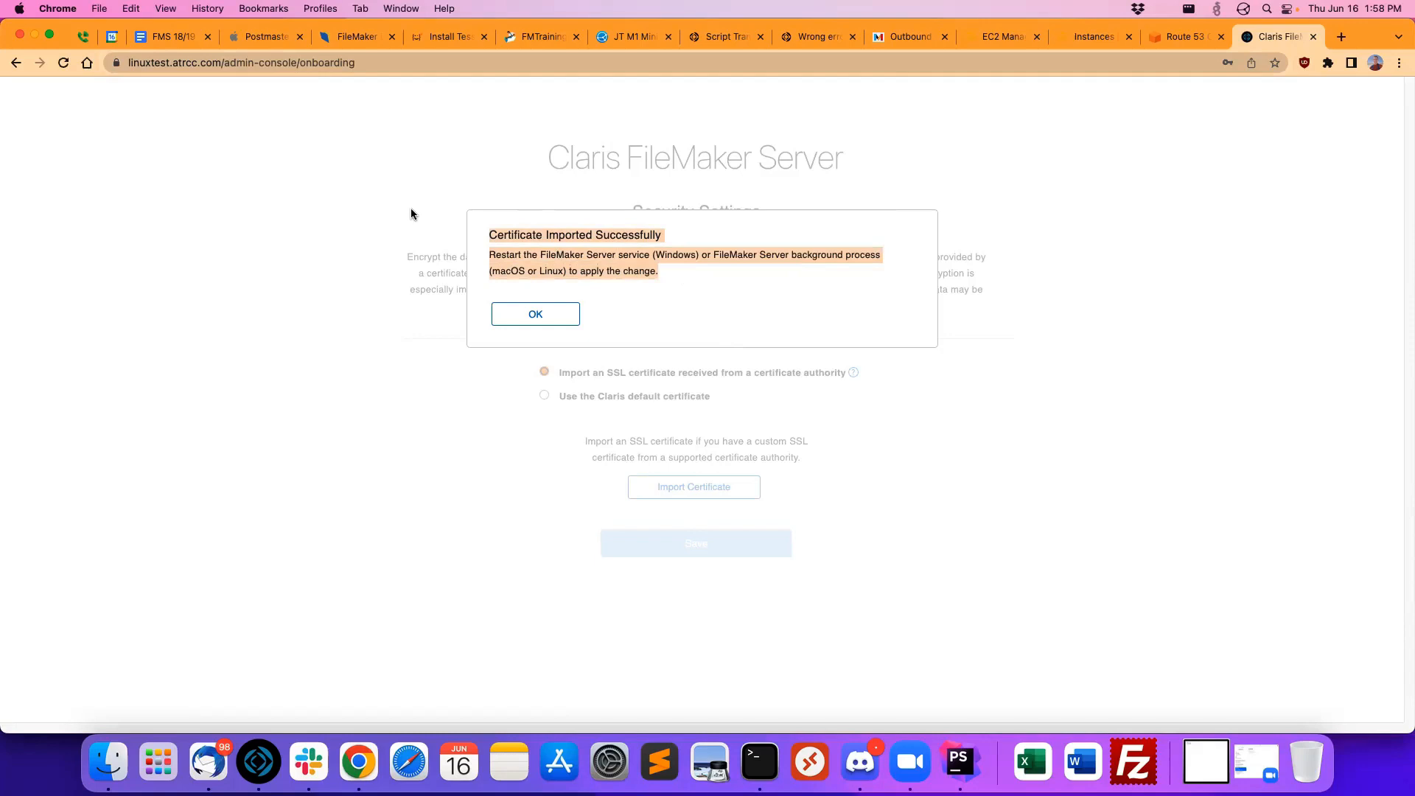
left_click(677, 274)
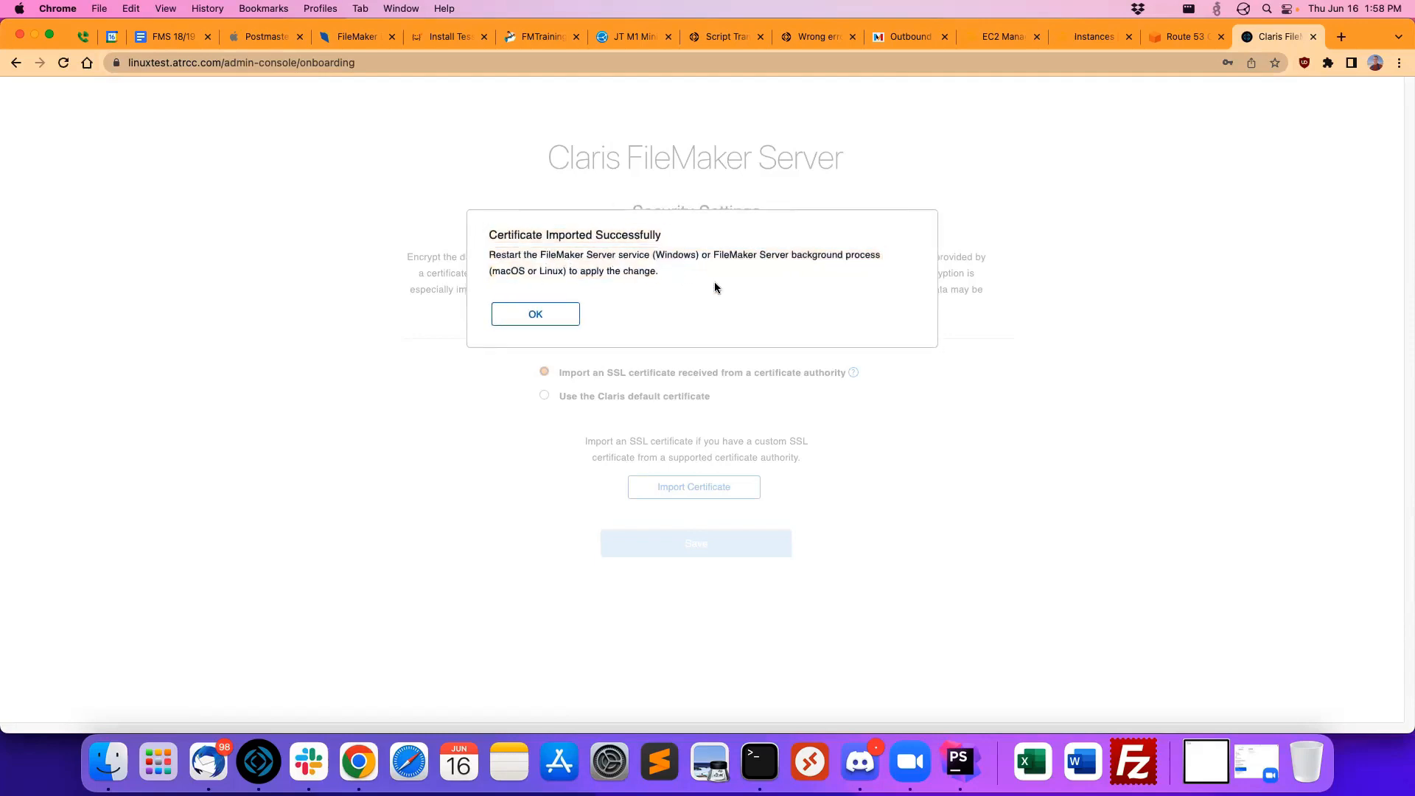
left_click_drag(715, 287, 378, 208)
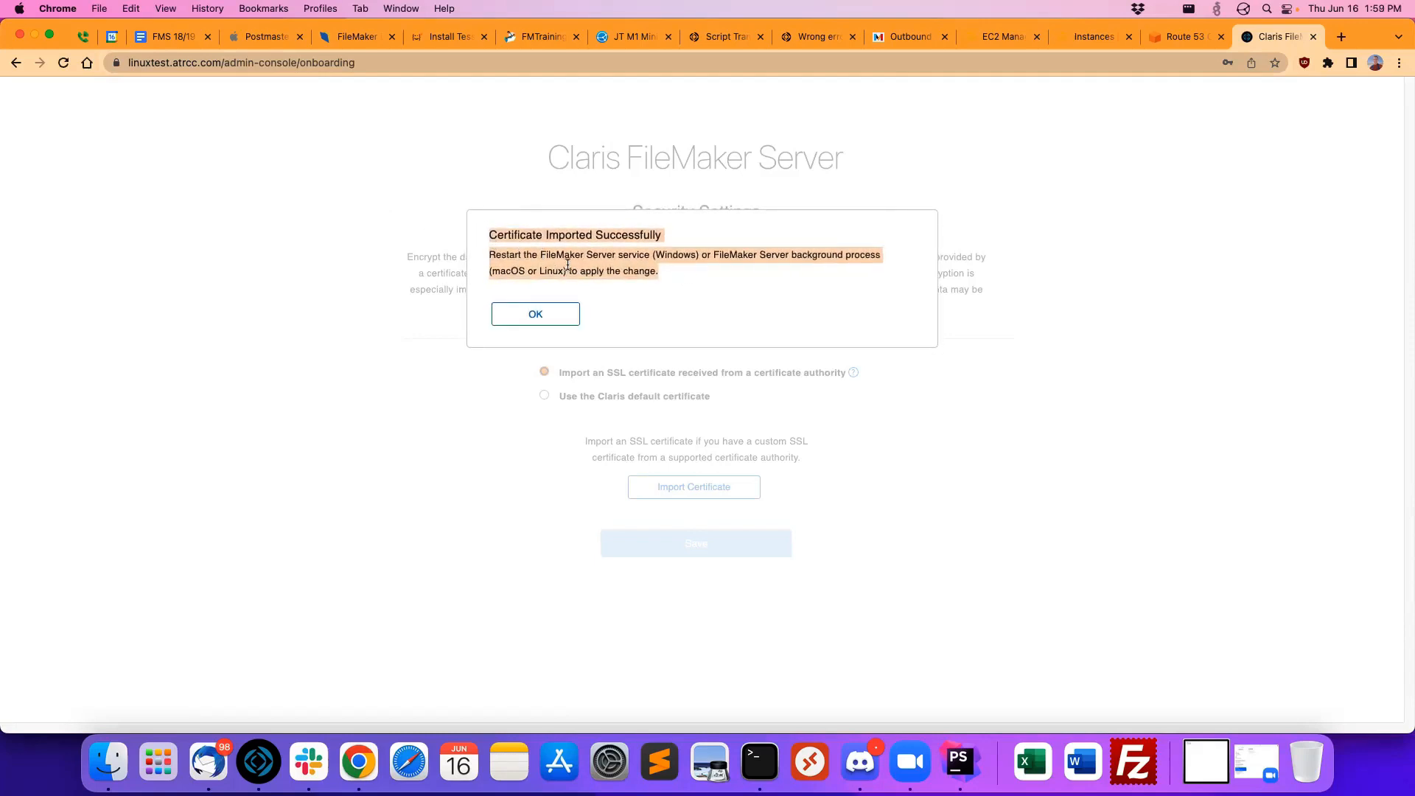
left_click(594, 271)
left_click(528, 323)
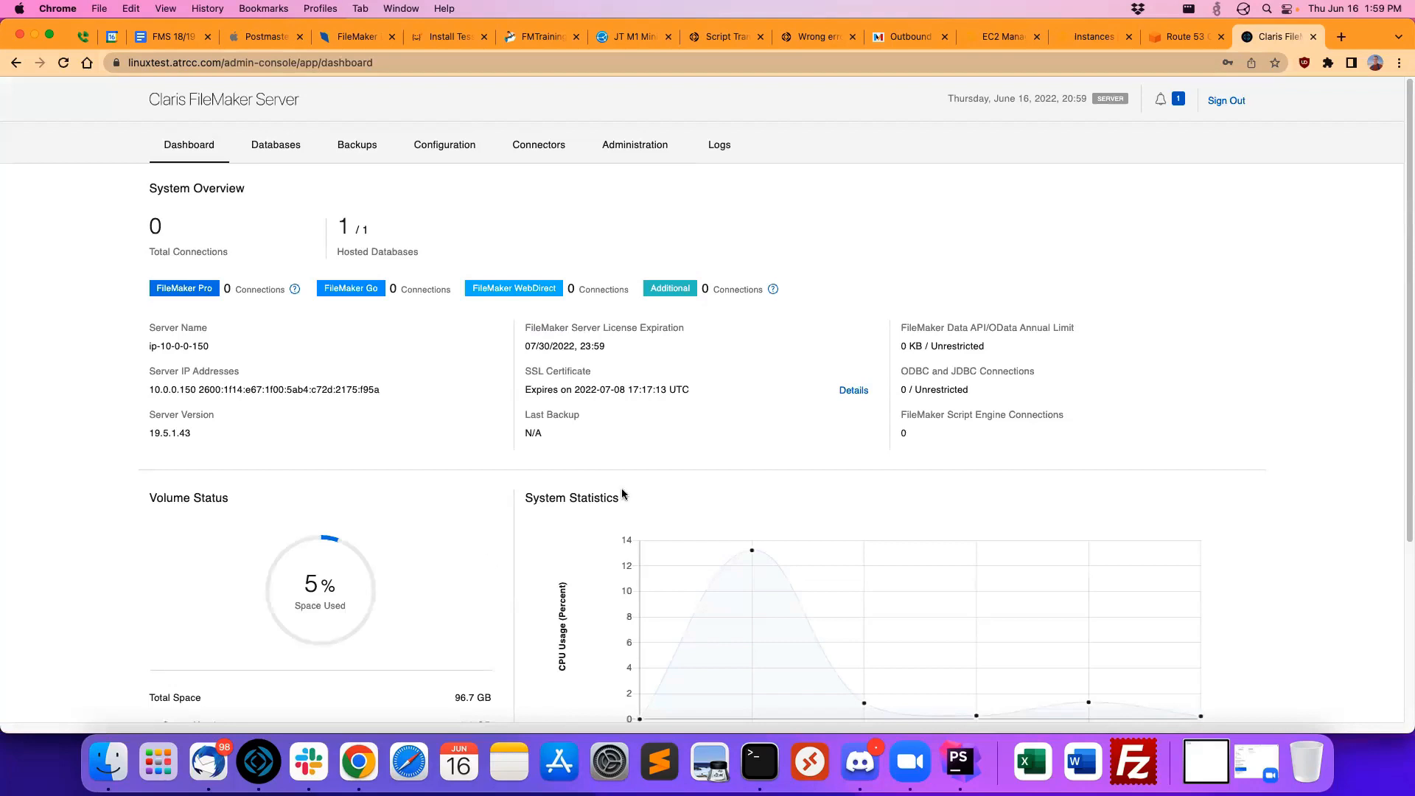
Step: Check the FileMaker Server license expiration on the dashboard and open the FileMaker Licenses administration page
left_click_drag(616, 339, 457, 342)
mouse_move(606, 353)
left_mouse_down()
mouse_move(518, 347)
mouse_move(598, 344)
left_mouse_up()
left_click(619, 145)
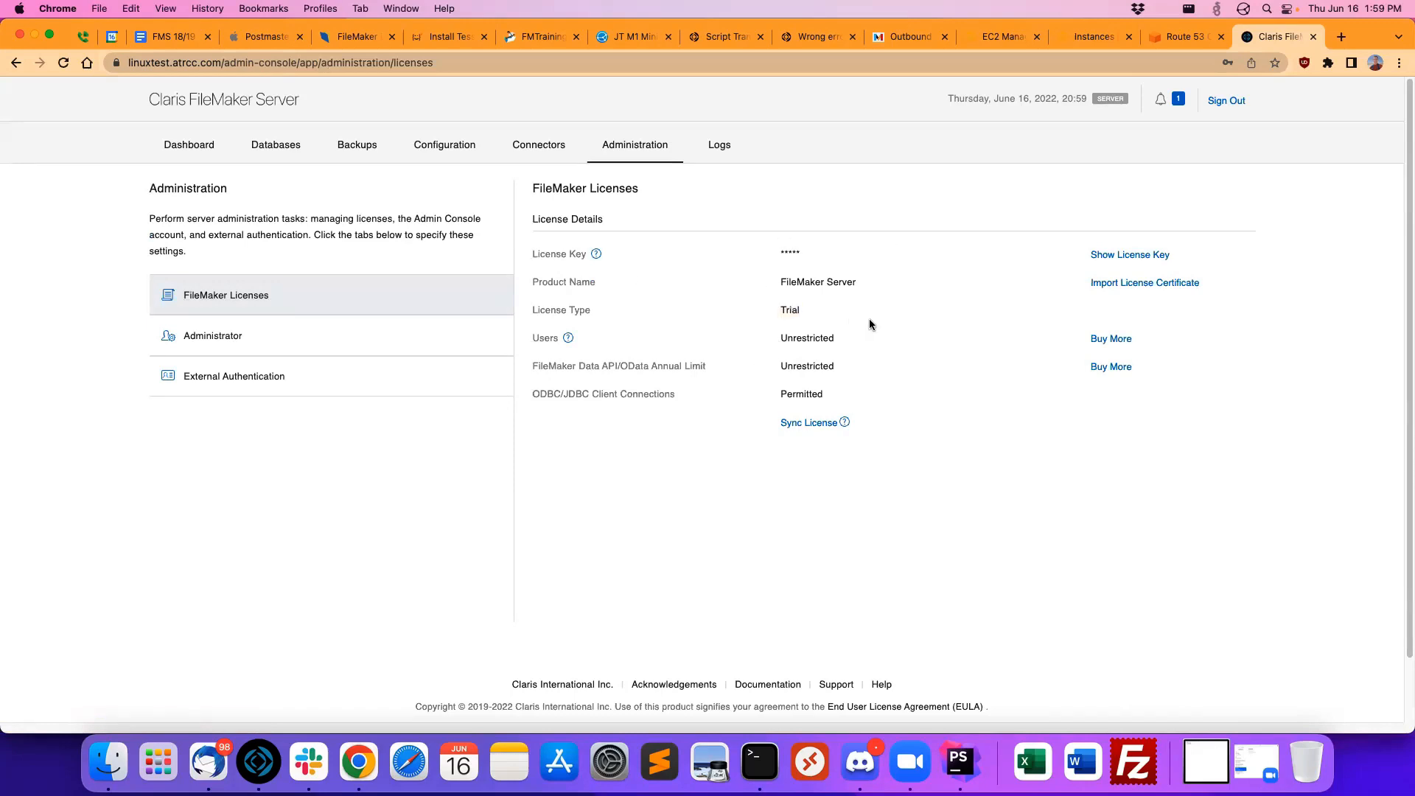
Step: View the certificate file and organization fields of the Import License Certificate form, then cancel it
left_click(1133, 282)
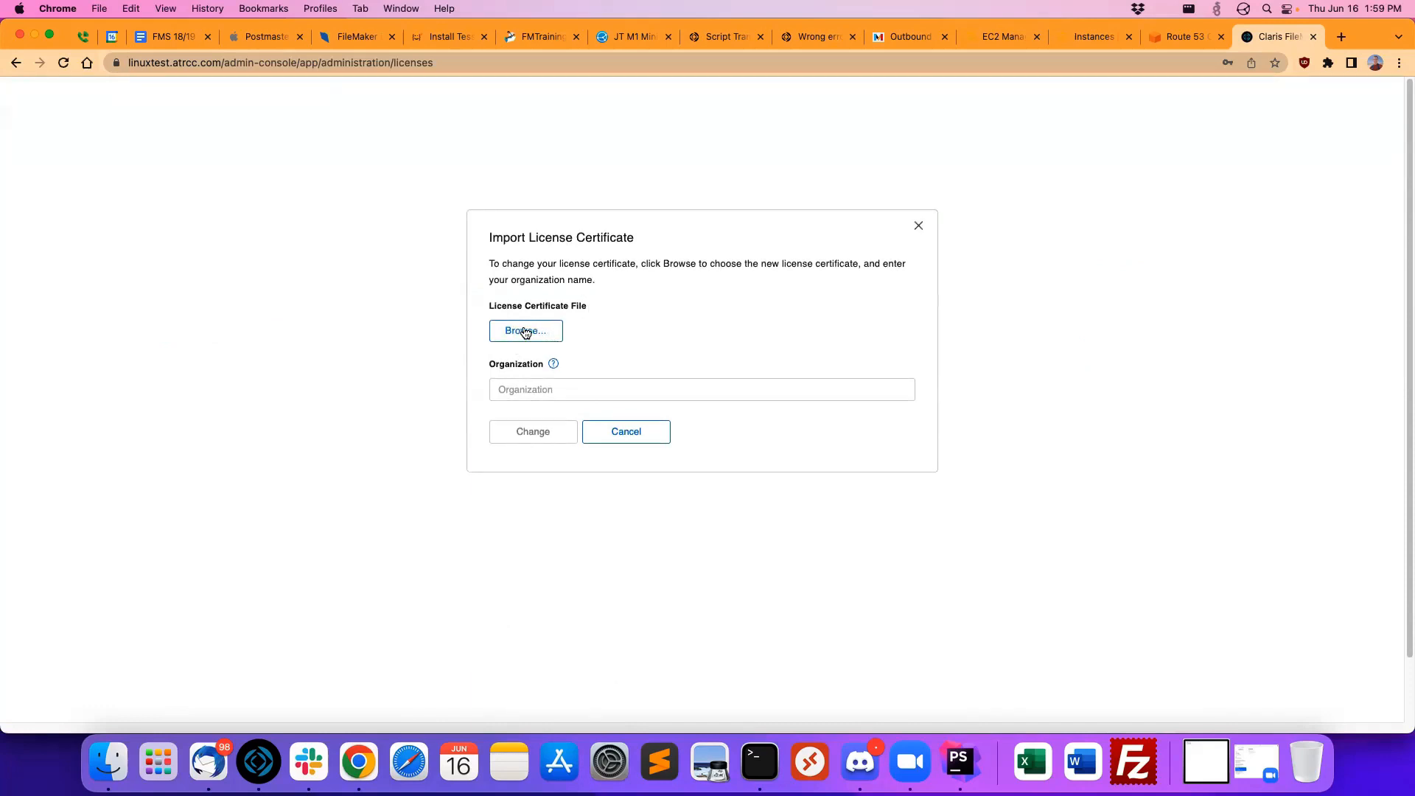
left_click(537, 388)
left_click(700, 361)
left_click(619, 431)
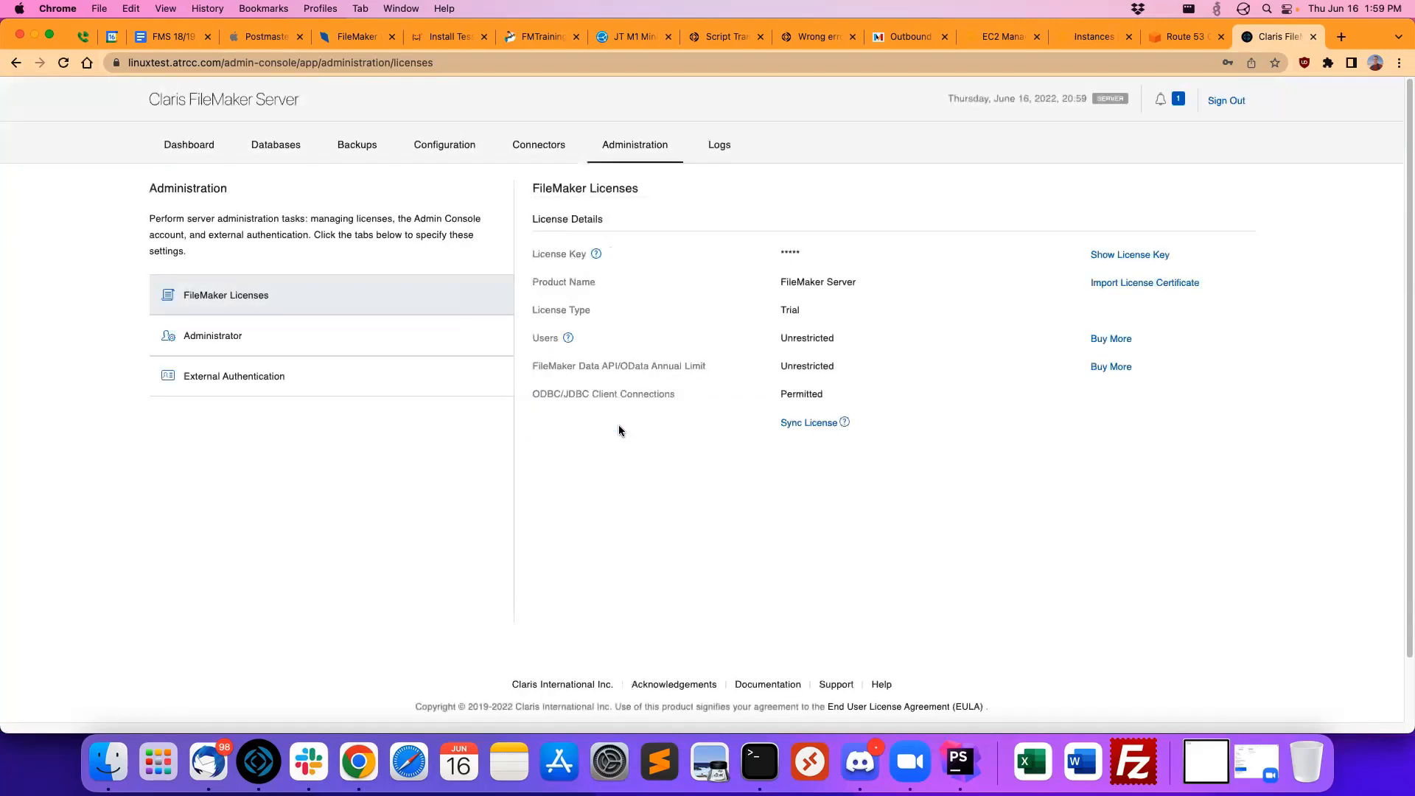
Step: Review the server dashboard overview, the hosted databases with their clients, and the backups page
left_click(180, 150)
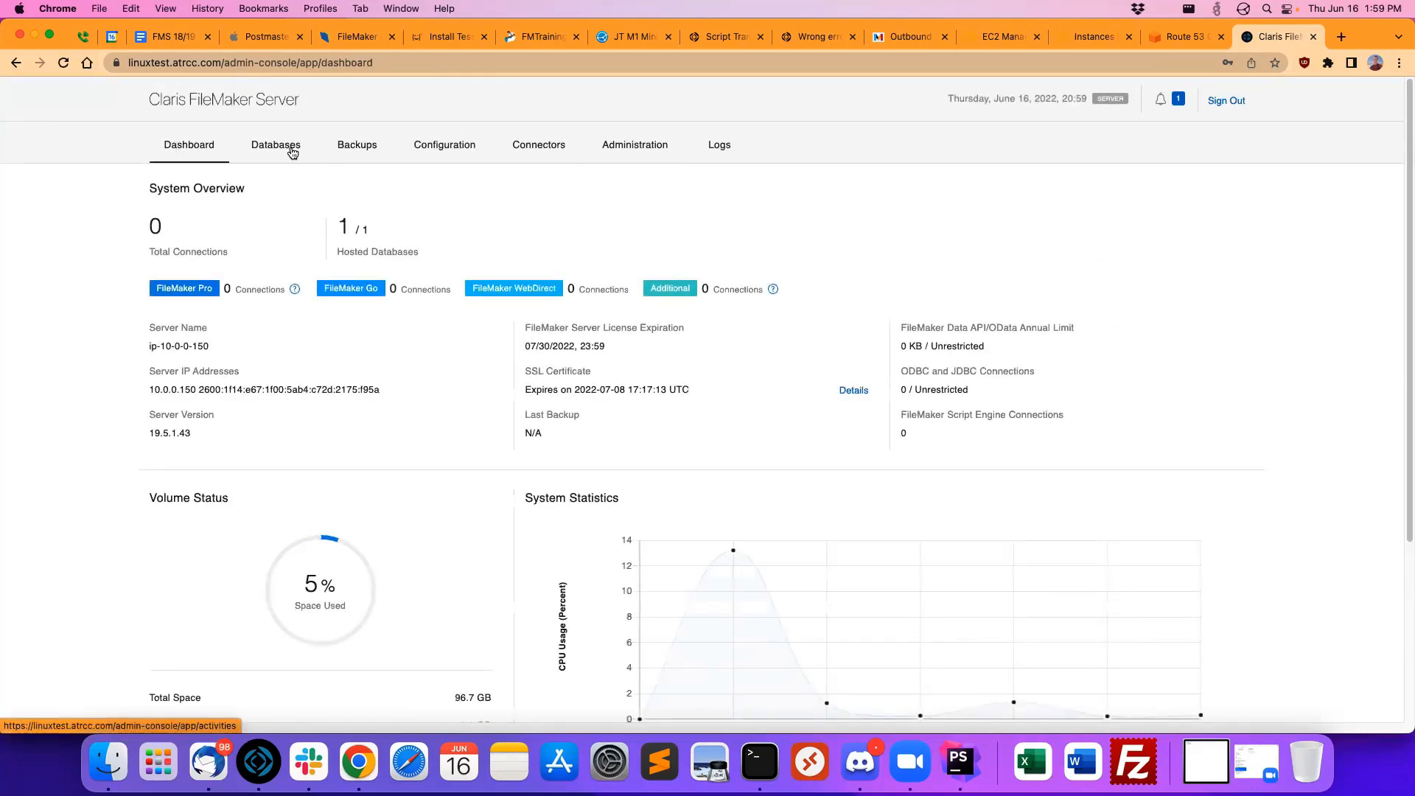
left_click_drag(188, 431, 122, 434)
left_click(174, 429)
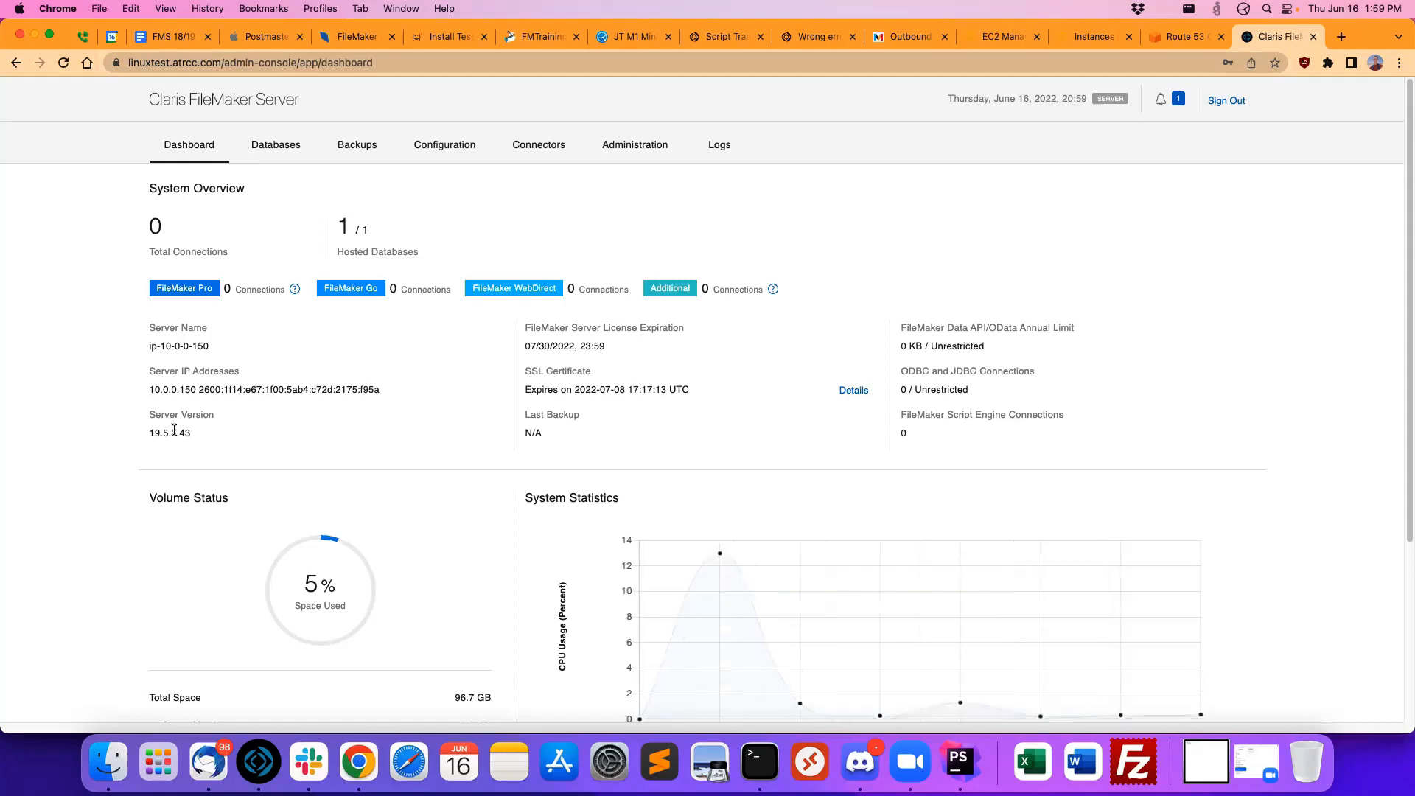
left_click(288, 144)
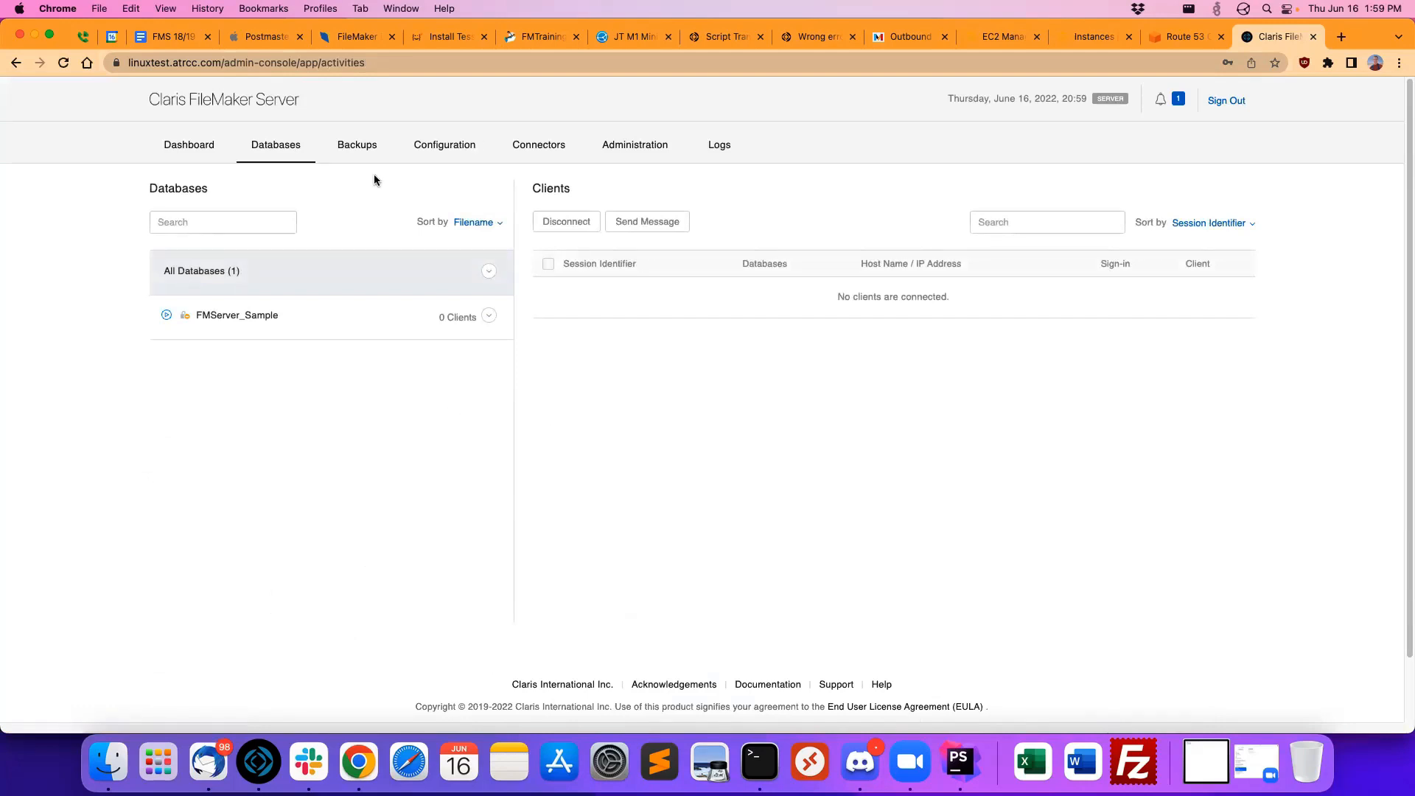
left_click(357, 161)
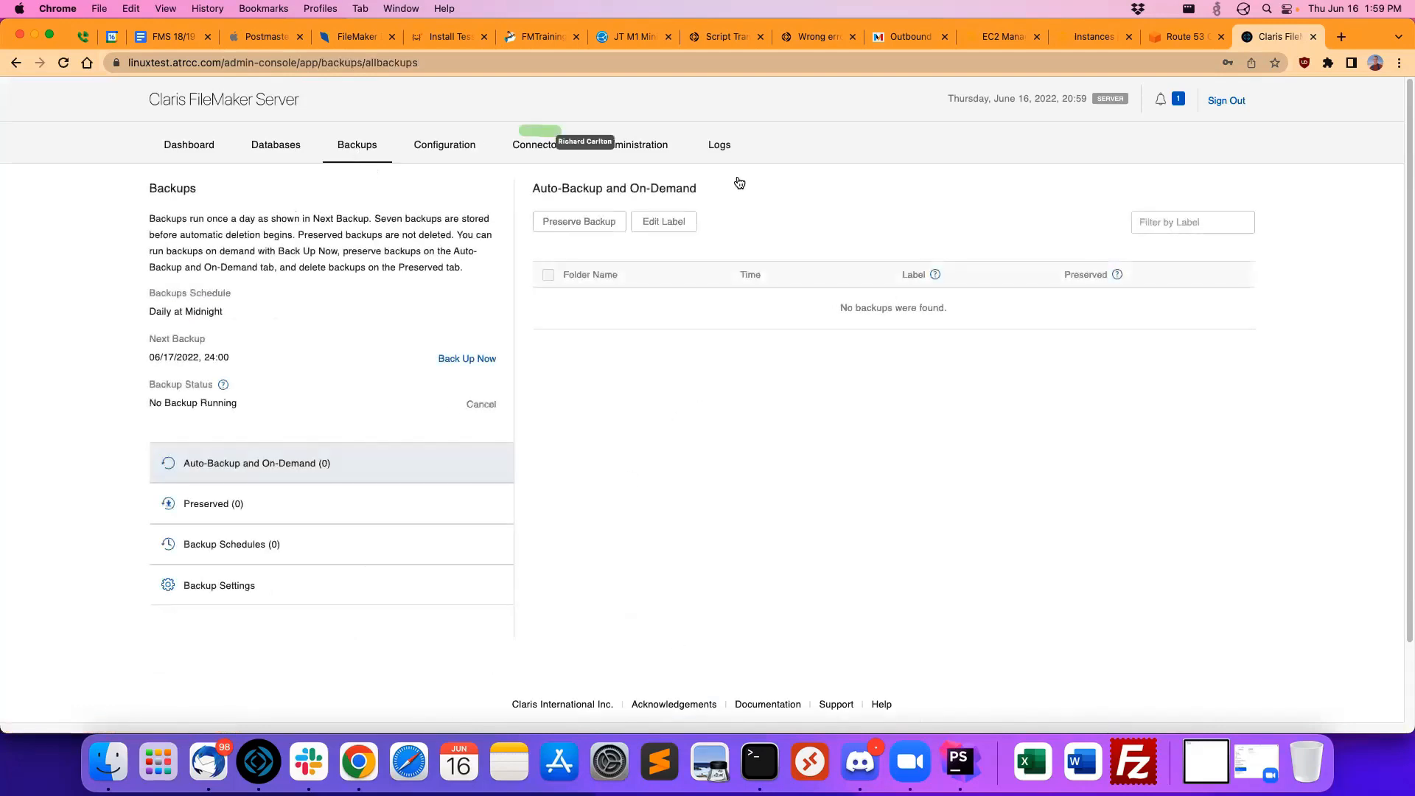
Step: In the general configuration settings, disable automatic opening of databases in the database folders and set the server name to linuxtest
left_click(437, 142)
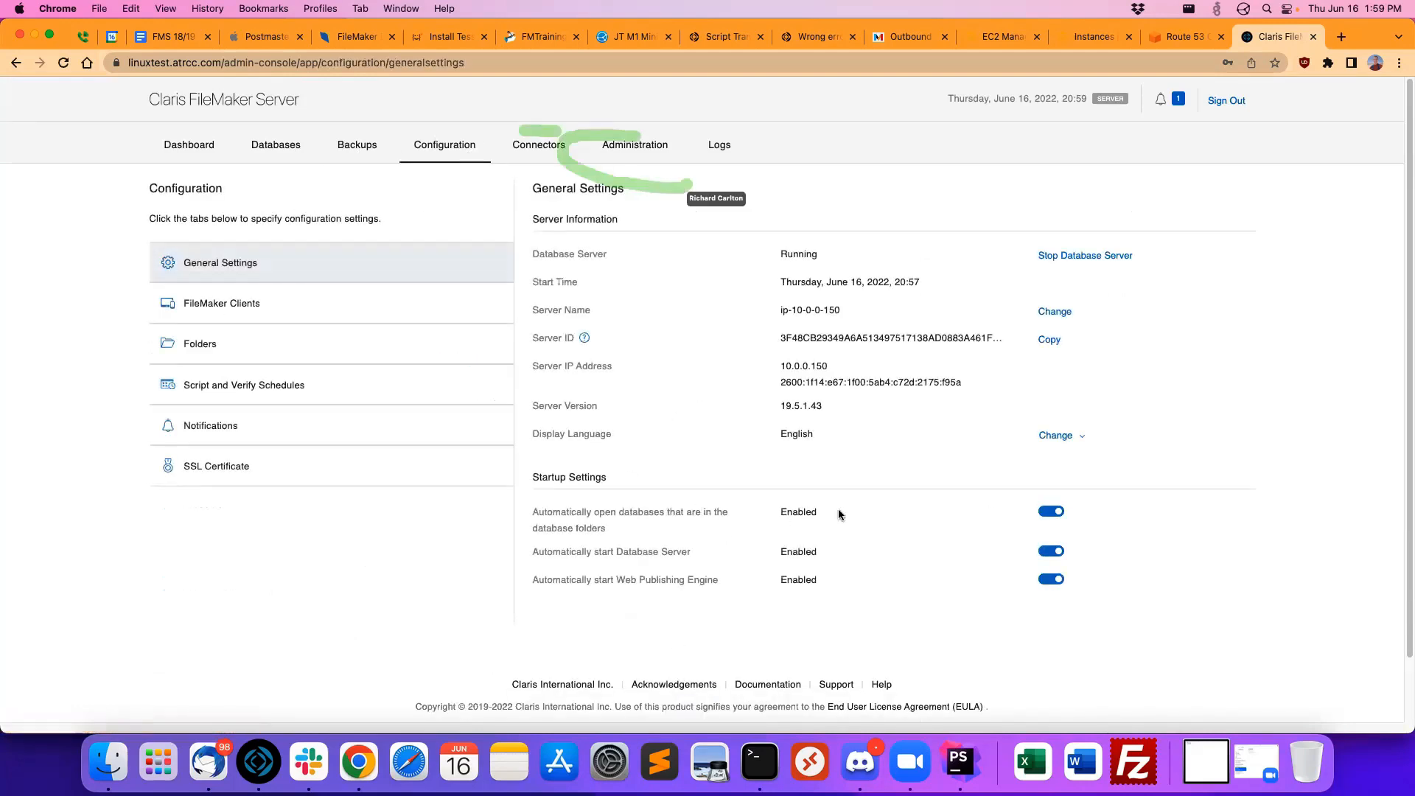
left_click_drag(838, 512, 652, 503)
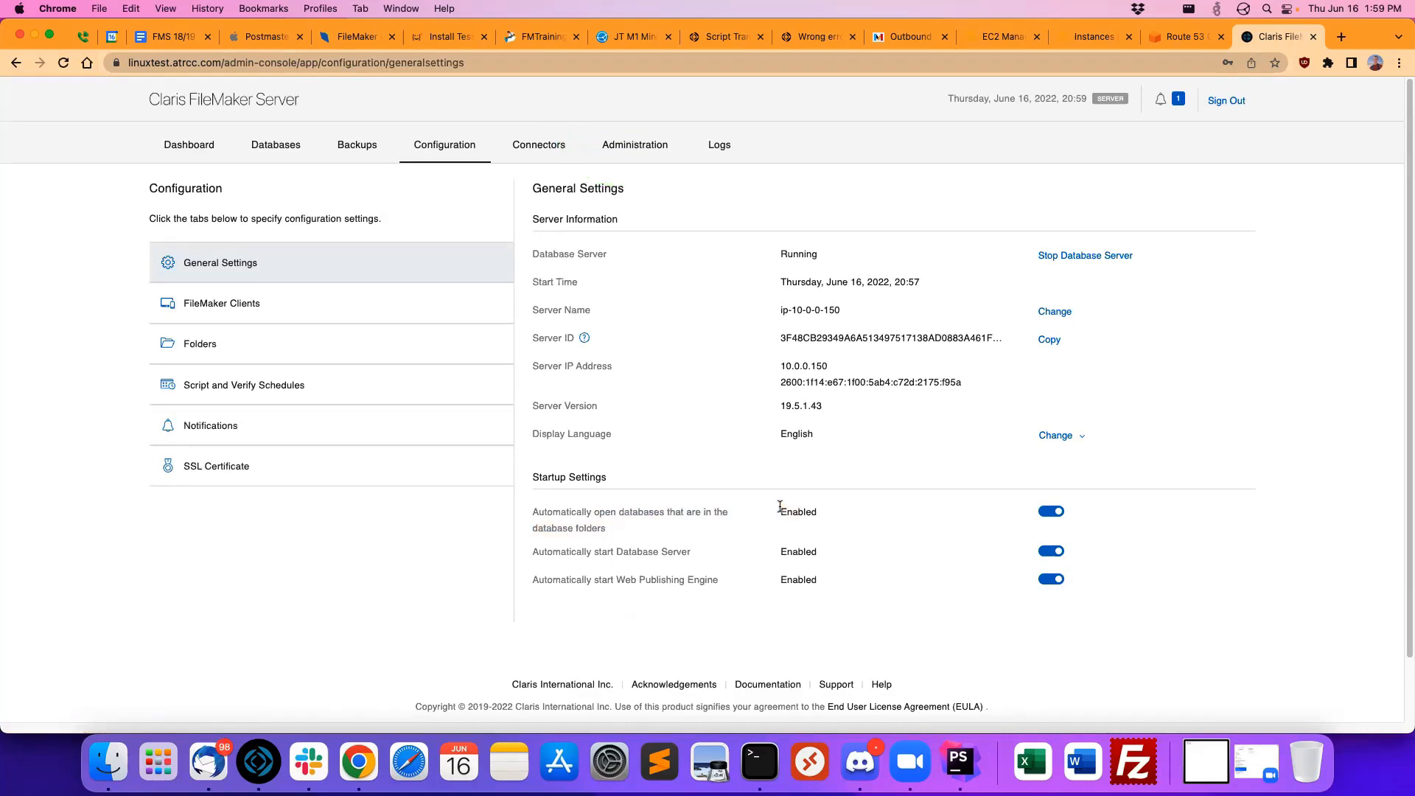
left_click(1046, 511)
double_click(816, 311)
left_click(787, 304)
left_click_drag(834, 308, 748, 310)
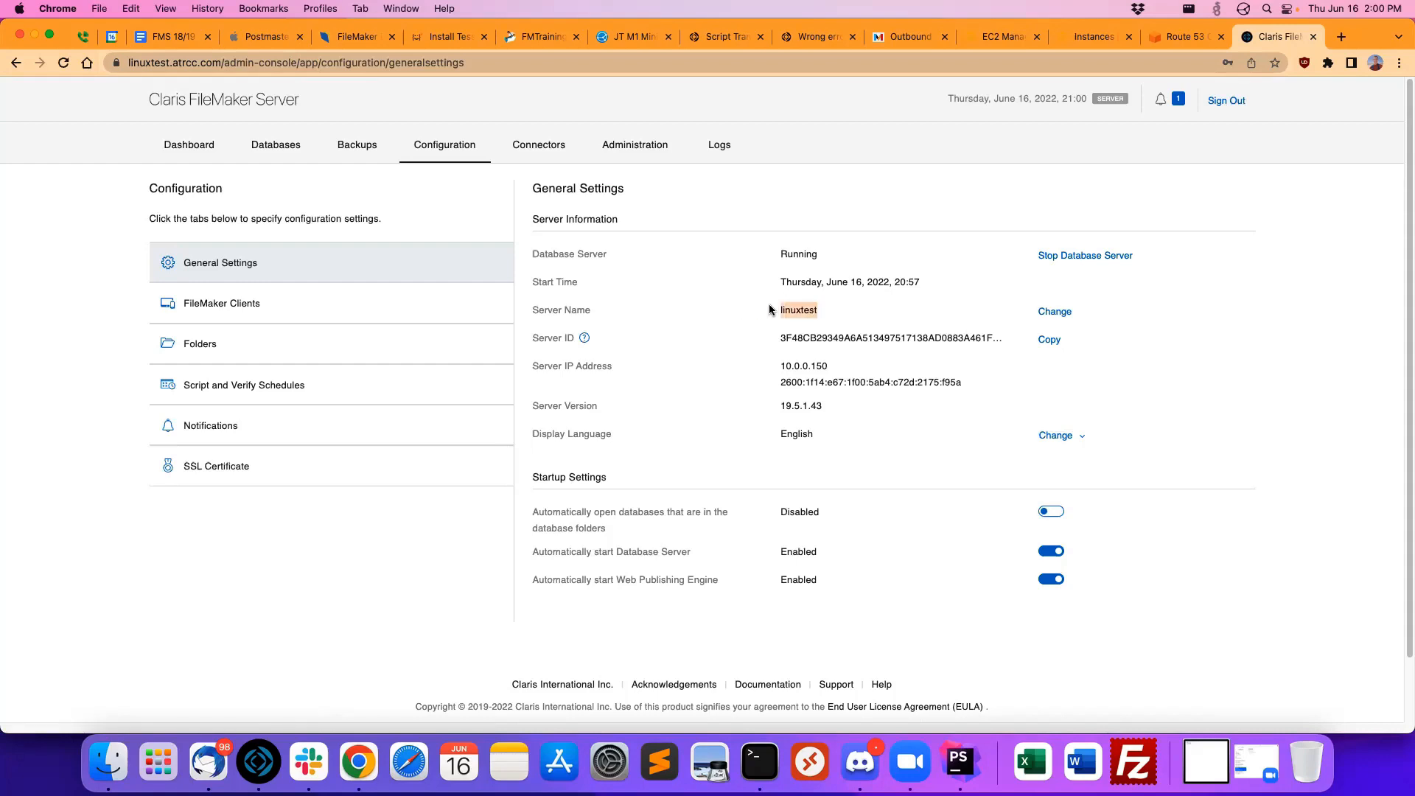
Step: Examine the server name and the startup settings on the General Settings page
left_click(802, 308)
left_click_drag(827, 309, 762, 309)
left_click(796, 308)
left_click_drag(833, 308, 768, 309)
left_click(797, 310)
left_click(805, 308)
left_click_drag(611, 529, 514, 515)
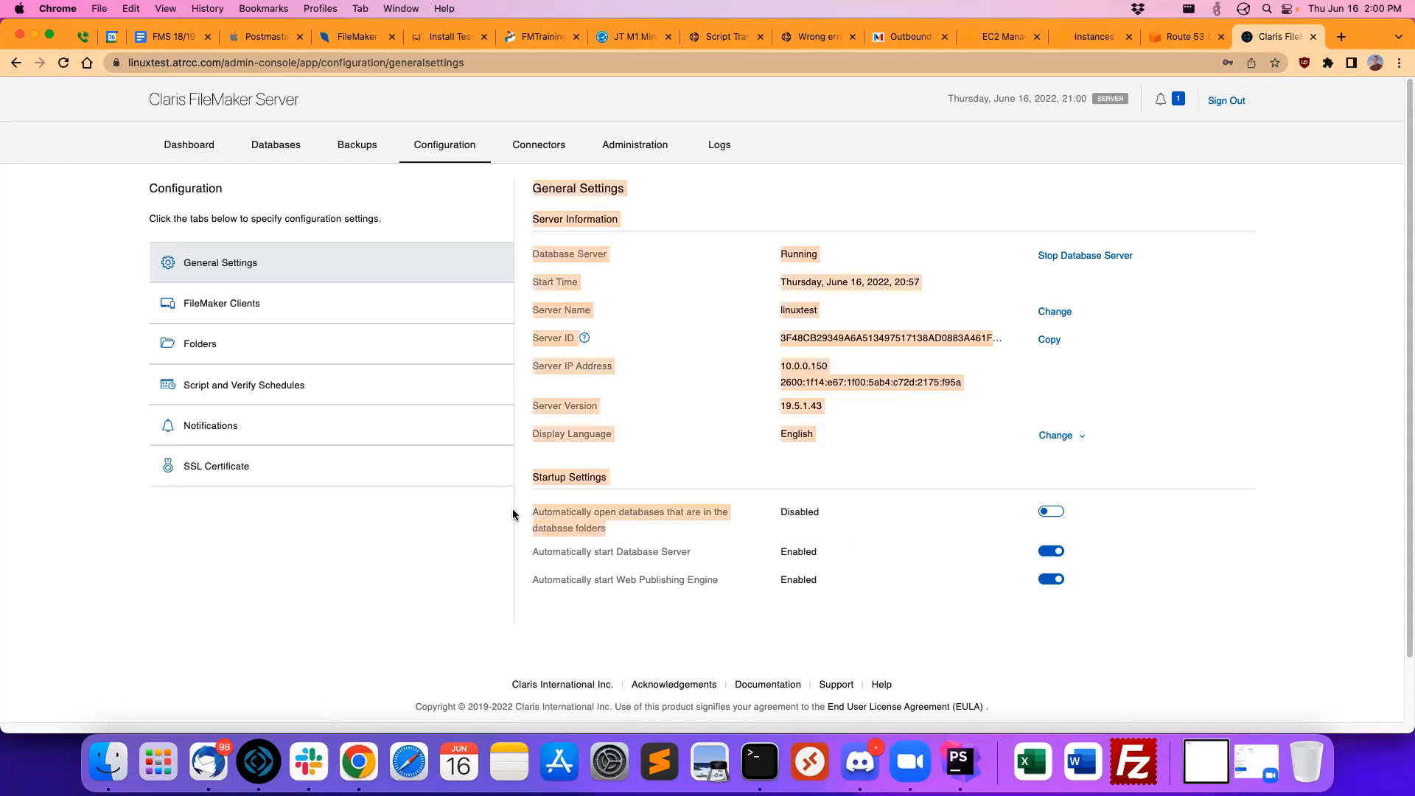
left_click(580, 509)
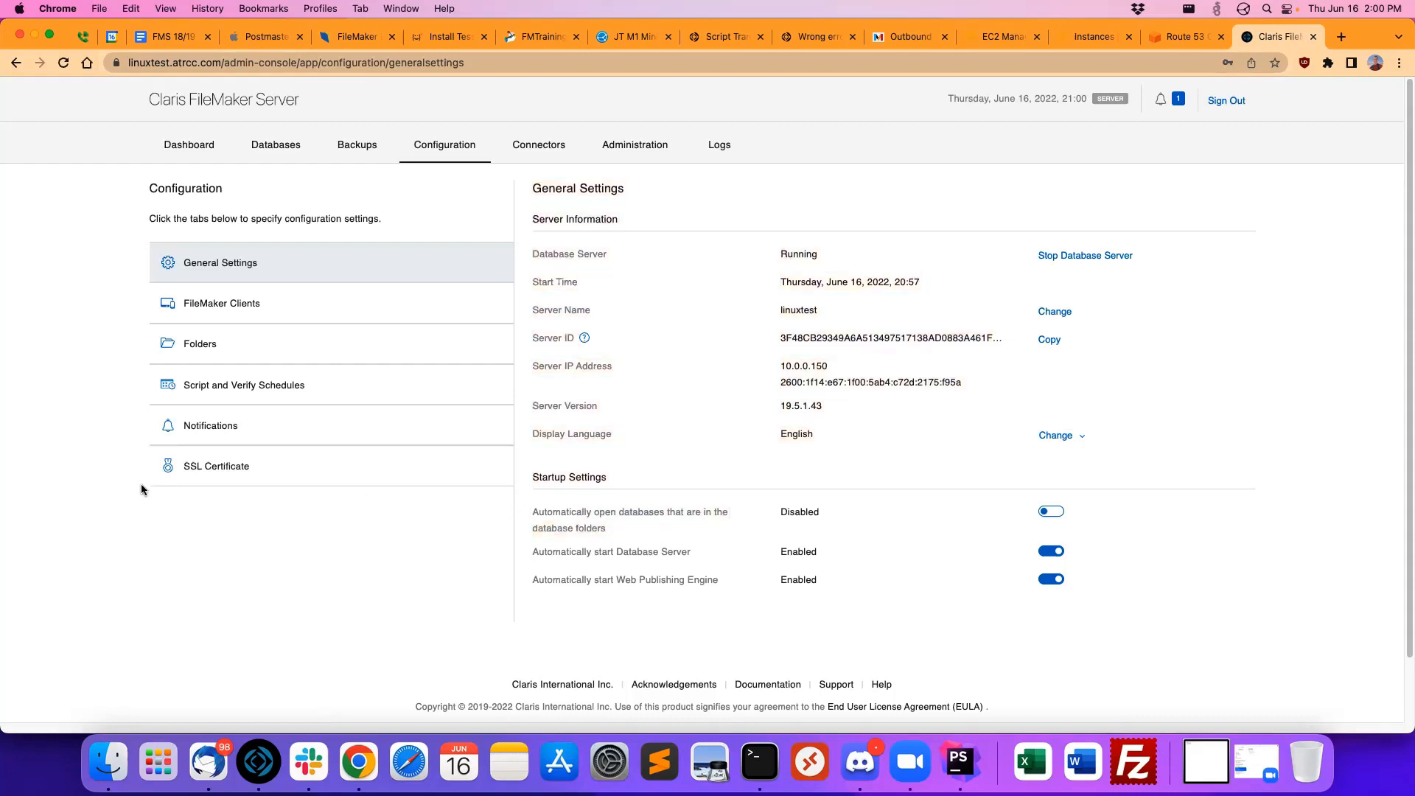
Step: Review the notification settings and the Web Publishing connector settings, and return to the server configuration
left_click(214, 426)
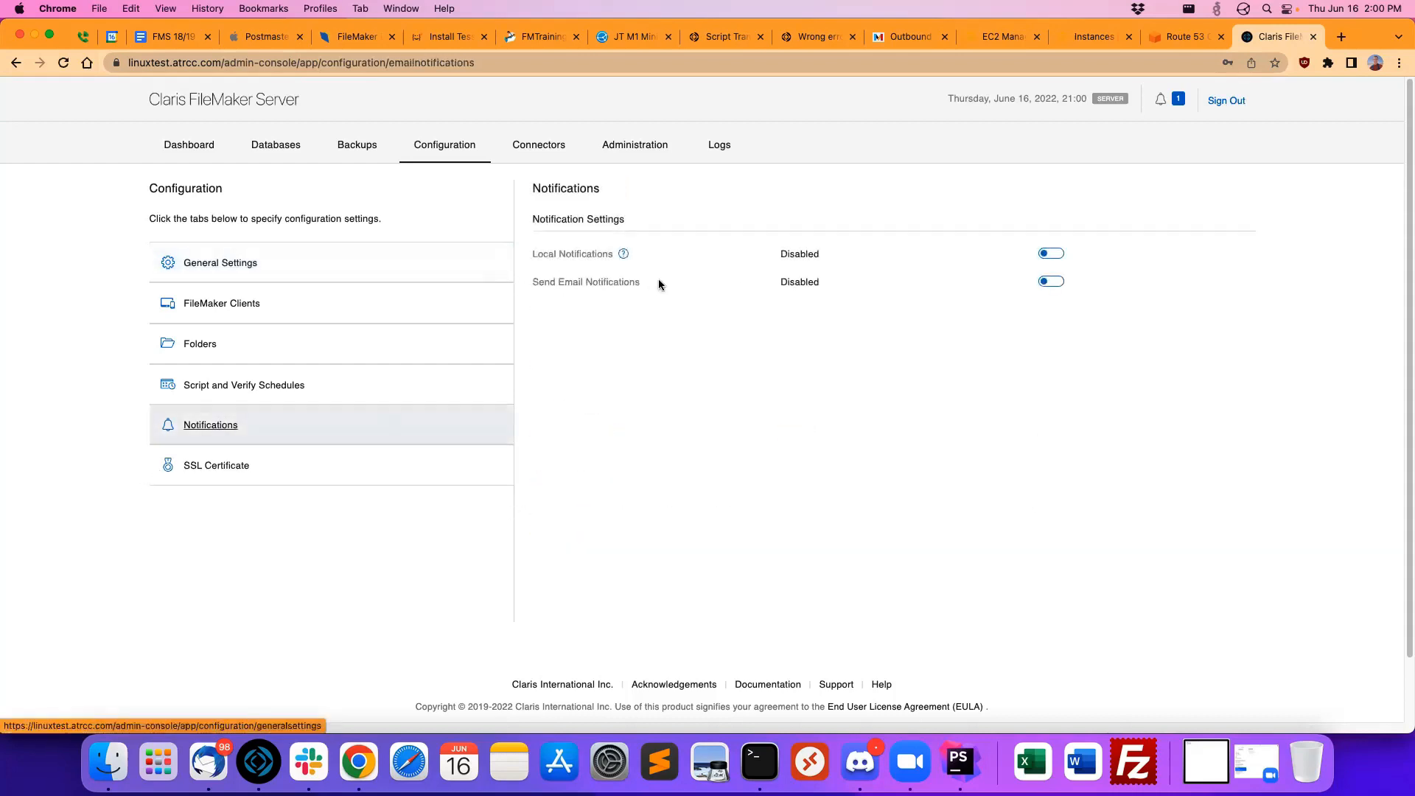
left_click_drag(658, 280, 535, 285)
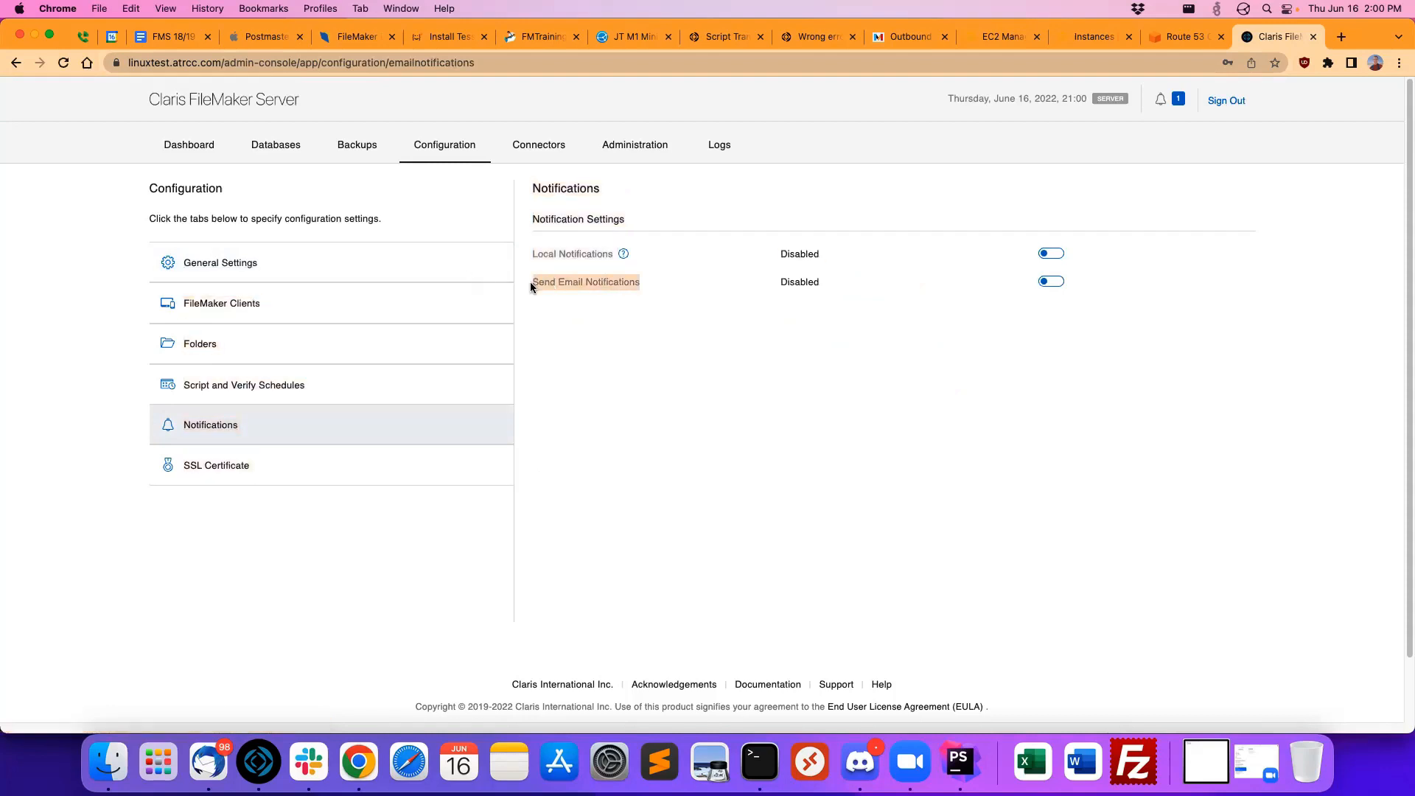
left_click(549, 276)
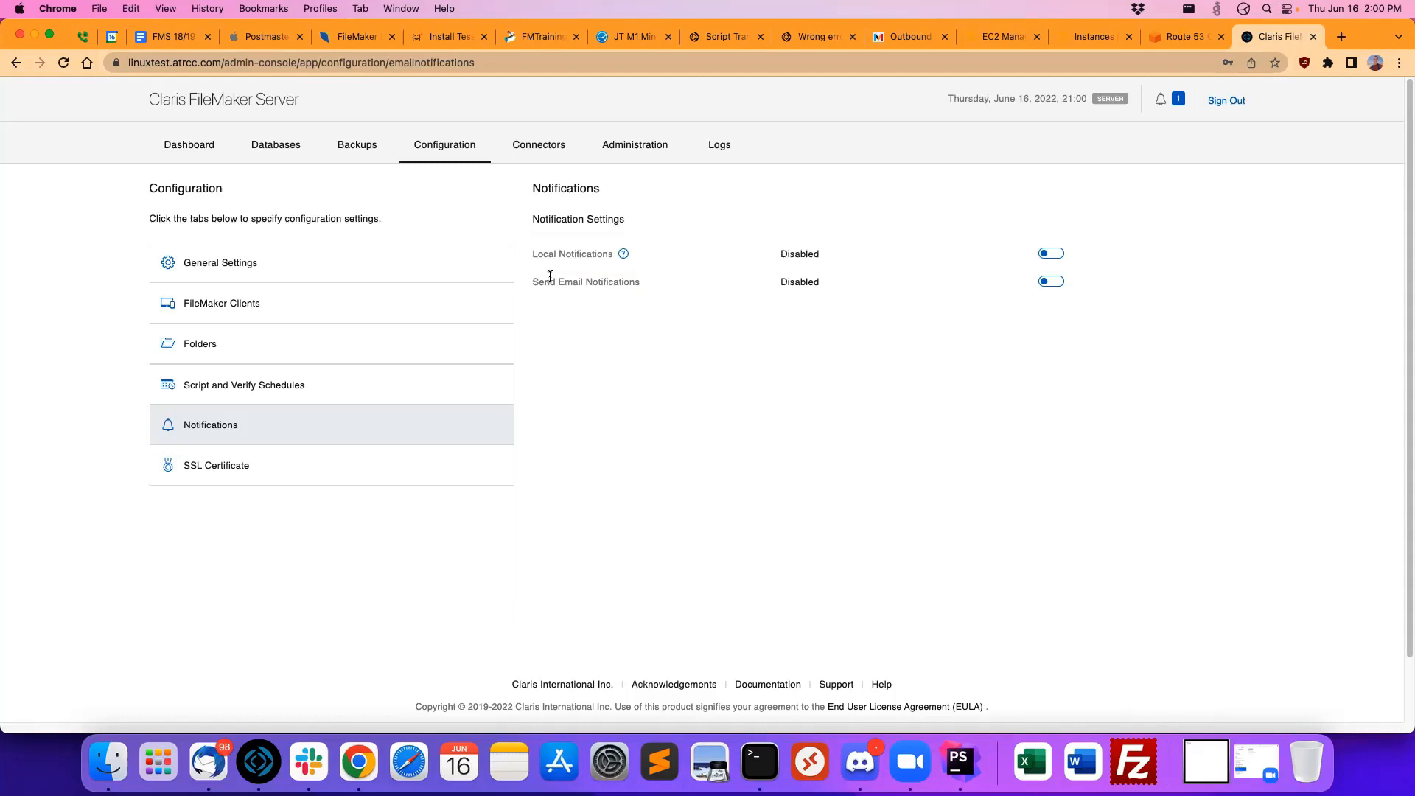
left_click(540, 151)
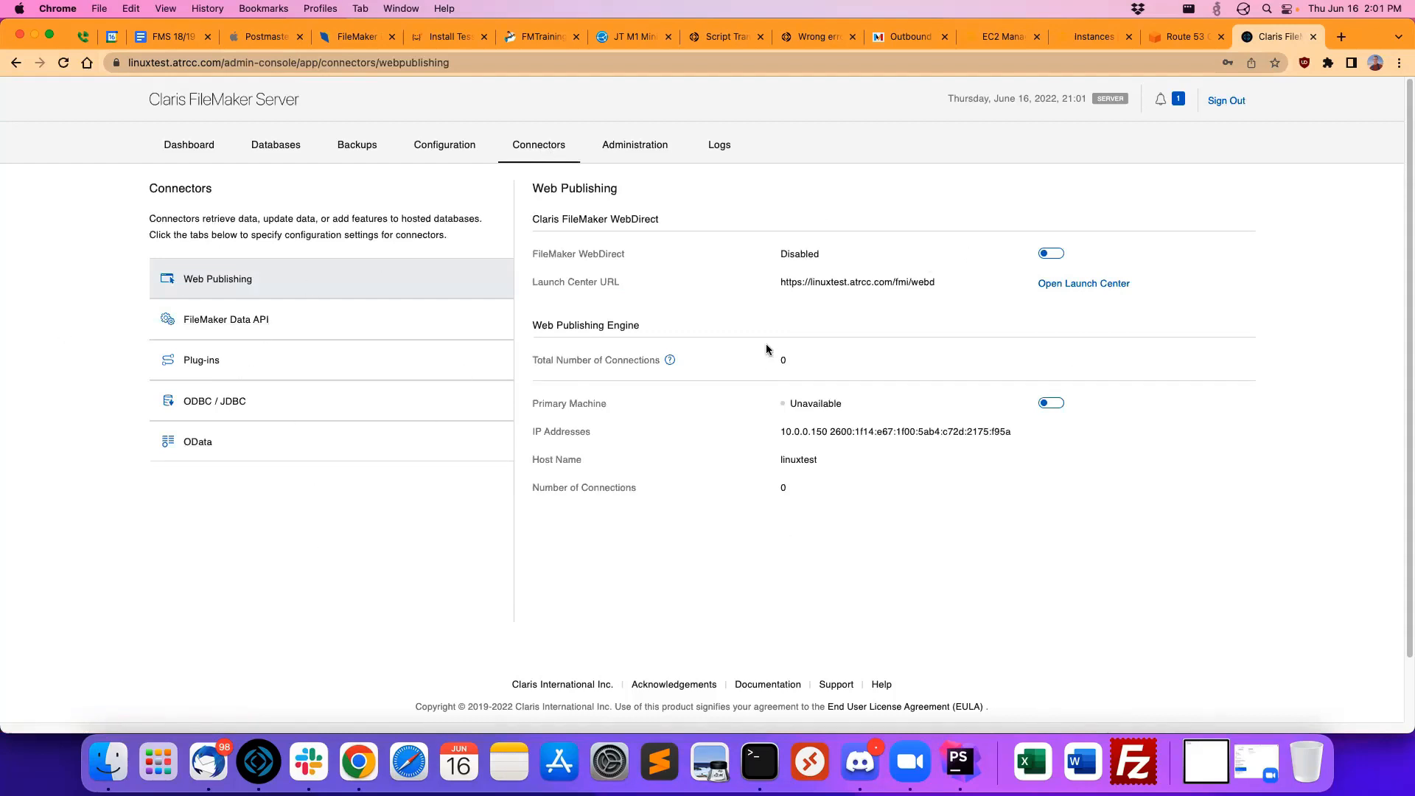
left_click(454, 144)
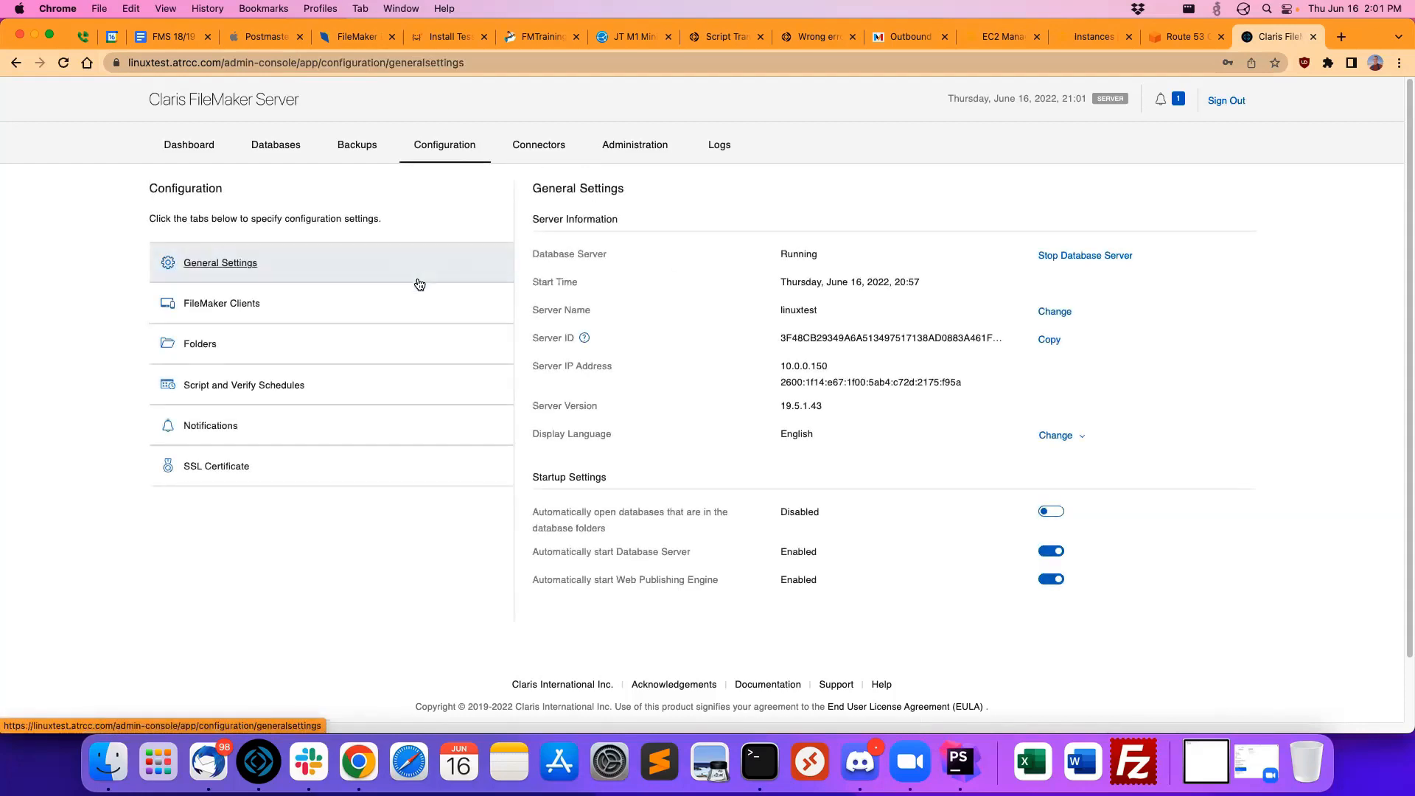
Step: In the notification settings, turn email notifications on and back off, and enable local notifications
left_click(241, 426)
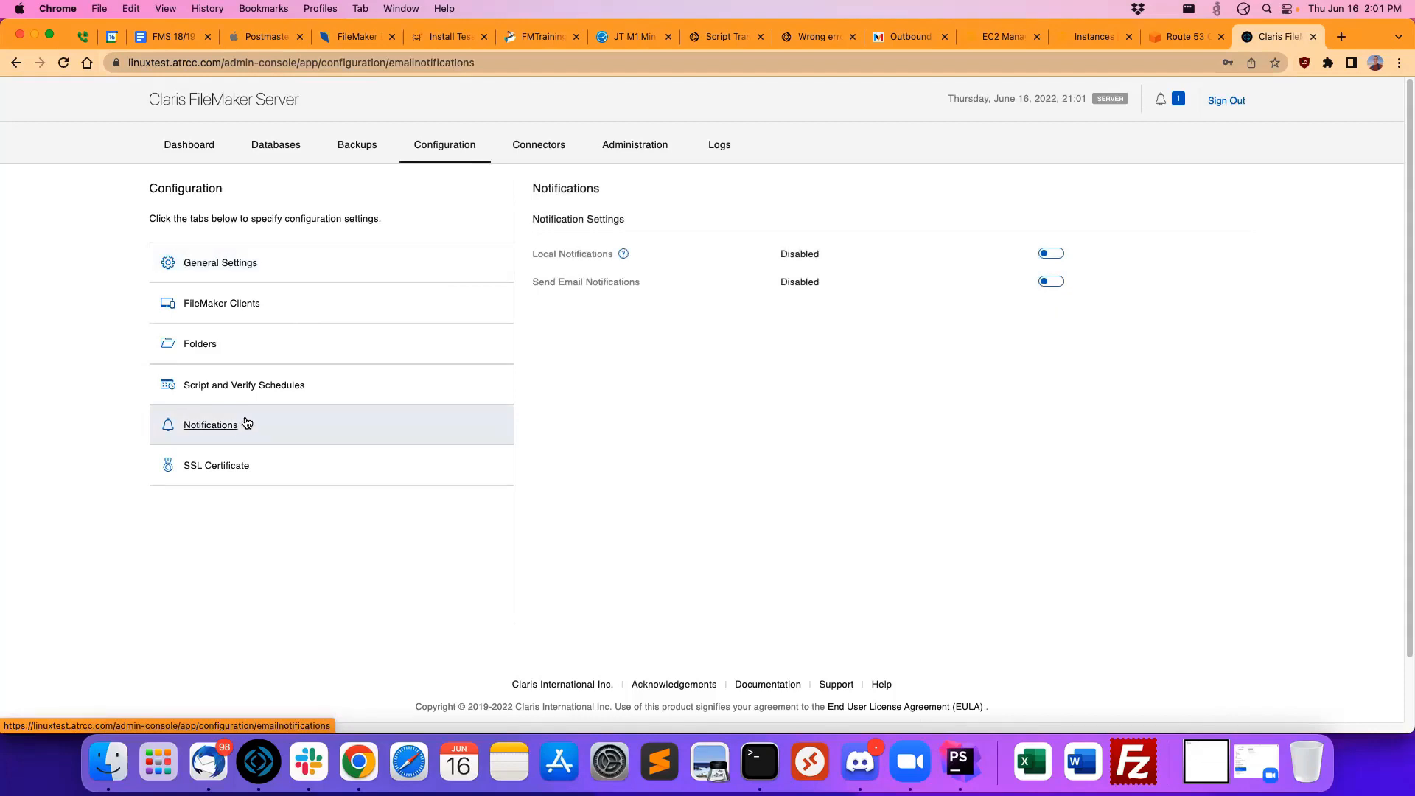
left_click(1046, 282)
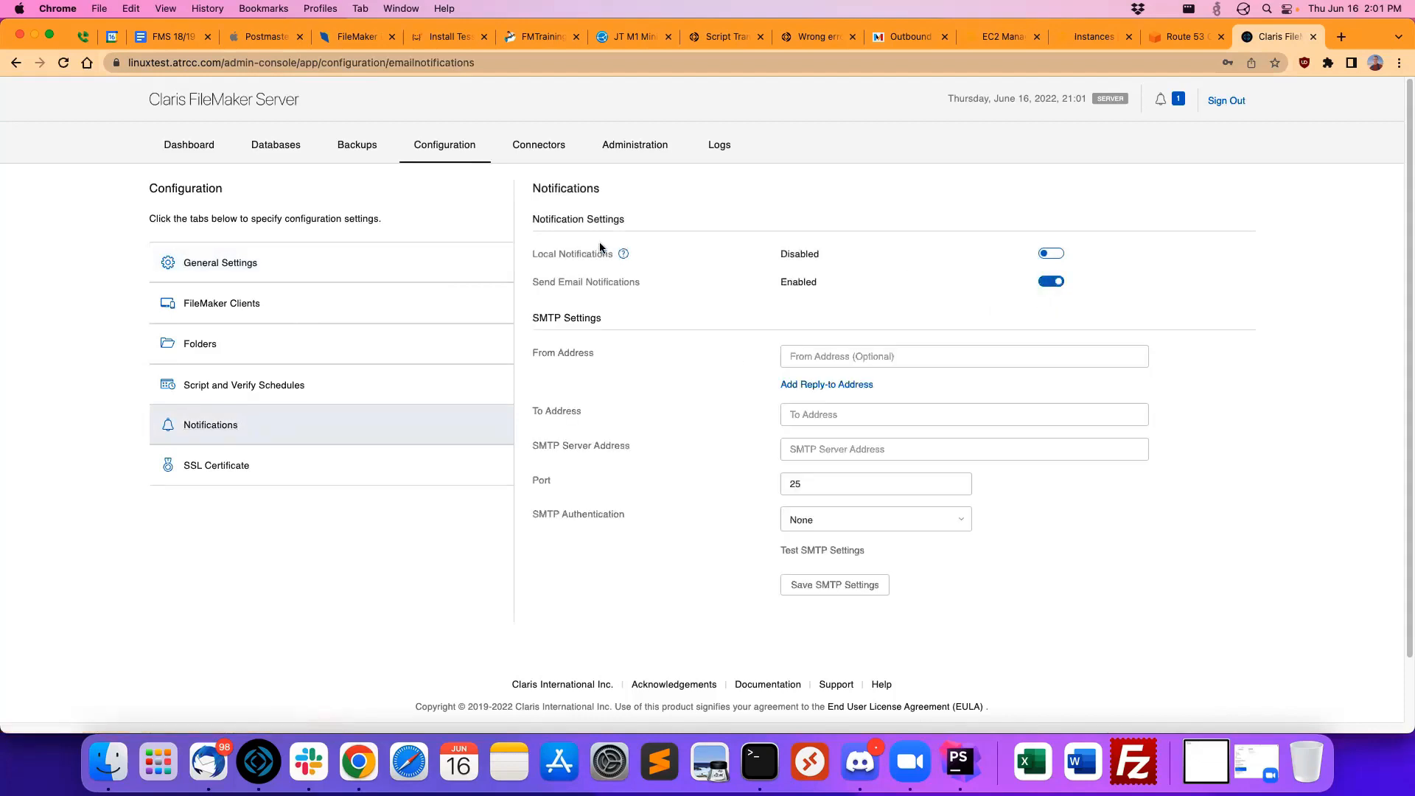
left_click(1050, 282)
left_click(1051, 255)
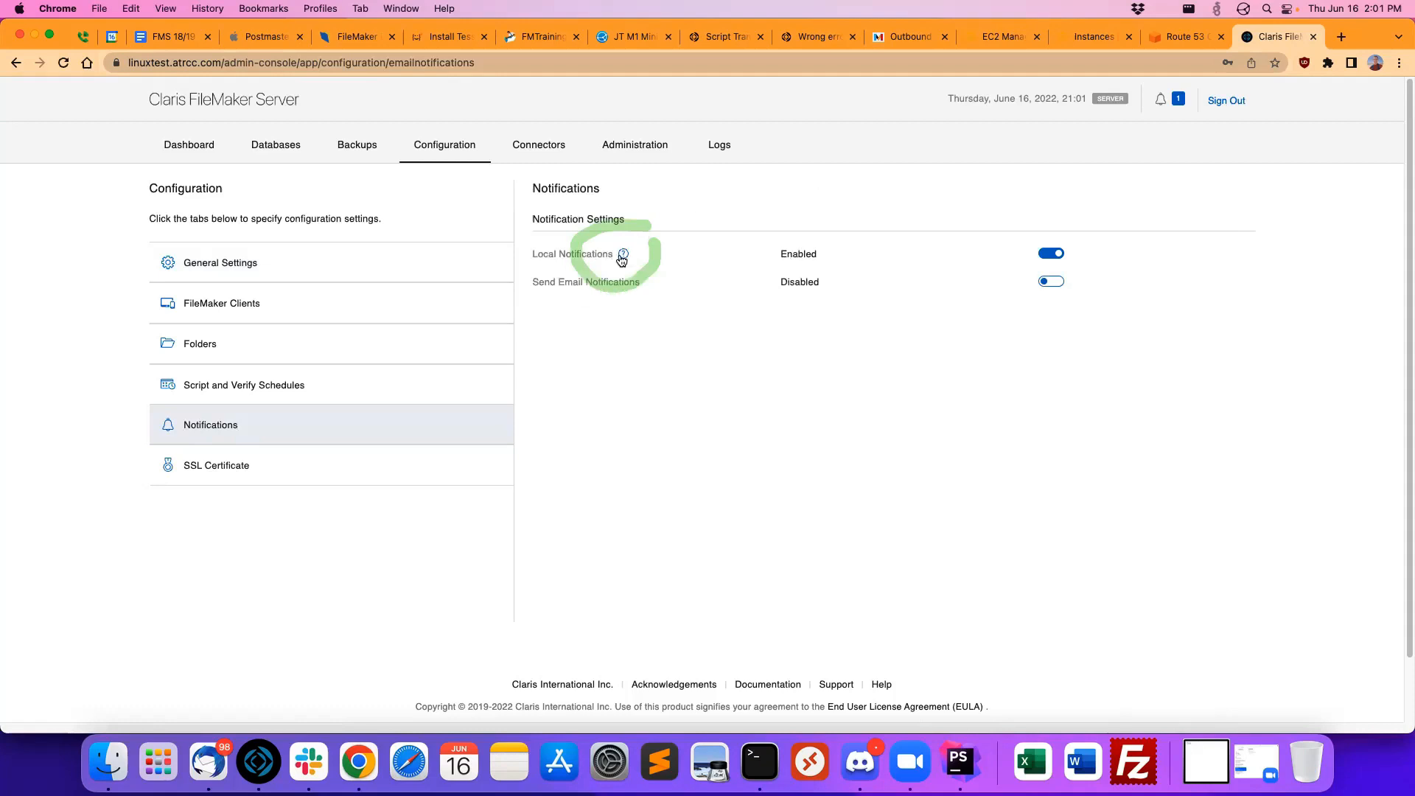
Step: Read the help tooltip explaining where local notifications are displayed
mouse_move(622, 255)
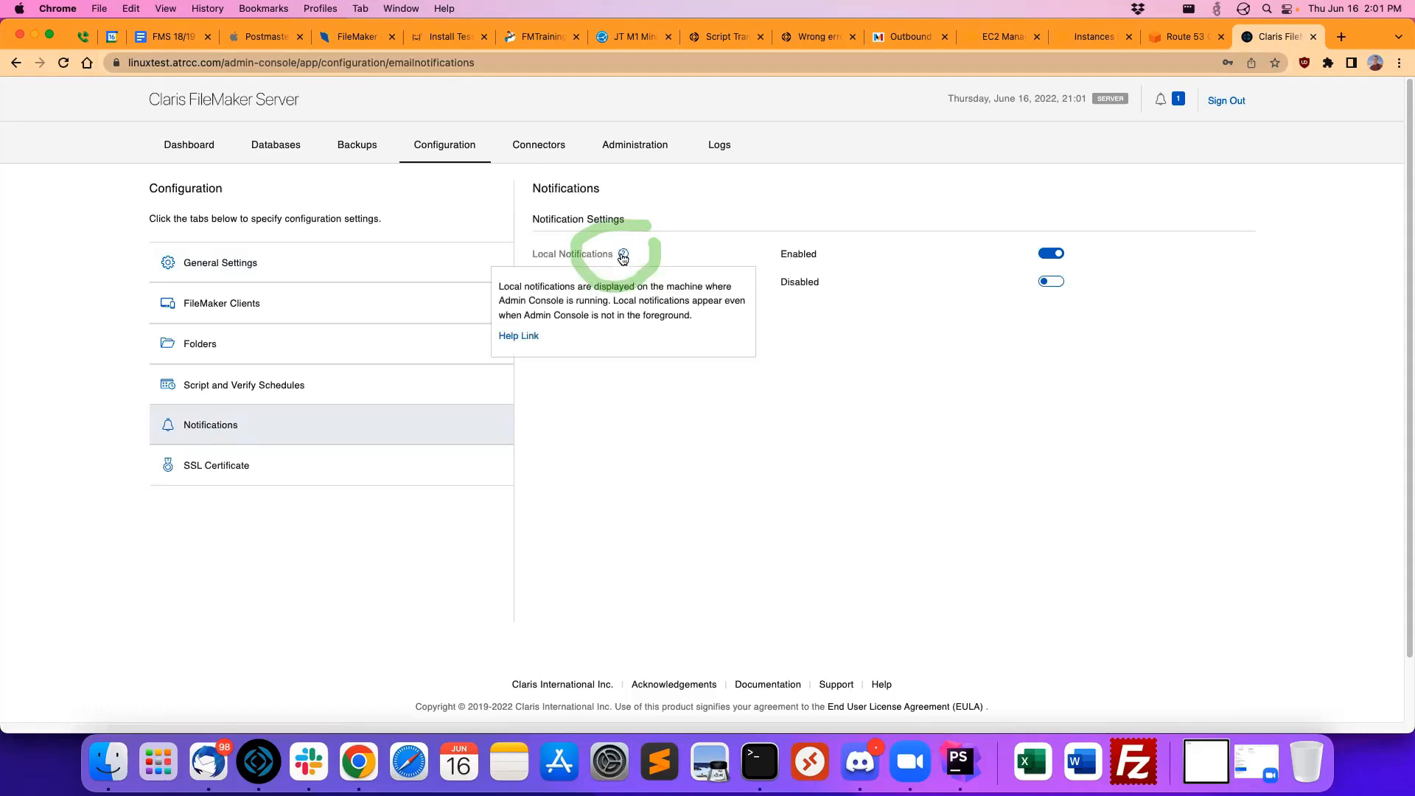
left_click_drag(534, 296, 485, 295)
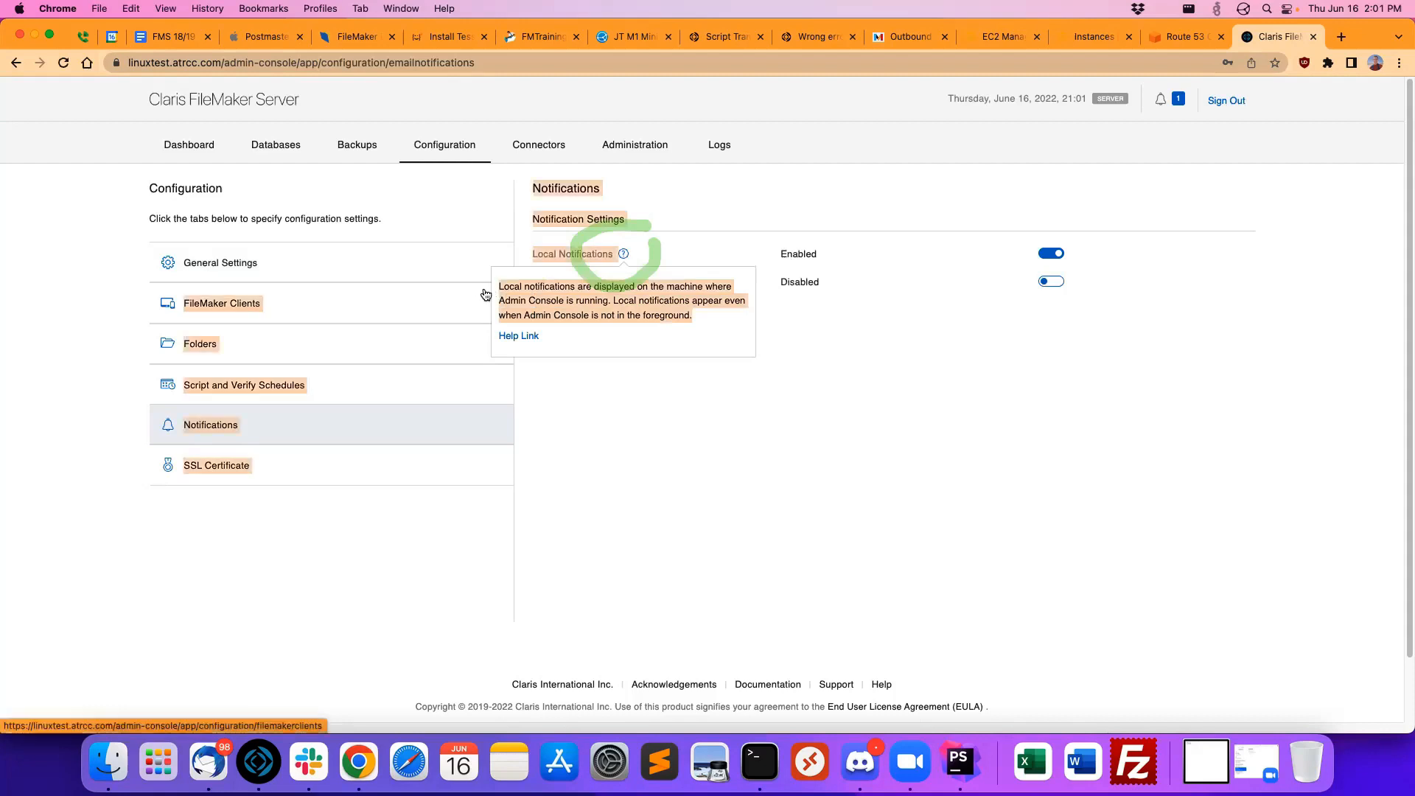
left_click(636, 294)
left_click_drag(711, 321, 497, 282)
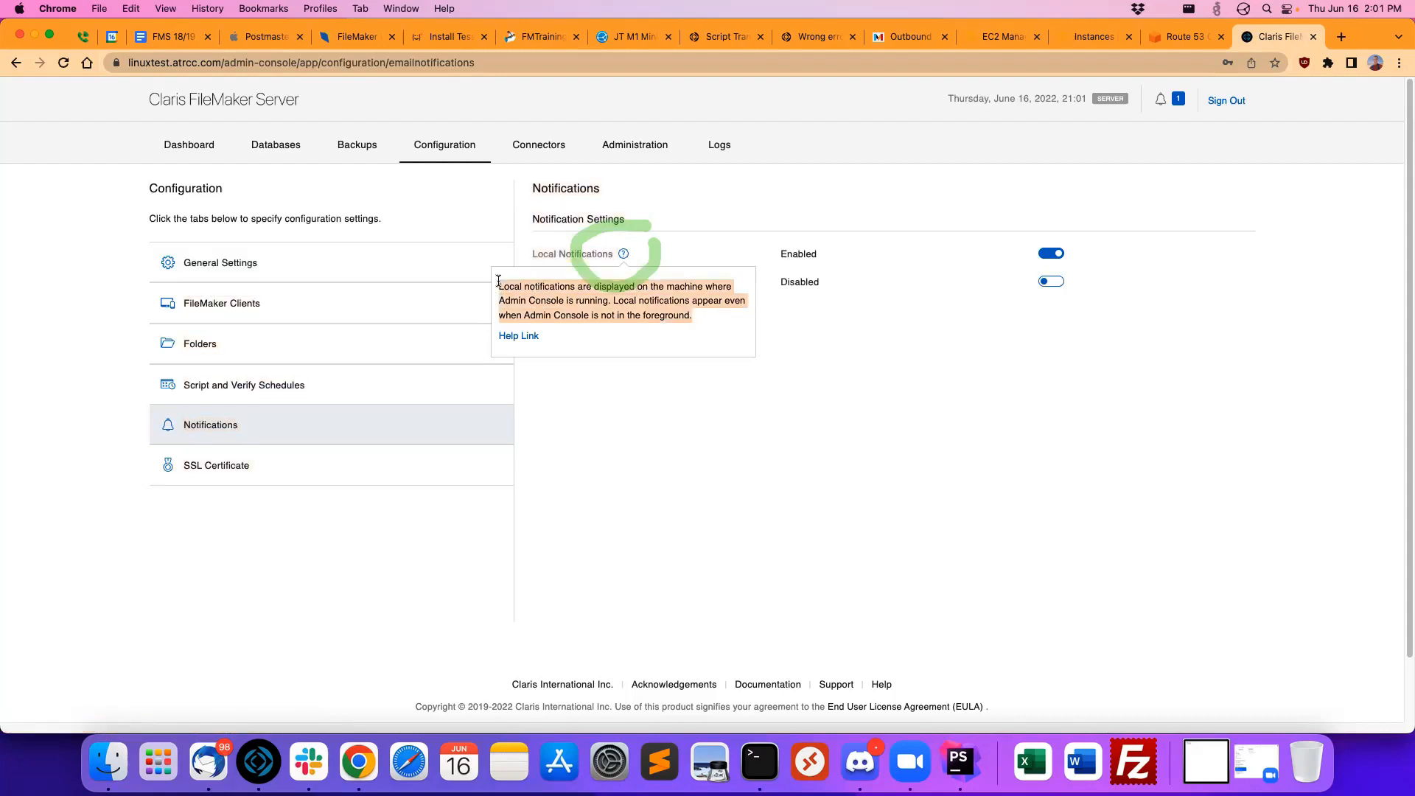
left_click(521, 282)
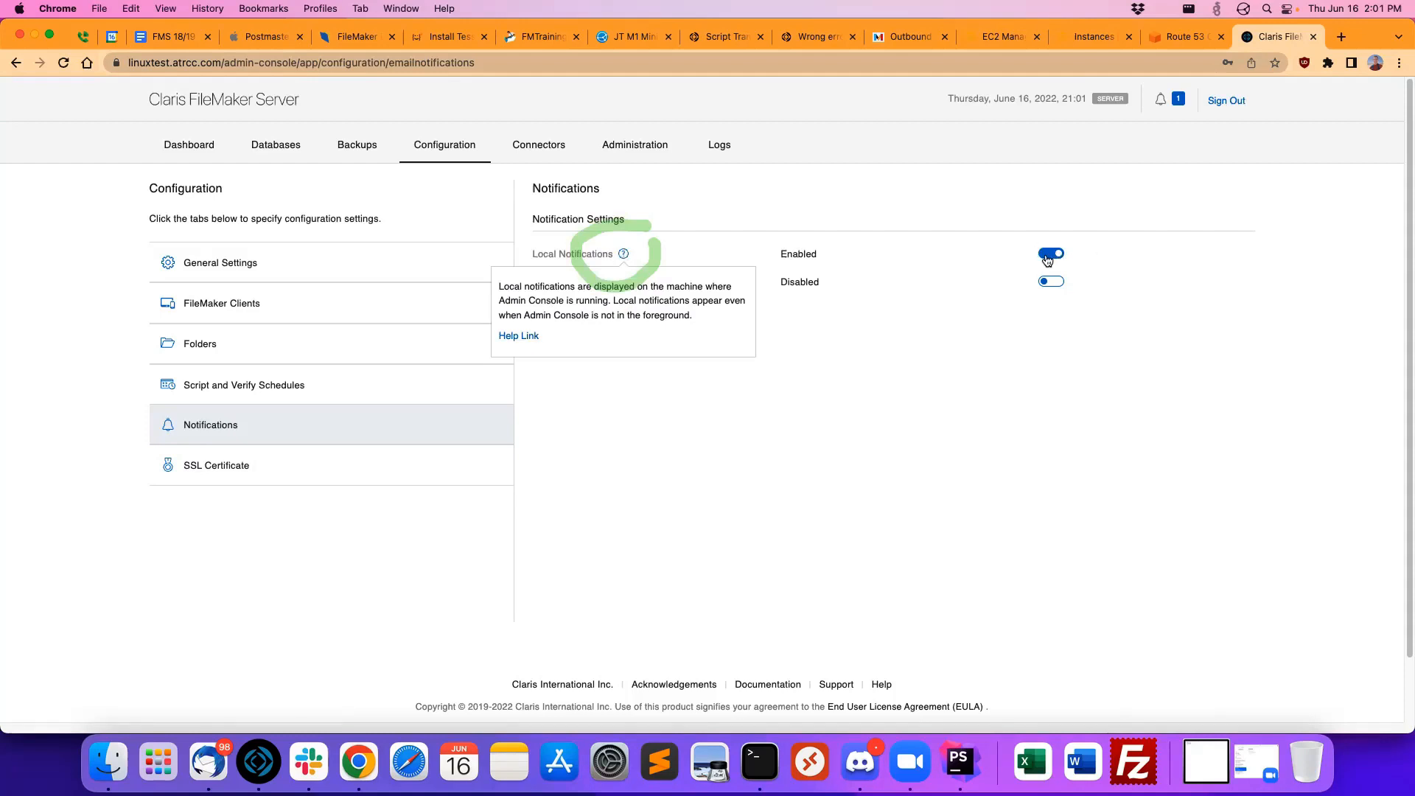
Step: Open the linked help page for notification settings, read how Admin Console notifications are viewed, and close it
left_click(532, 336)
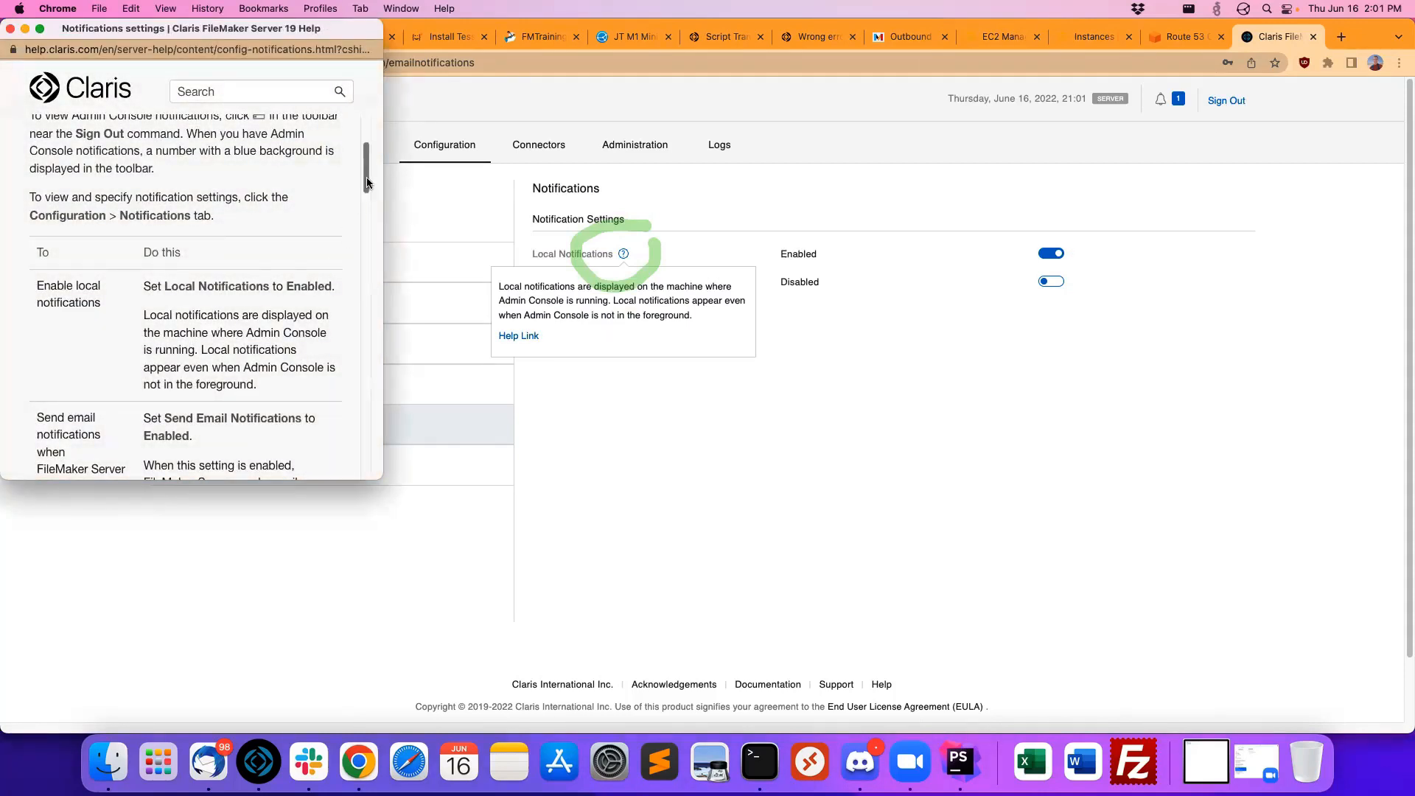
left_click_drag(367, 182, 368, 174)
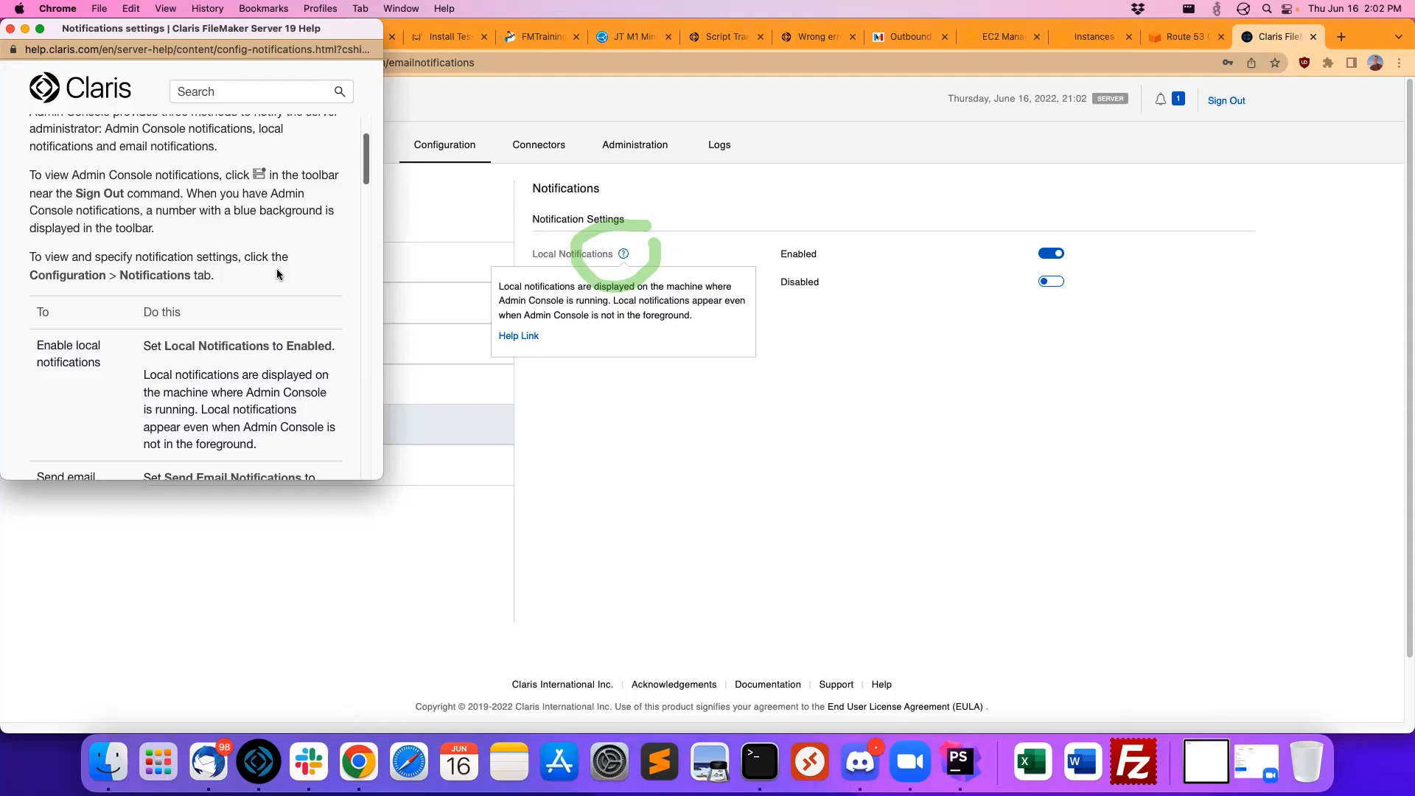
left_click_drag(283, 261, 289, 253)
left_click(10, 30)
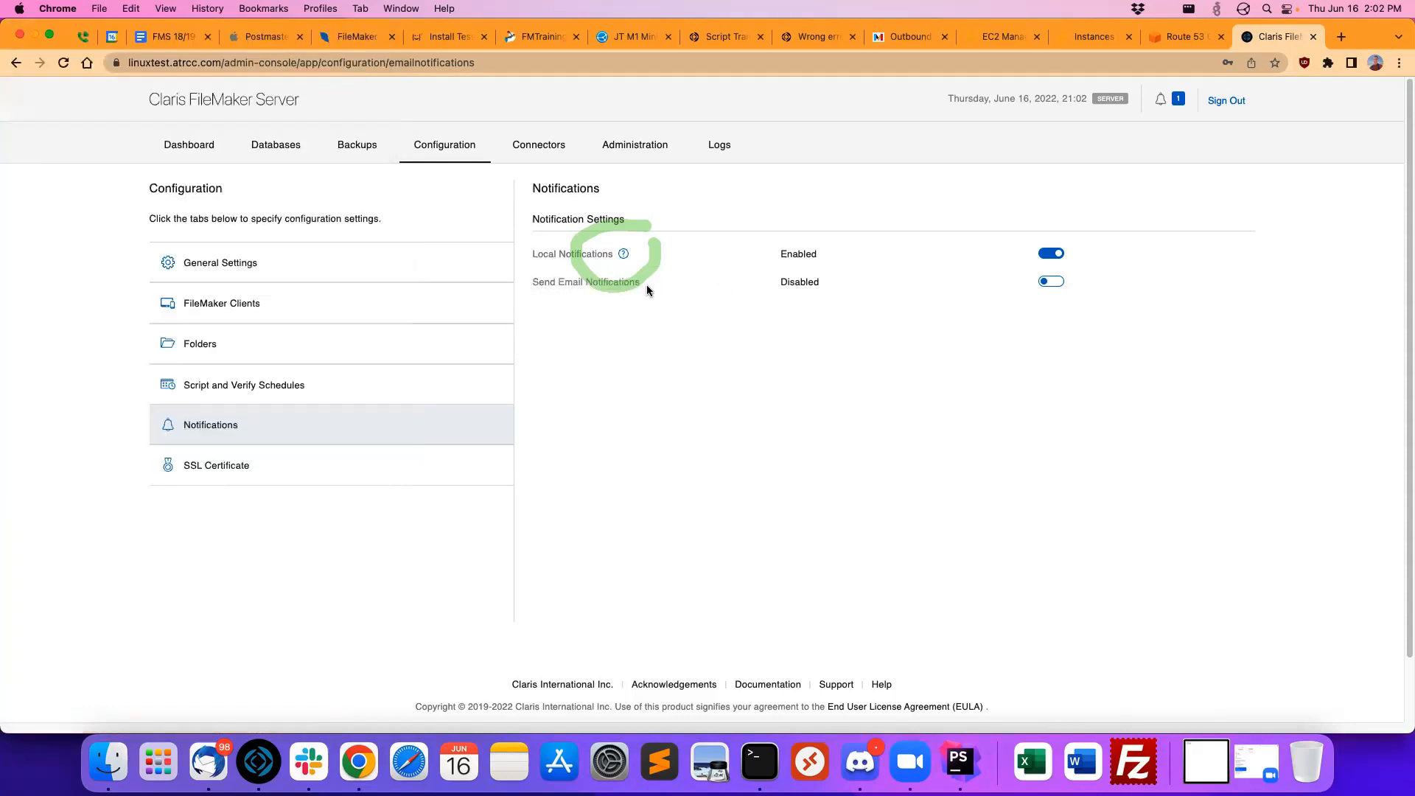
left_click_drag(647, 286, 631, 298)
left_click(538, 587)
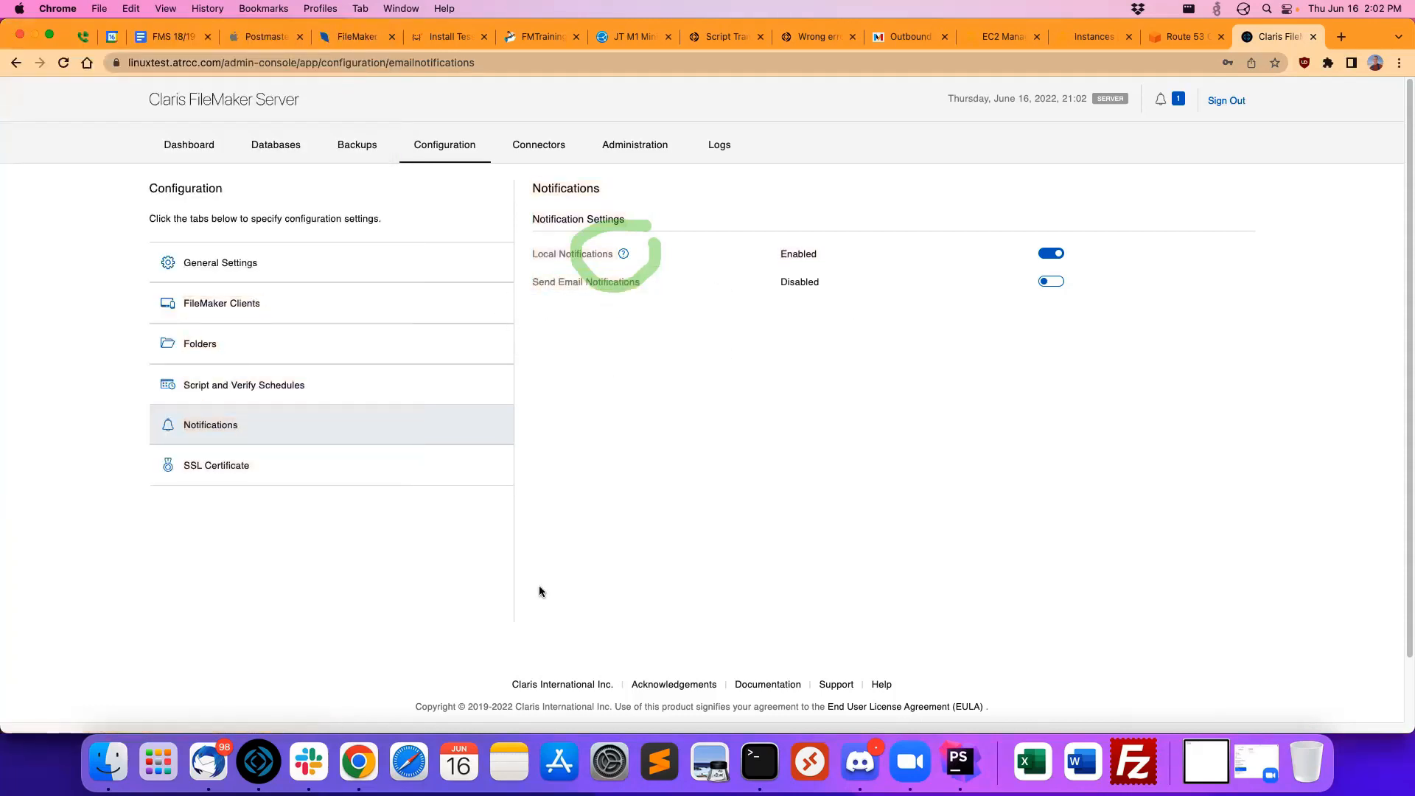
Step: Turn on the Web Publishing Engine for the primary machine in the connector settings
left_click(530, 148)
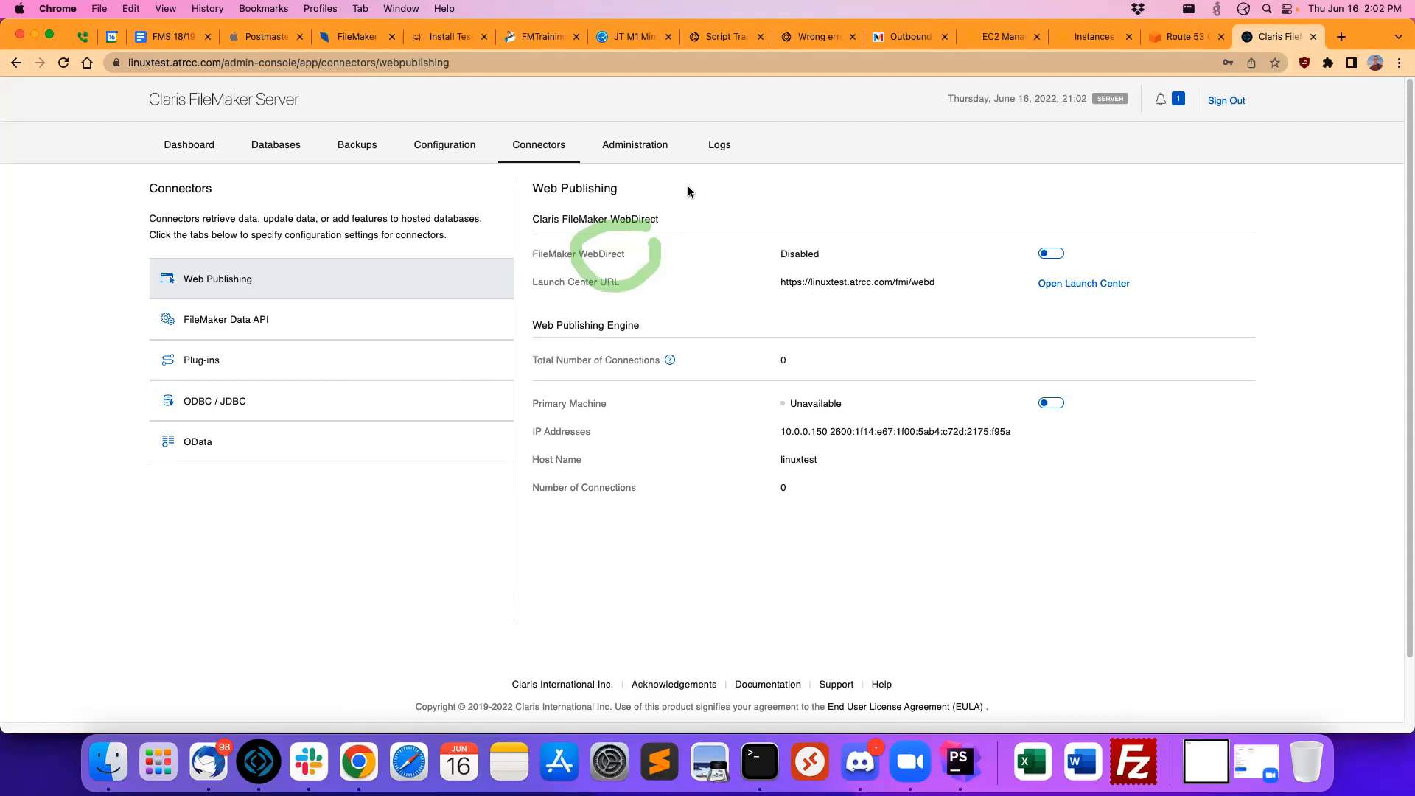
left_click(1051, 403)
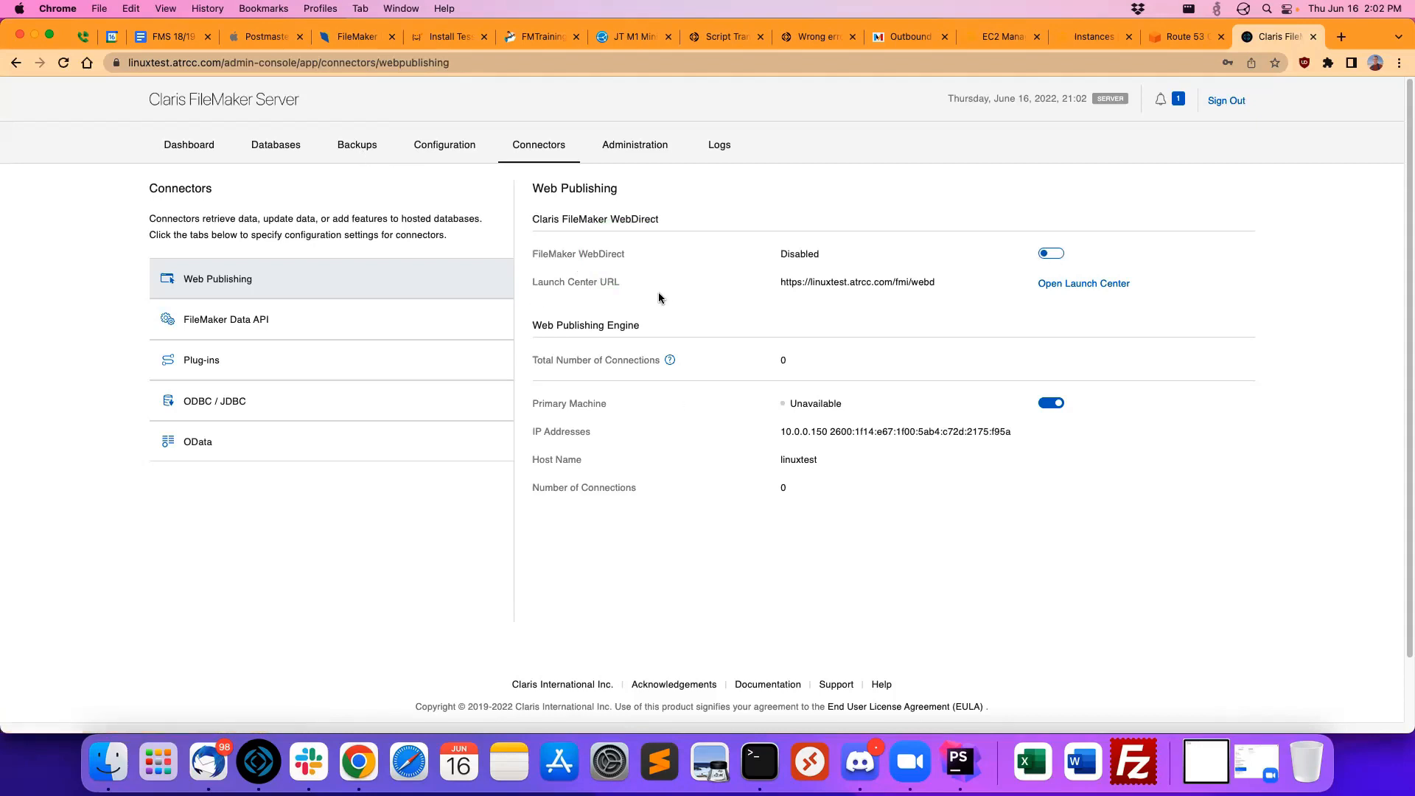
Step: Enable Parallel Backup in the server's backup settings
left_click(353, 153)
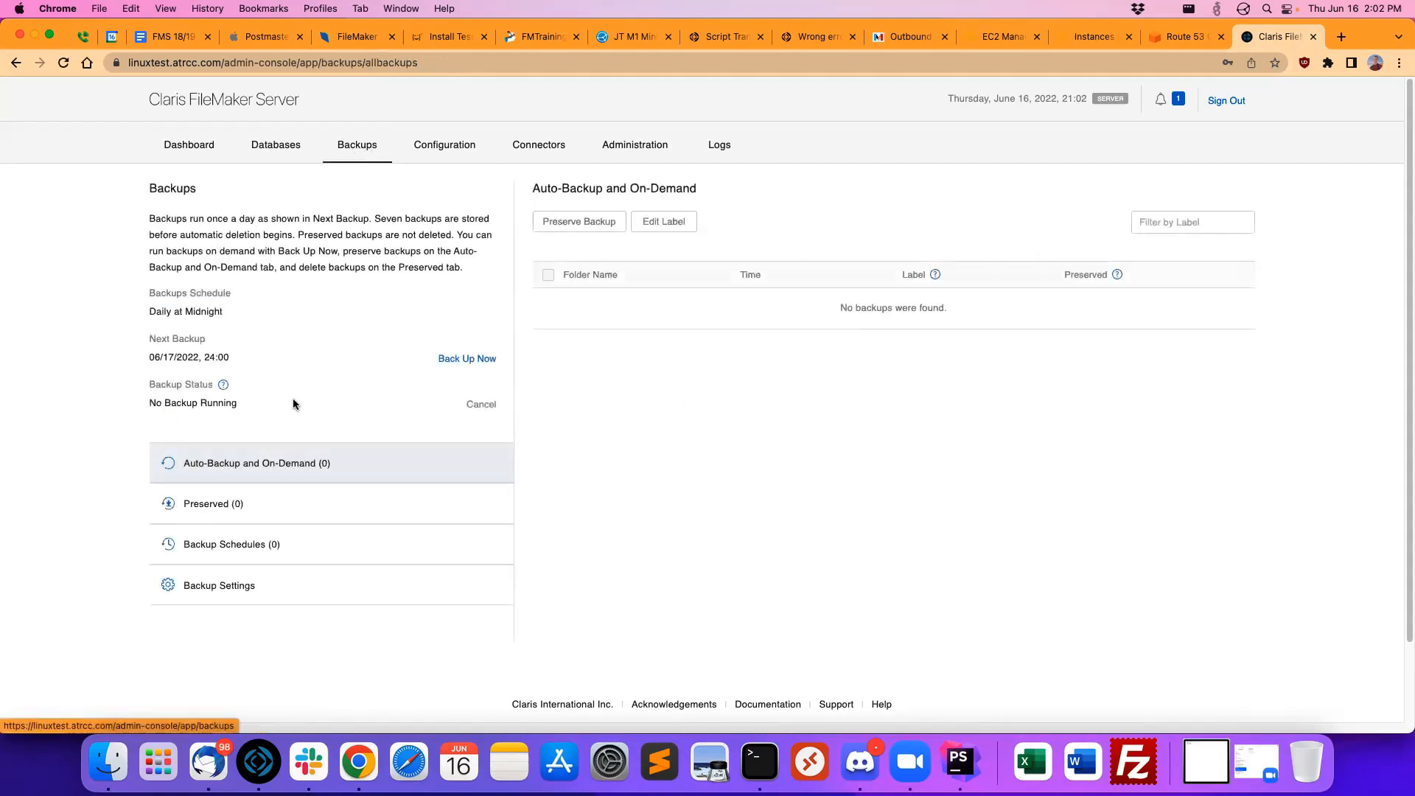
left_click(260, 590)
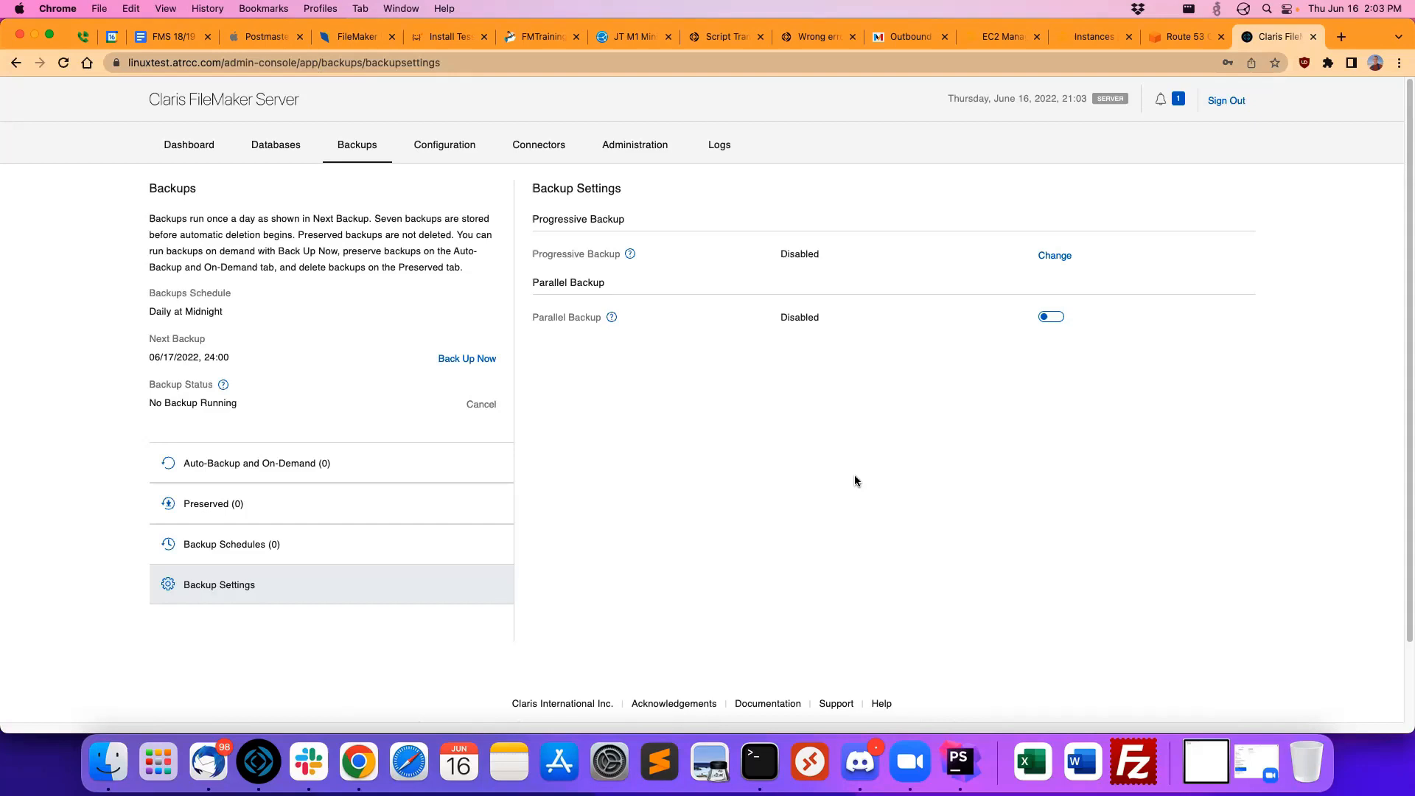
left_click(1046, 320)
Step: Read the Parallel Backup help tooltip about filegroups and related database files
mouse_move(612, 317)
left_click_drag(655, 378, 672, 404)
left_click(672, 404)
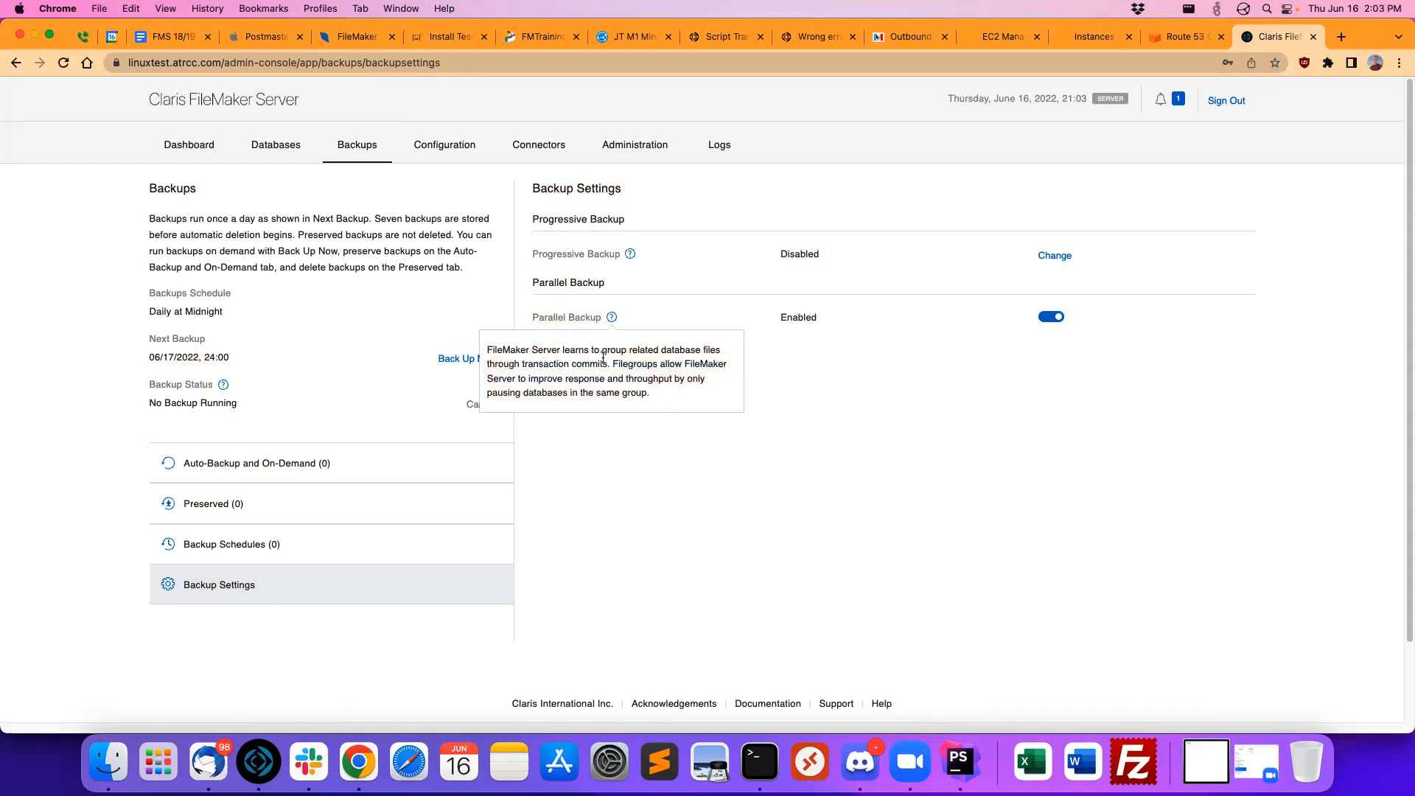
left_click_drag(614, 363, 657, 393)
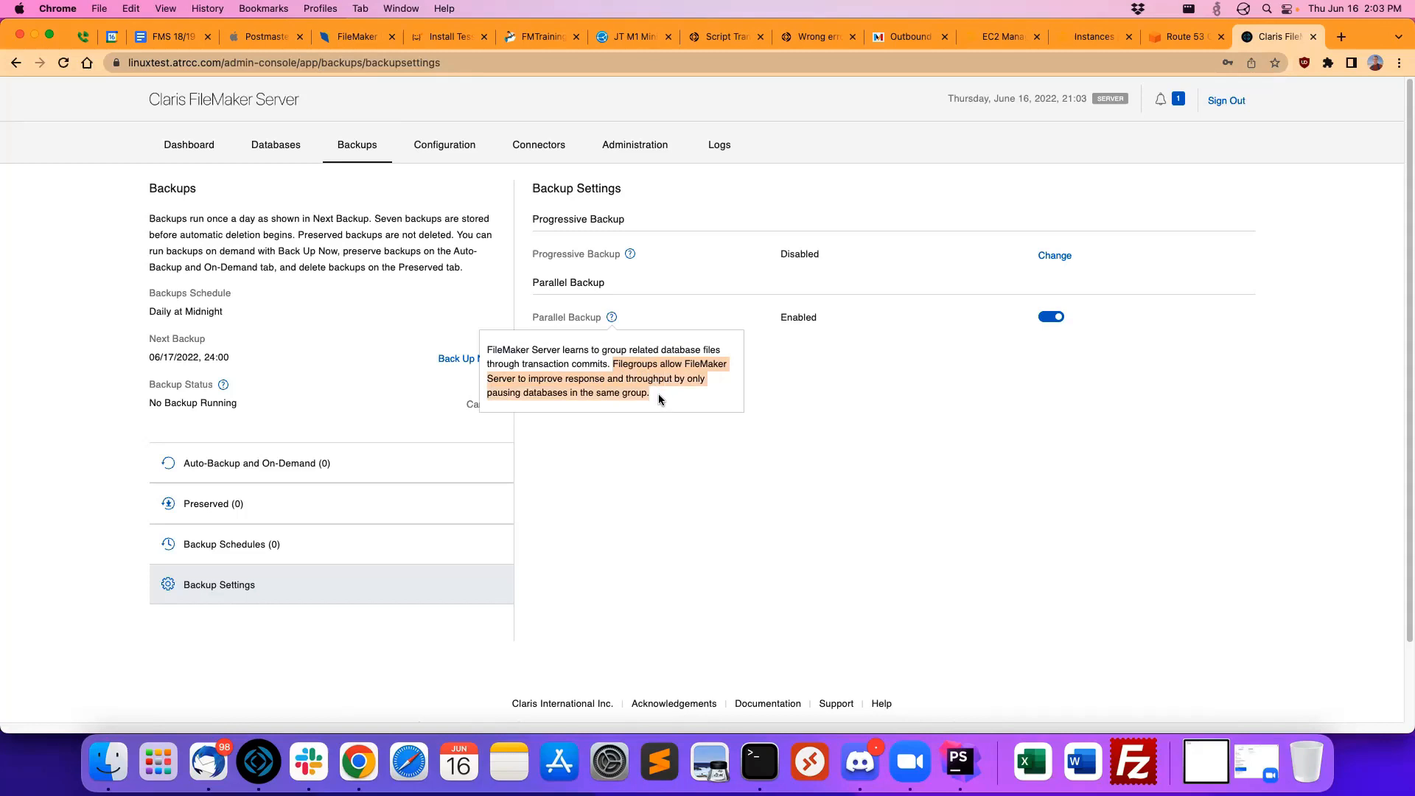
left_click(657, 394)
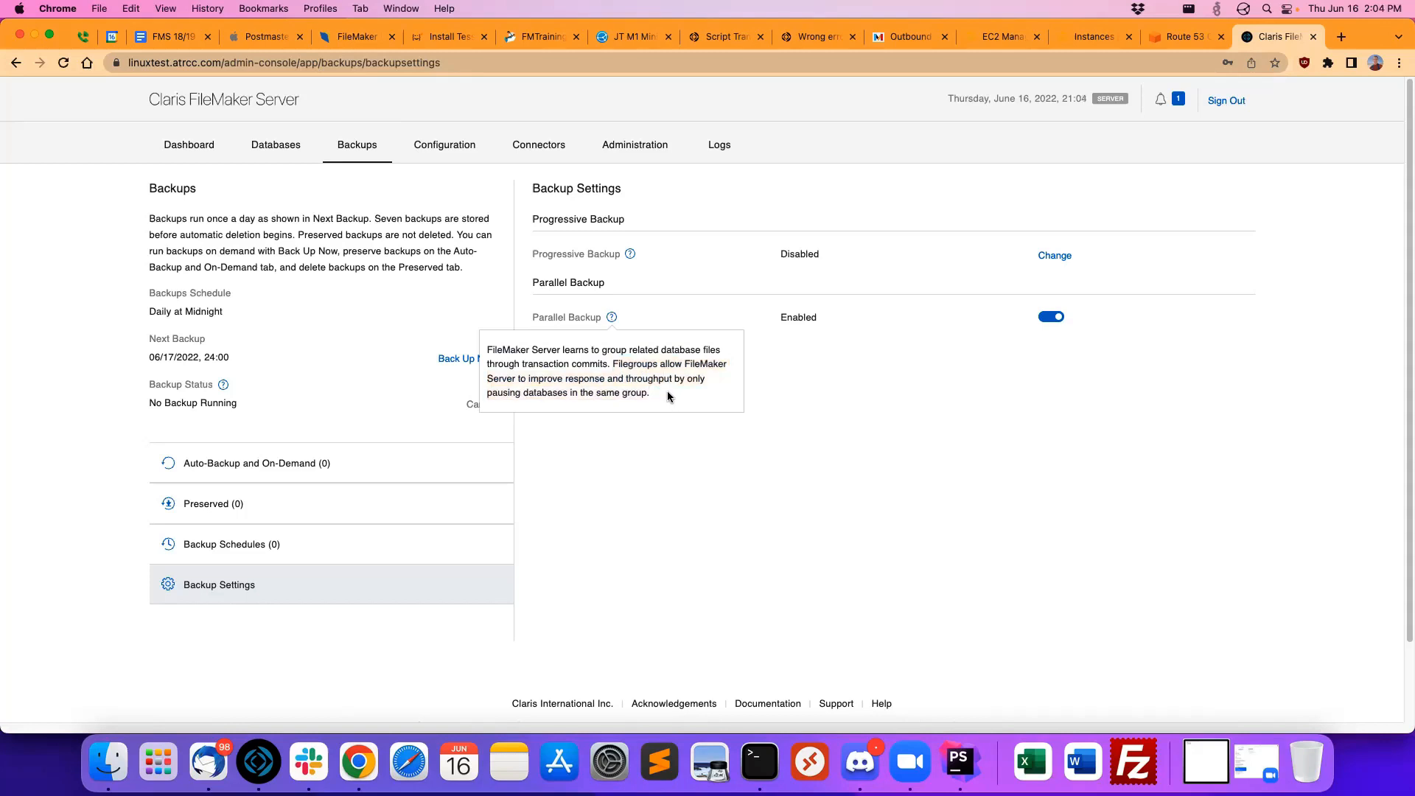
left_click_drag(650, 392, 613, 362)
left_click(696, 413)
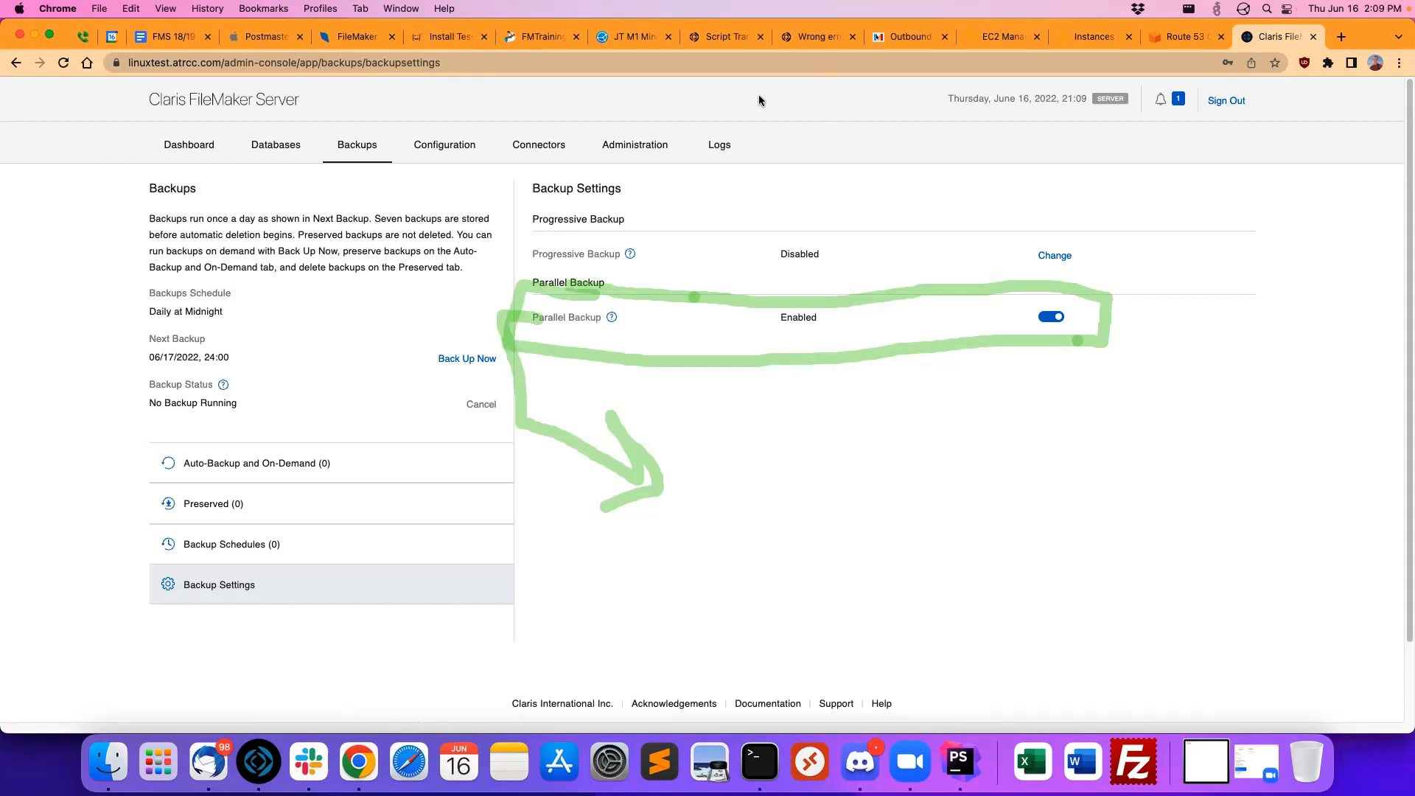
left_click(945, 136)
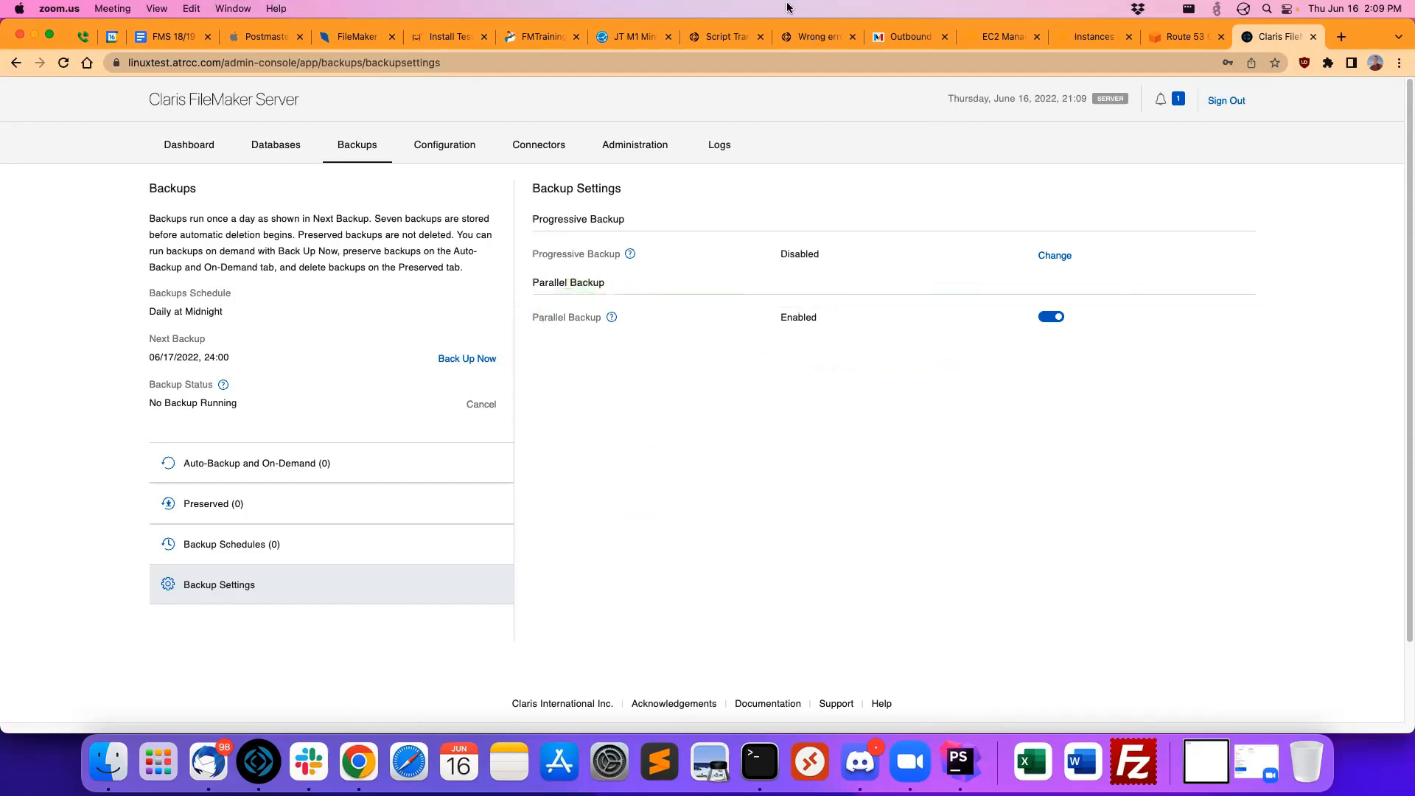